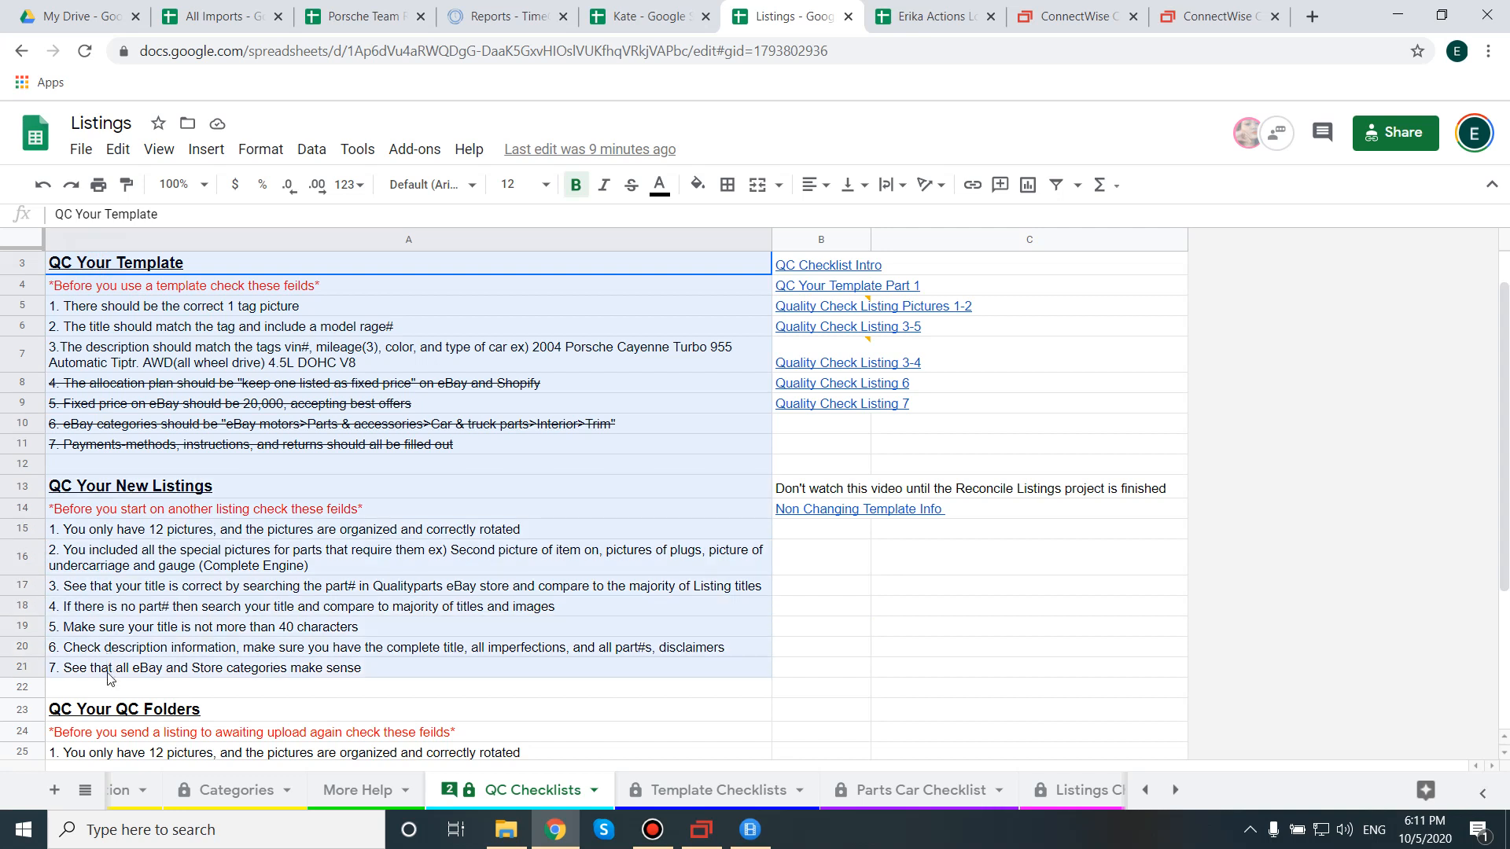
# Review the QC Your Template and QC Your New Listings checklist items, then switch to the remote session.
pyautogui.moveTo(110, 264); pyautogui.dragTo(118, 449)
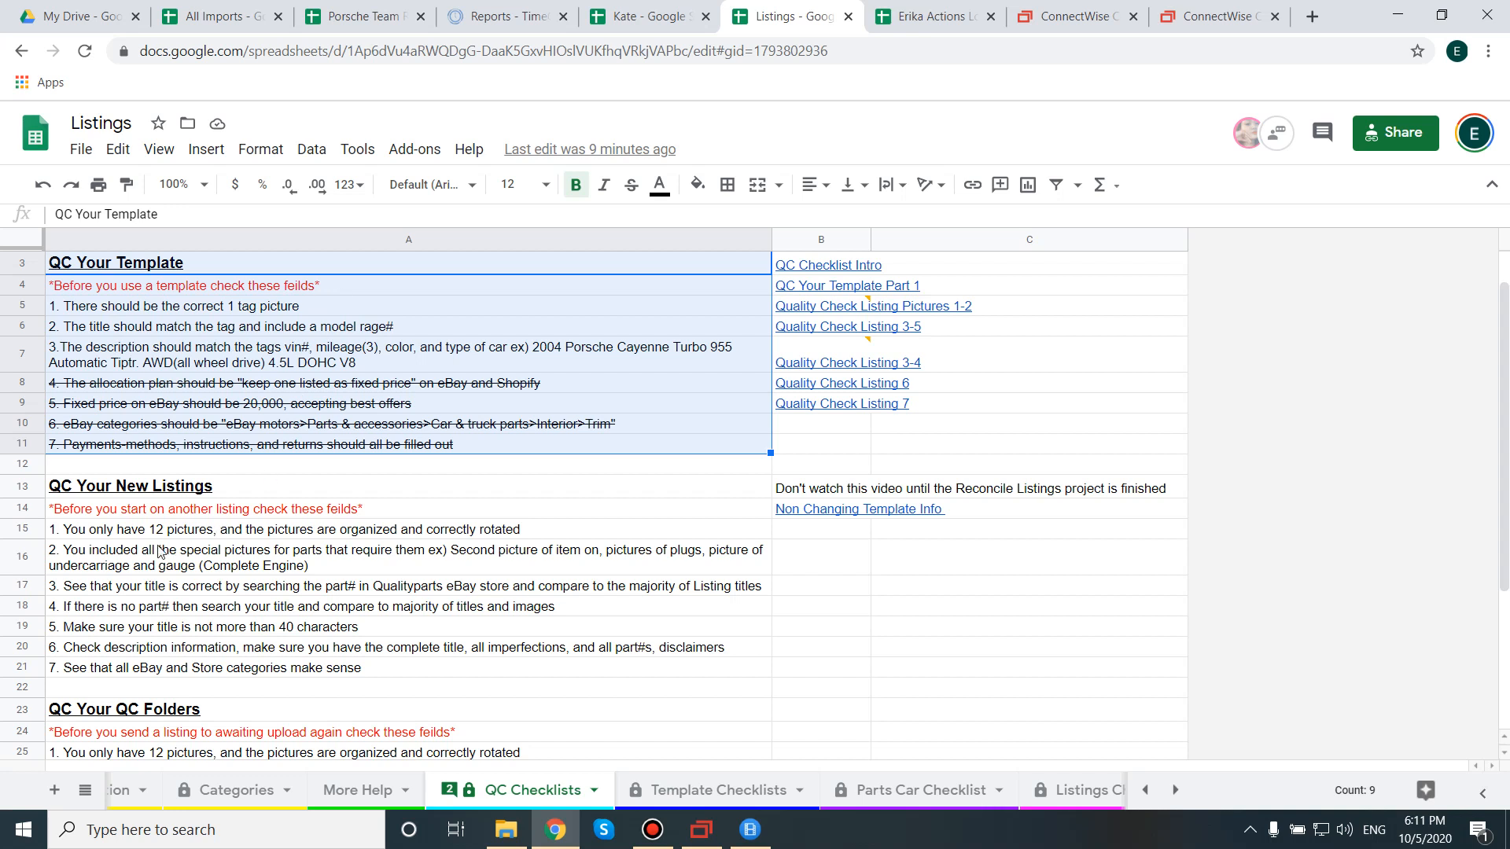
pyautogui.moveTo(134, 489); pyautogui.dragTo(149, 683)
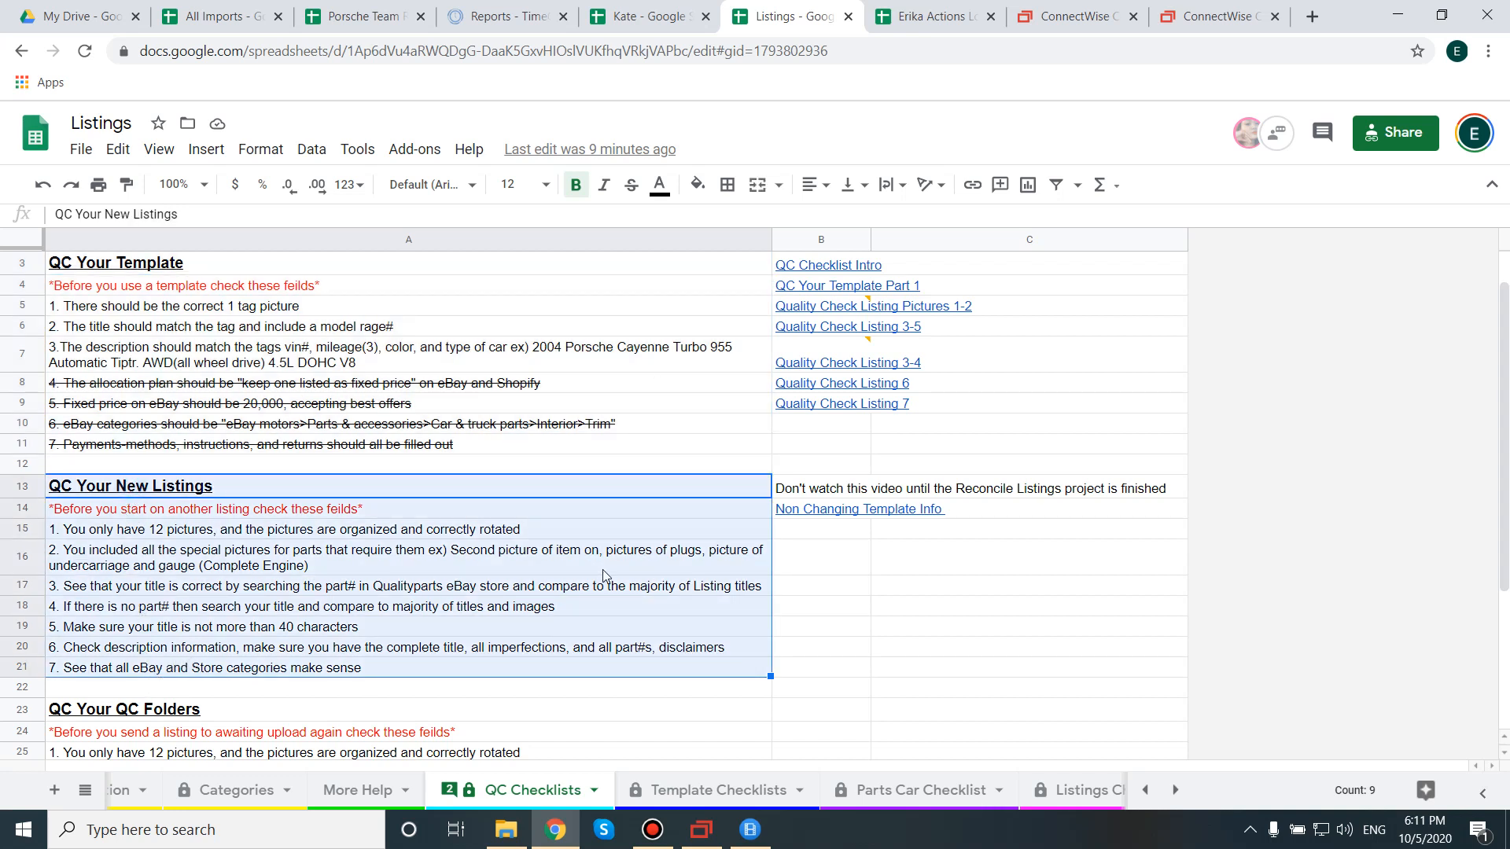
pyautogui.click(853, 535)
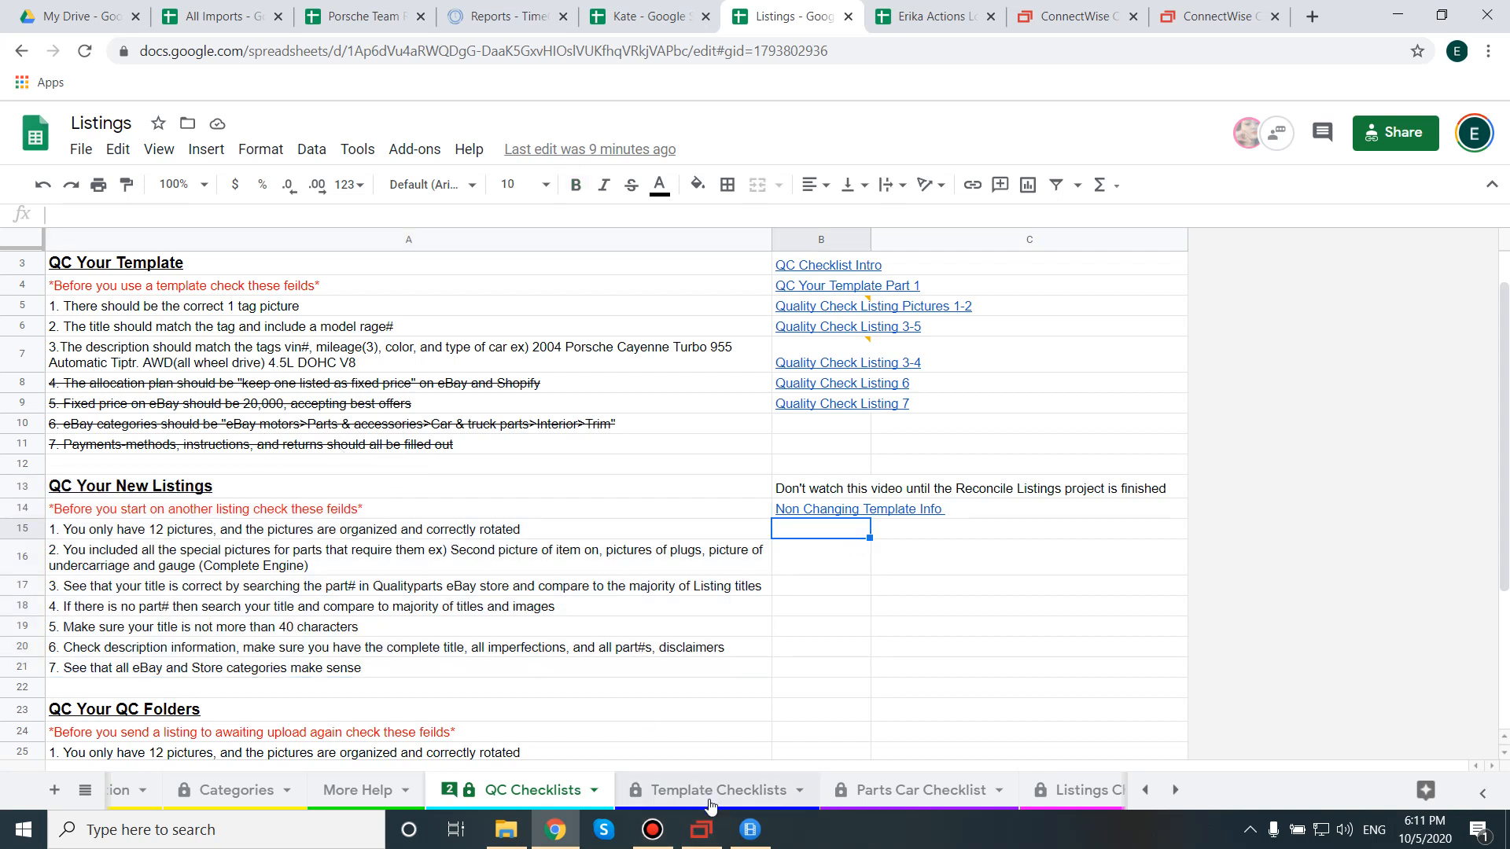
pyautogui.moveTo(153, 267); pyautogui.dragTo(189, 445)
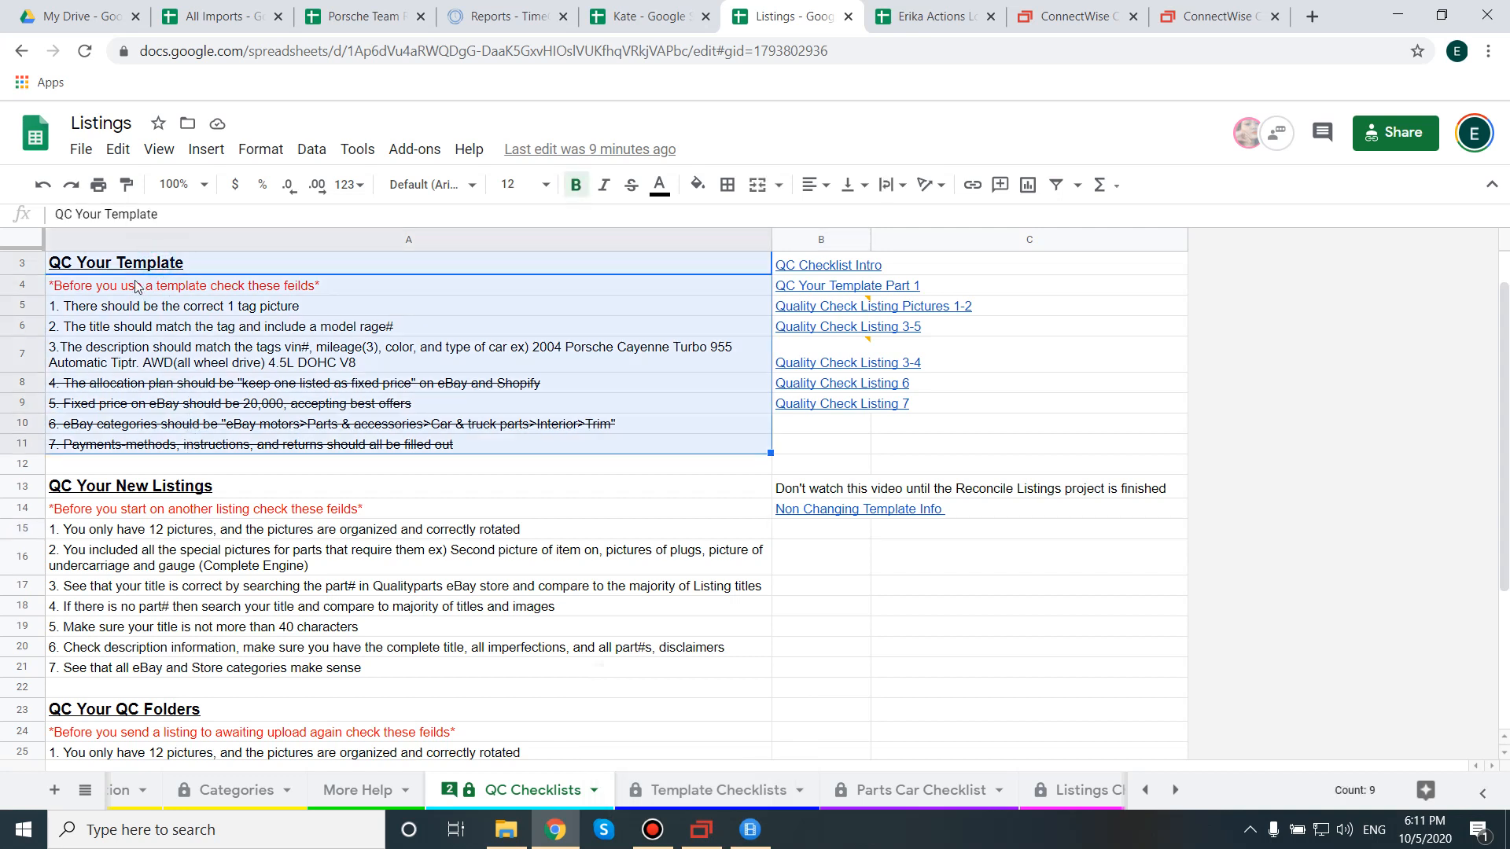
pyautogui.click(703, 830)
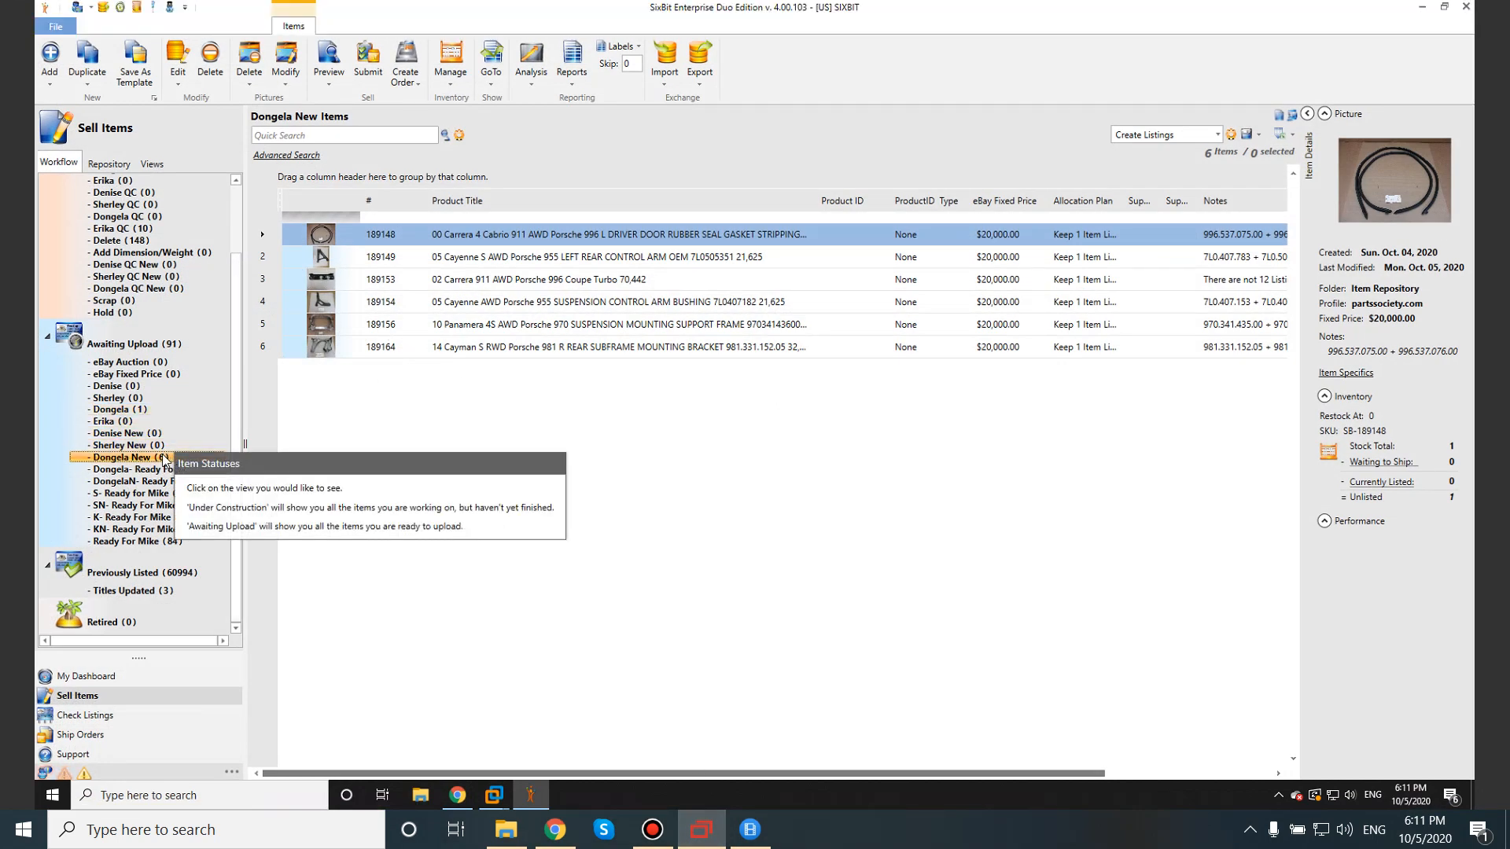
# Open the 05 Cayenne rear subframe bracket listing from the personal Awaiting Upload folder.
pyautogui.click(148, 410)
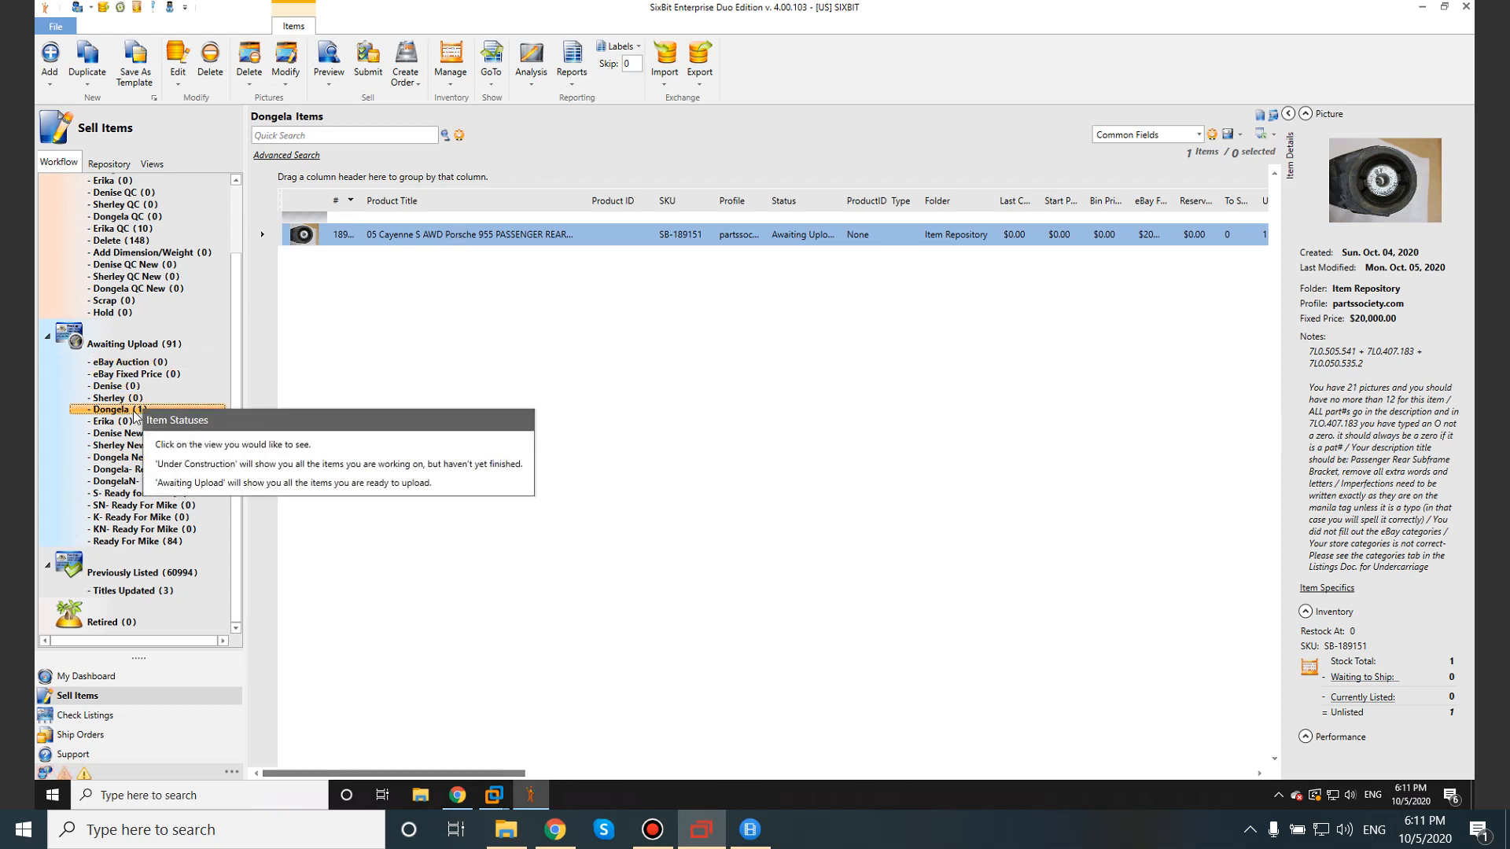
pyautogui.click(464, 235)
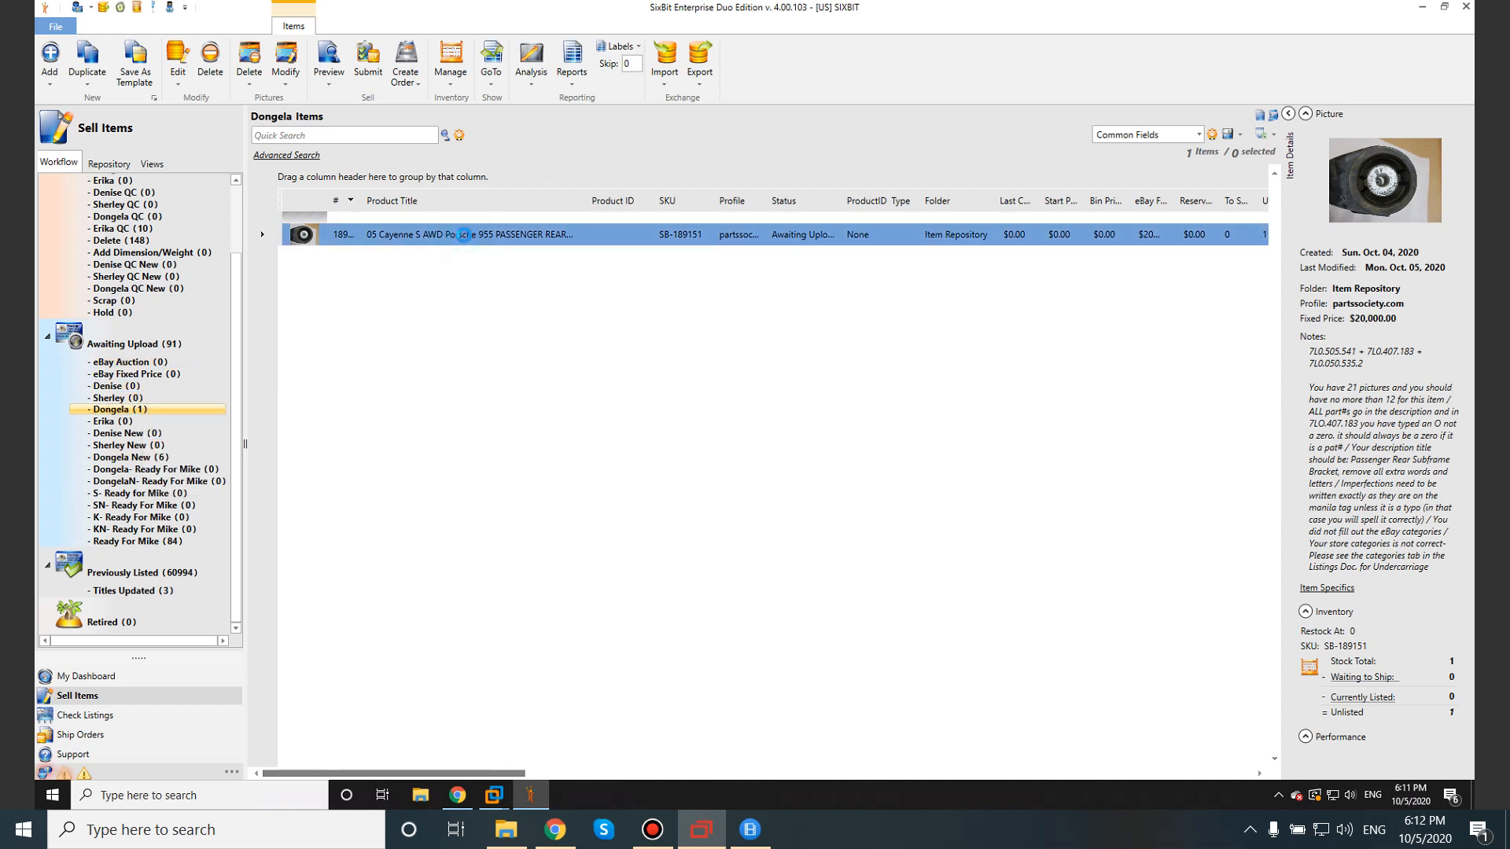
pyautogui.doubleClick(464, 235)
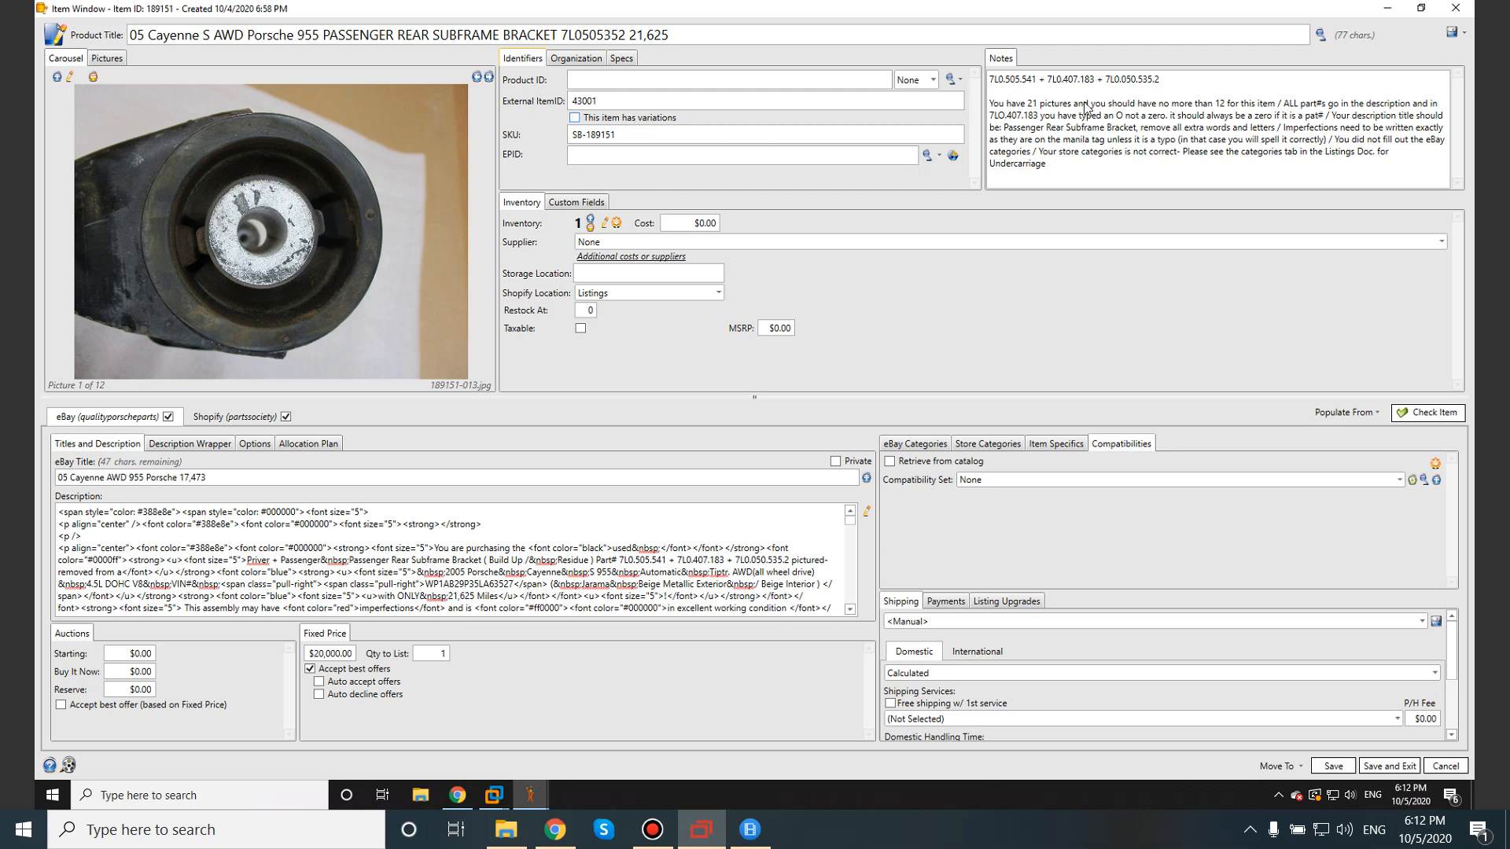
# Read the Notes remarks on picture count and part-number zeros, then open the description in the HTML Editor.
pyautogui.click(993, 102)
pyautogui.moveTo(992, 102); pyautogui.dragTo(1050, 164)
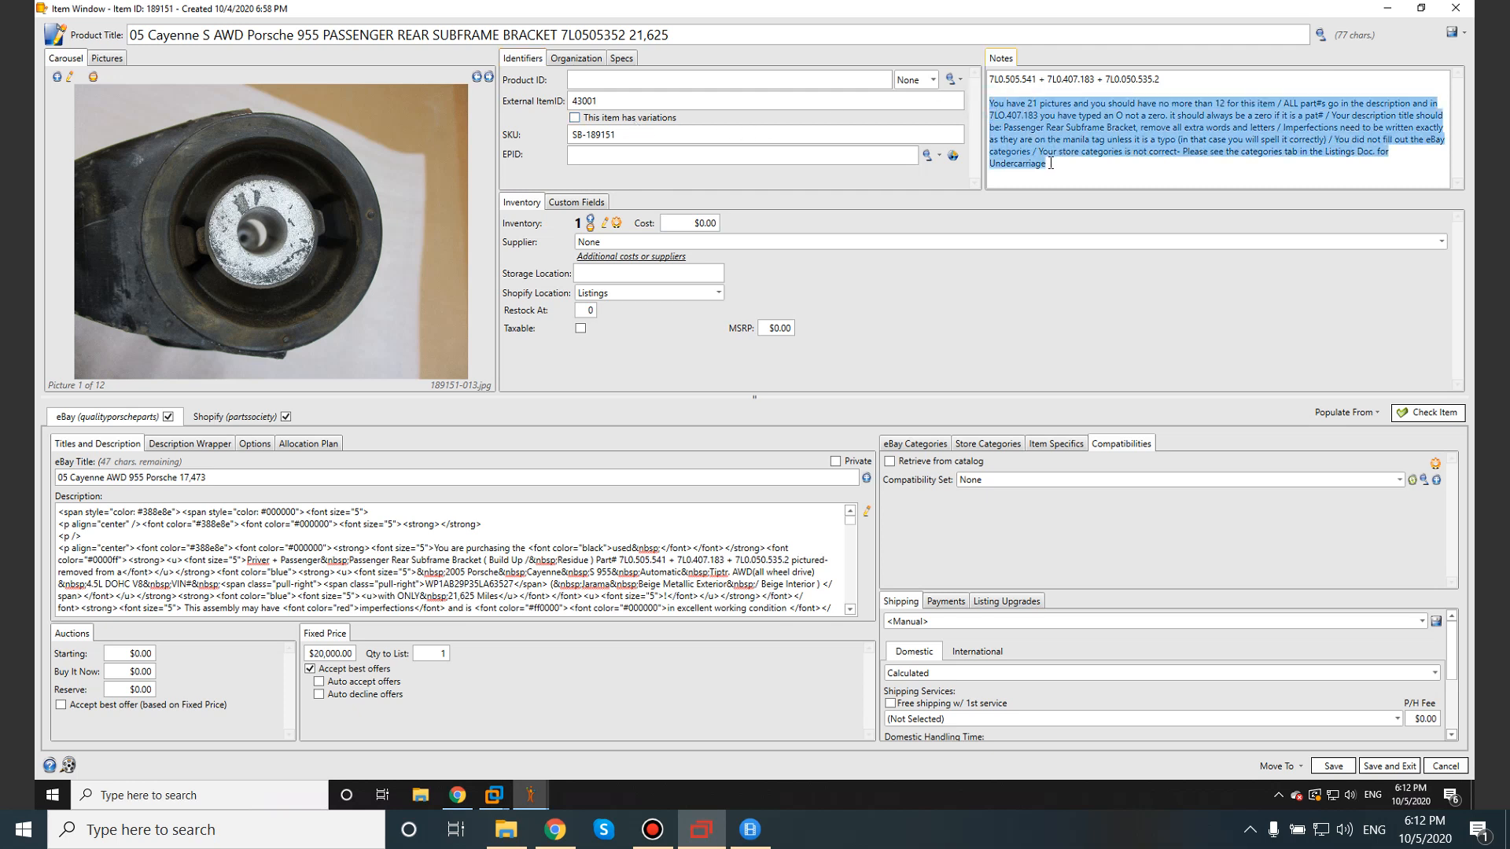
pyautogui.click(1031, 104)
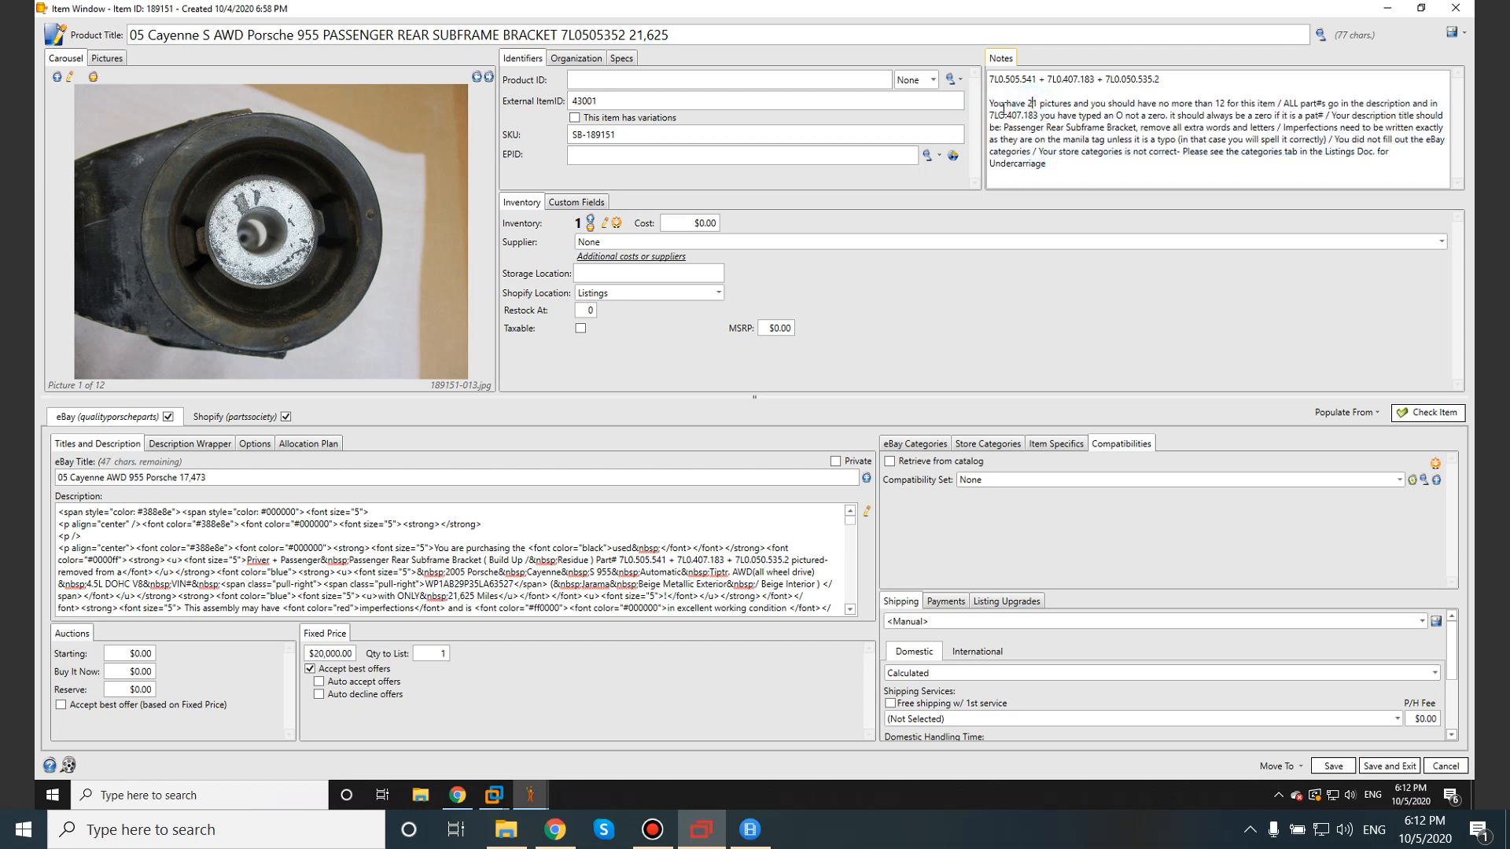
pyautogui.moveTo(992, 103); pyautogui.dragTo(1278, 103)
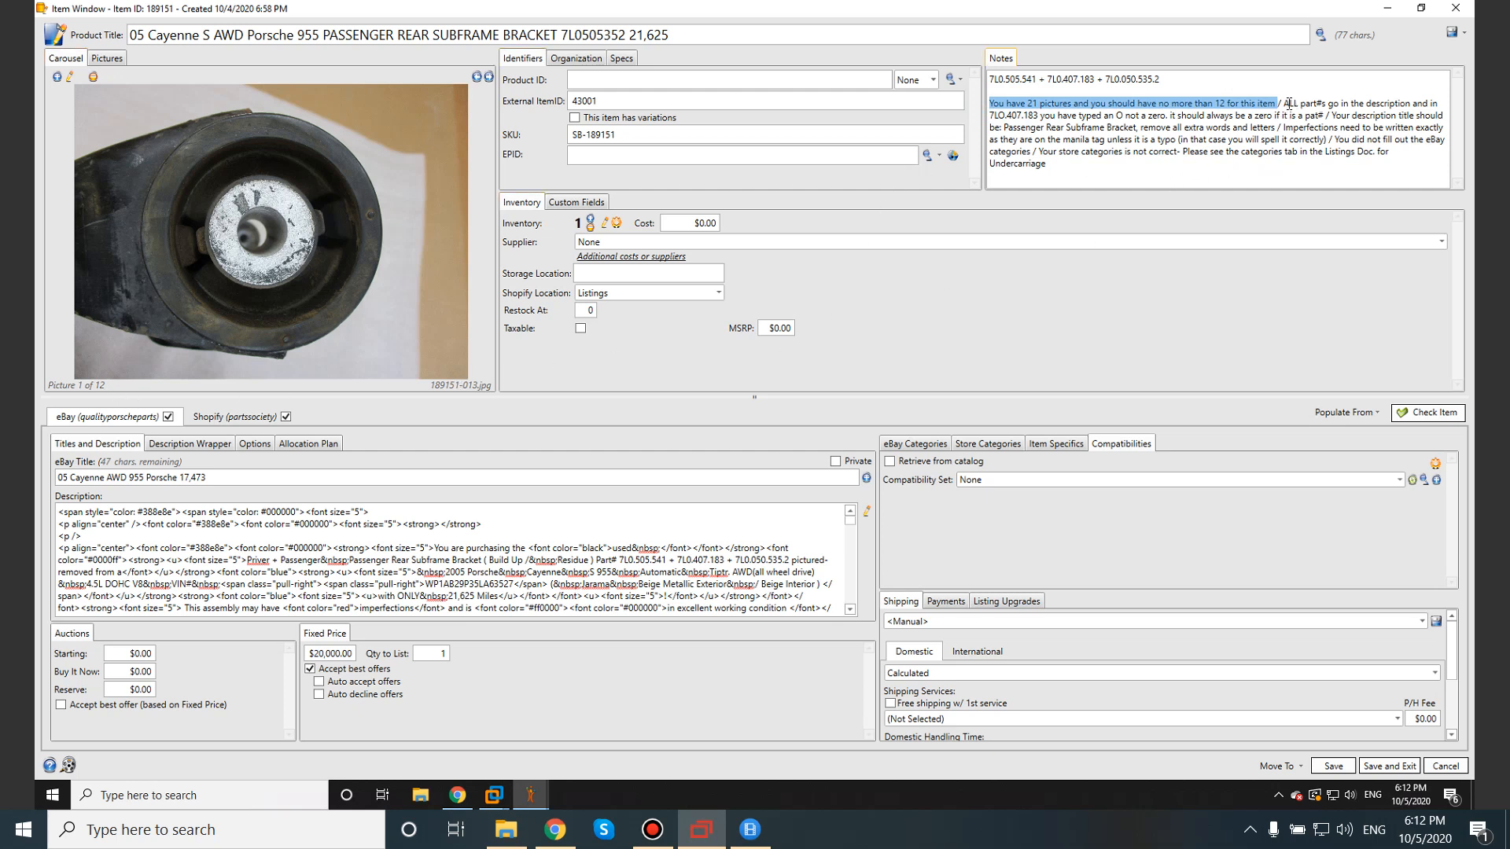
pyautogui.moveTo(1280, 104); pyautogui.dragTo(1166, 116)
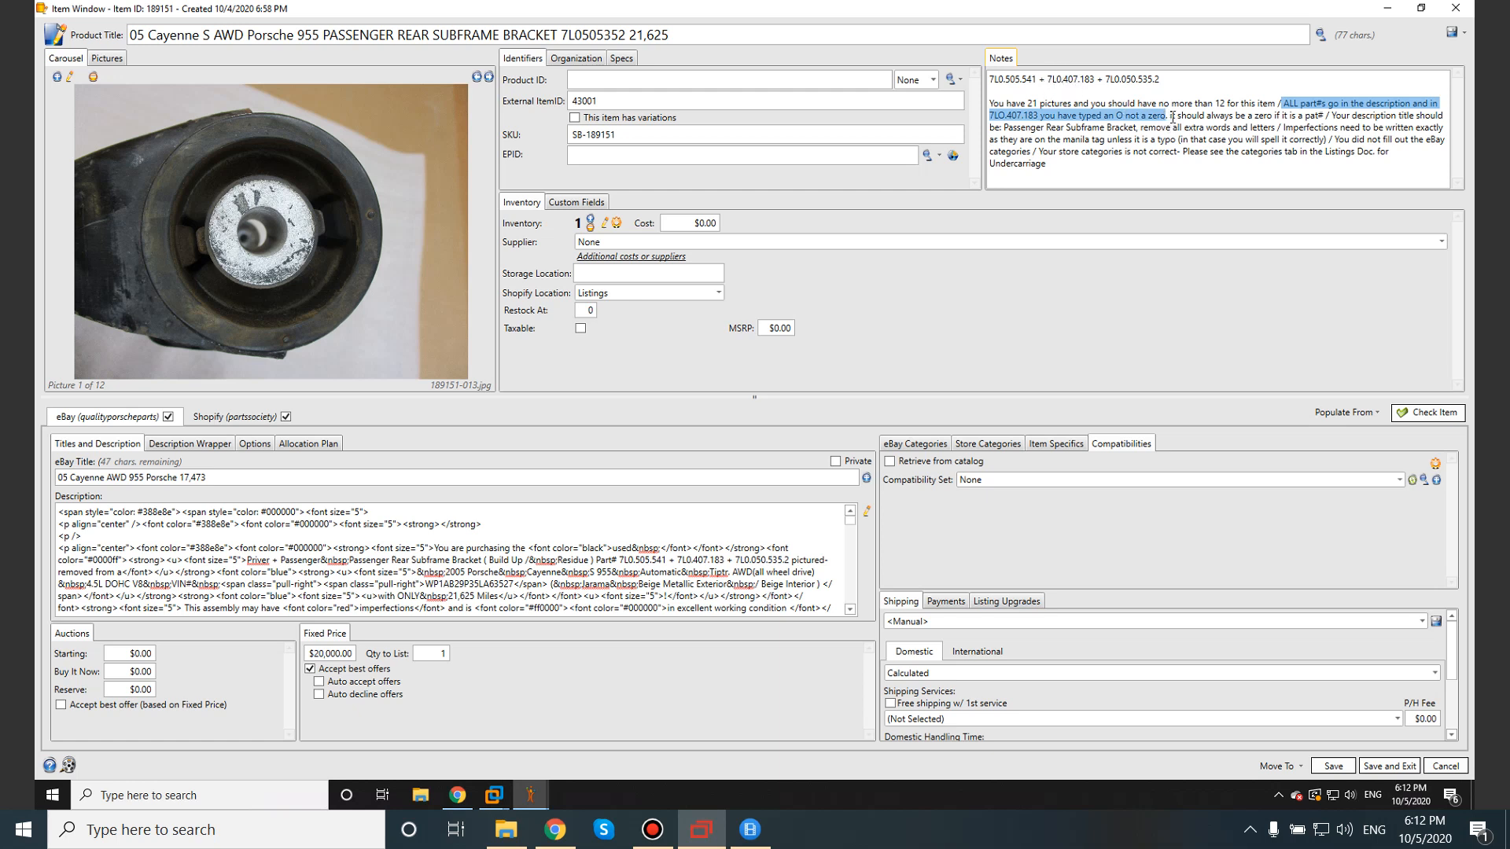
pyautogui.click(868, 513)
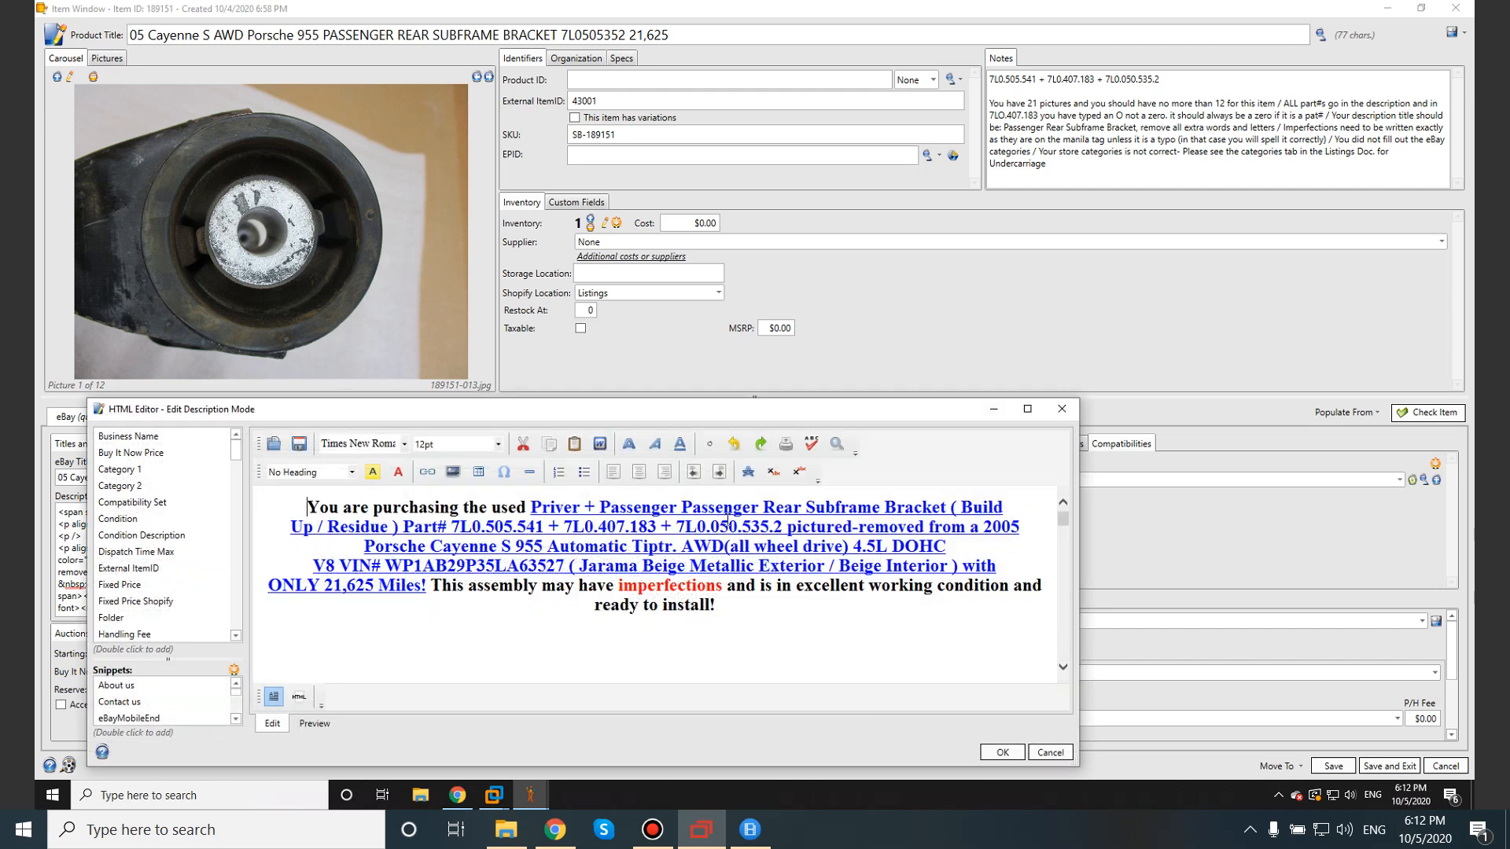
# Close the description editor, review the part-number zeros rule in Notes, and reopen the description.
pyautogui.click(1002, 752)
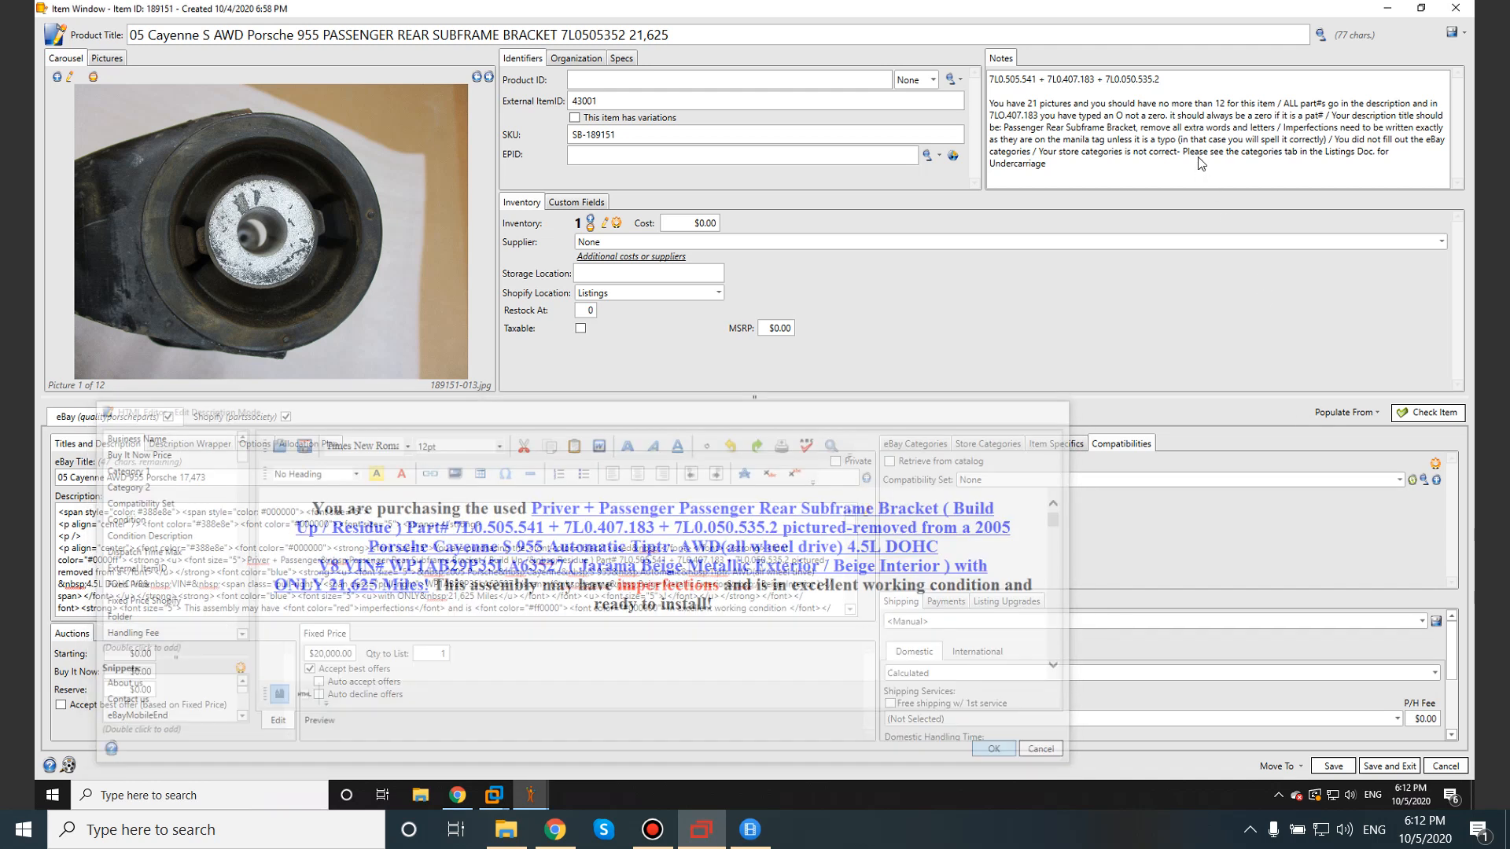
pyautogui.moveTo(1170, 116); pyautogui.dragTo(1144, 129)
pyautogui.click(1335, 117)
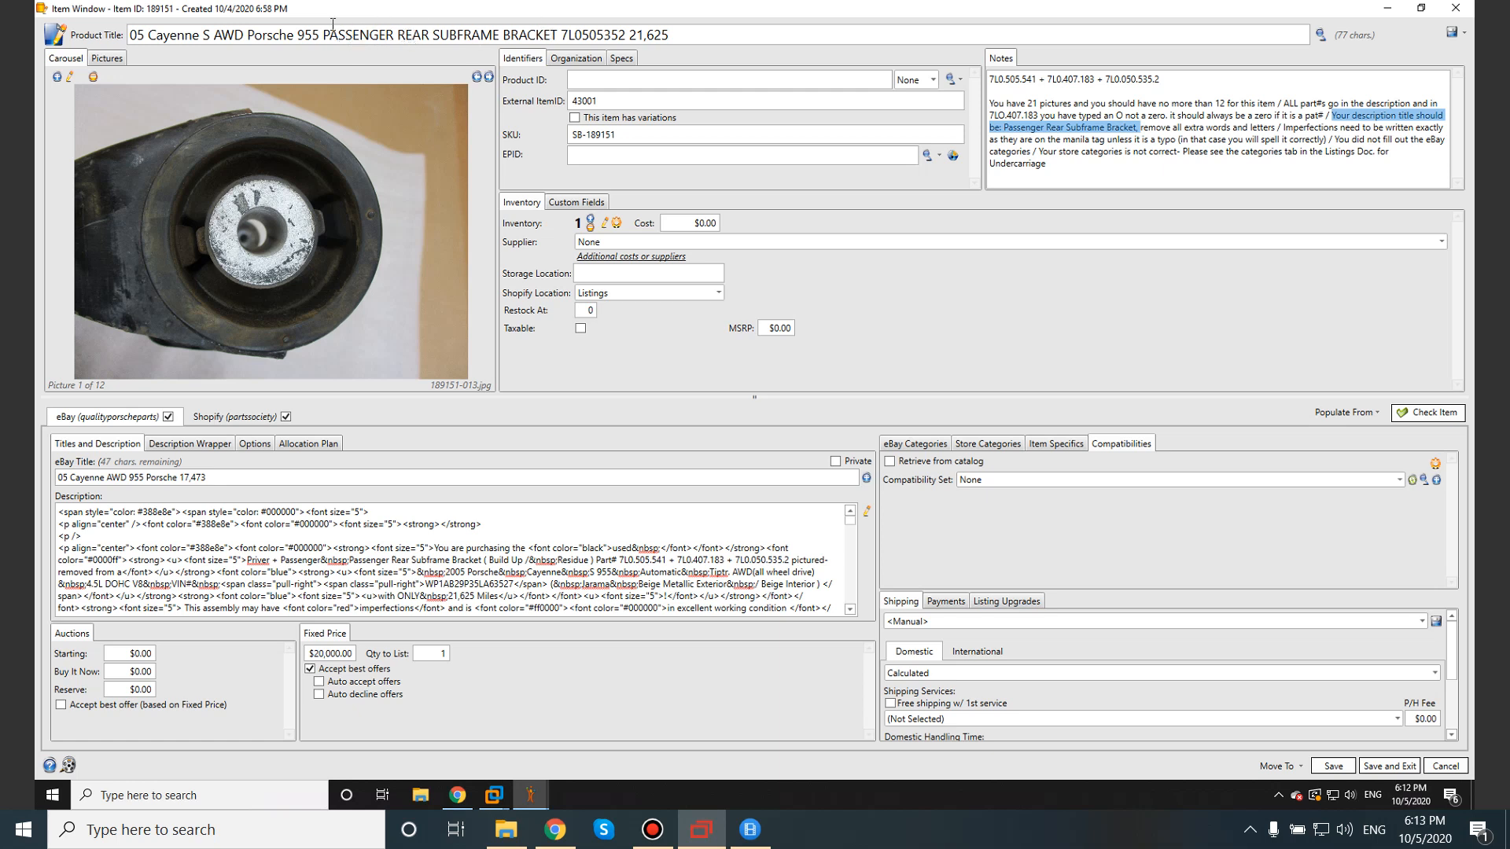
pyautogui.click(867, 511)
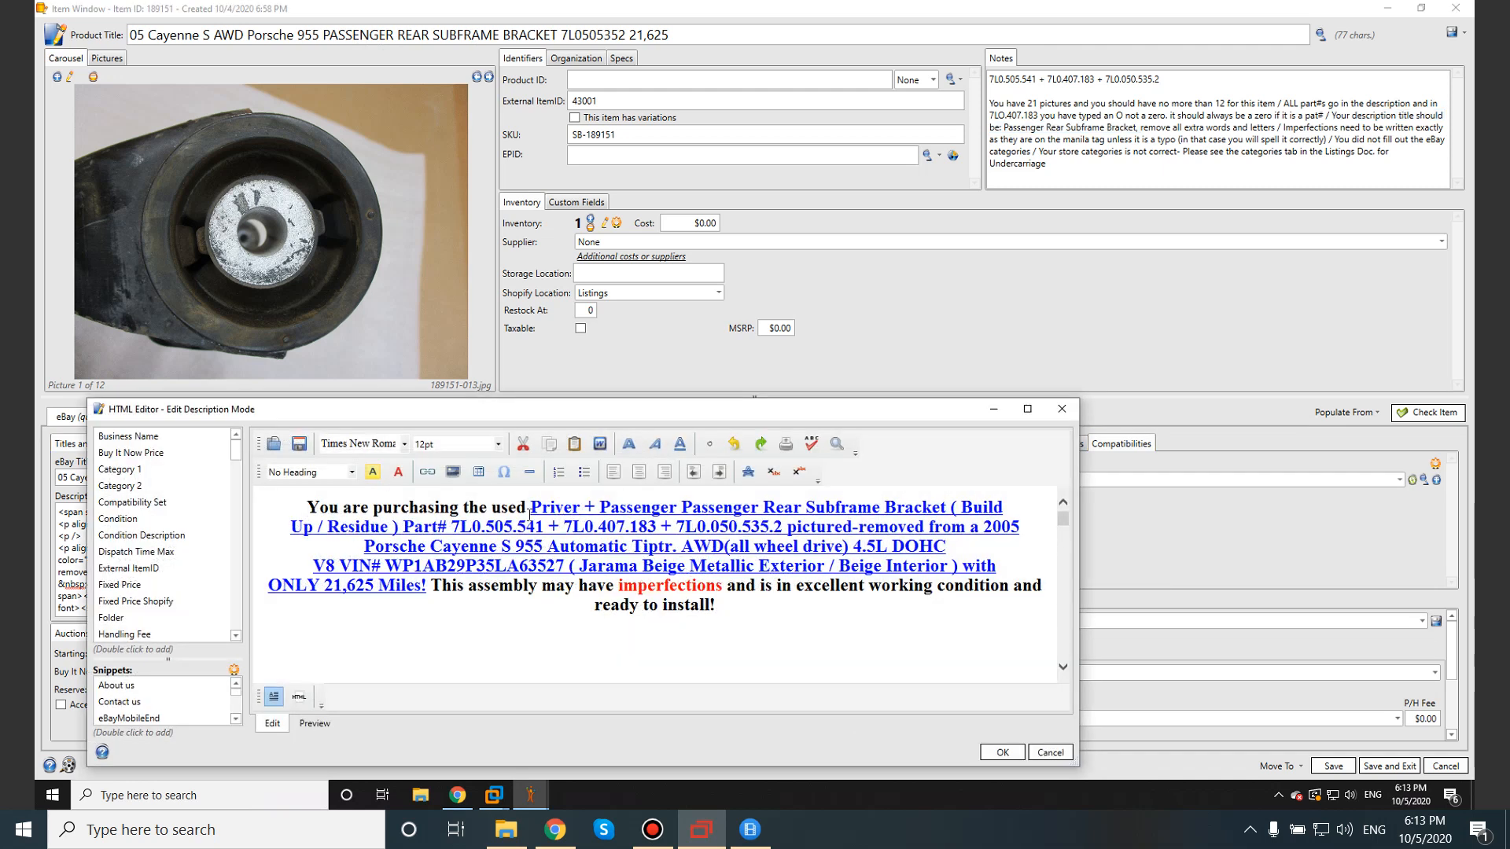
# Select and copy the stray 'Priver + Passenger ' wording in the description, then close the editor unchanged.
pyautogui.moveTo(534, 509); pyautogui.dragTo(576, 507)
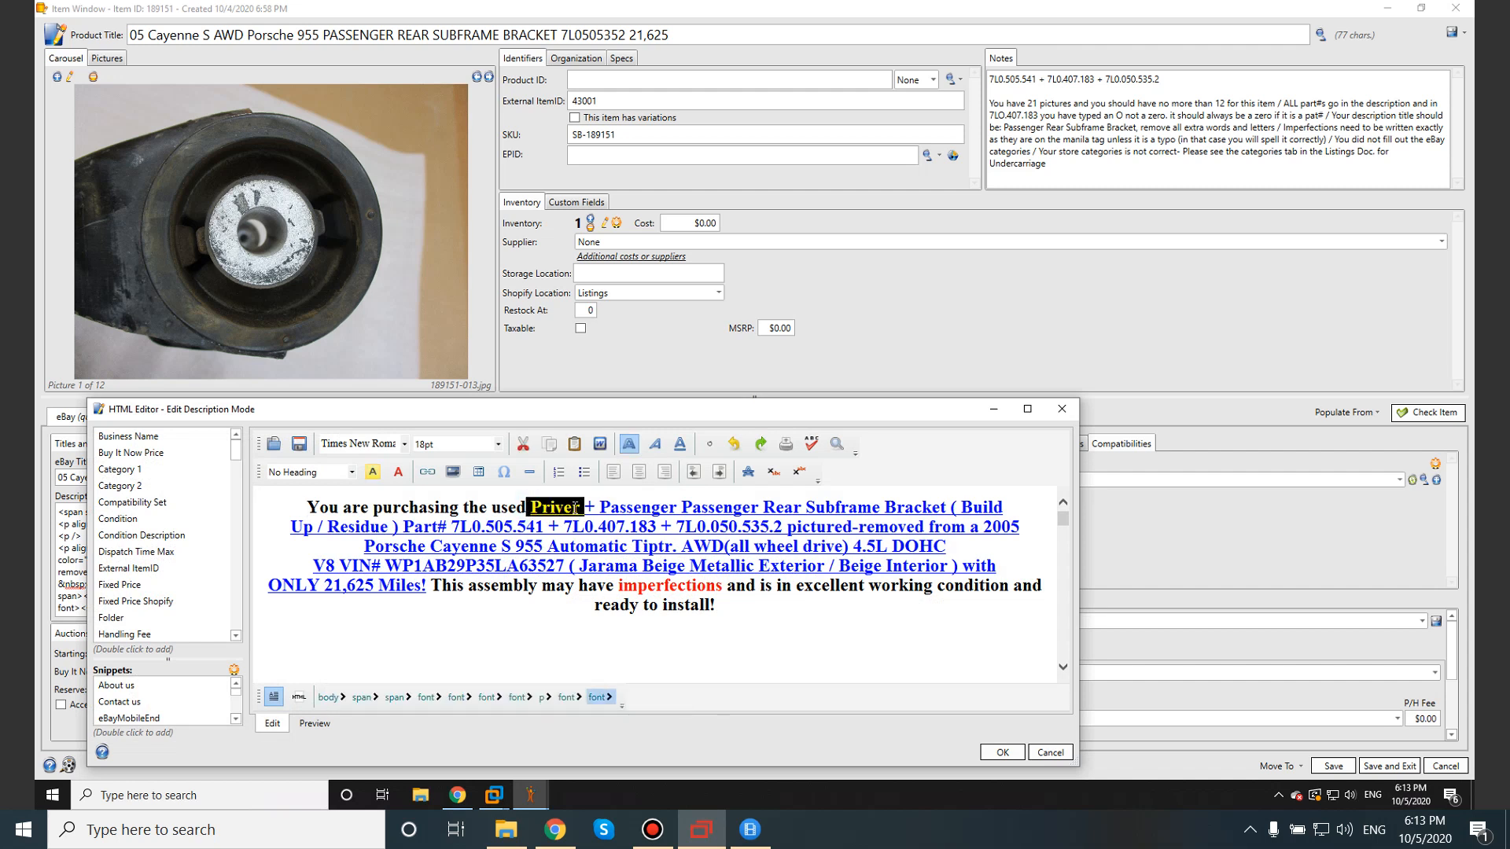
pyautogui.click(586, 511)
pyautogui.click(545, 509)
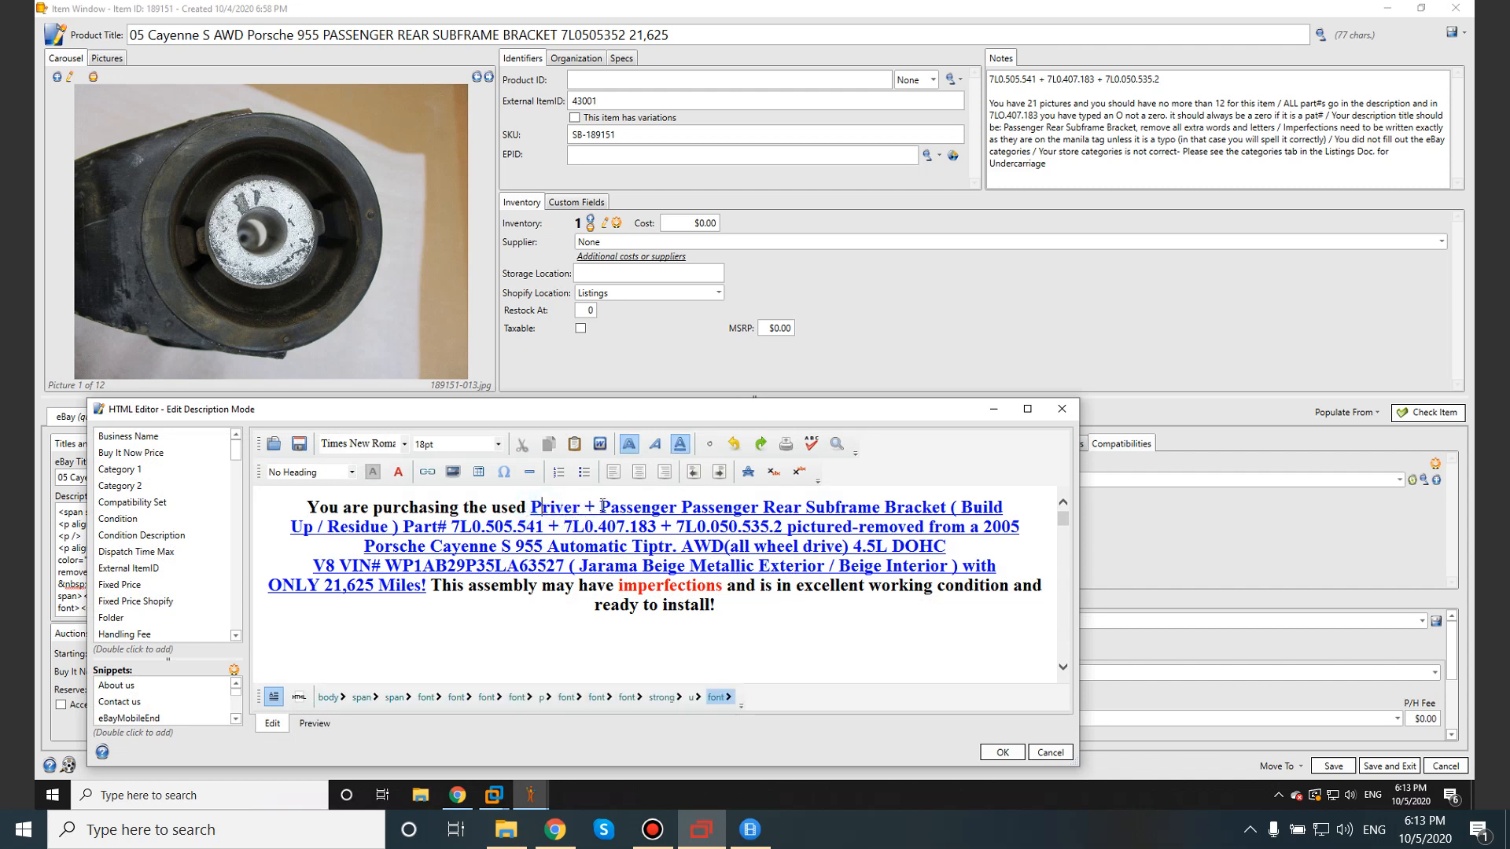
pyautogui.moveTo(600, 507); pyautogui.dragTo(754, 510)
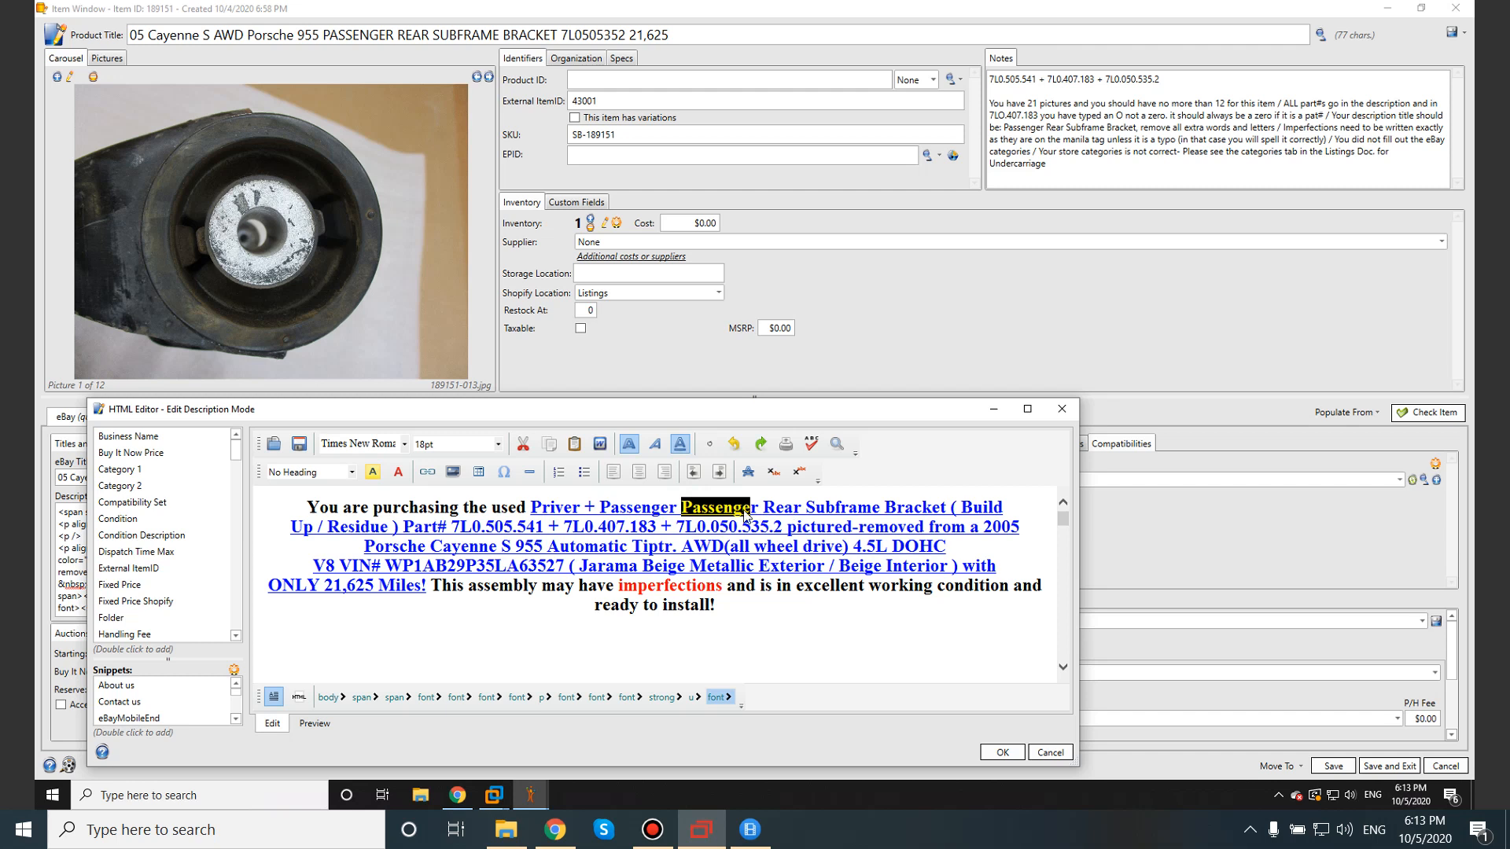
pyautogui.click(759, 507)
pyautogui.moveTo(762, 509); pyautogui.dragTo(928, 511)
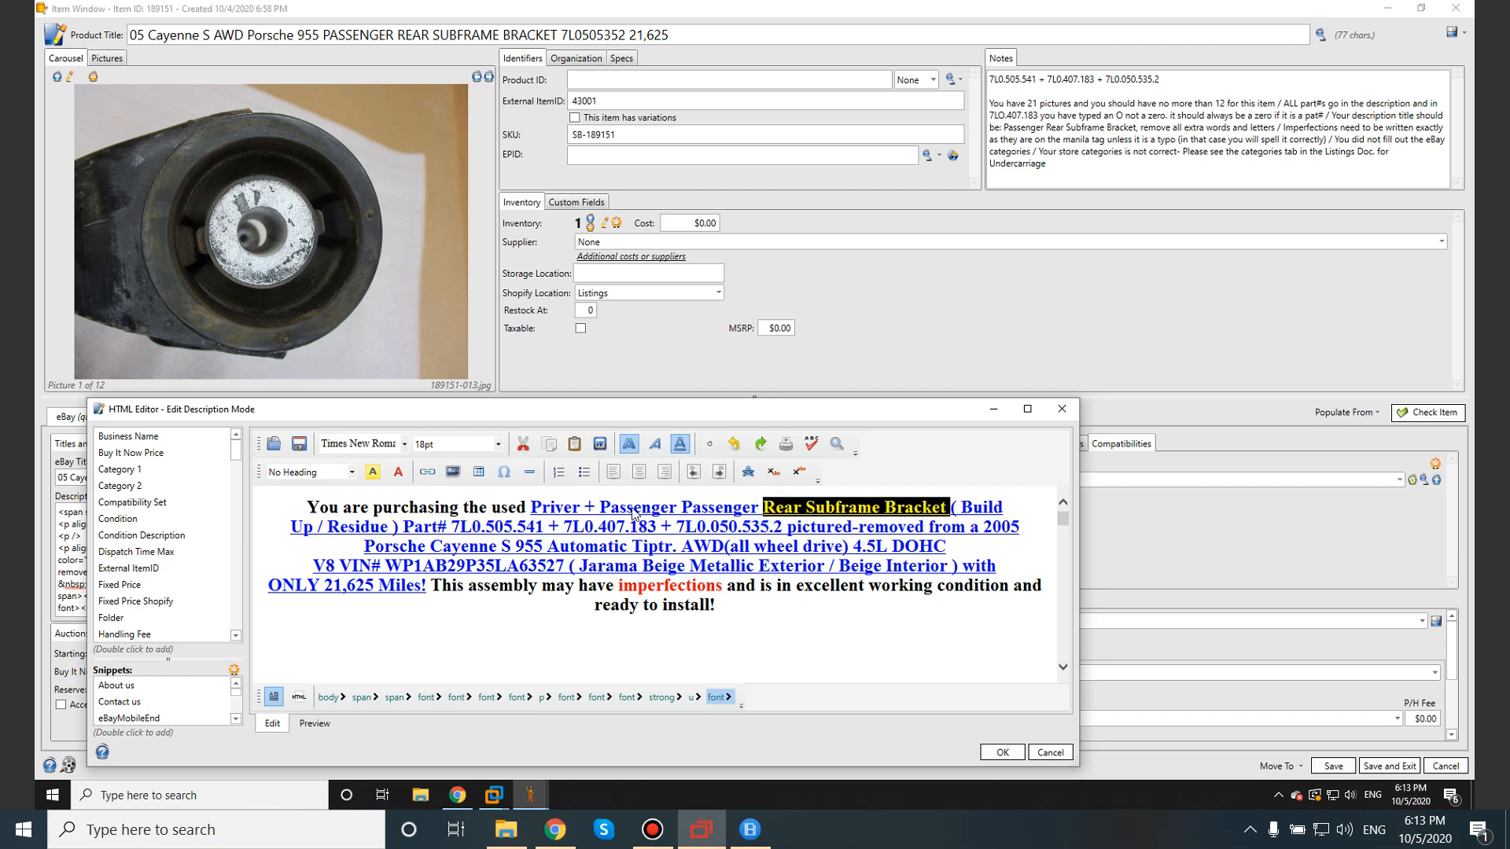
pyautogui.click(703, 510)
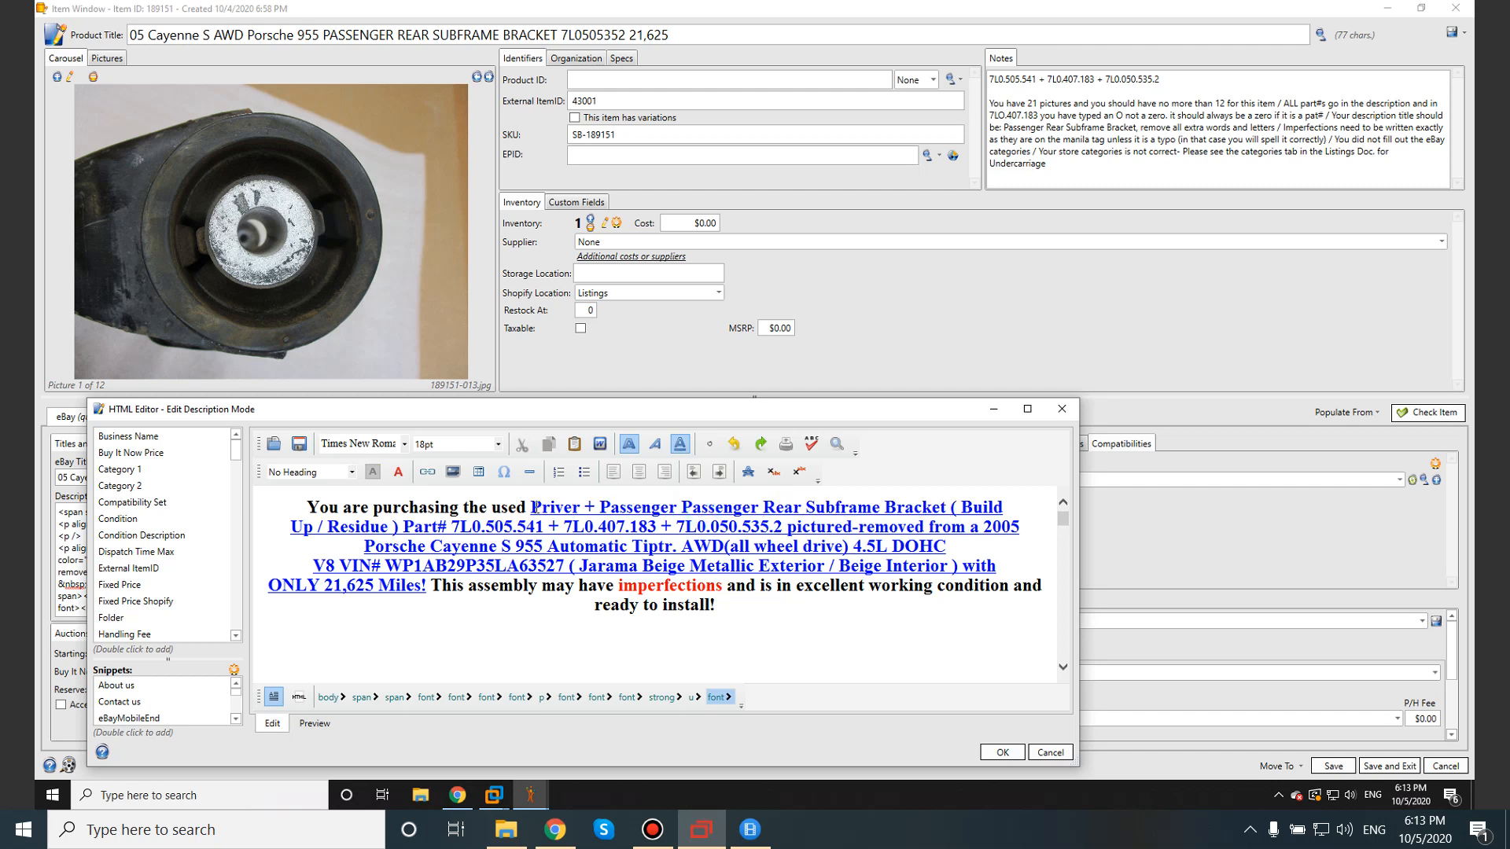
pyautogui.moveTo(535, 509); pyautogui.dragTo(663, 512)
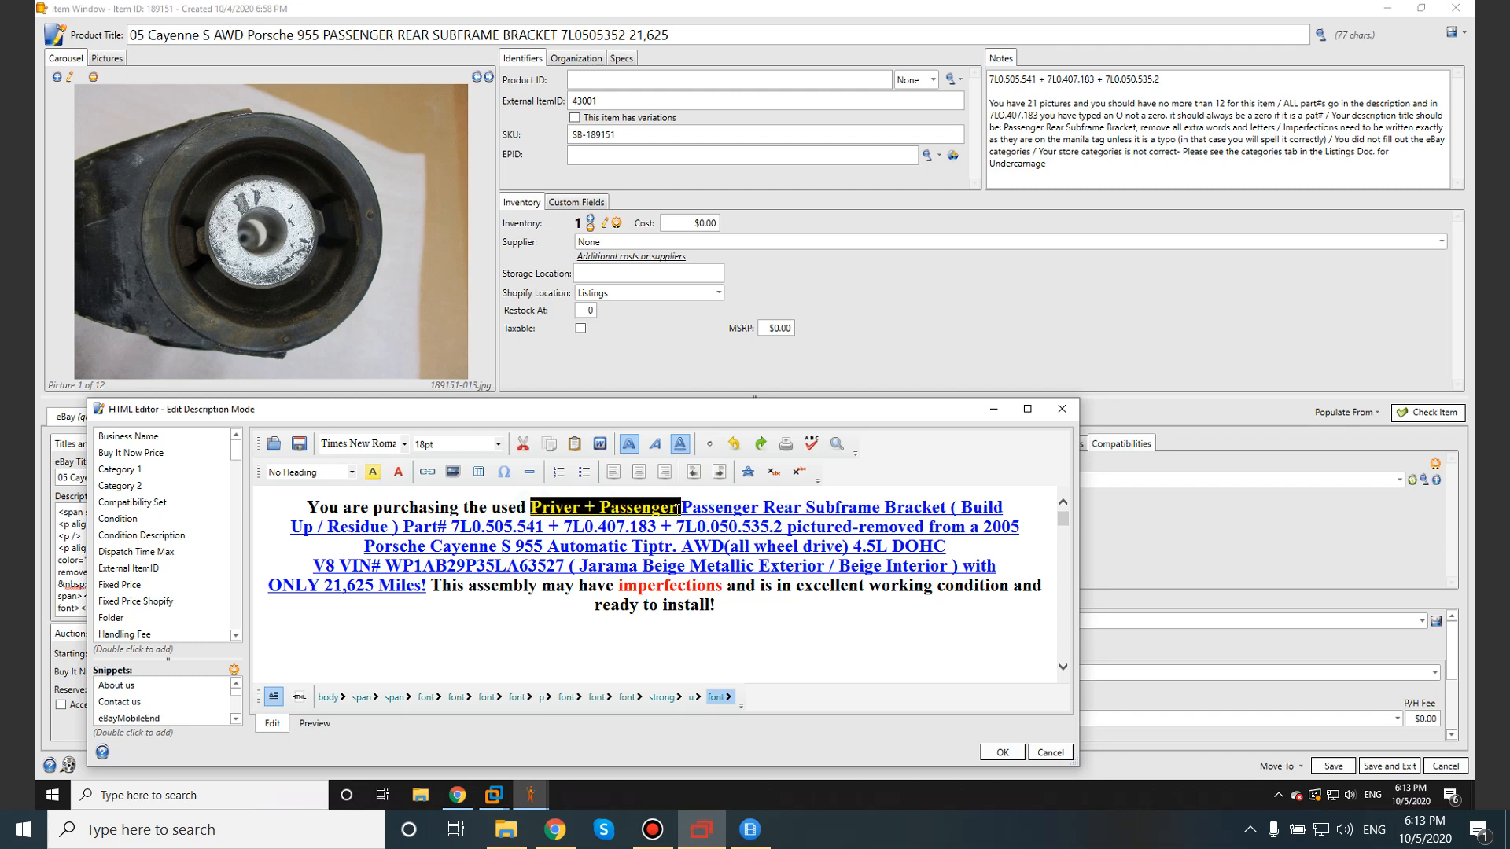
pyautogui.moveTo(678, 510); pyautogui.dragTo(683, 517)
pyautogui.hotkey('ctrl', 'c')
pyautogui.click(1002, 752)
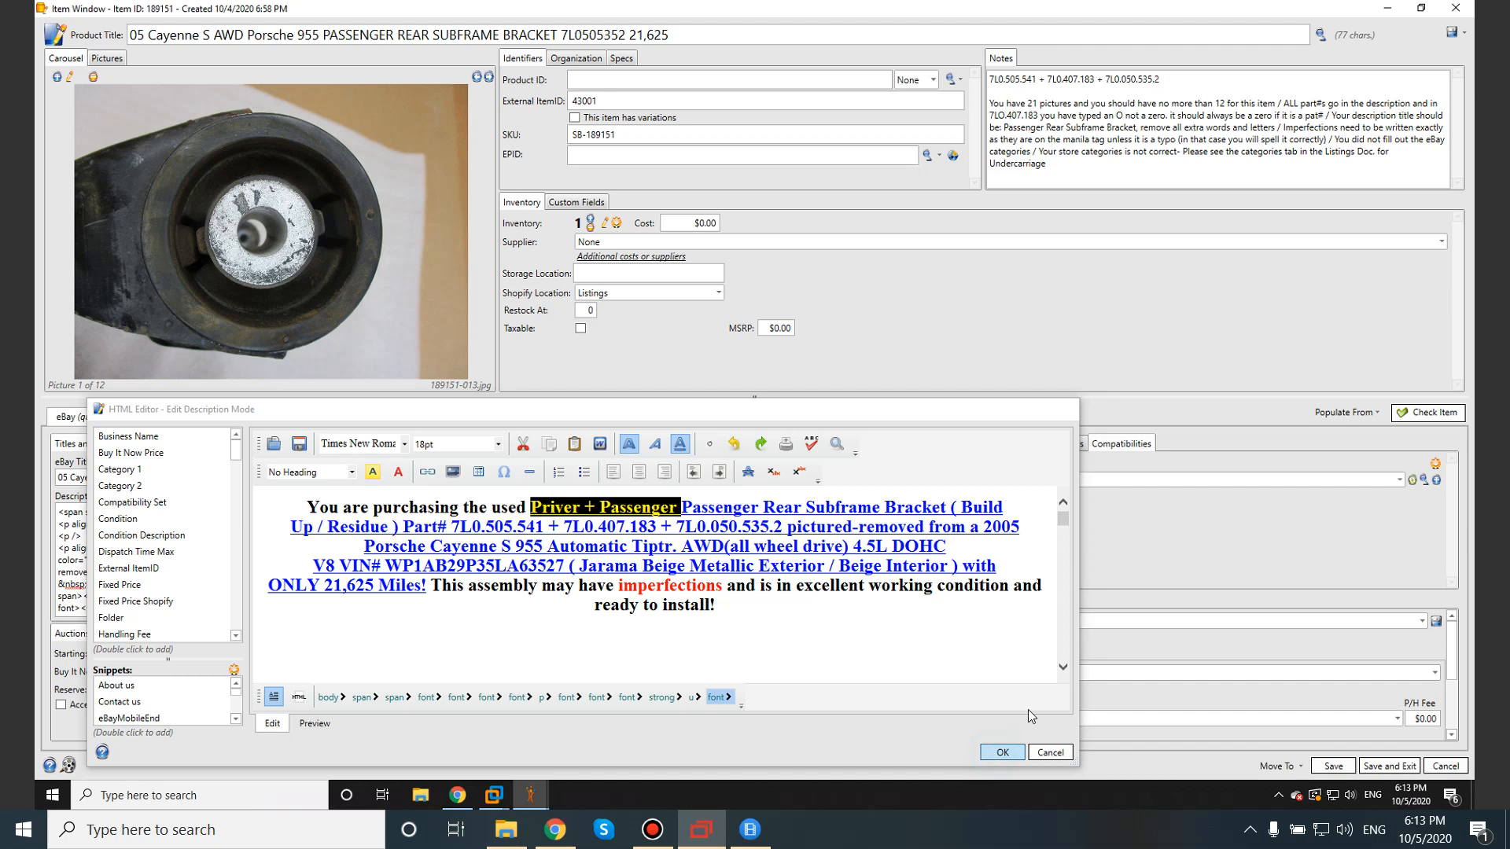
pyautogui.click(1067, 168)
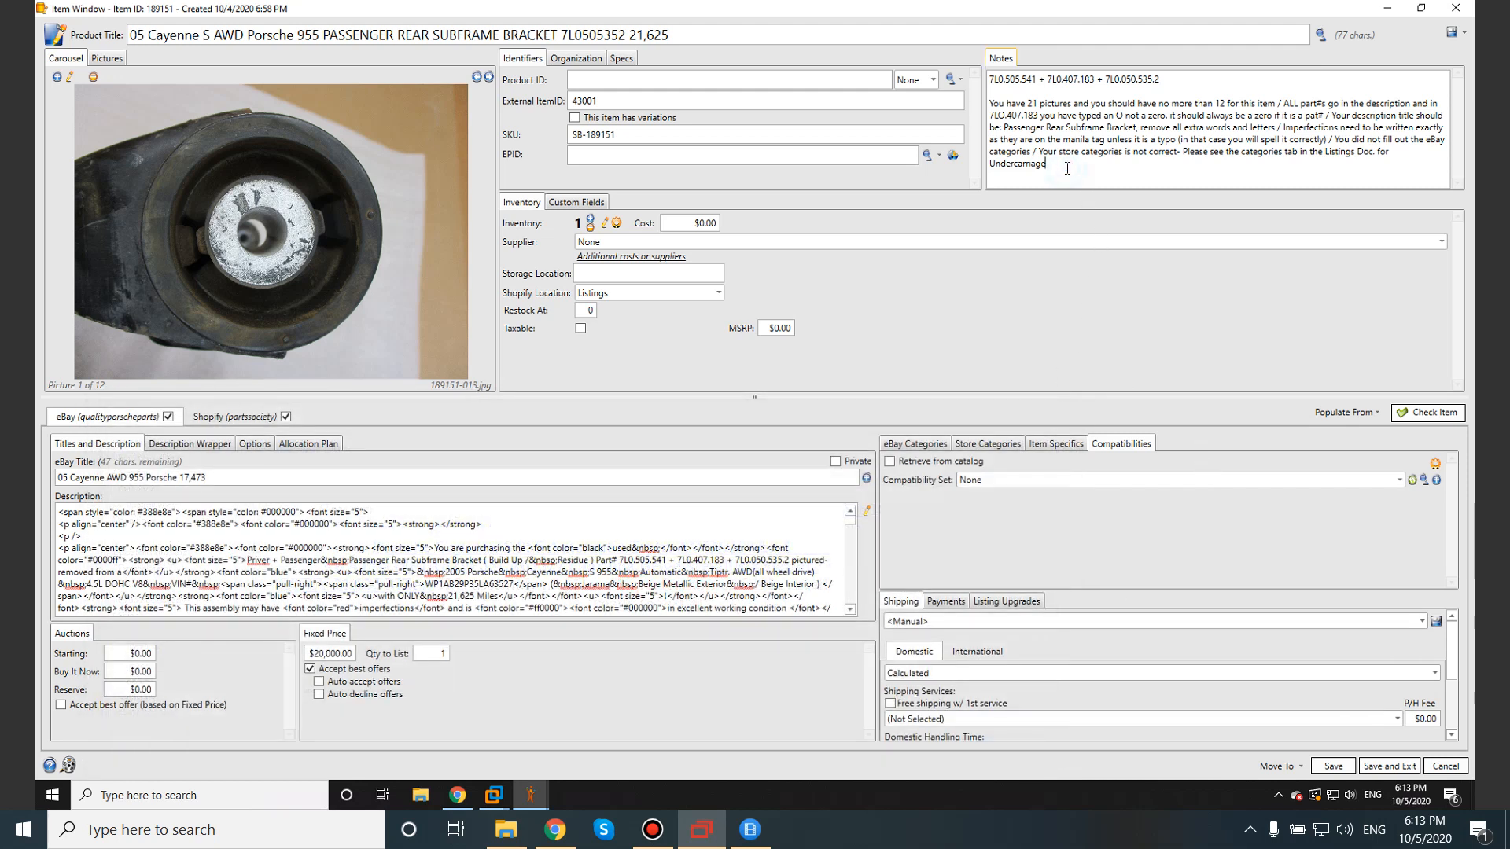
# Add a Notes line reading: Remove "Priver + Passenger" in the description.
pyautogui.press('Return')
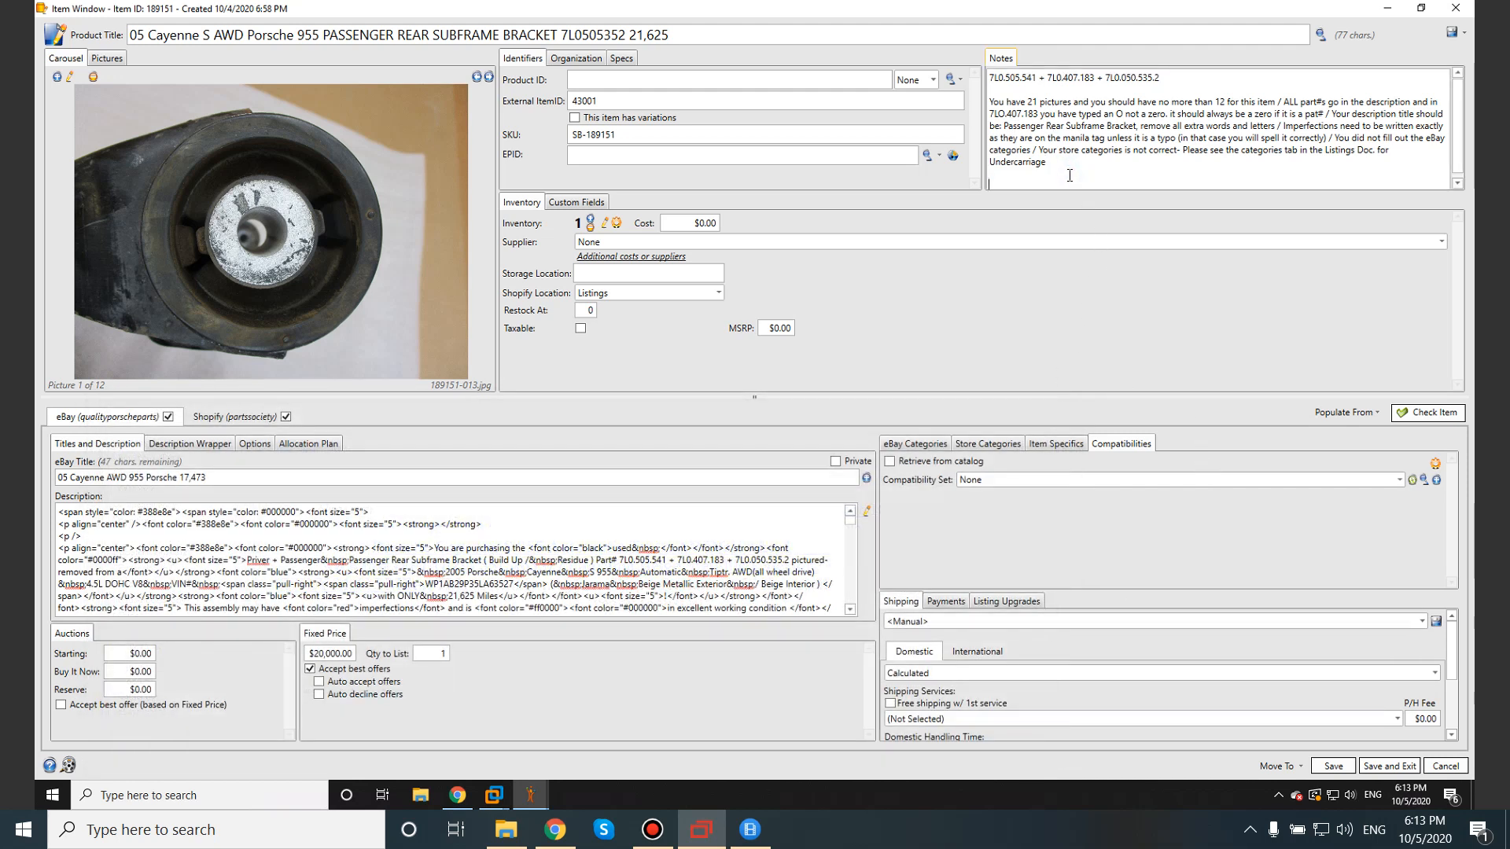
pyautogui.hotkey('ctrl', 'v')
pyautogui.click(991, 184)
pyautogui.write('Remove "')
pyautogui.click(1116, 182)
pyautogui.write('in the description')
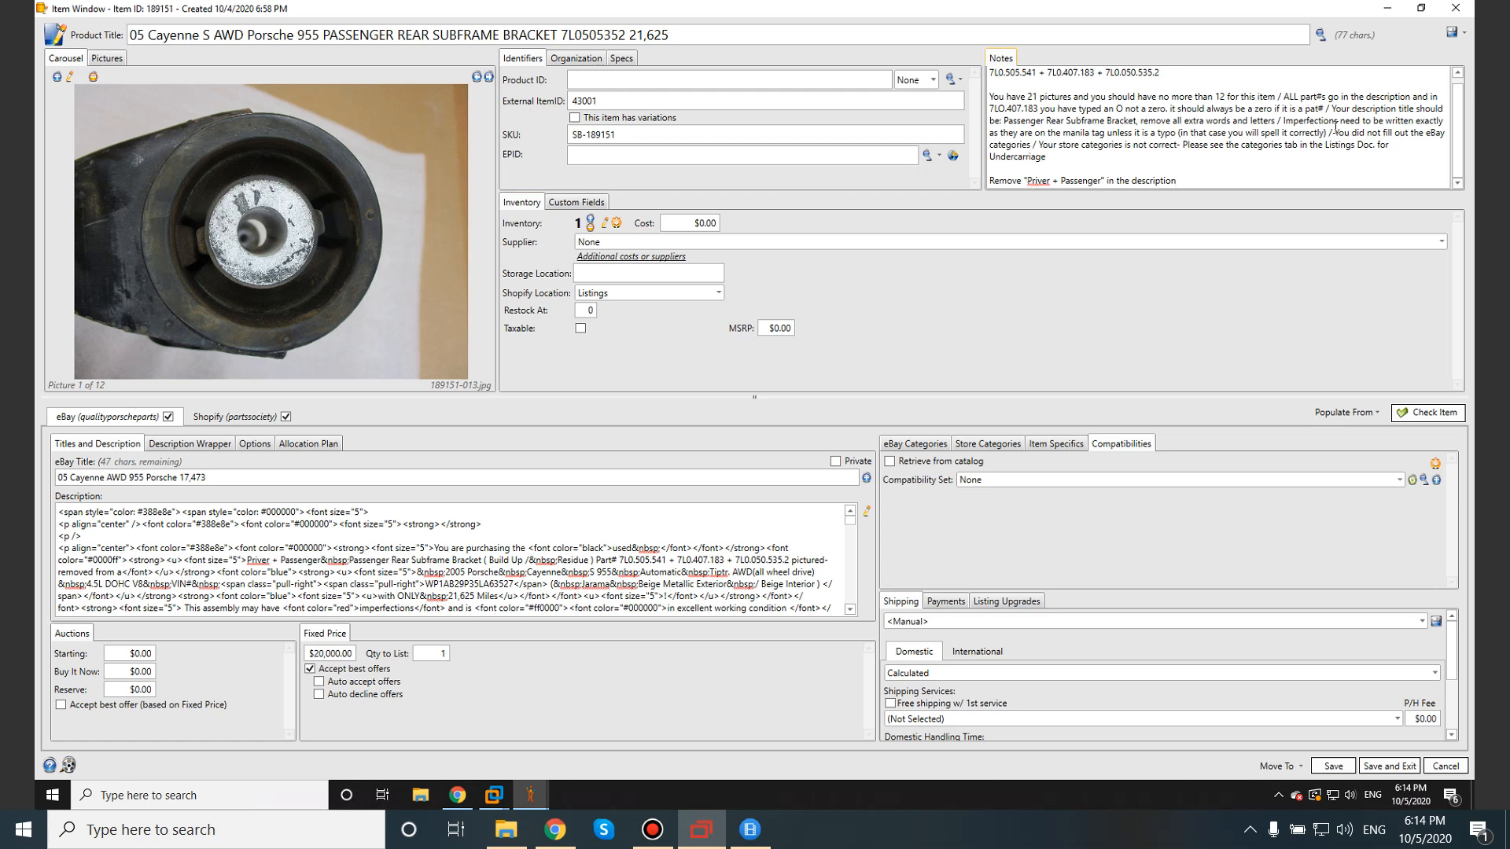
# Review the Notes remarks on the description title, extra words and letters, and imperfections.
pyautogui.moveTo(1331, 110); pyautogui.dragTo(1138, 124)
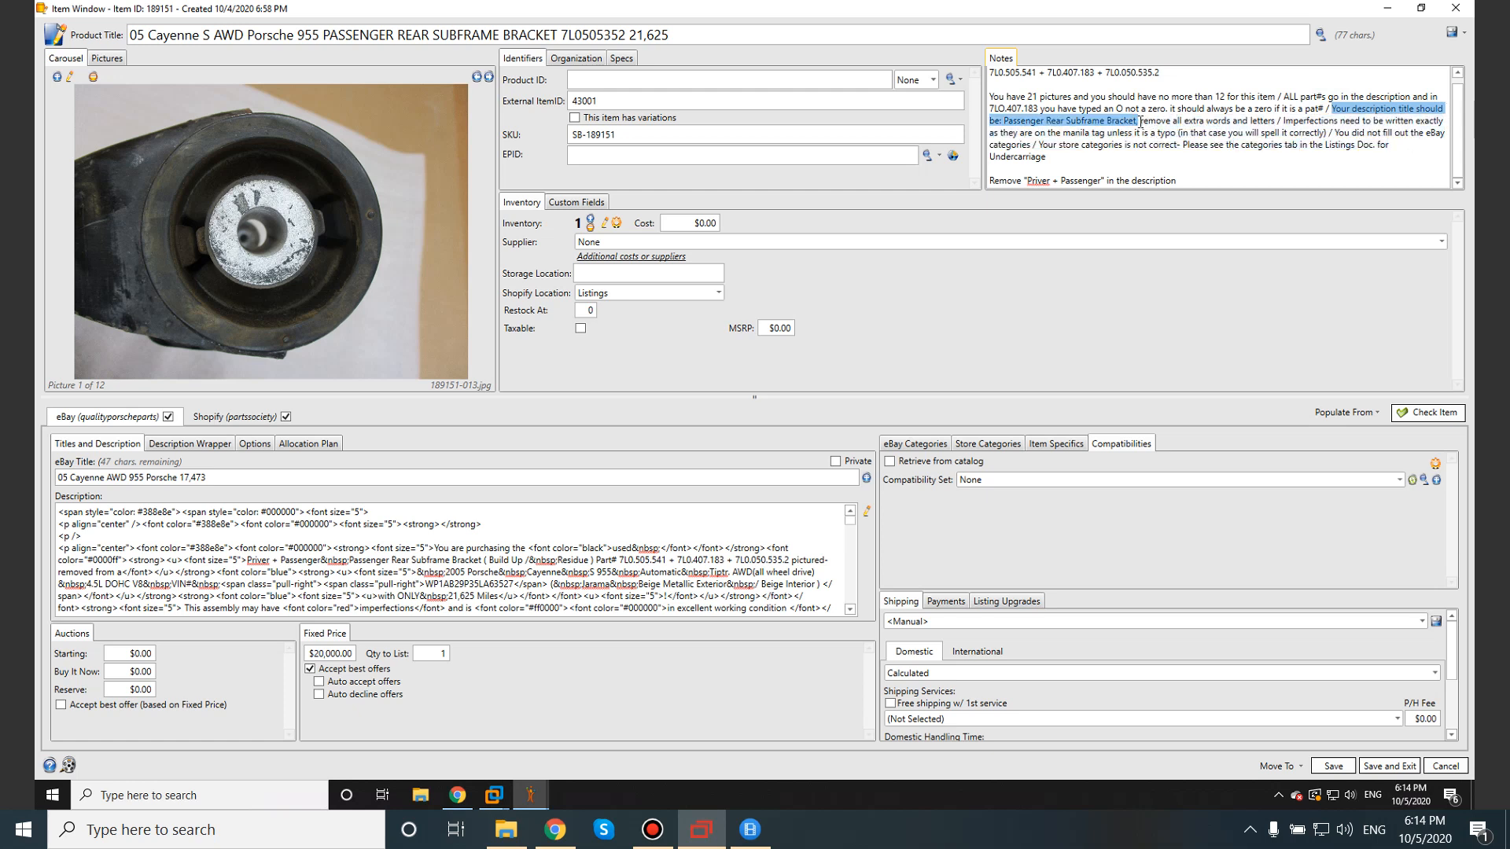
pyautogui.click(1140, 122)
pyautogui.moveTo(1140, 122); pyautogui.dragTo(1272, 122)
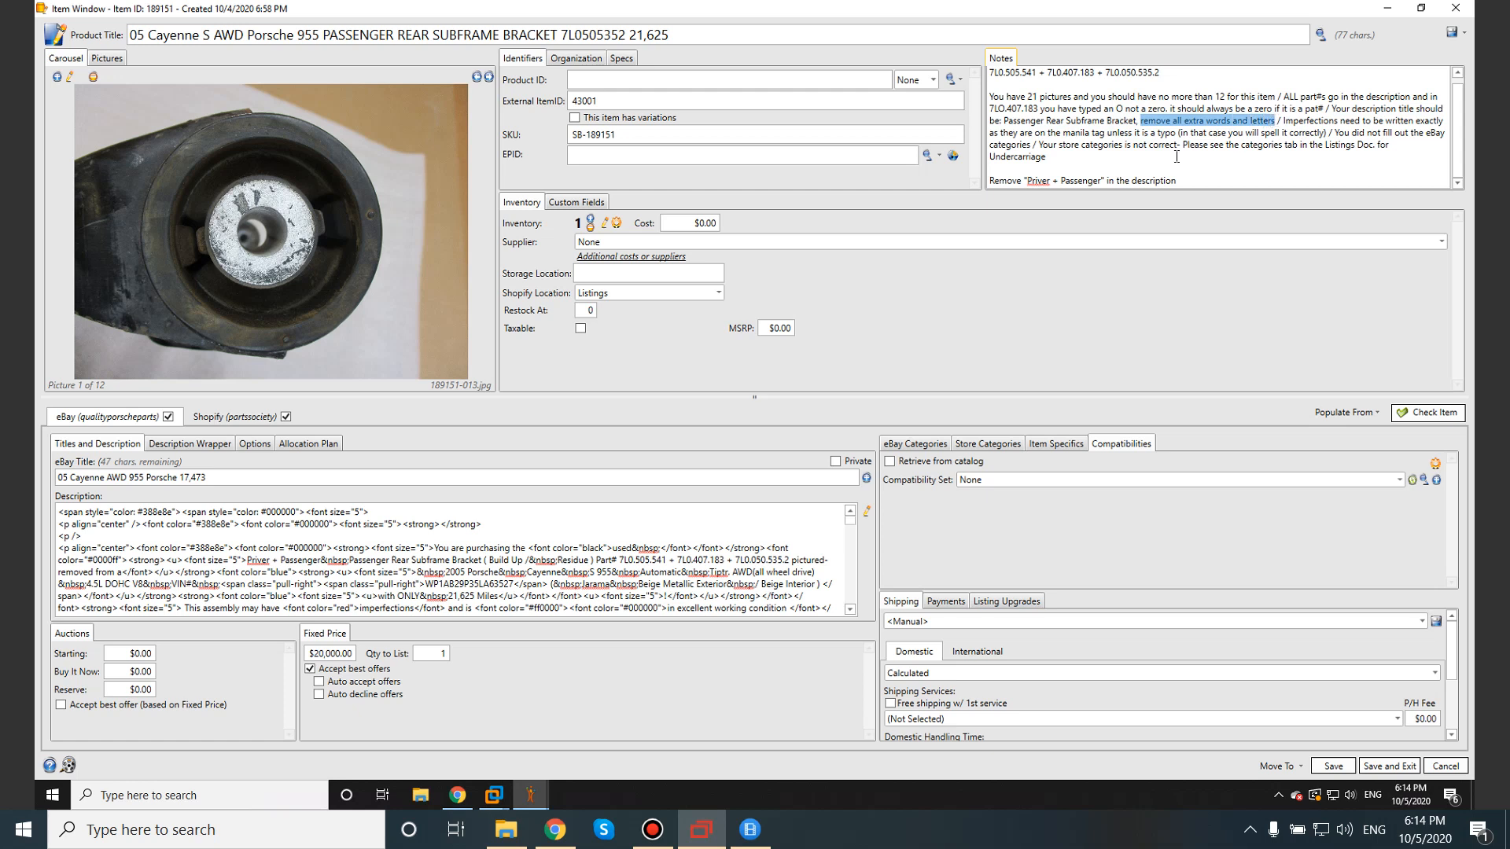
pyautogui.moveTo(1027, 181); pyautogui.dragTo(1093, 183)
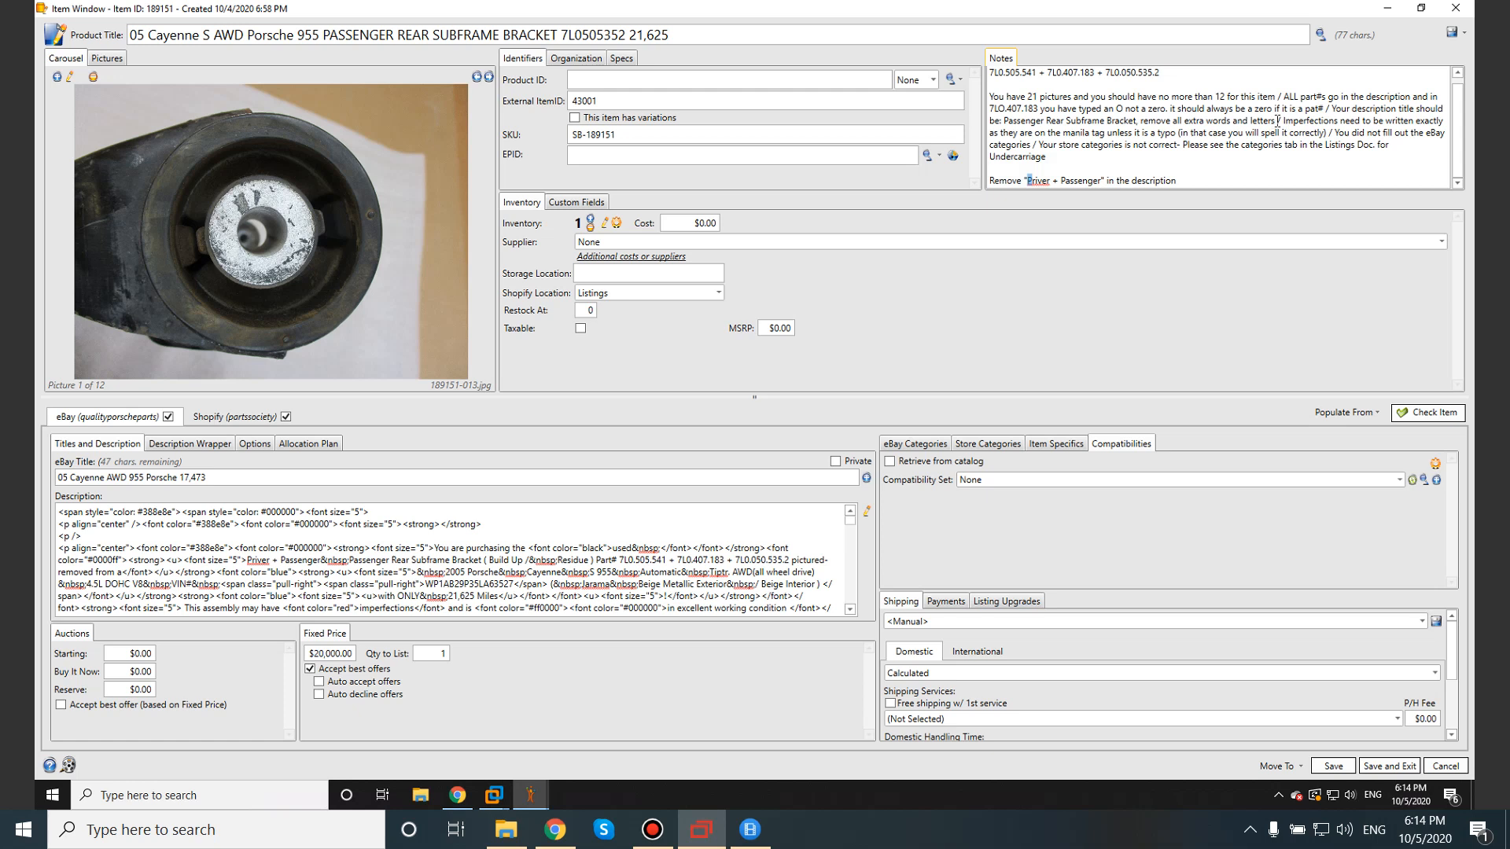
pyautogui.moveTo(1283, 121); pyautogui.dragTo(1326, 135)
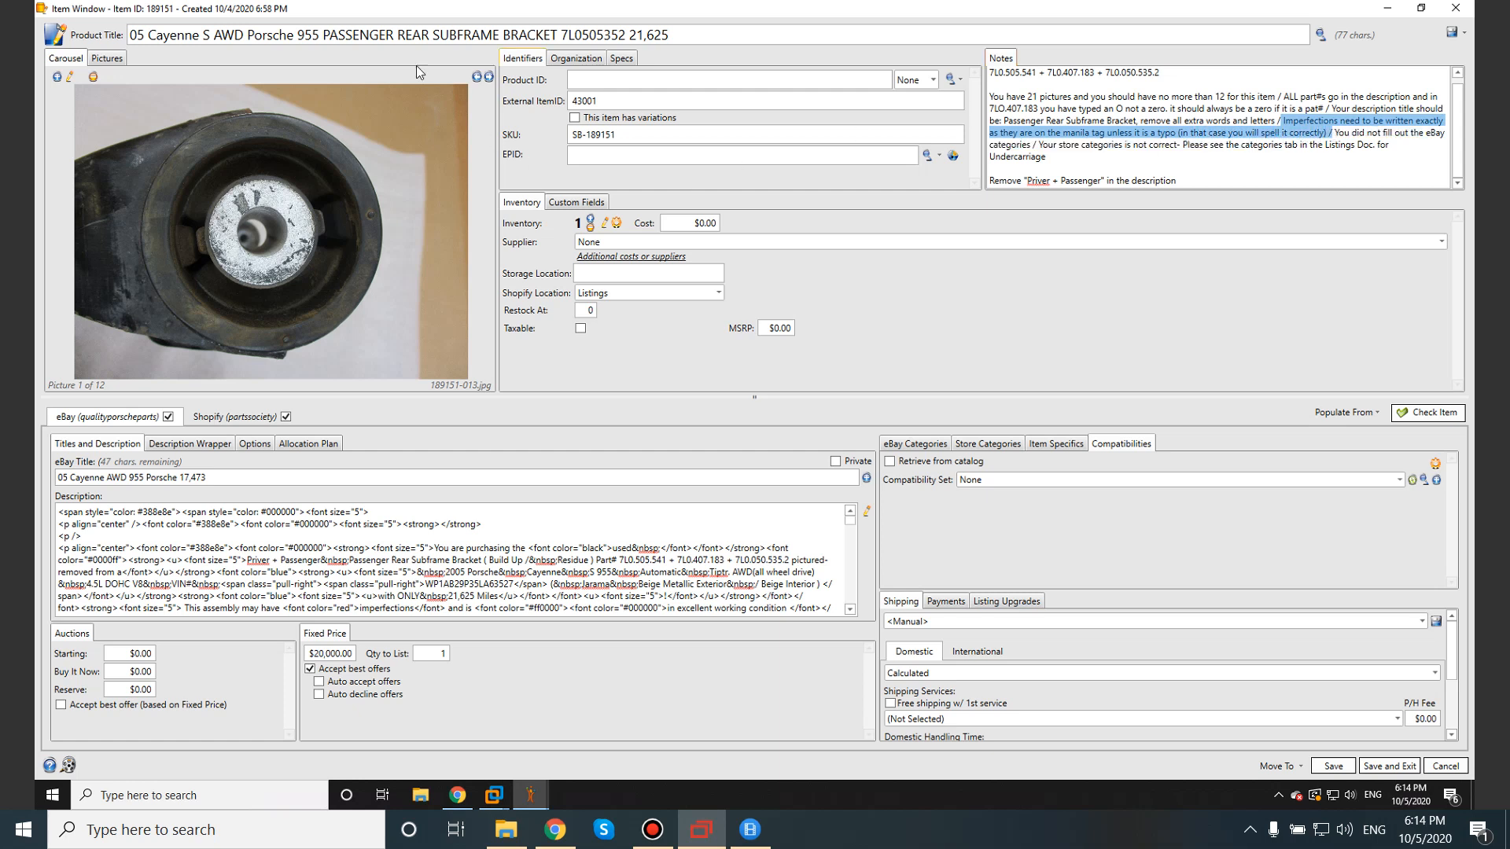
pyautogui.click(114, 62)
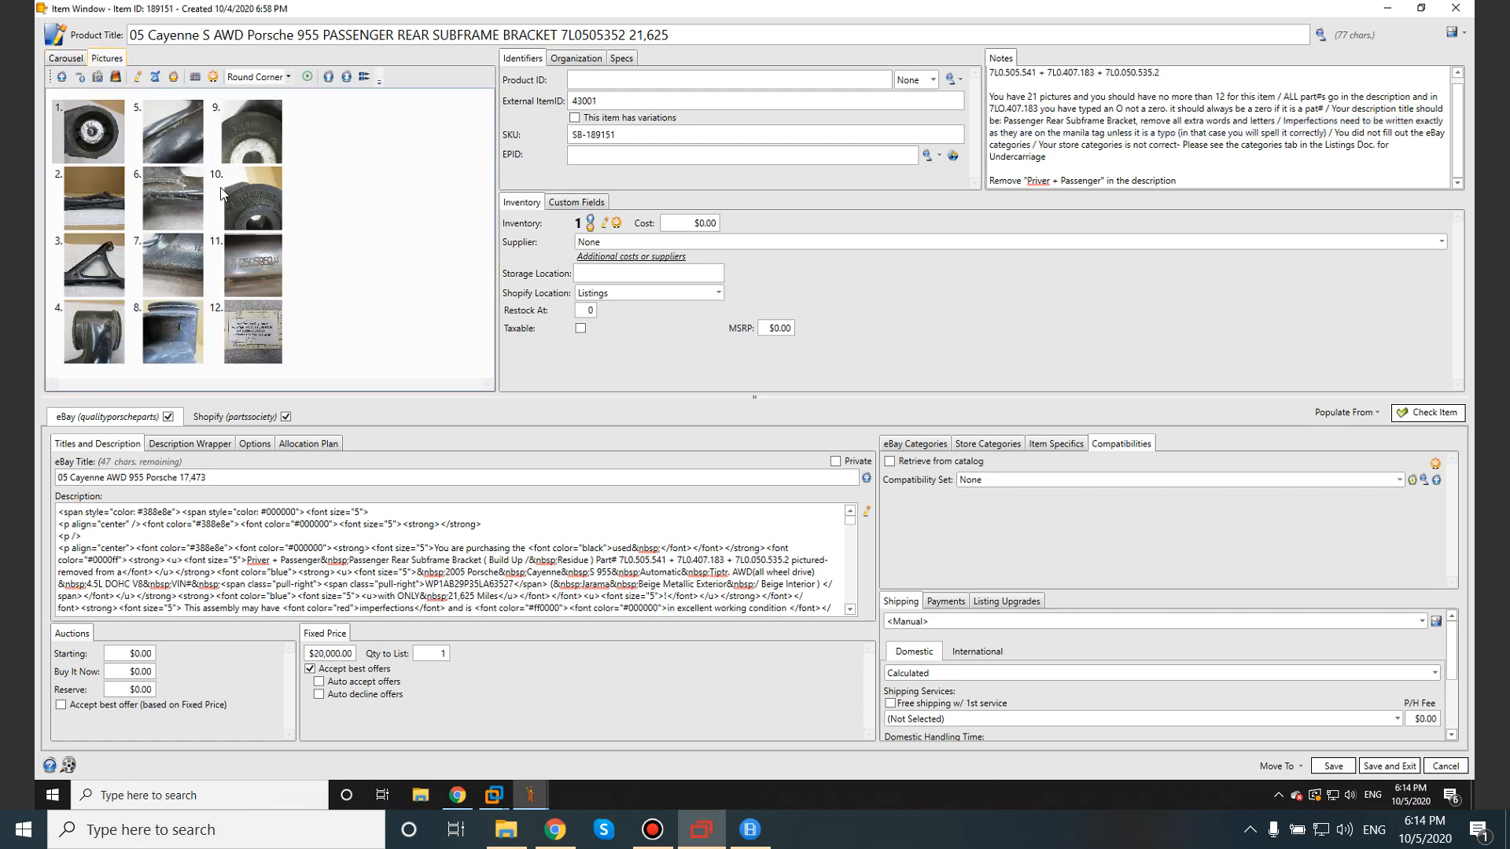
pyautogui.click(87, 63)
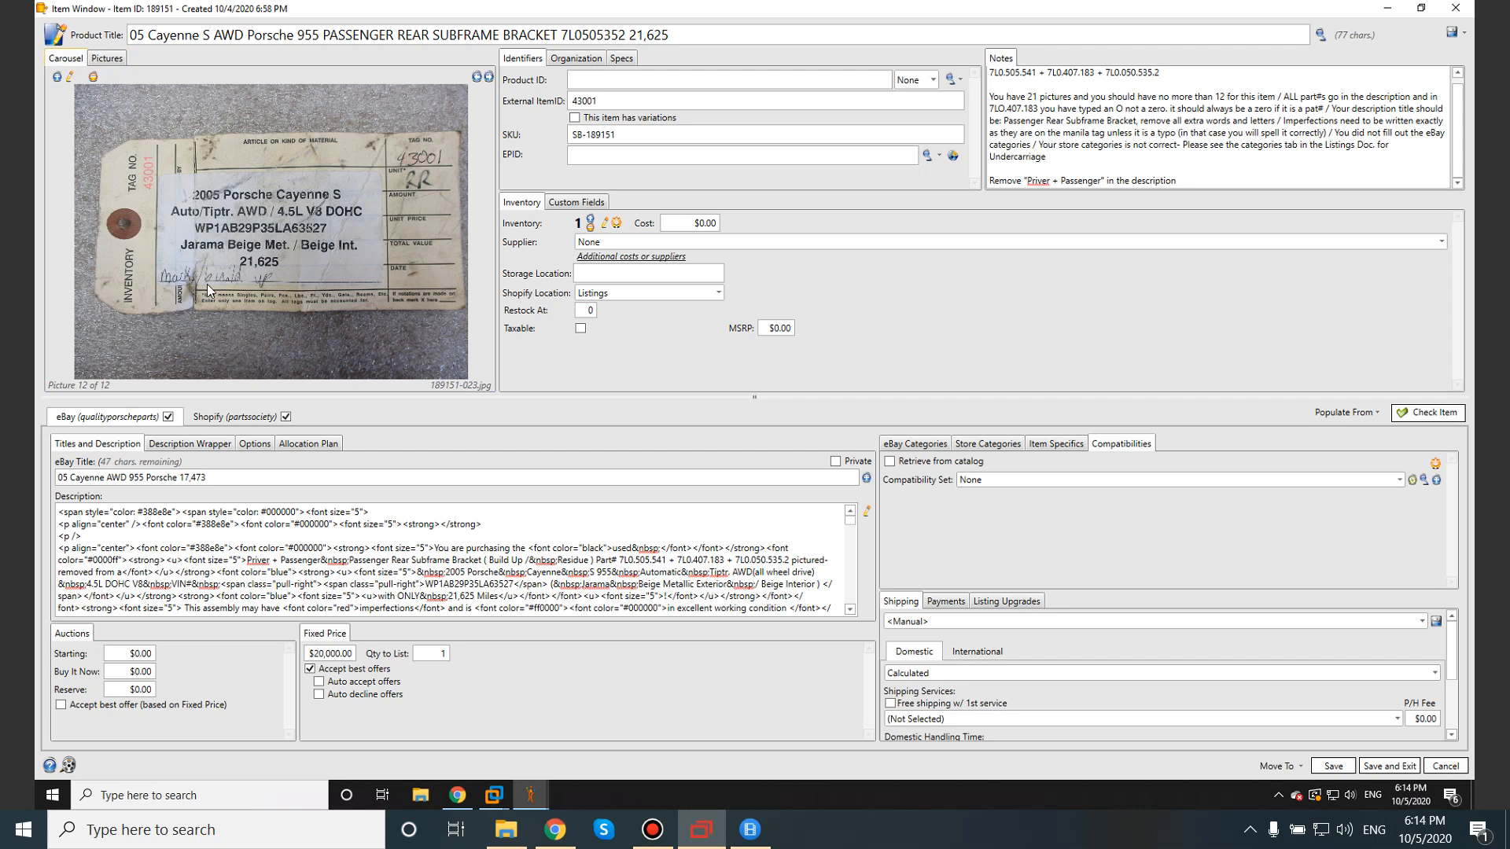
pyautogui.click(868, 515)
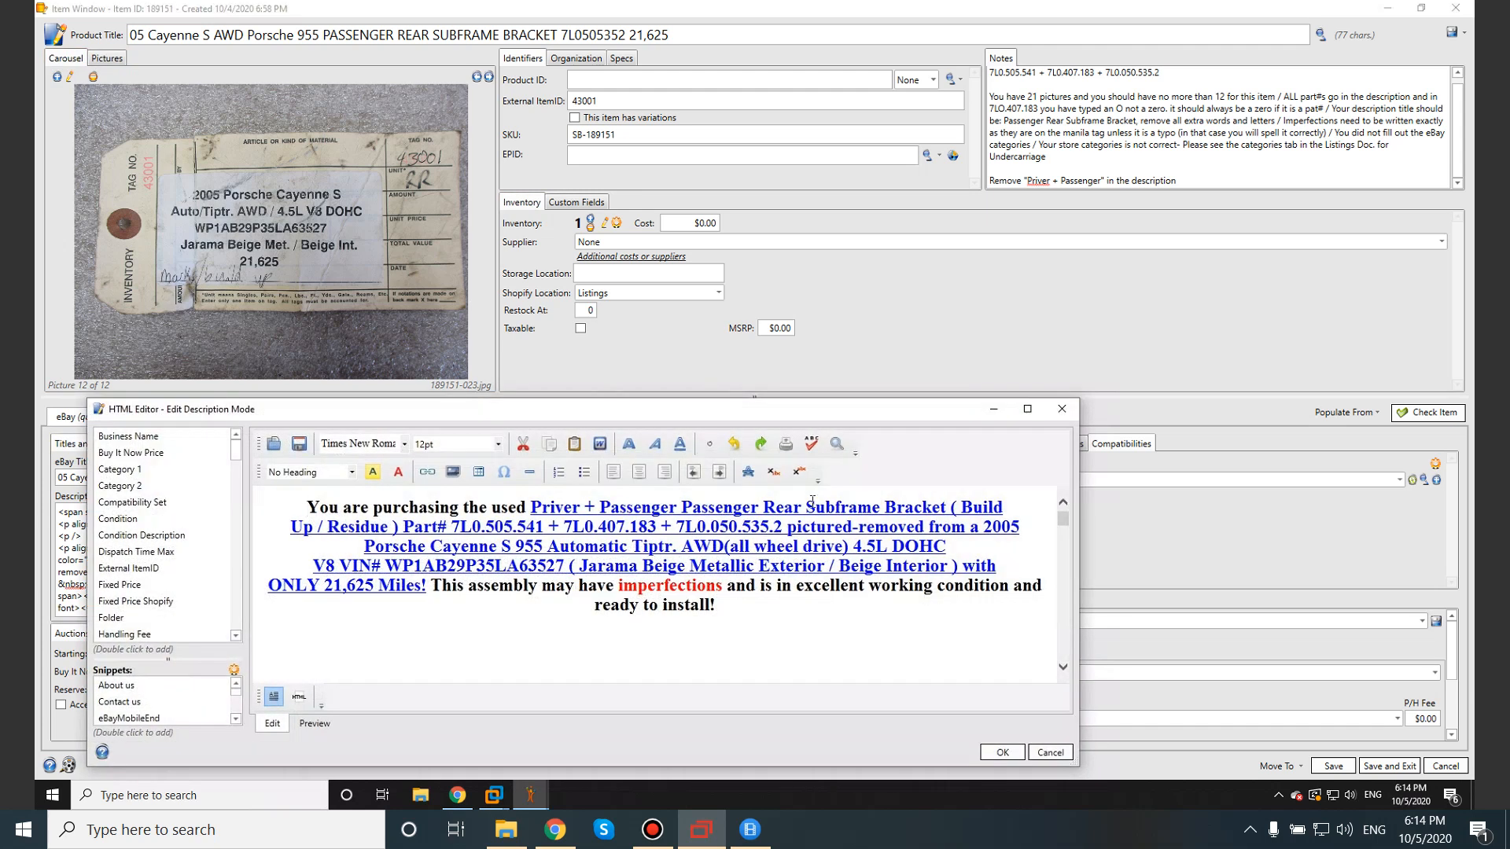
pyautogui.moveTo(960, 508); pyautogui.dragTo(387, 526)
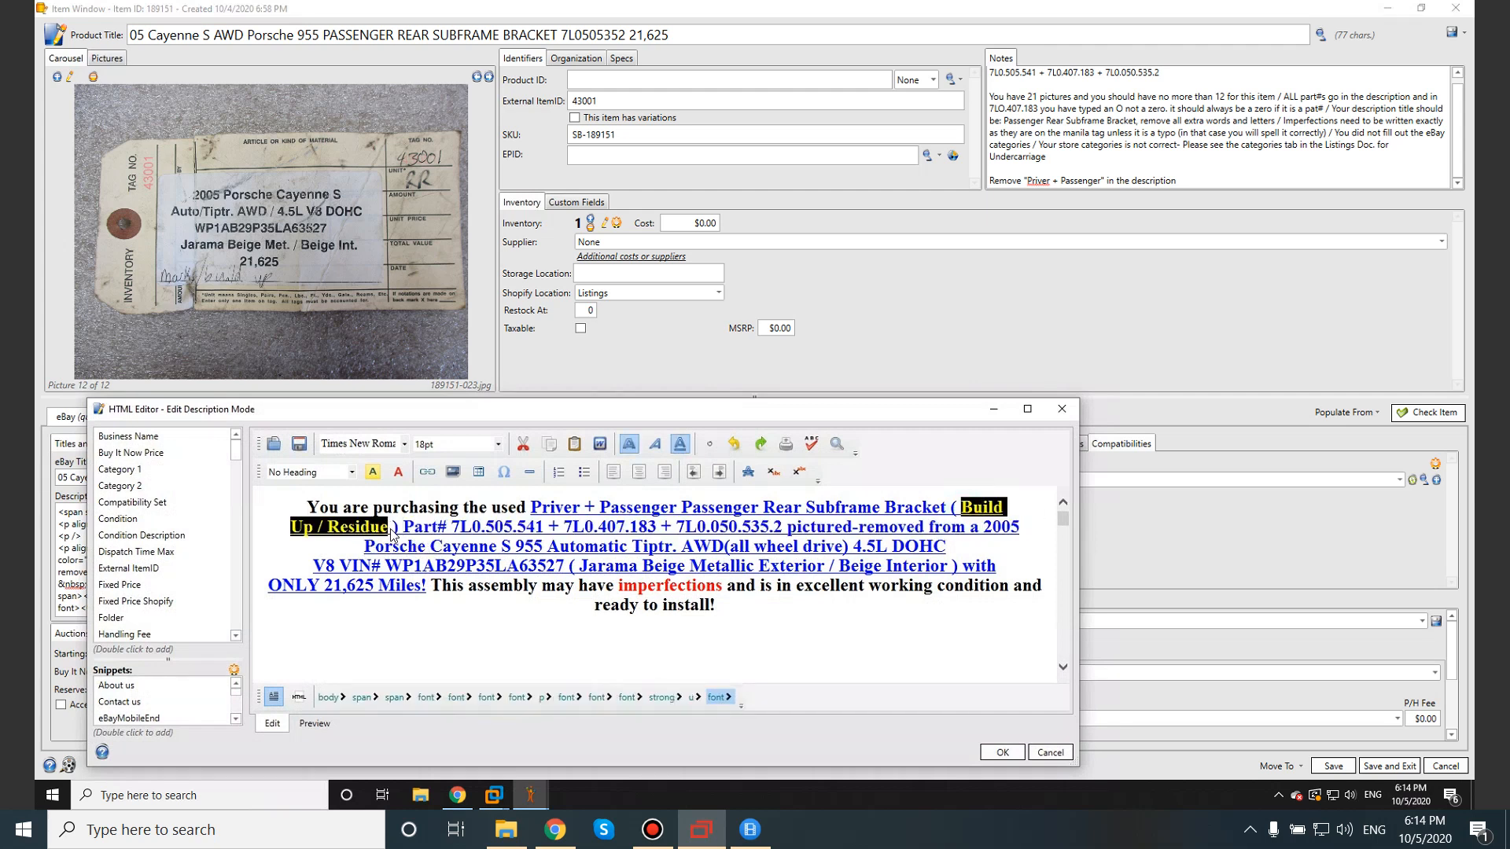
pyautogui.click(368, 530)
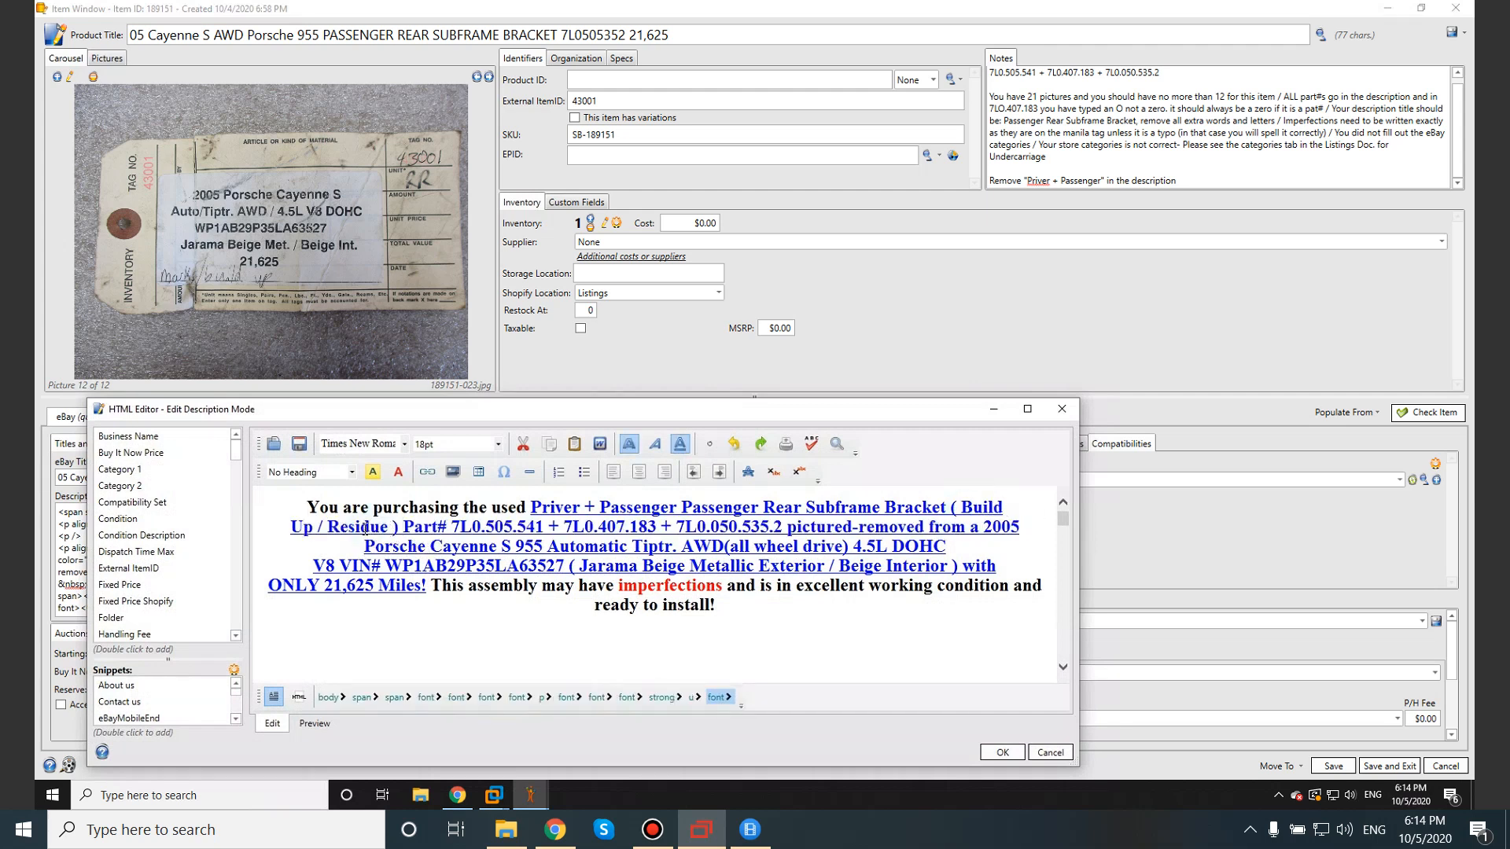
pyautogui.moveTo(327, 528); pyautogui.dragTo(388, 530)
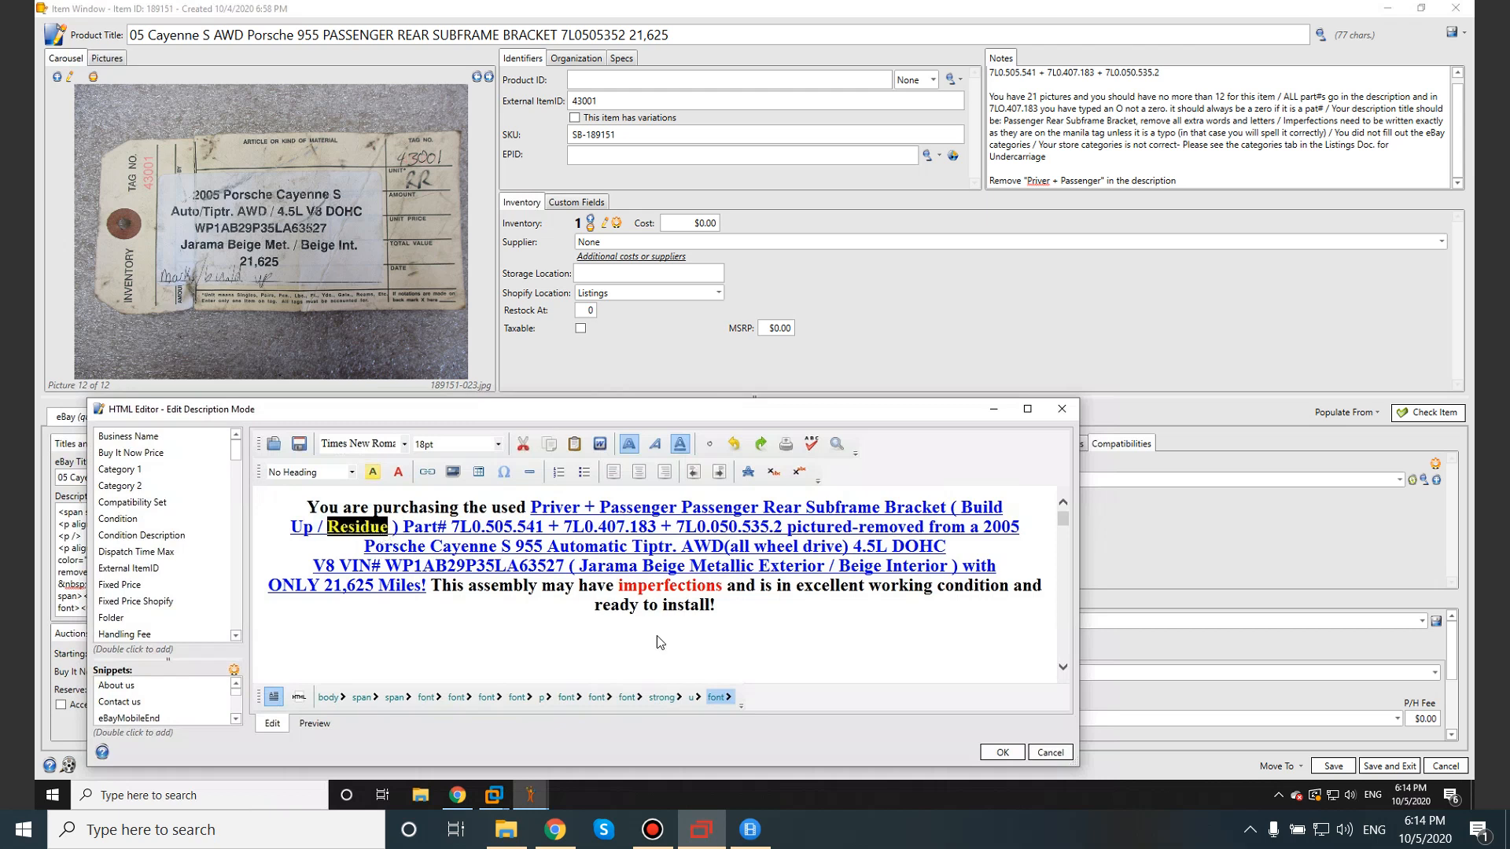
pyautogui.click(1005, 753)
pyautogui.click(1209, 182)
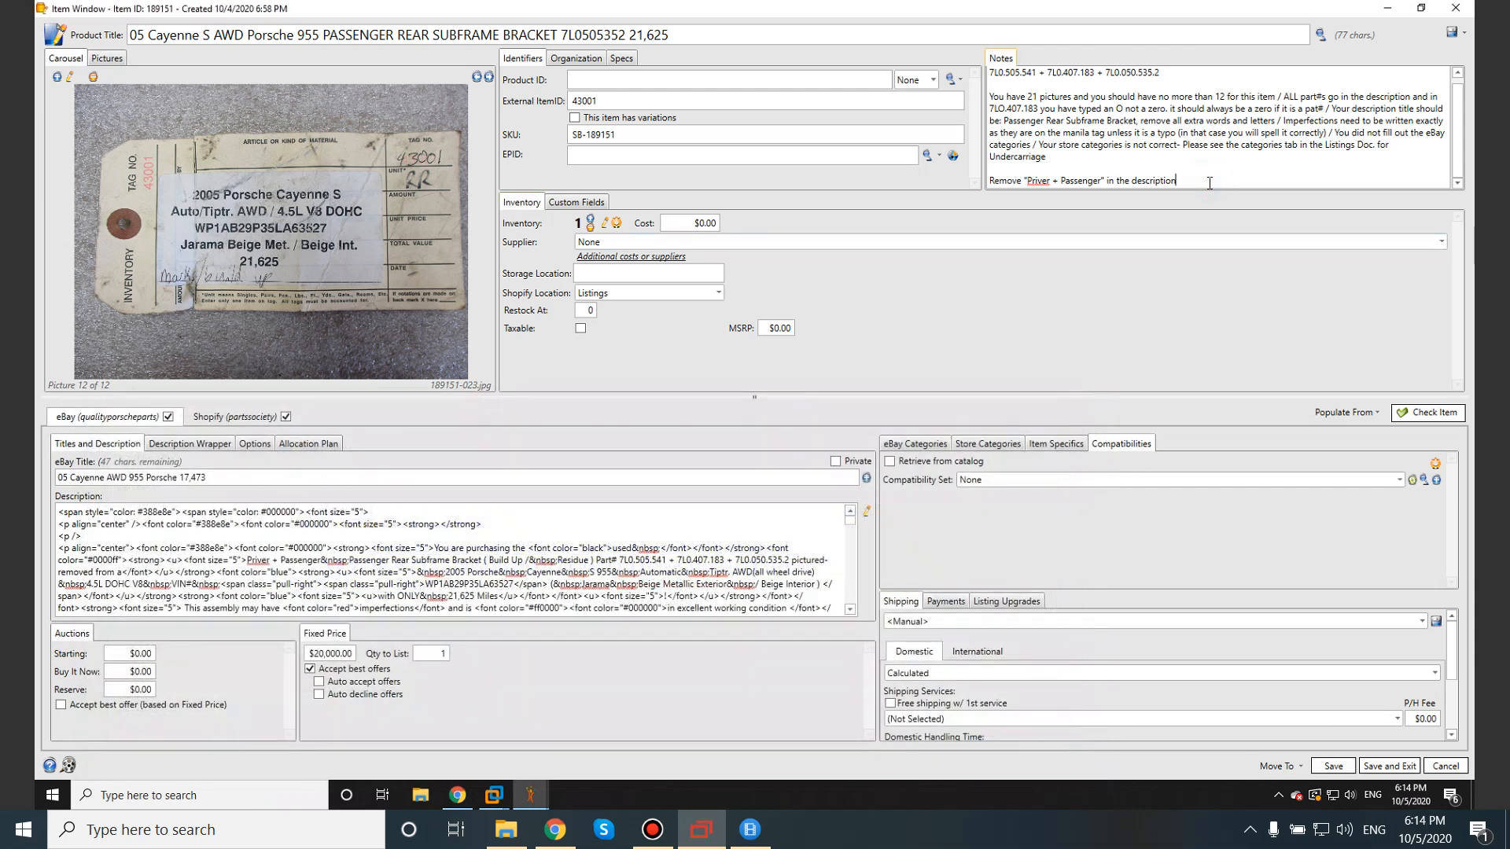
# Type the note '/ Replace "Residue" with "Marks" in the description' at the end of Notes.
pyautogui.write('/')
pyautogui.write('Replace ')
pyautogui.write('Residue"')
pyautogui.click(1218, 178)
pyautogui.write('"')
pyautogui.click(1260, 183)
pyautogui.write('wi')
pyautogui.write('th "Marks" in the description')
pyautogui.click(1393, 184)
# Close the Residue note with a trailing '/' and review the remark about unfilled eBay categories.
pyautogui.moveTo(1183, 180); pyautogui.dragTo(1381, 181)
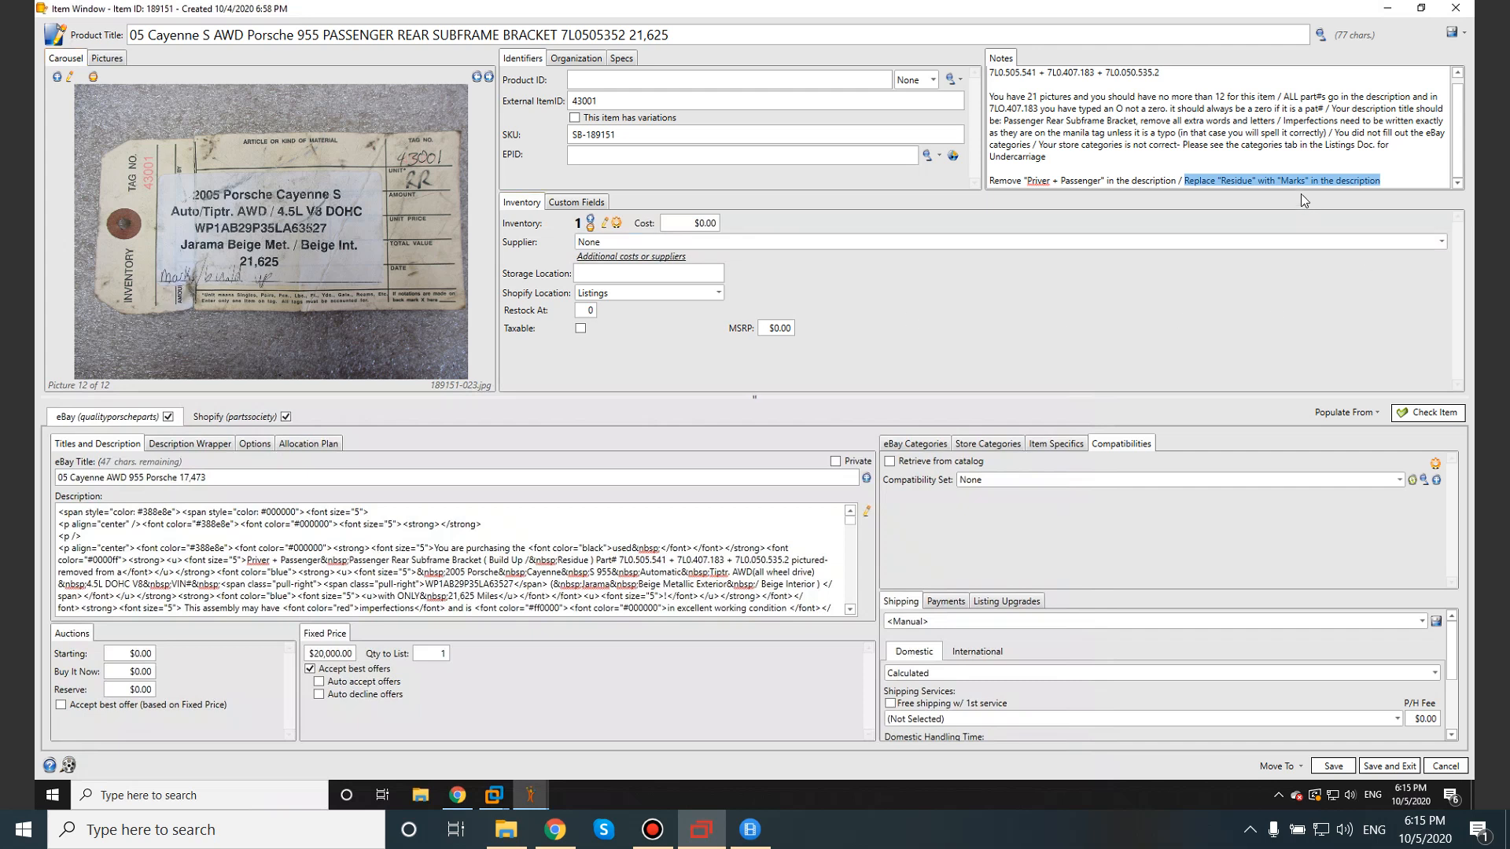
pyautogui.click(1272, 180)
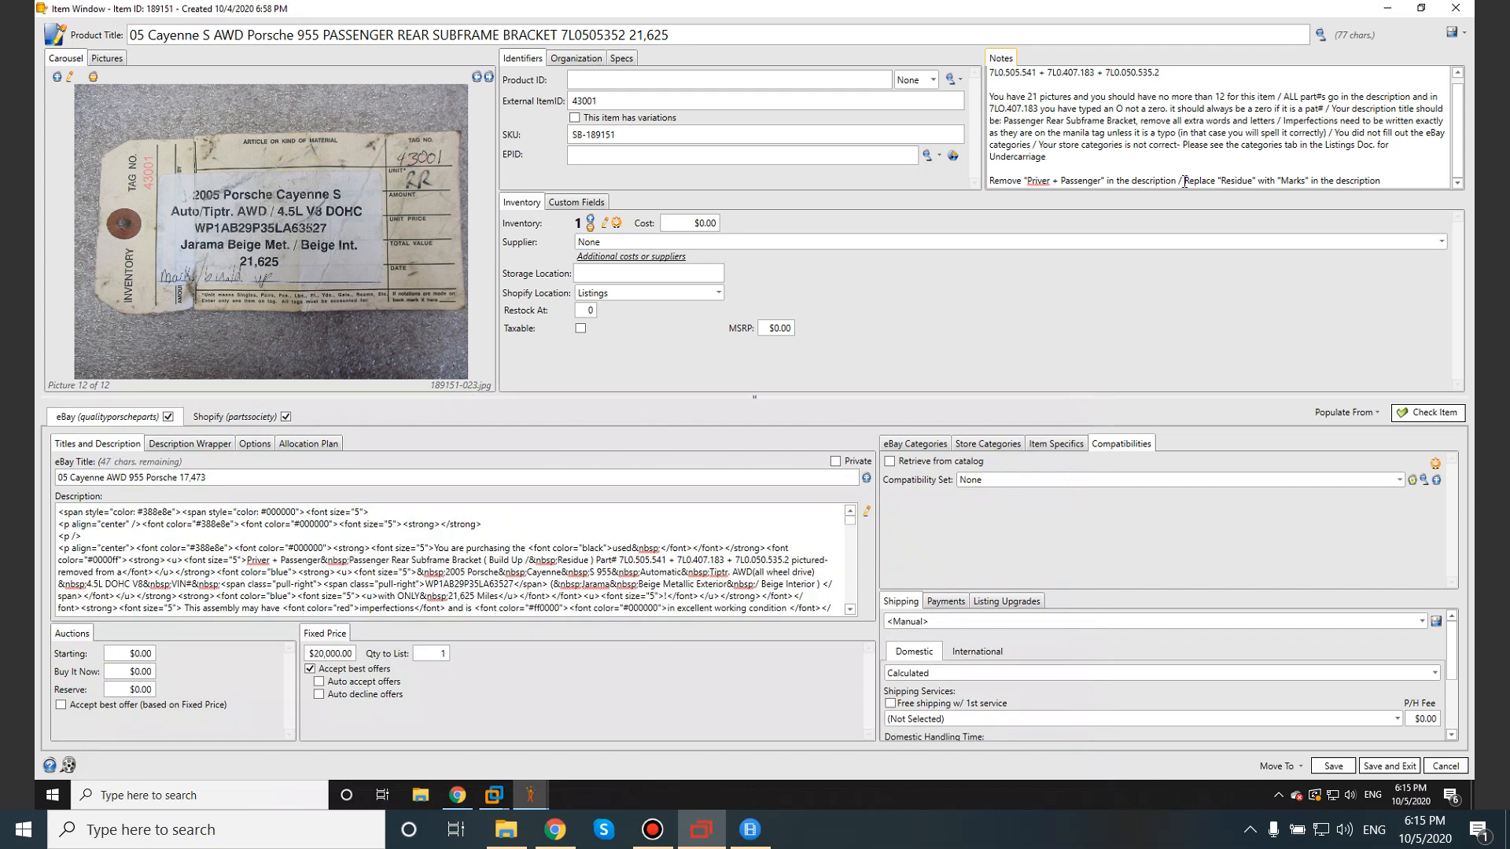
pyautogui.moveTo(1184, 181); pyautogui.dragTo(1381, 181)
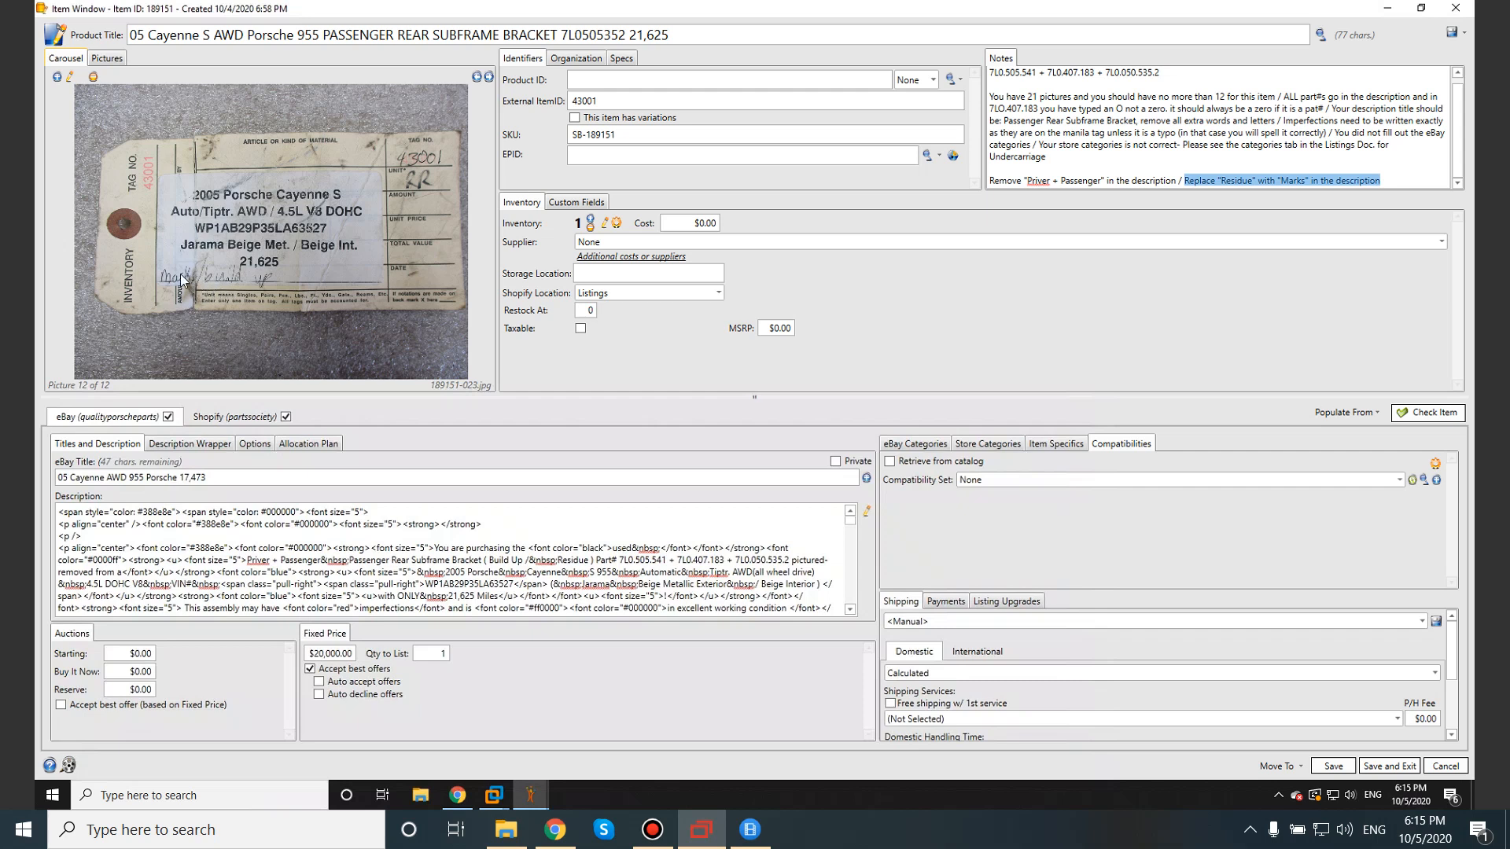
pyautogui.click(1402, 177)
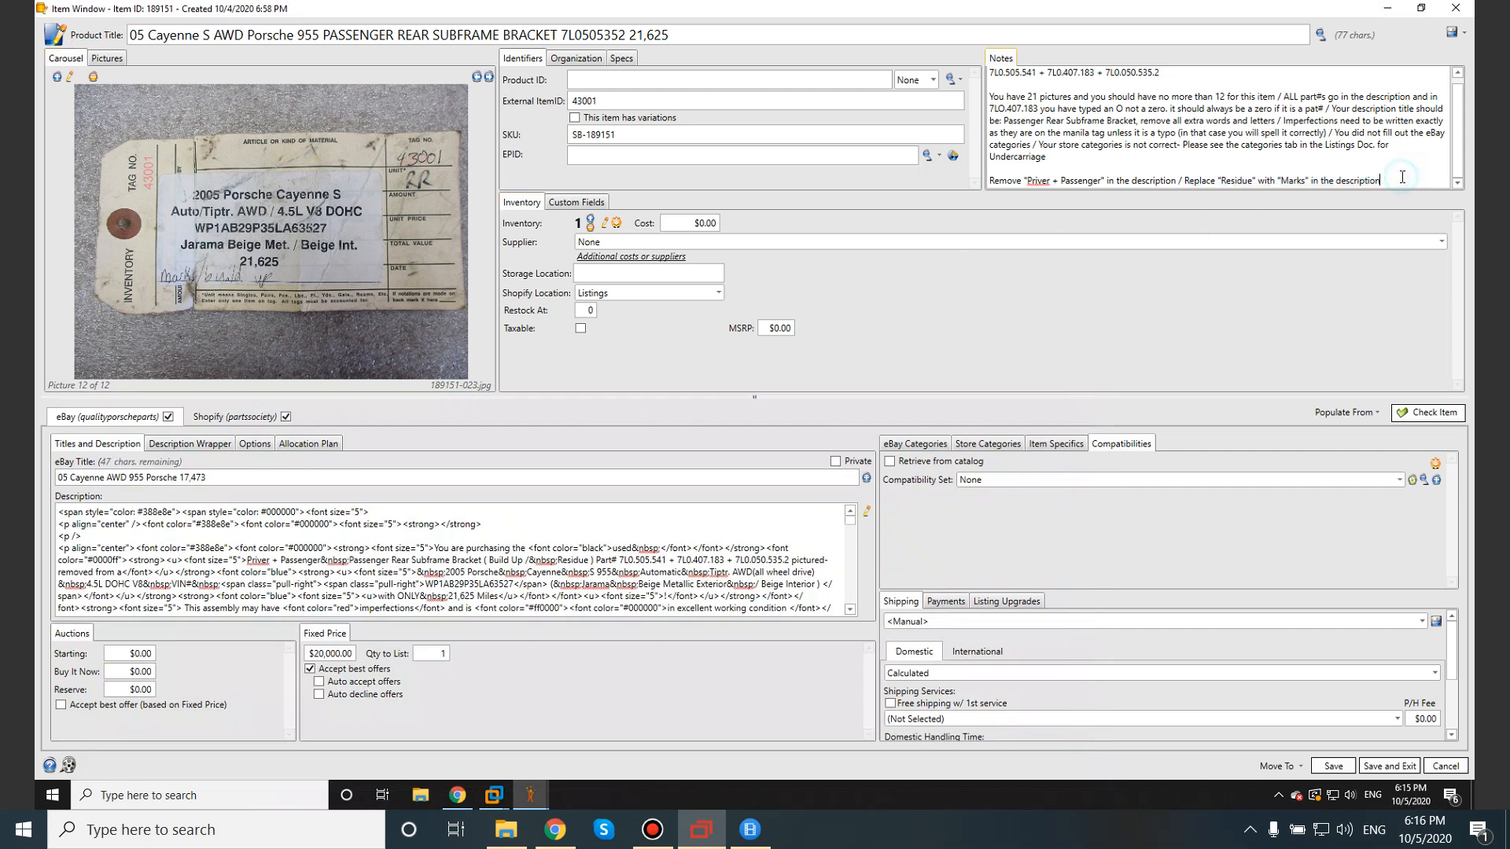
pyautogui.write('/')
pyautogui.moveTo(1284, 122); pyautogui.dragTo(1445, 133)
pyautogui.moveTo(1220, 152); pyautogui.dragTo(1029, 146)
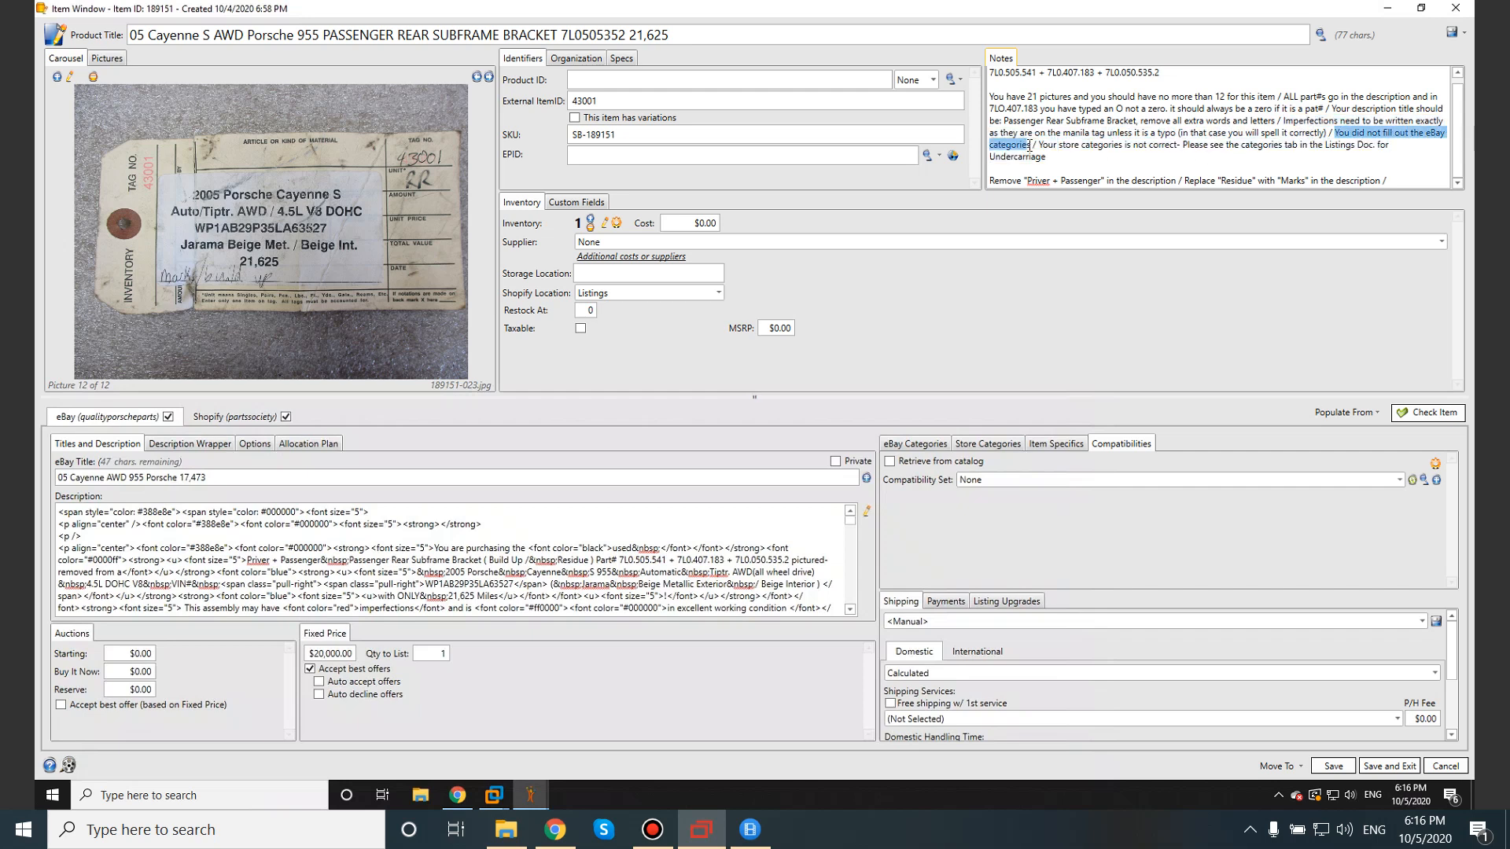
# Check the listing's Exhaust eBay category path, then view the Categories sheet in Google Sheets.
pyautogui.click(931, 445)
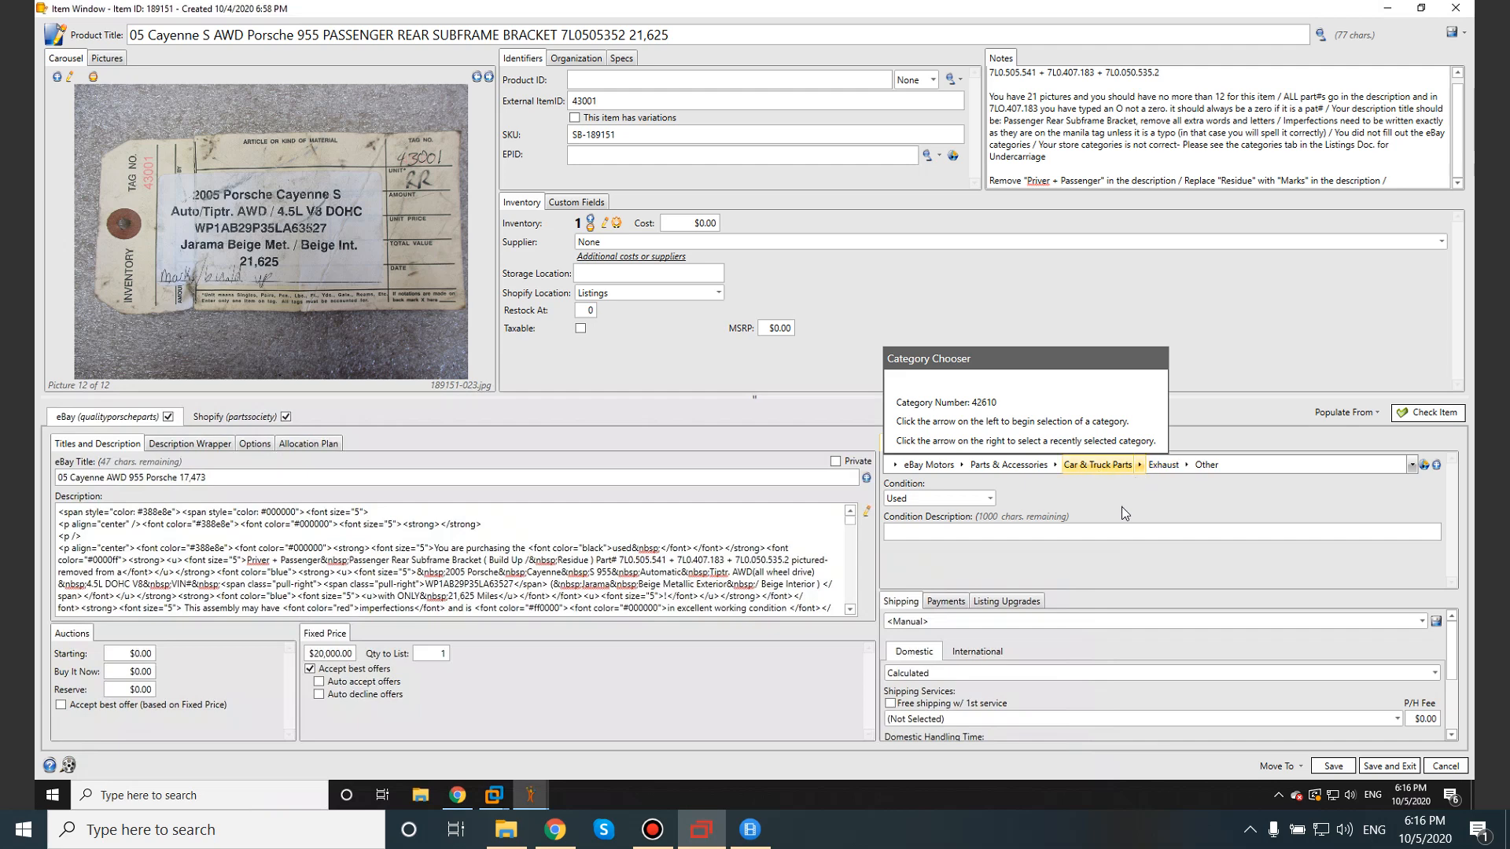
pyautogui.click(1405, 11)
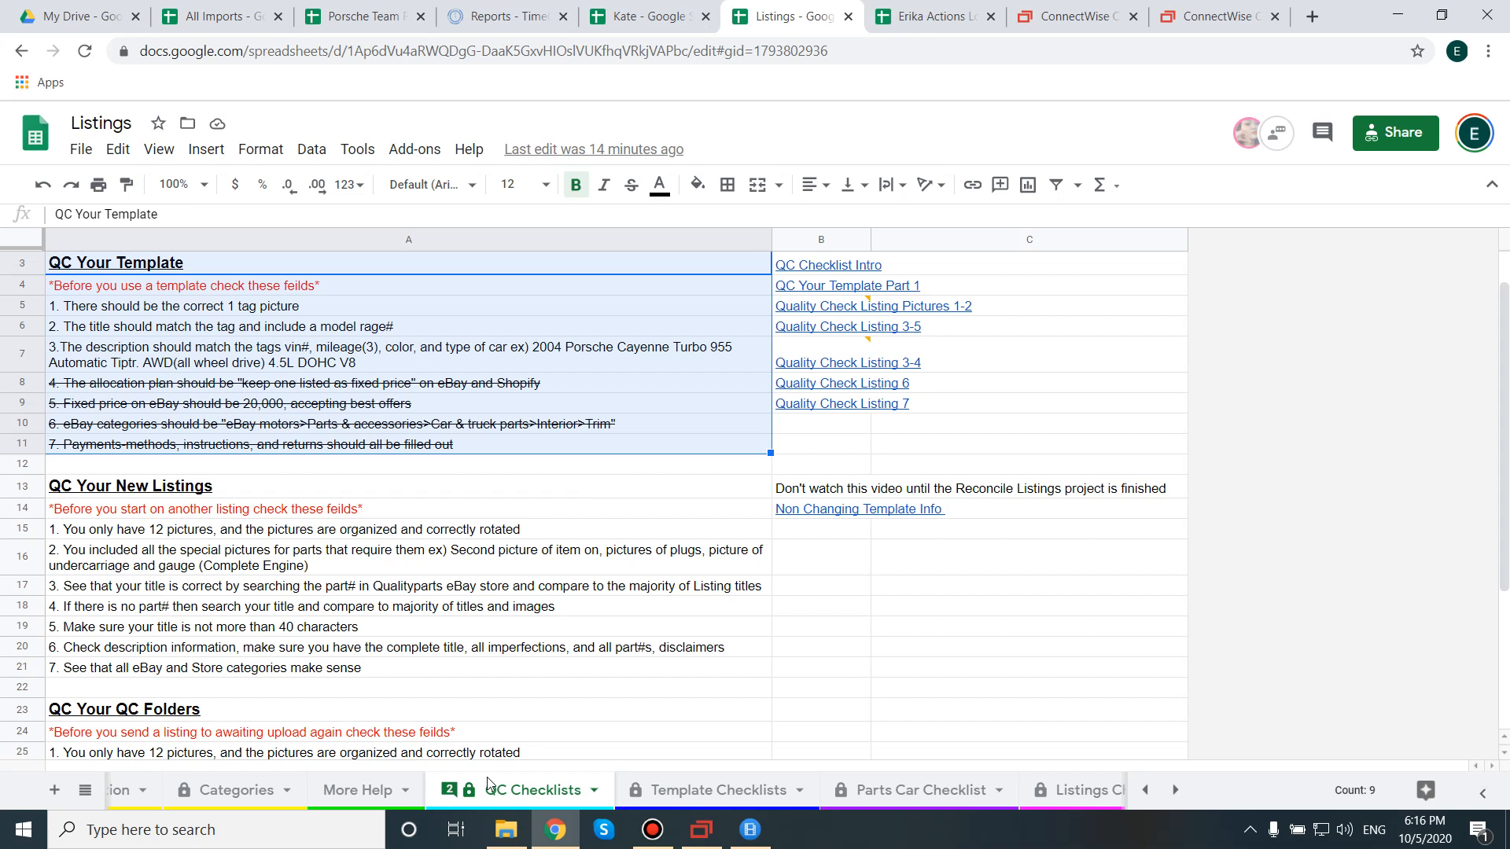
pyautogui.click(232, 792)
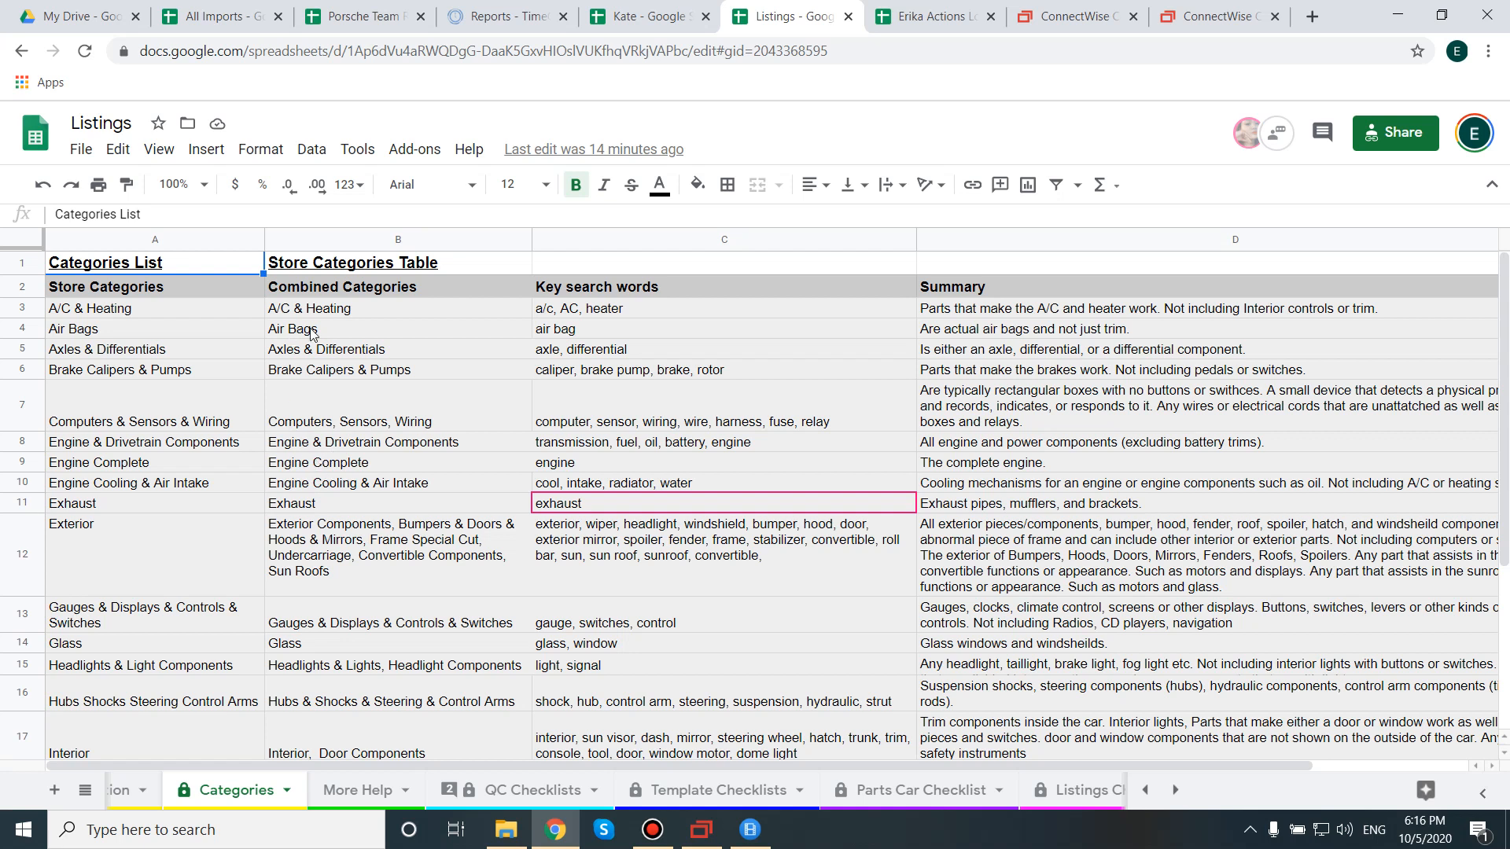
# Read the Exterior row's combined categories, key search words and summary on the Categories sheet.
pyautogui.doubleClick(376, 552)
pyautogui.click(188, 555)
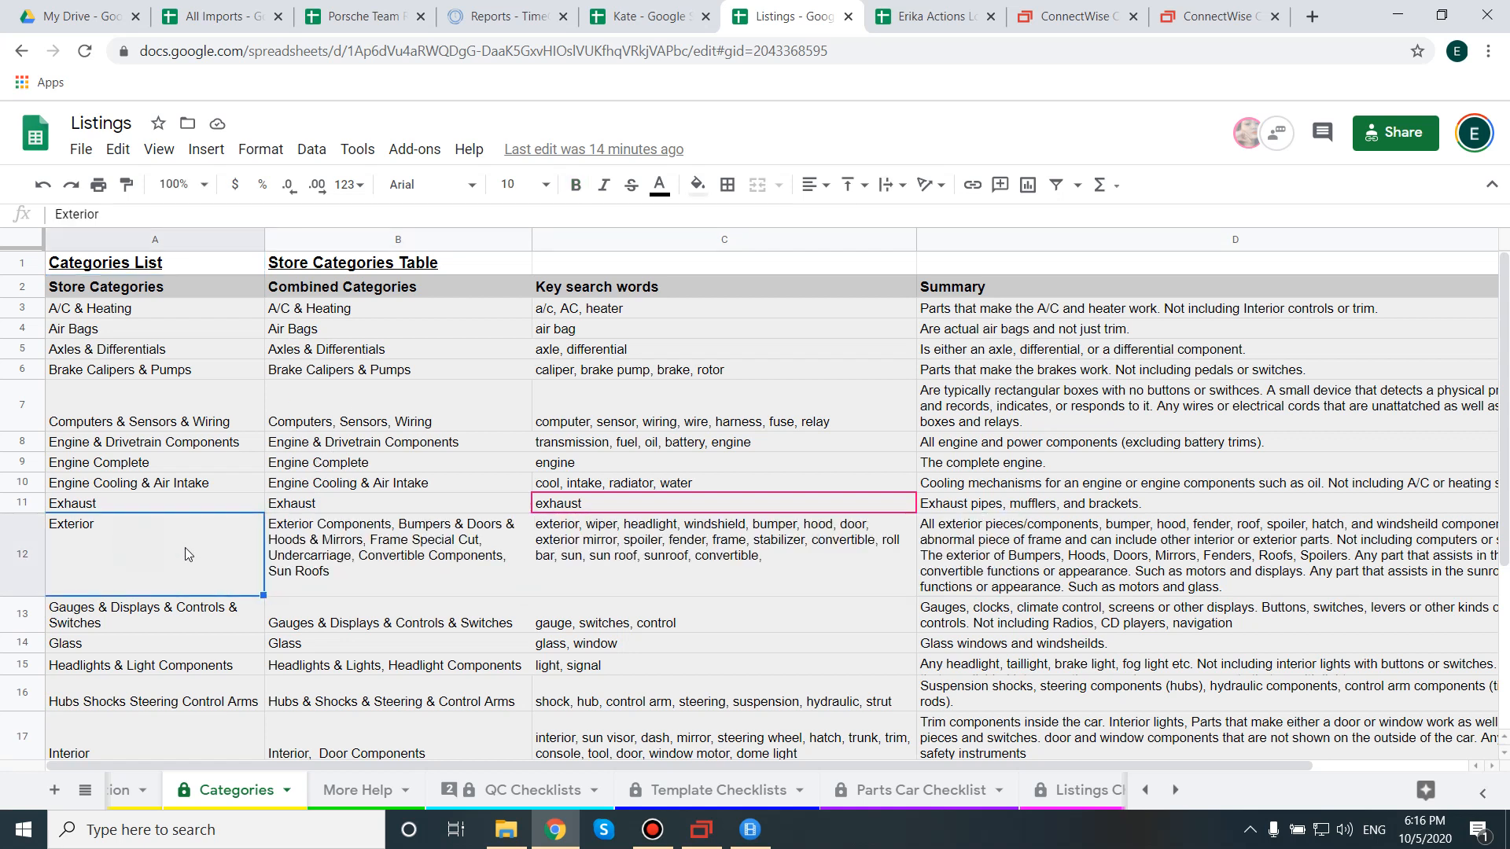
pyautogui.doubleClick(397, 541)
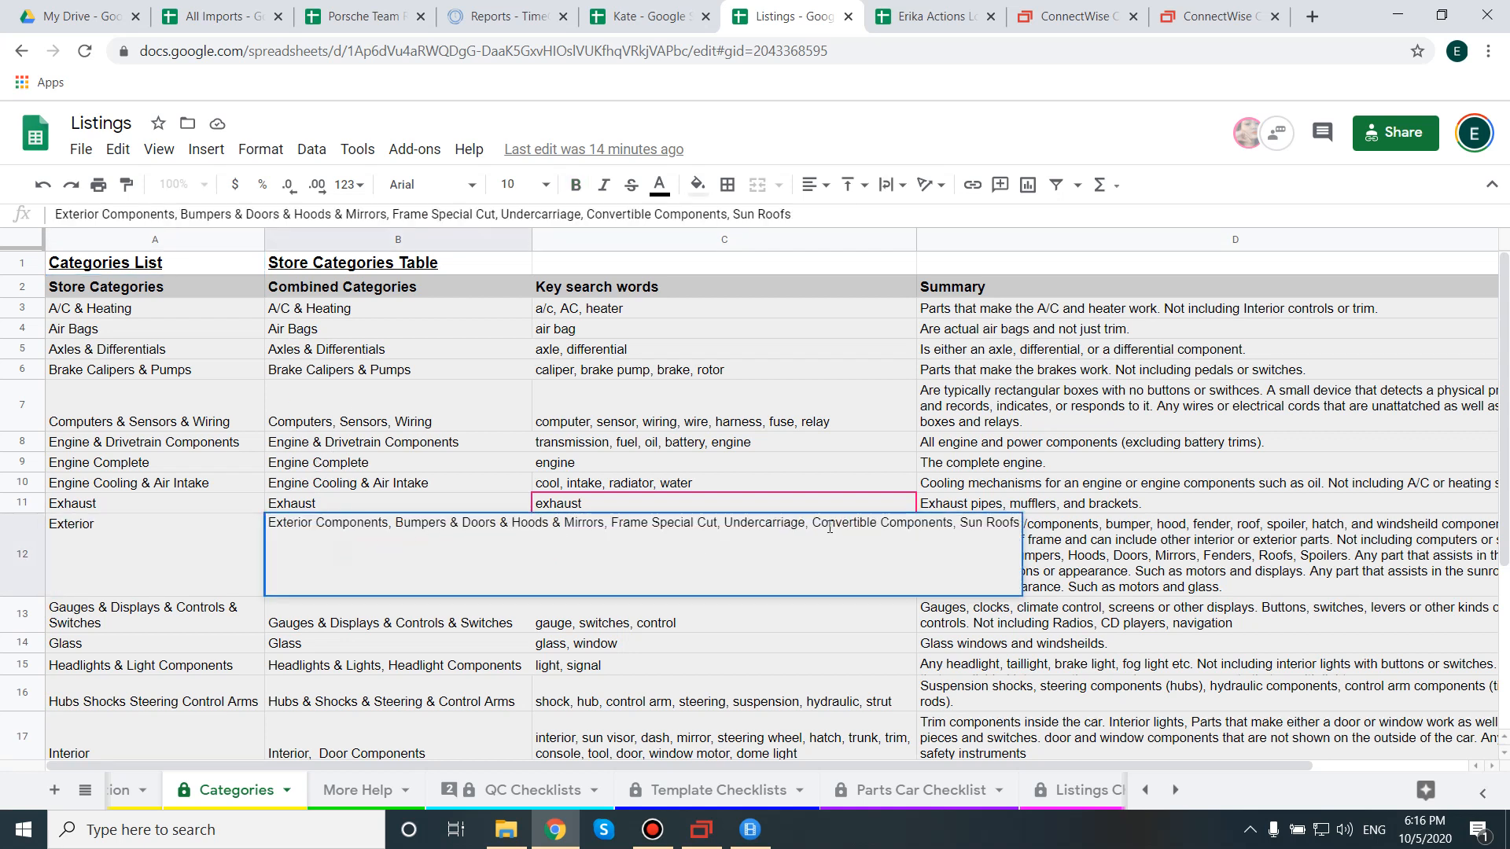
pyautogui.doubleClick(779, 522)
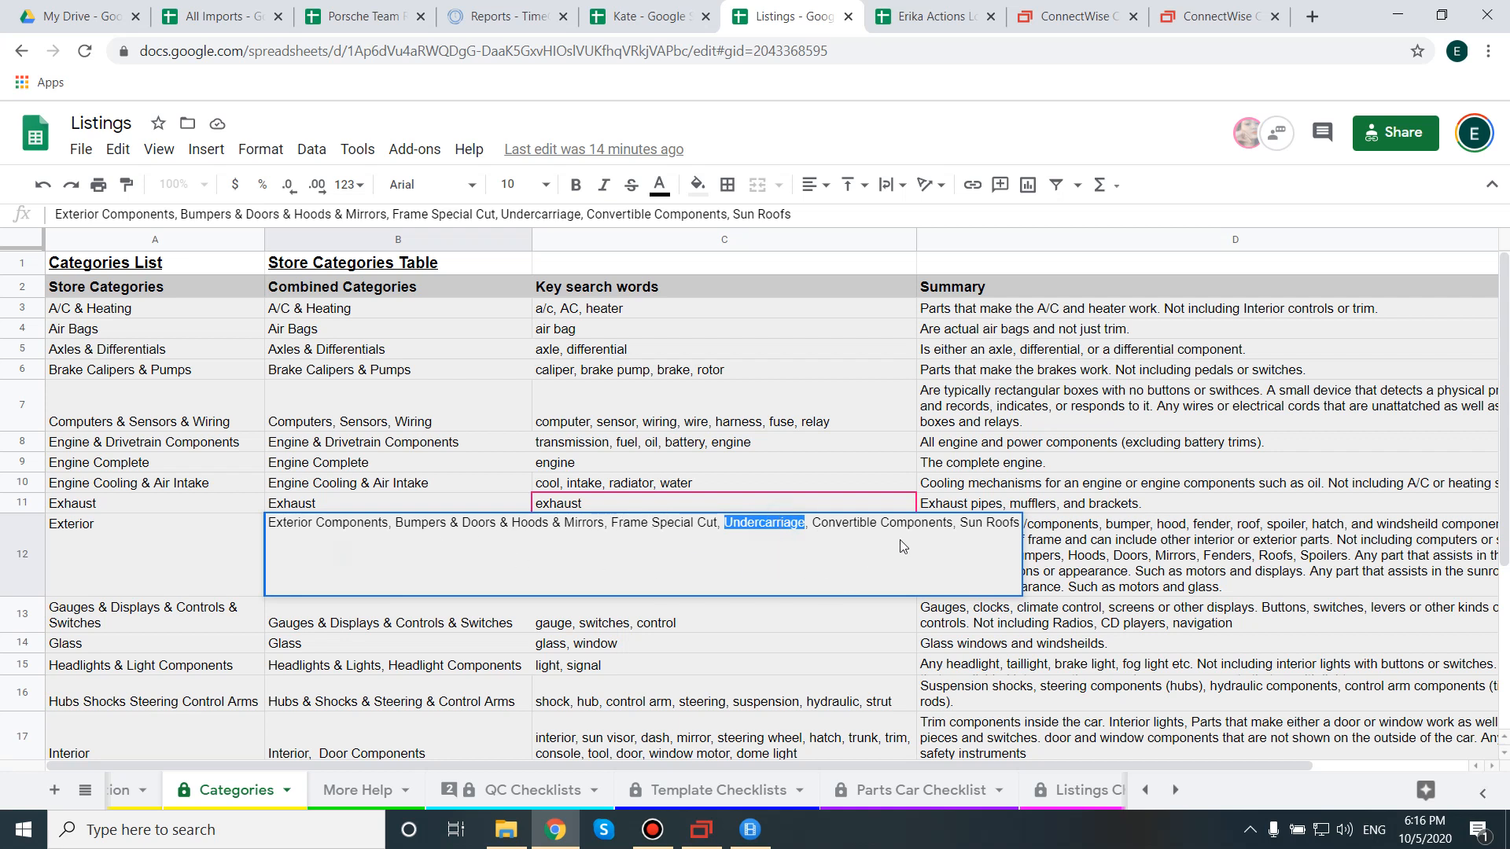
pyautogui.click(870, 499)
pyautogui.doubleClick(784, 549)
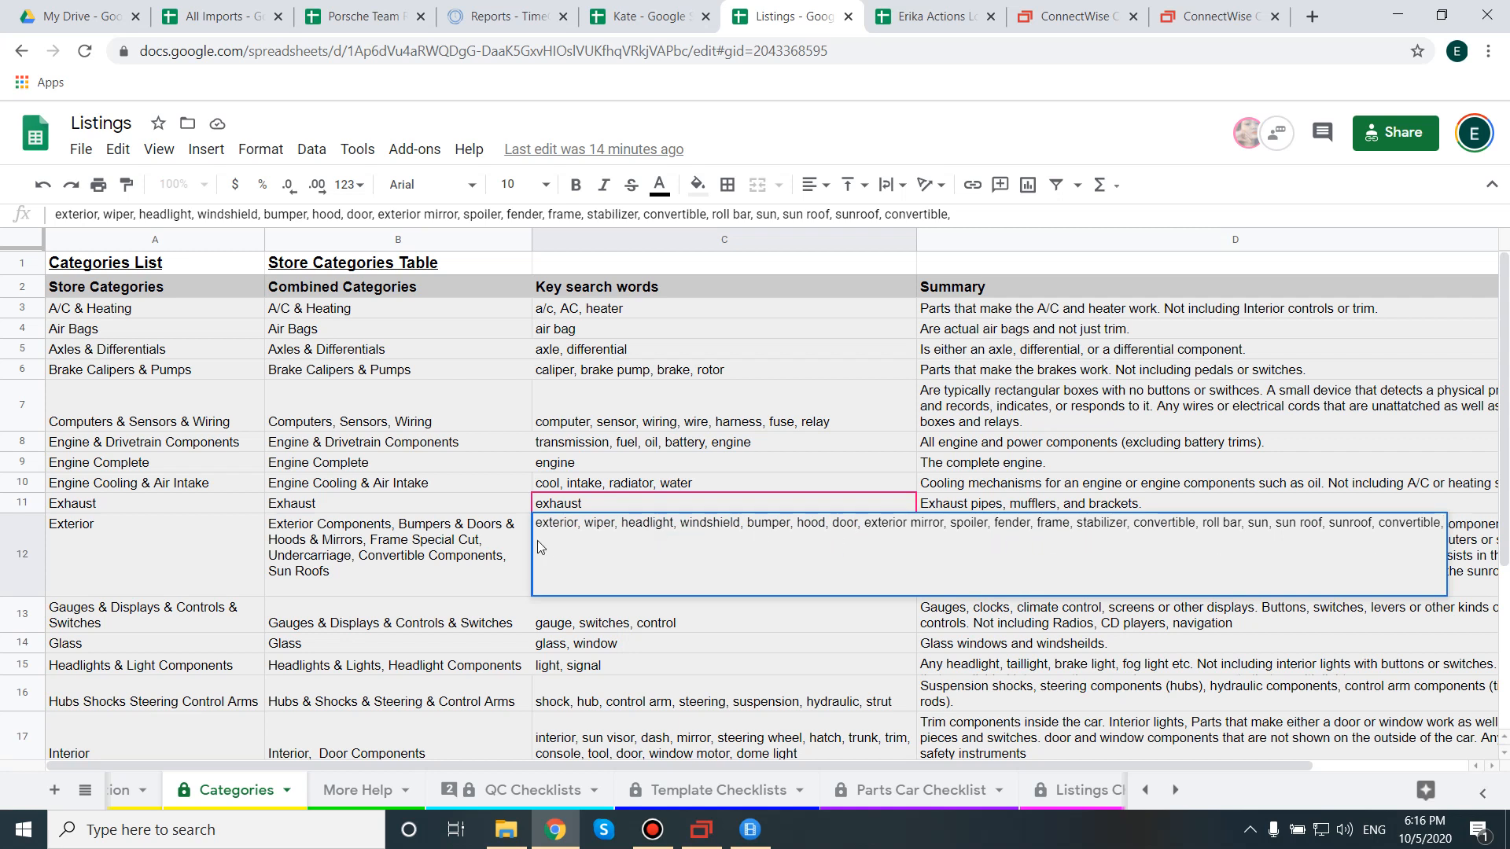
pyautogui.press('Escape')
pyautogui.doubleClick(981, 559)
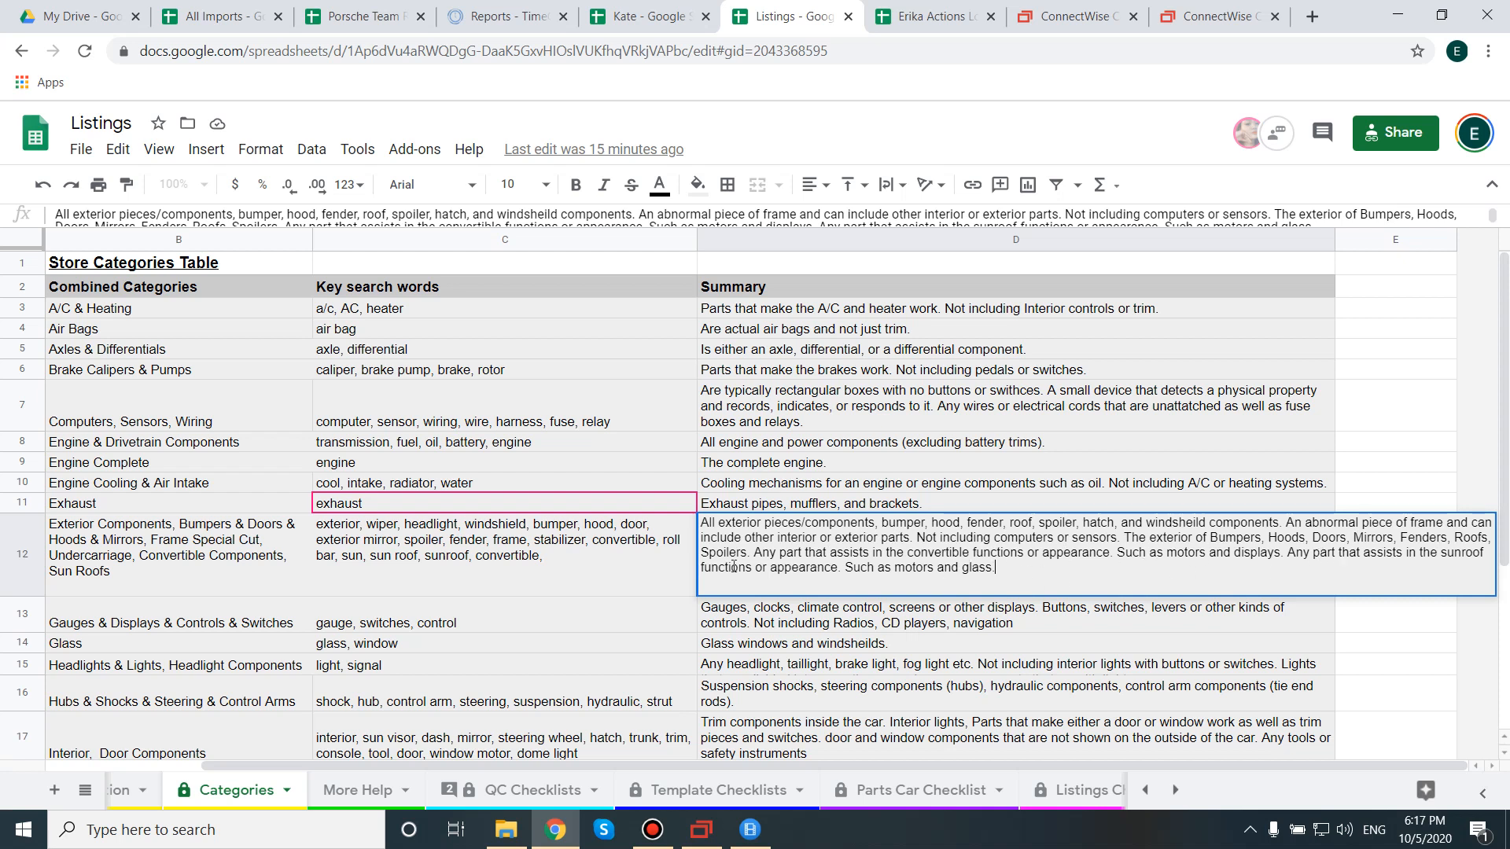
pyautogui.click(618, 562)
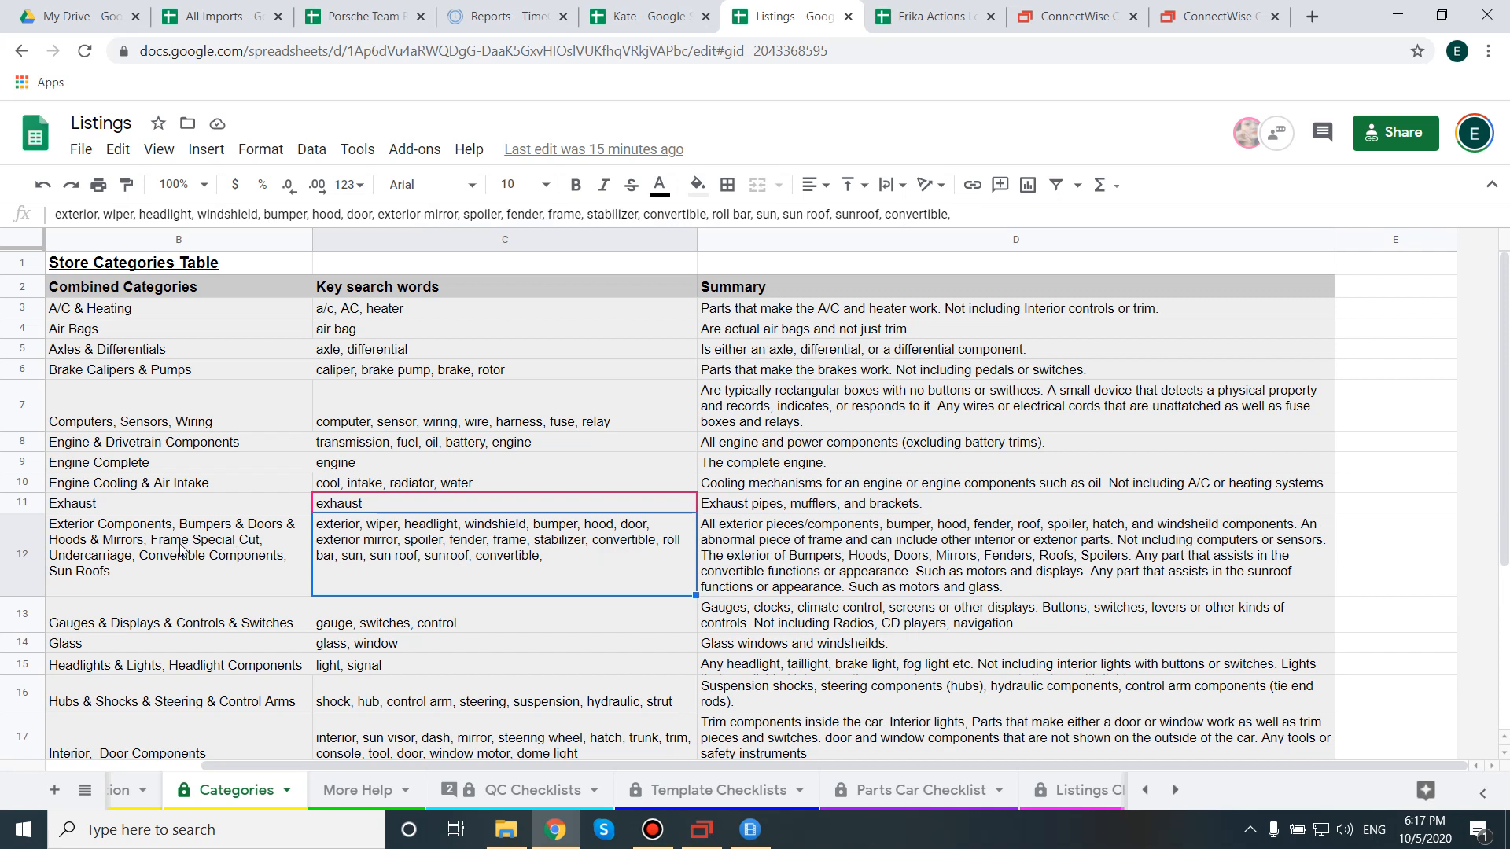
# Confirm Undercarriage is listed under Exterior, then return to the SixBit item window.
pyautogui.moveTo(488, 762); pyautogui.dragTo(380, 765)
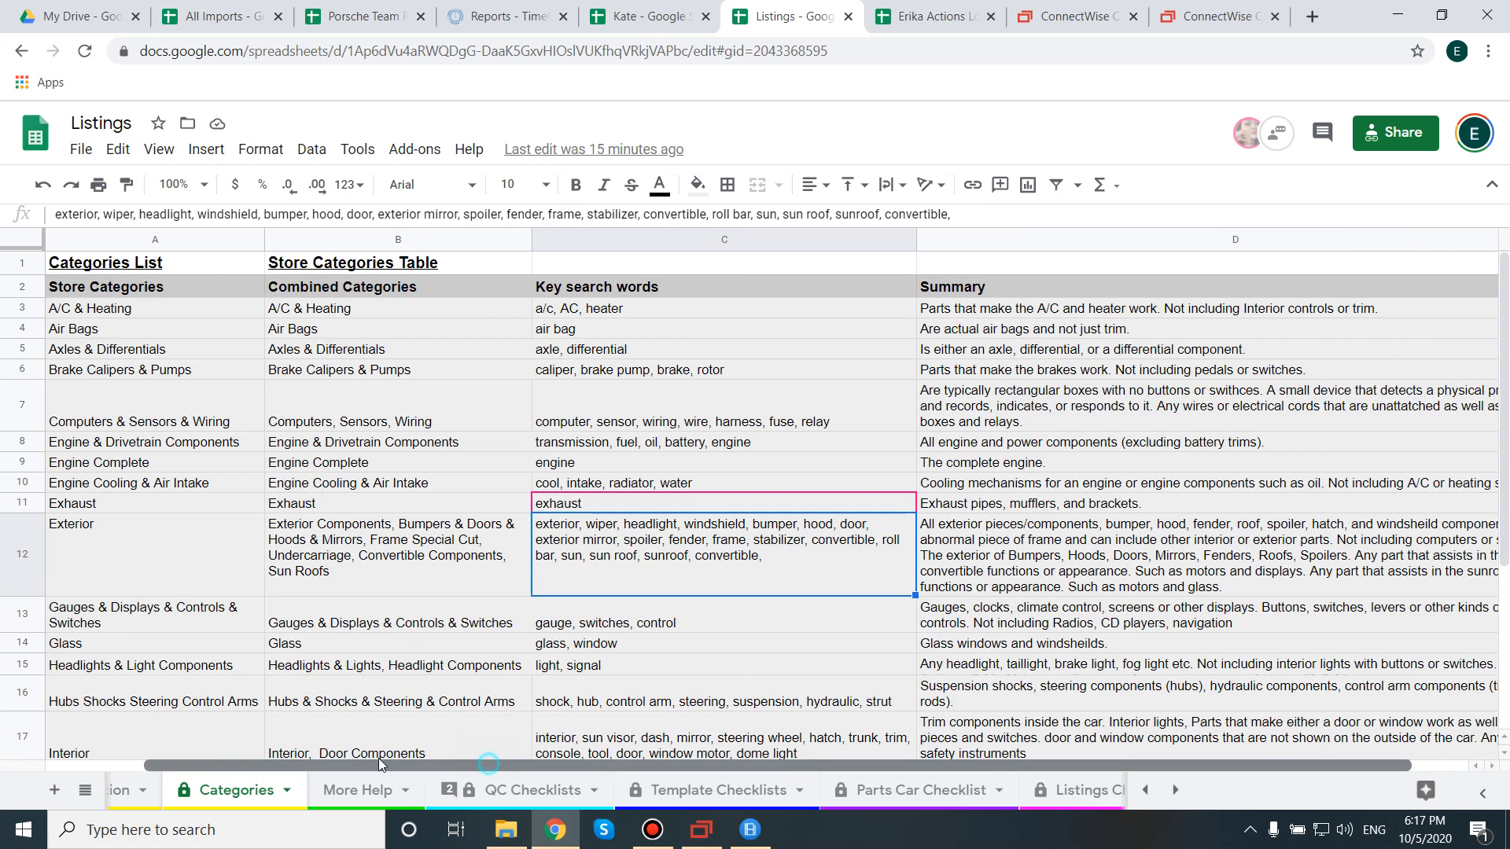
pyautogui.doubleClick(331, 566)
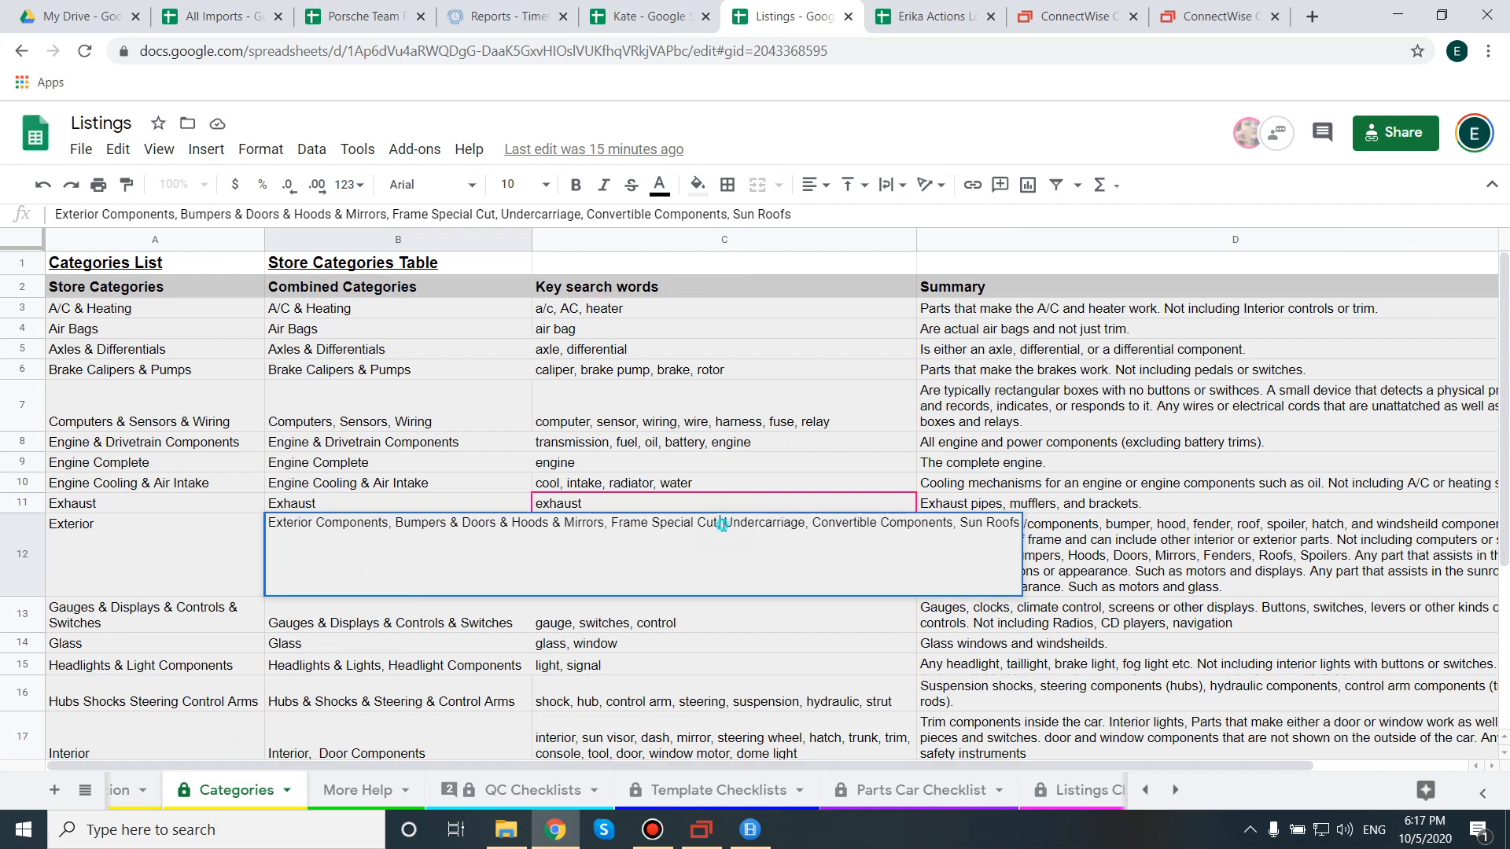
pyautogui.moveTo(723, 525); pyautogui.dragTo(809, 529)
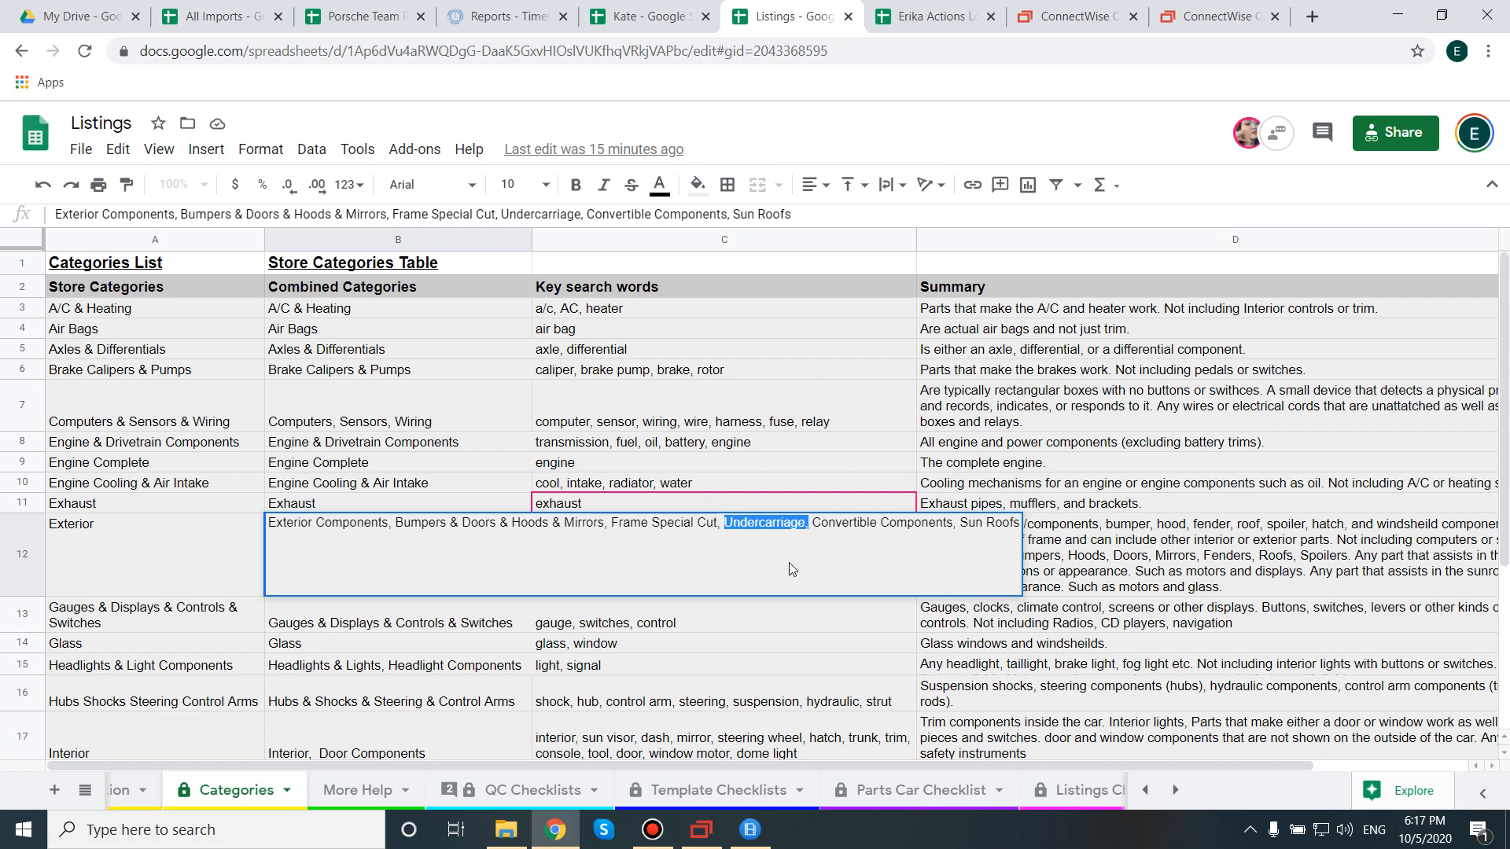
pyautogui.moveTo(810, 525); pyautogui.dragTo(729, 538)
pyautogui.click(144, 573)
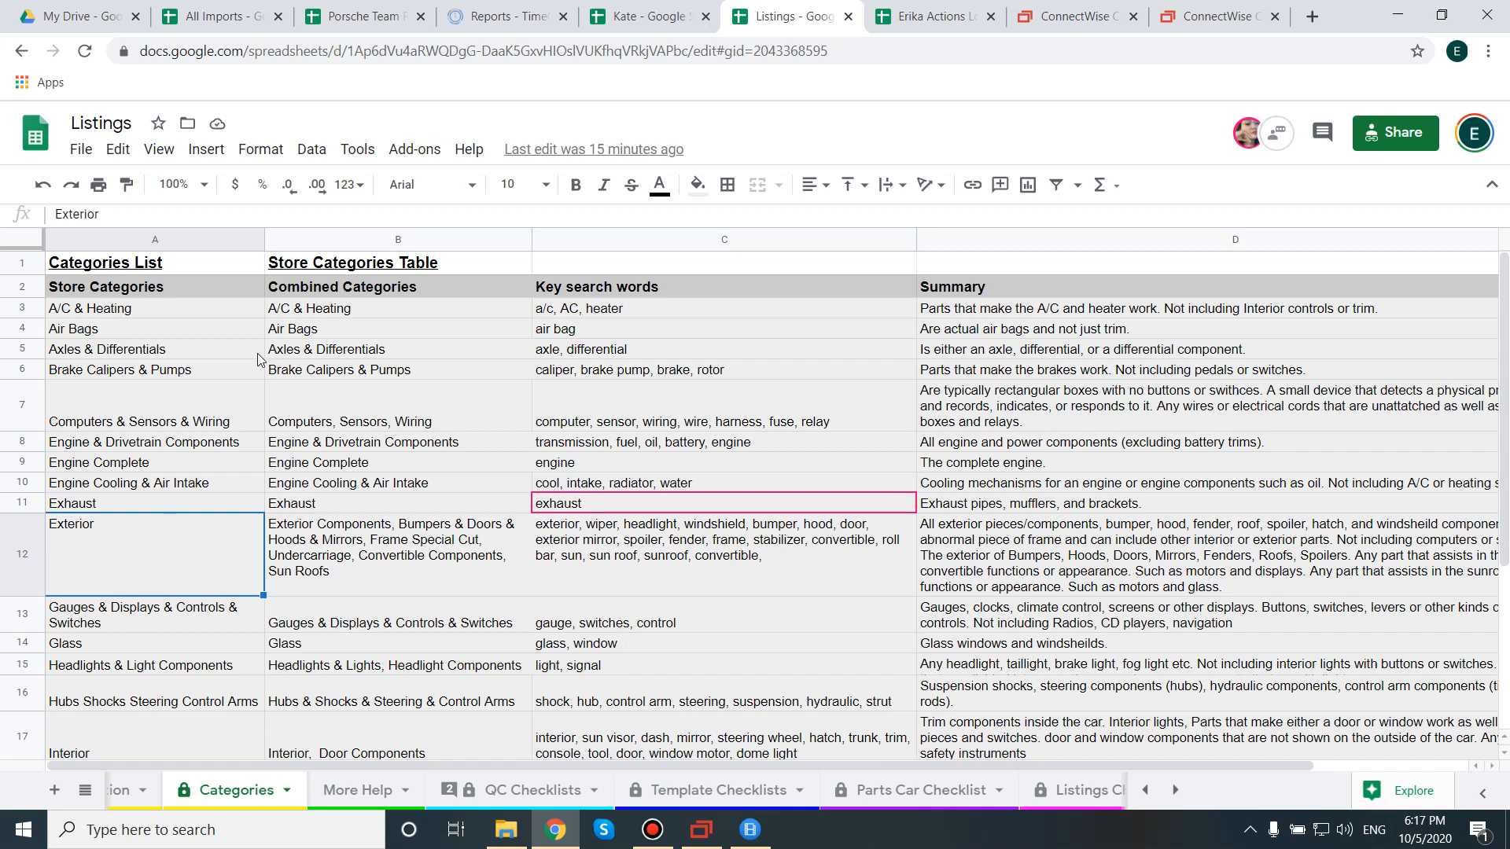
pyautogui.click(78, 264)
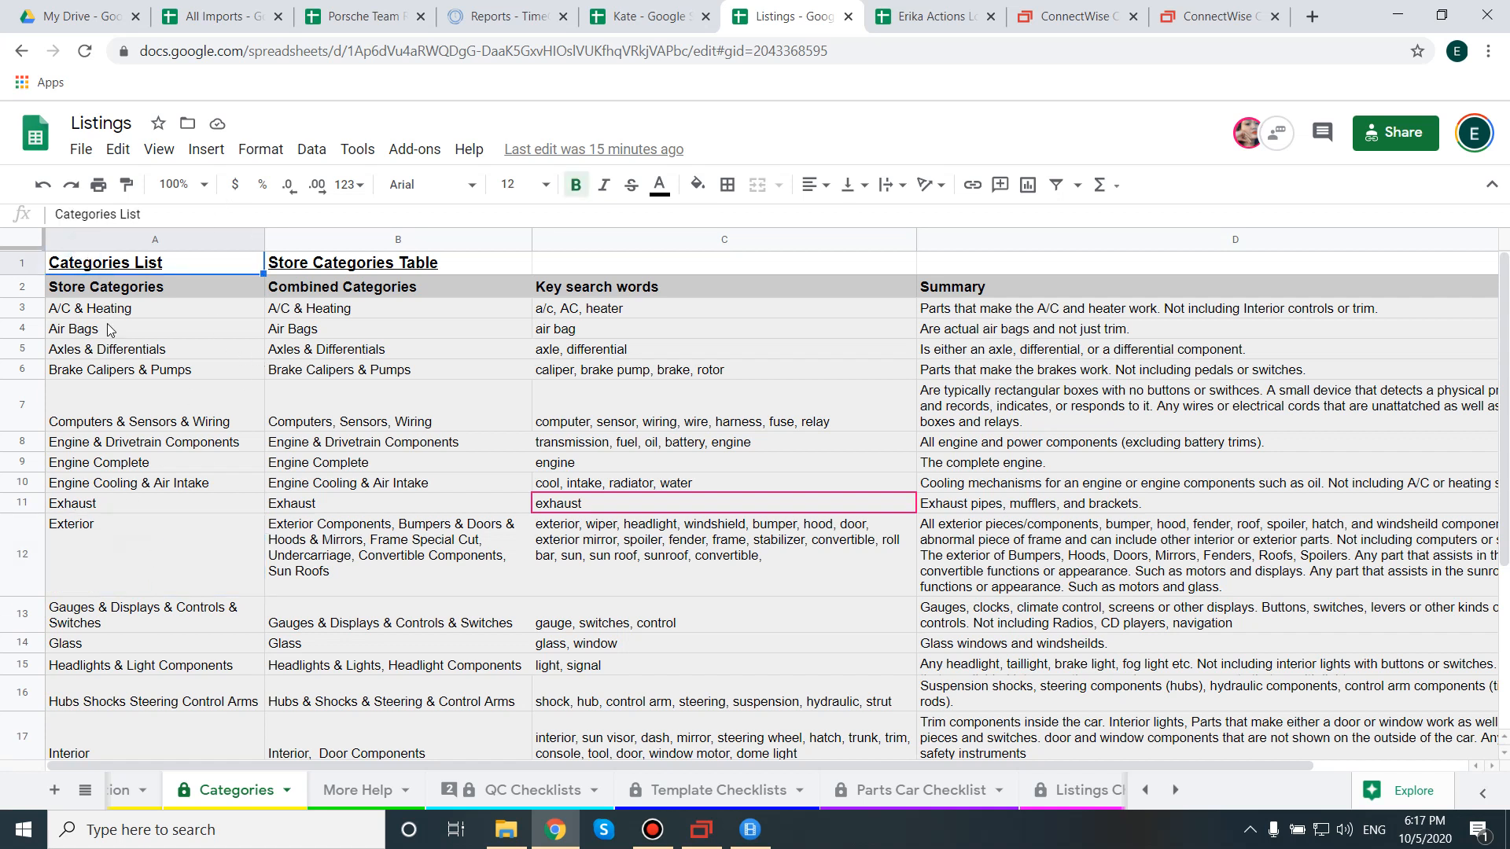
pyautogui.click(135, 550)
pyautogui.moveTo(147, 555); pyautogui.dragTo(617, 552)
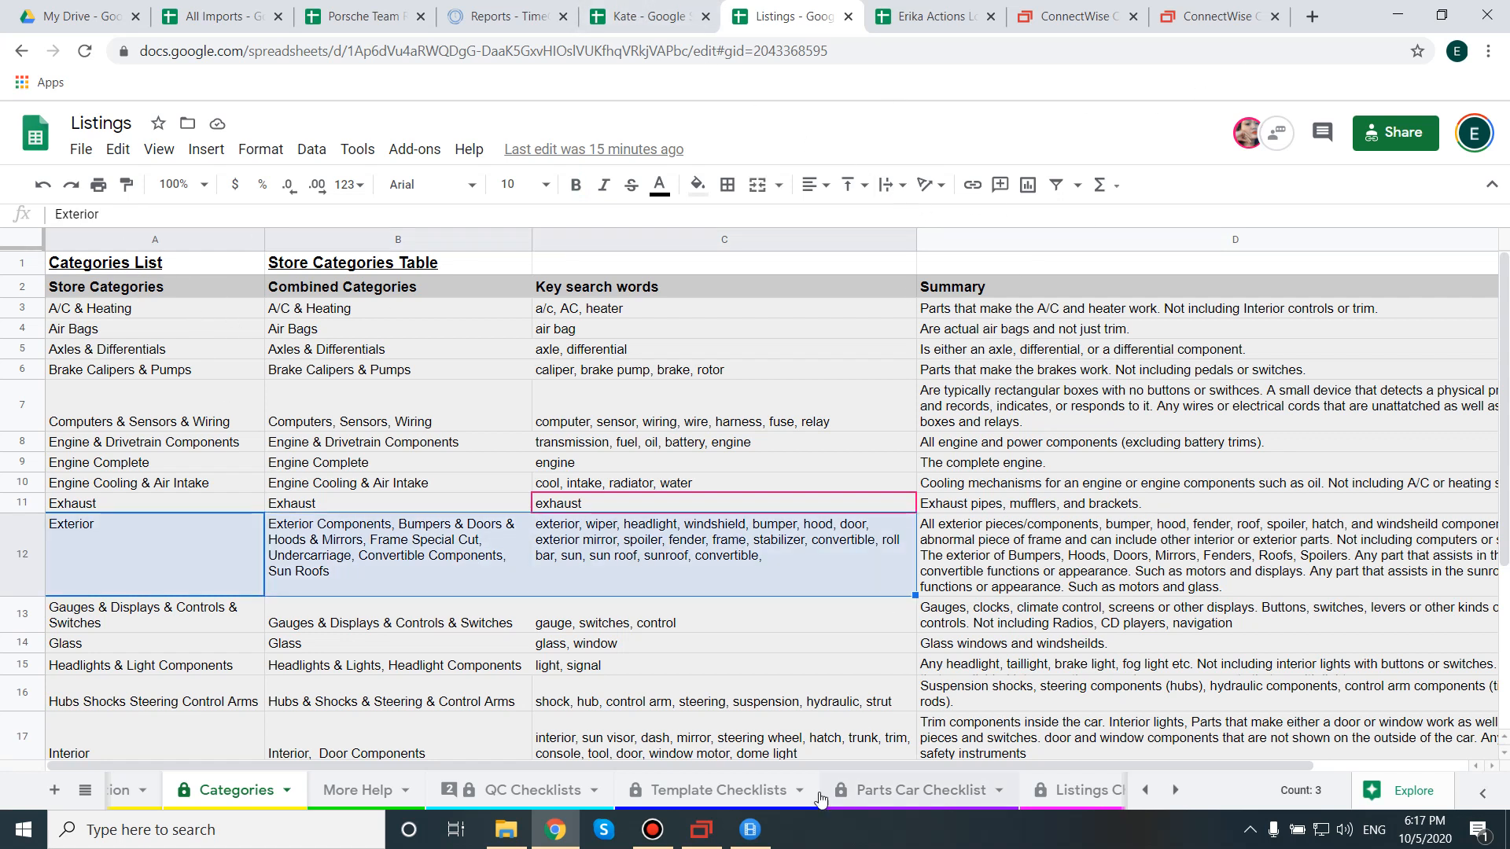
pyautogui.click(701, 830)
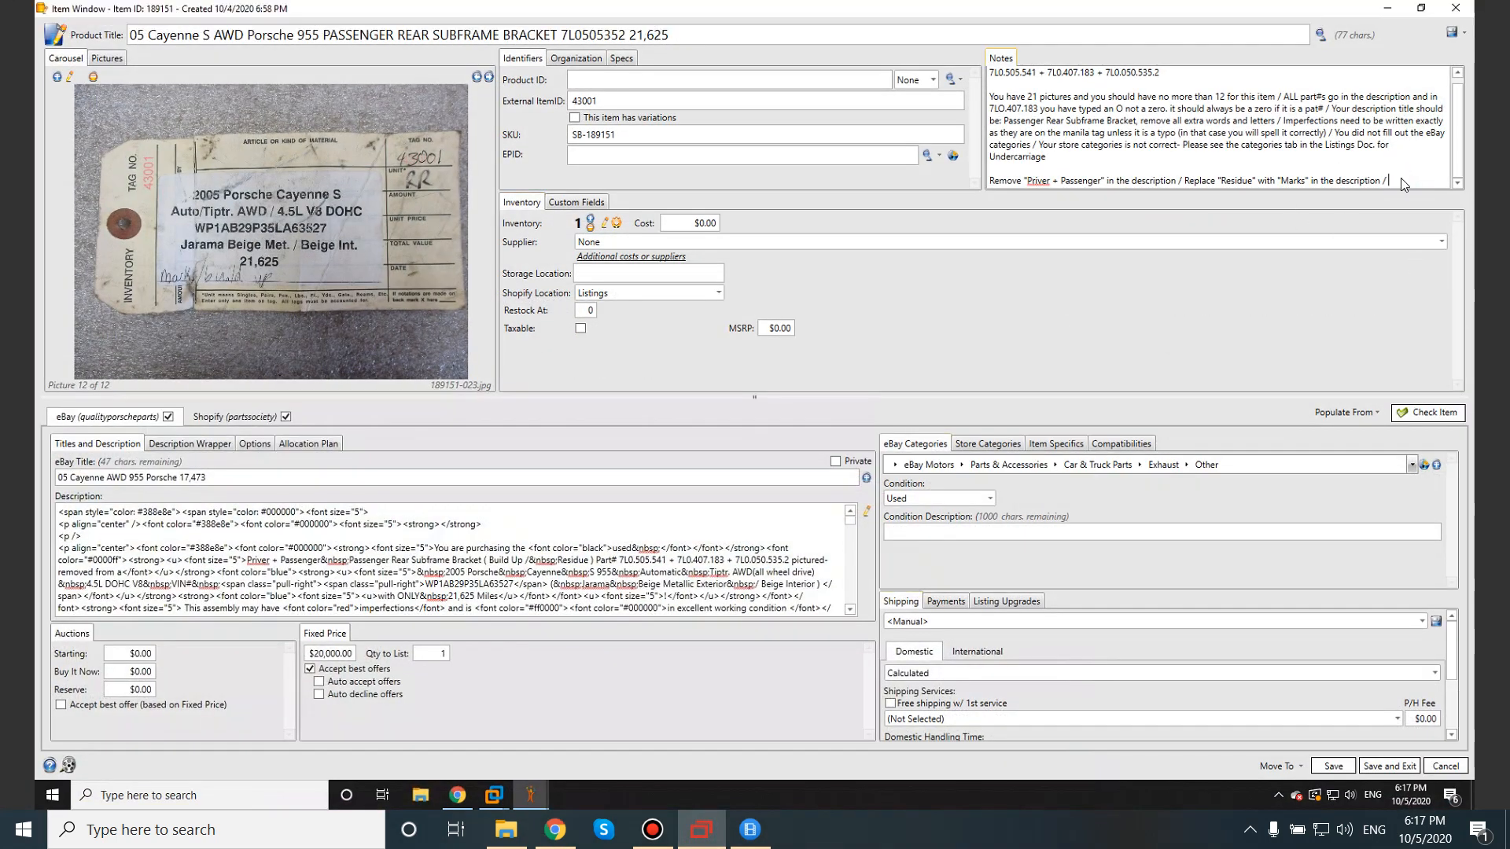
# Add the note 'The correct eBay category is Exterior because a subframe bracket is a type of undercarriage'.
pyautogui.write('The cor')
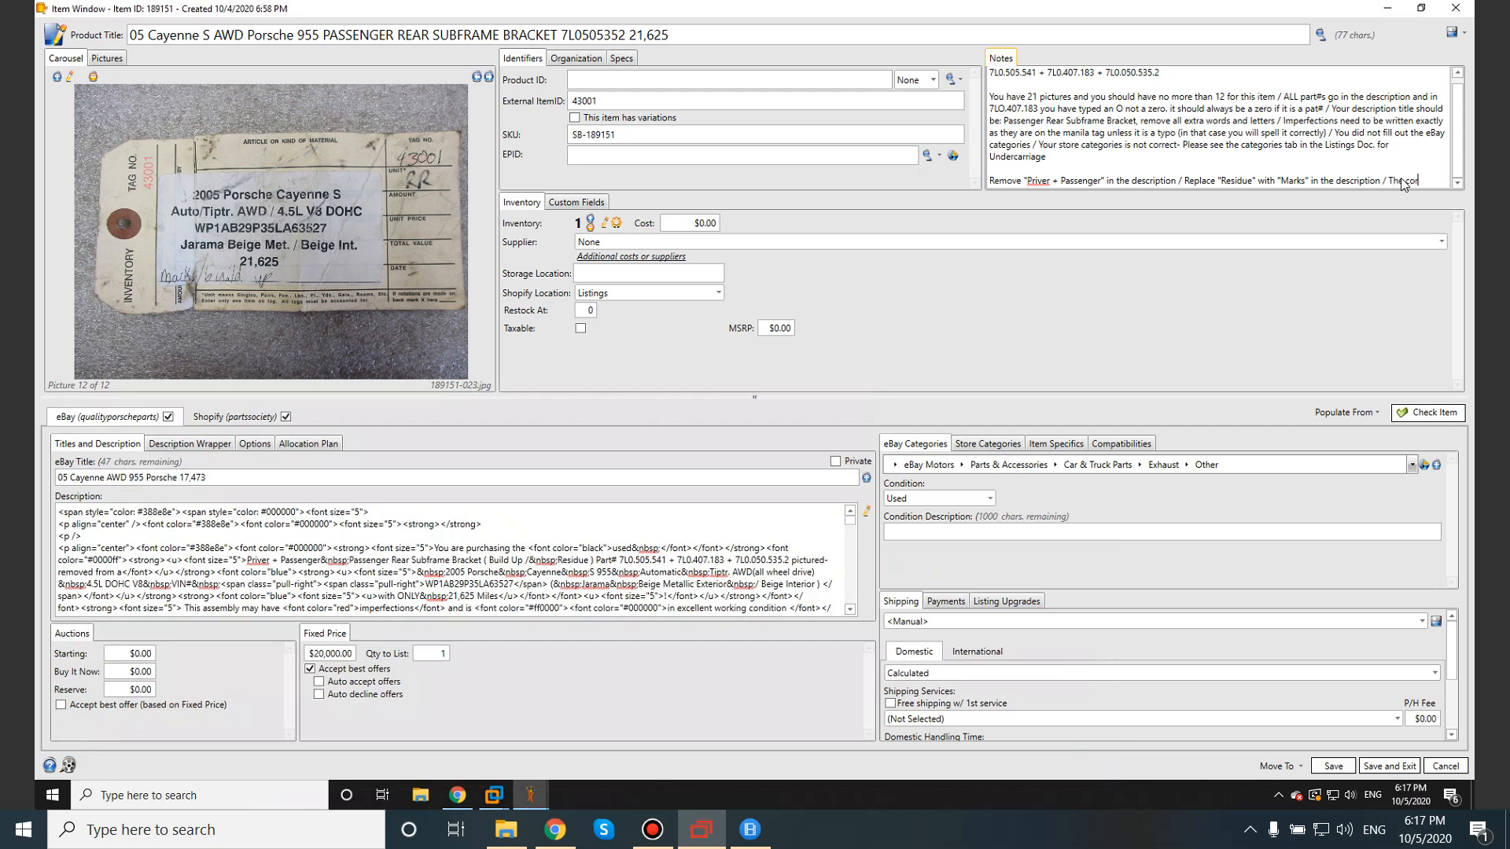
pyautogui.write('rect eBay c')
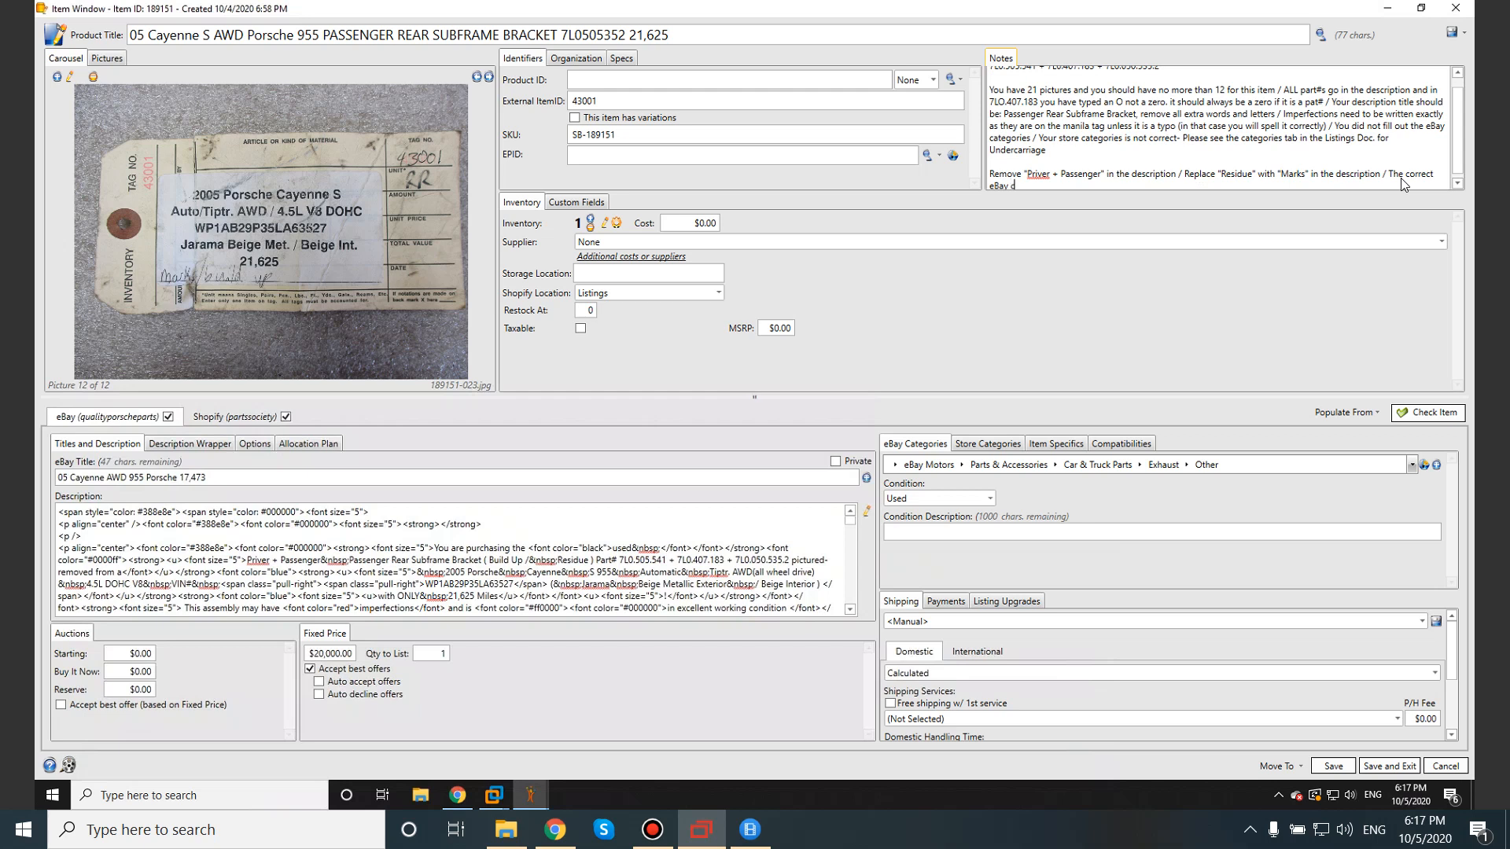
pyautogui.write('ategory is Exterior because')
pyautogui.write('subframe bracket is a type of under')
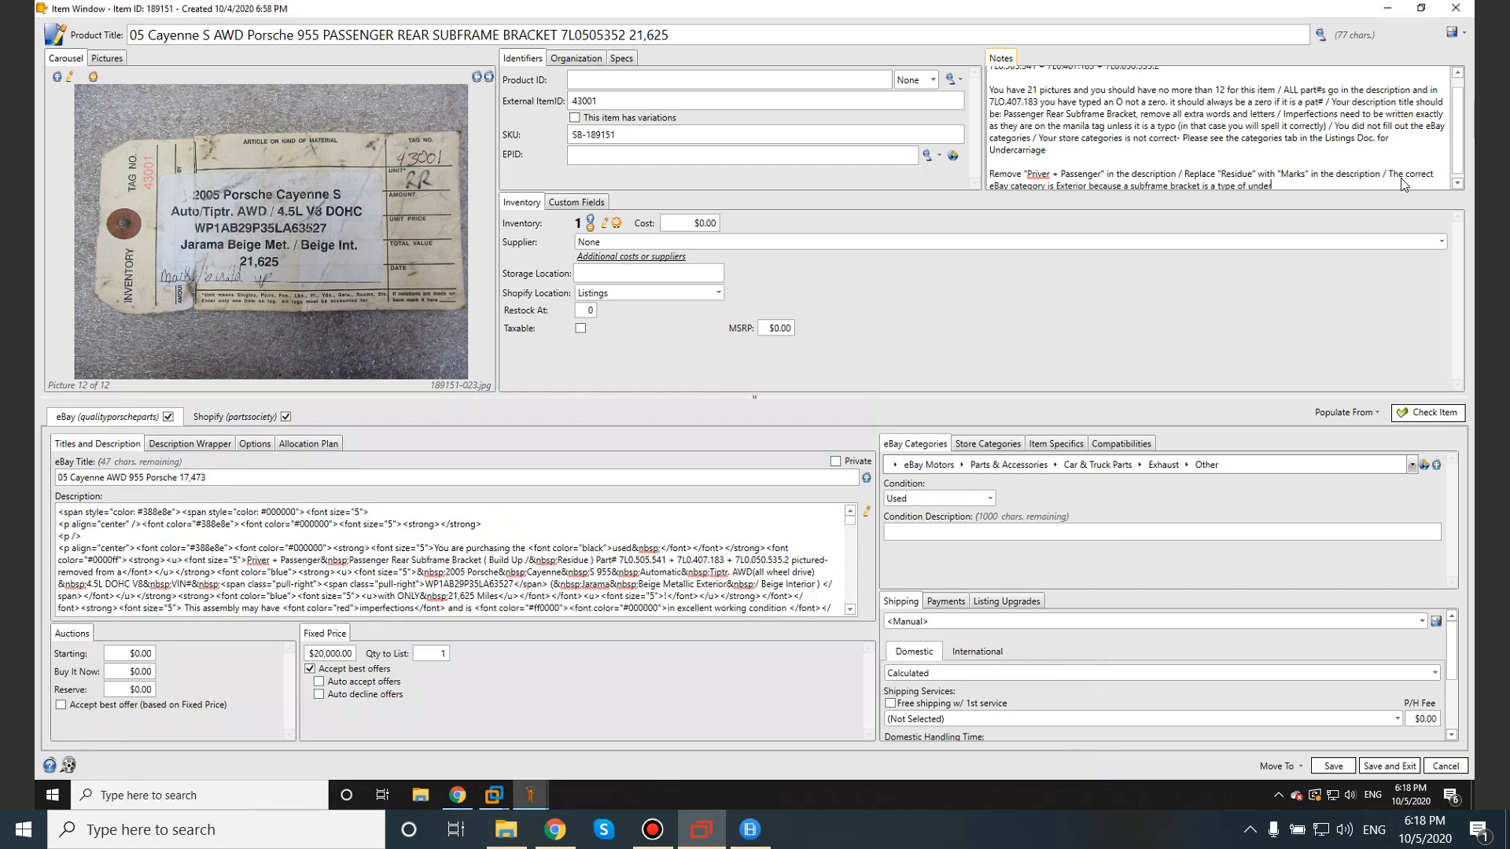
pyautogui.write('iage')
pyautogui.scroll(-1, 1187, 172)
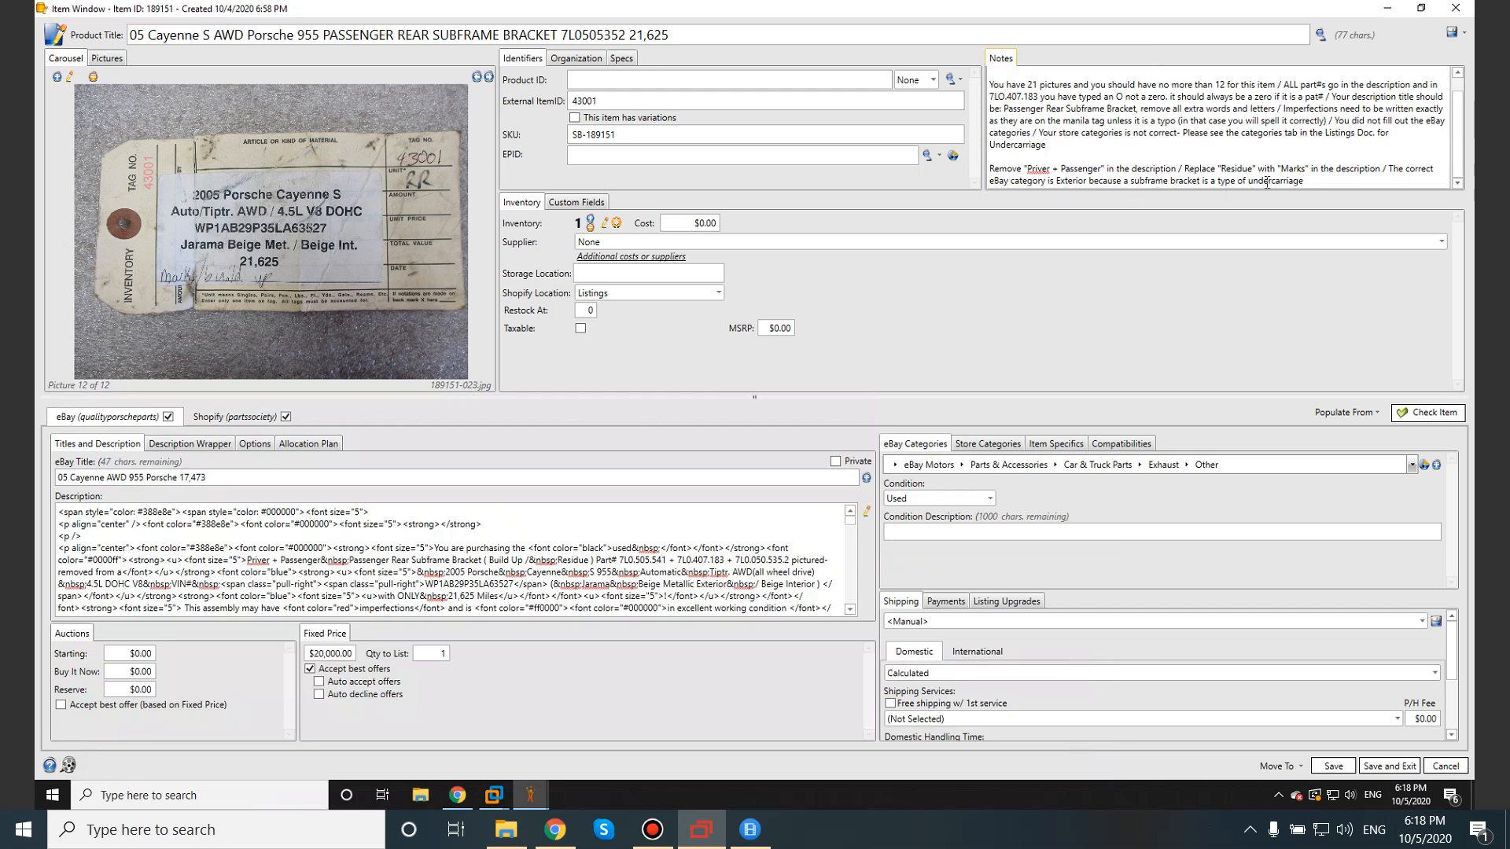
# Choose Exterior as the Car & Truck Parts subcategory and browse its subcategory list.
pyautogui.click(1139, 465)
pyautogui.scroll(-1, 1143, 622)
pyautogui.scroll(-2, 1143, 622)
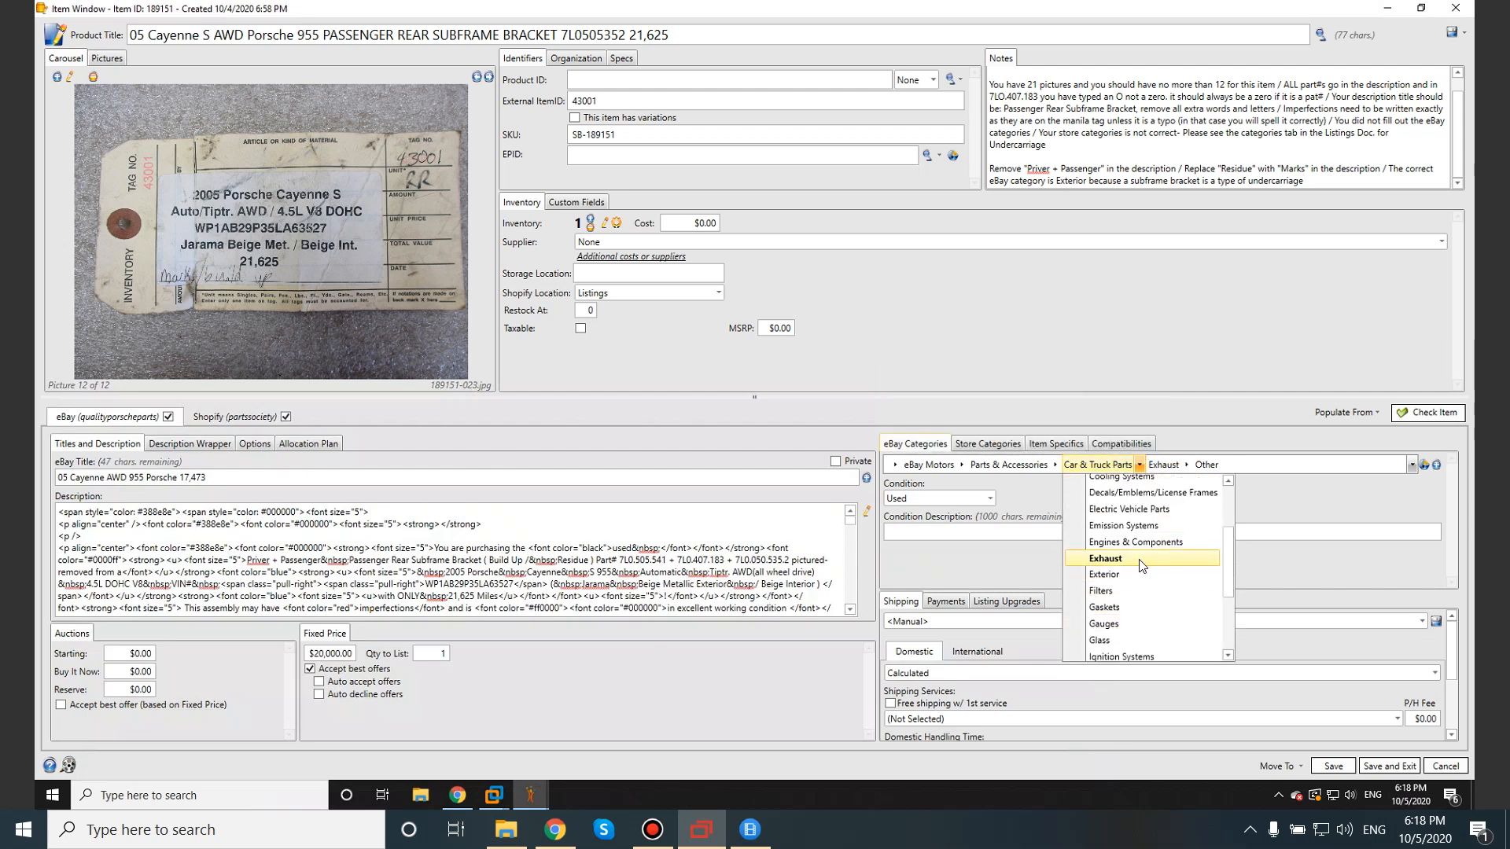
pyautogui.click(1134, 575)
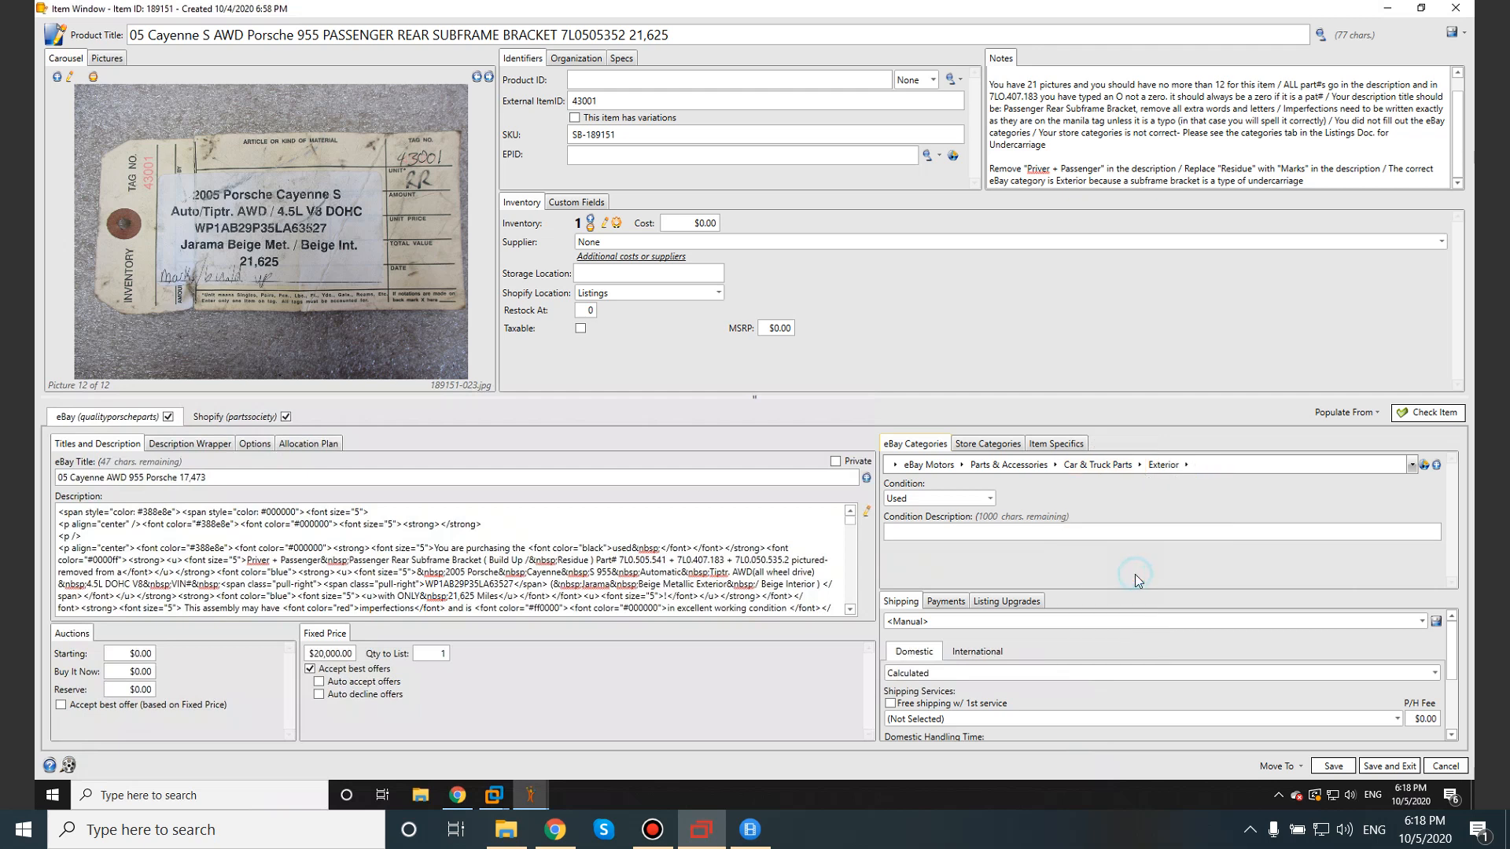
pyautogui.click(1187, 464)
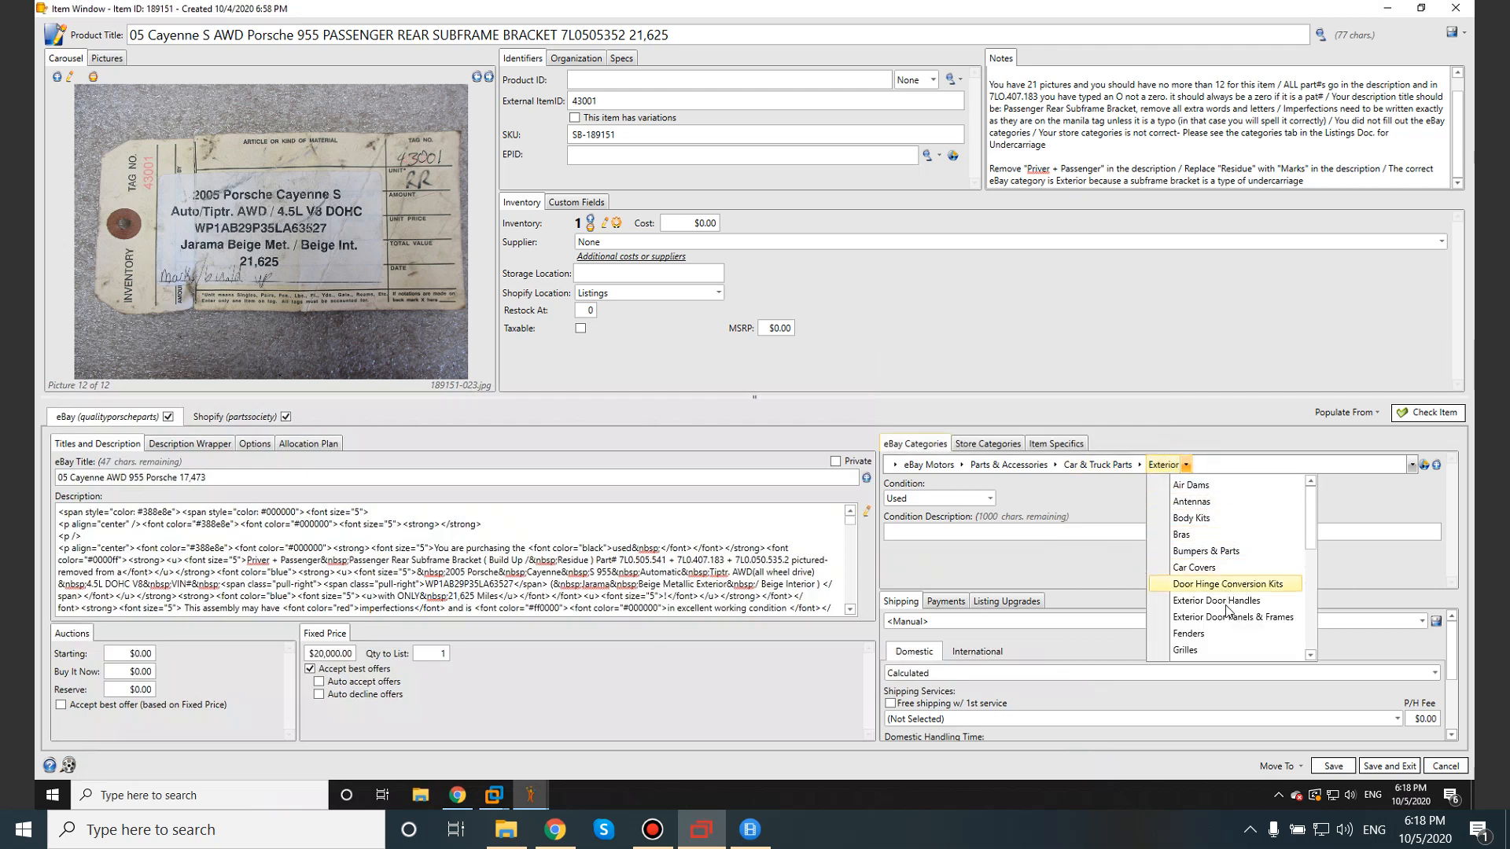
pyautogui.scroll(-4, 1232, 626)
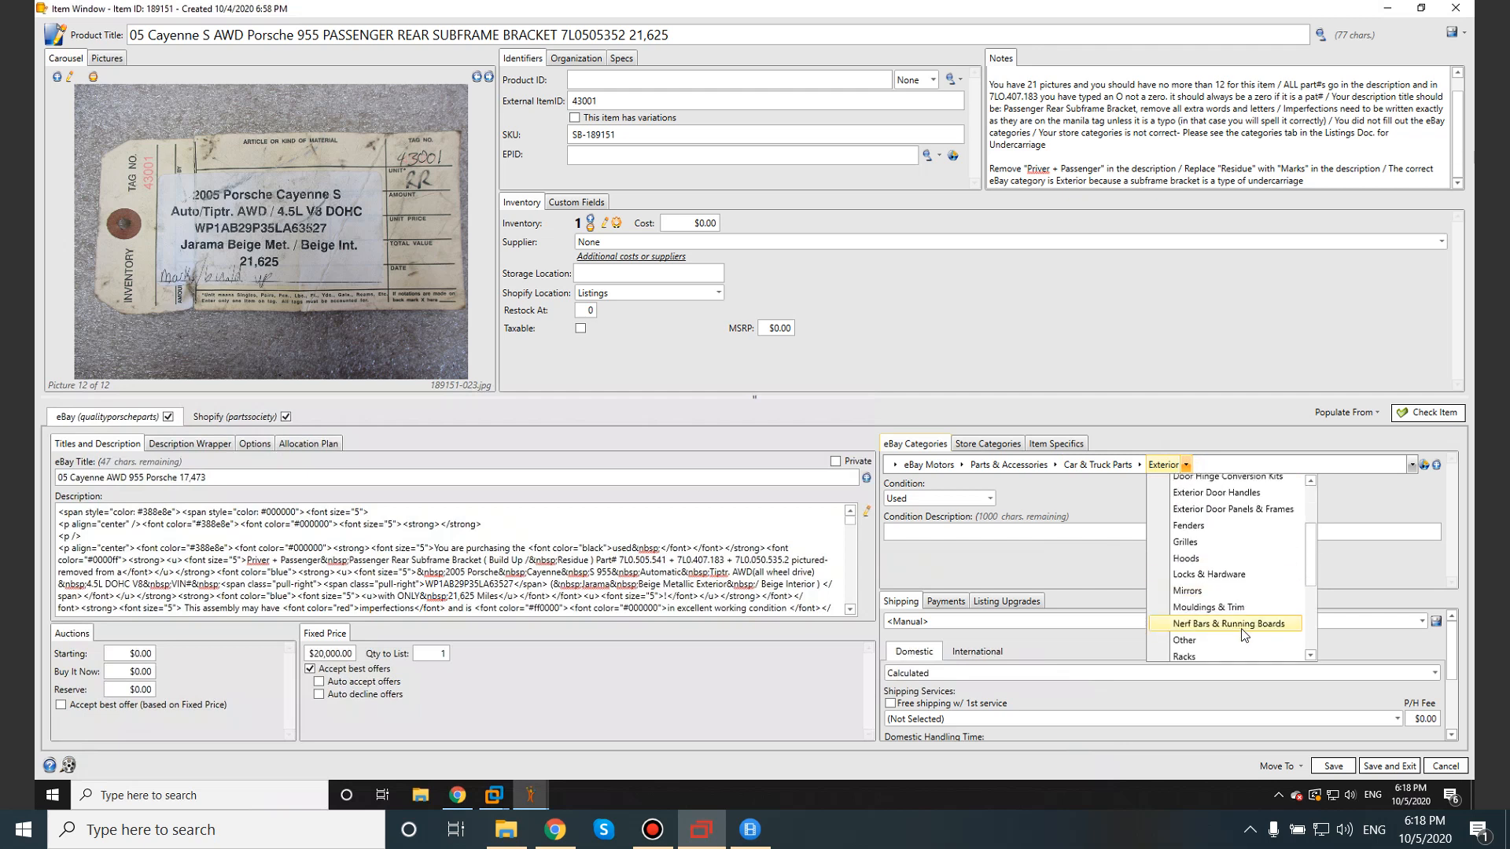
pyautogui.scroll(-3, 1242, 631)
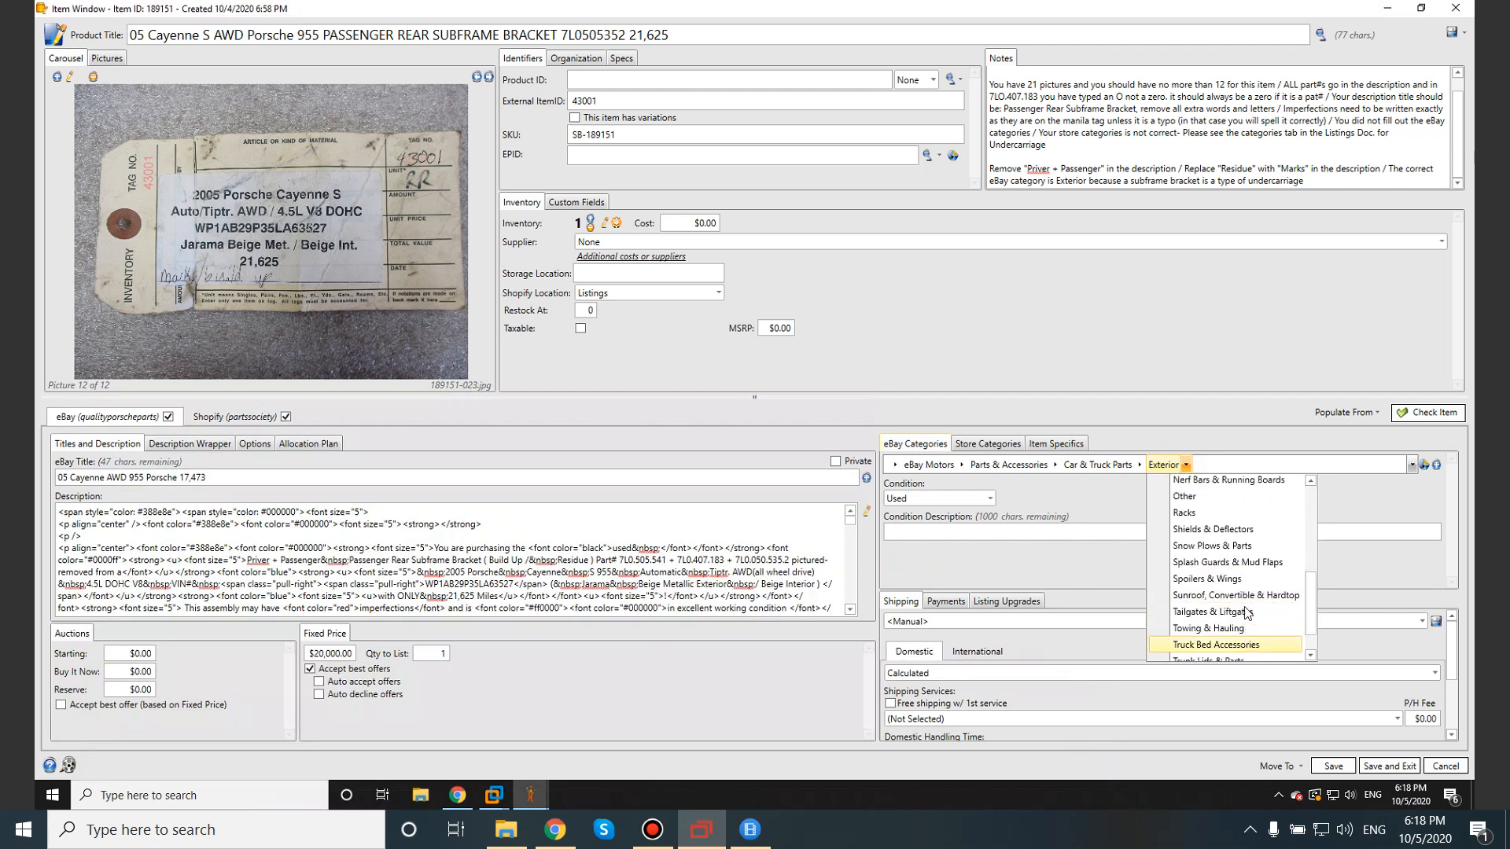
pyautogui.scroll(-1, 1266, 641)
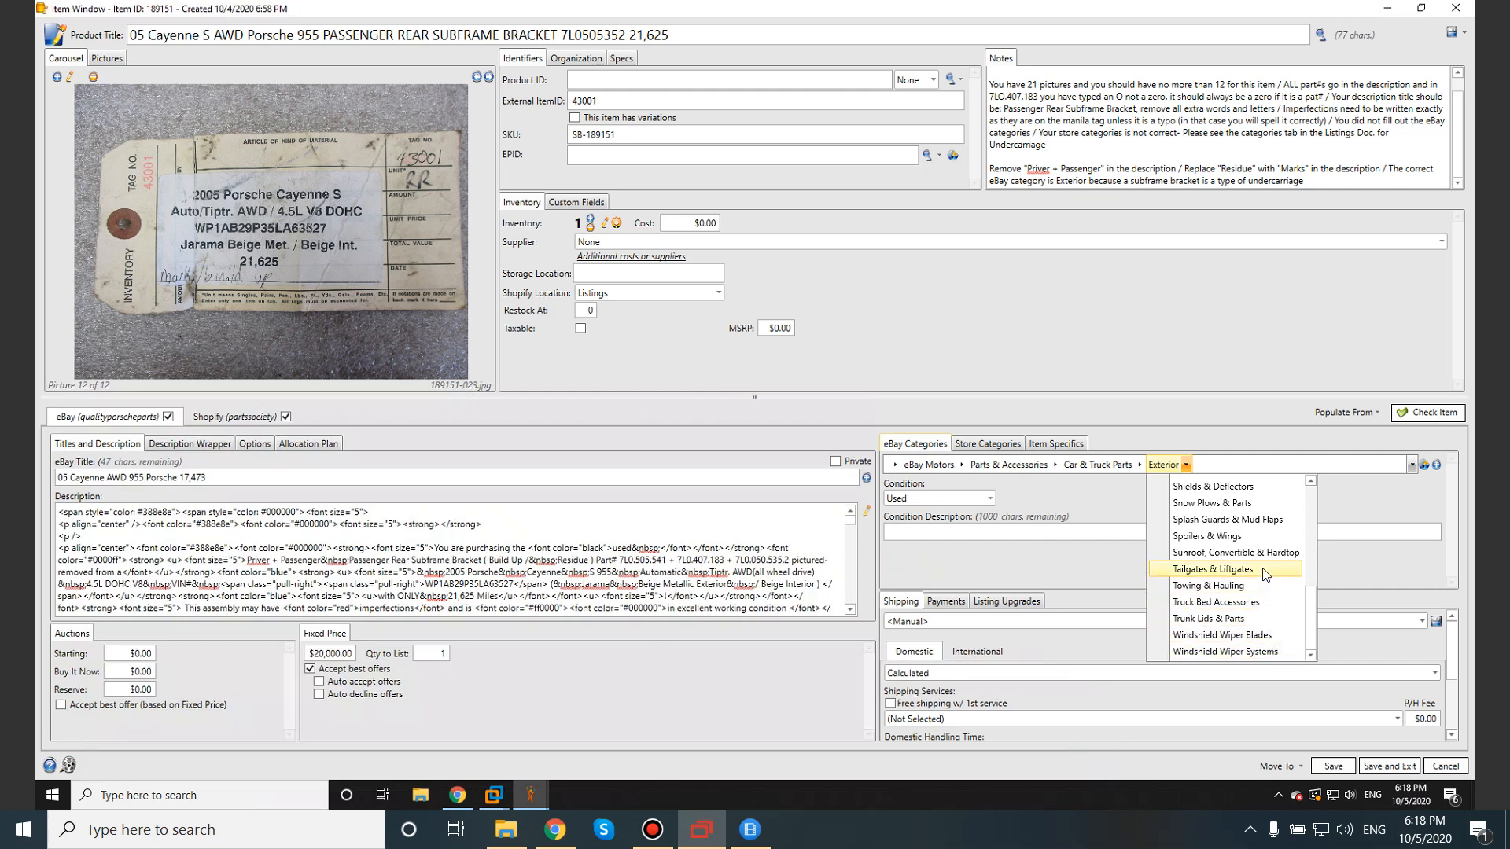
pyautogui.scroll(1, 1267, 596)
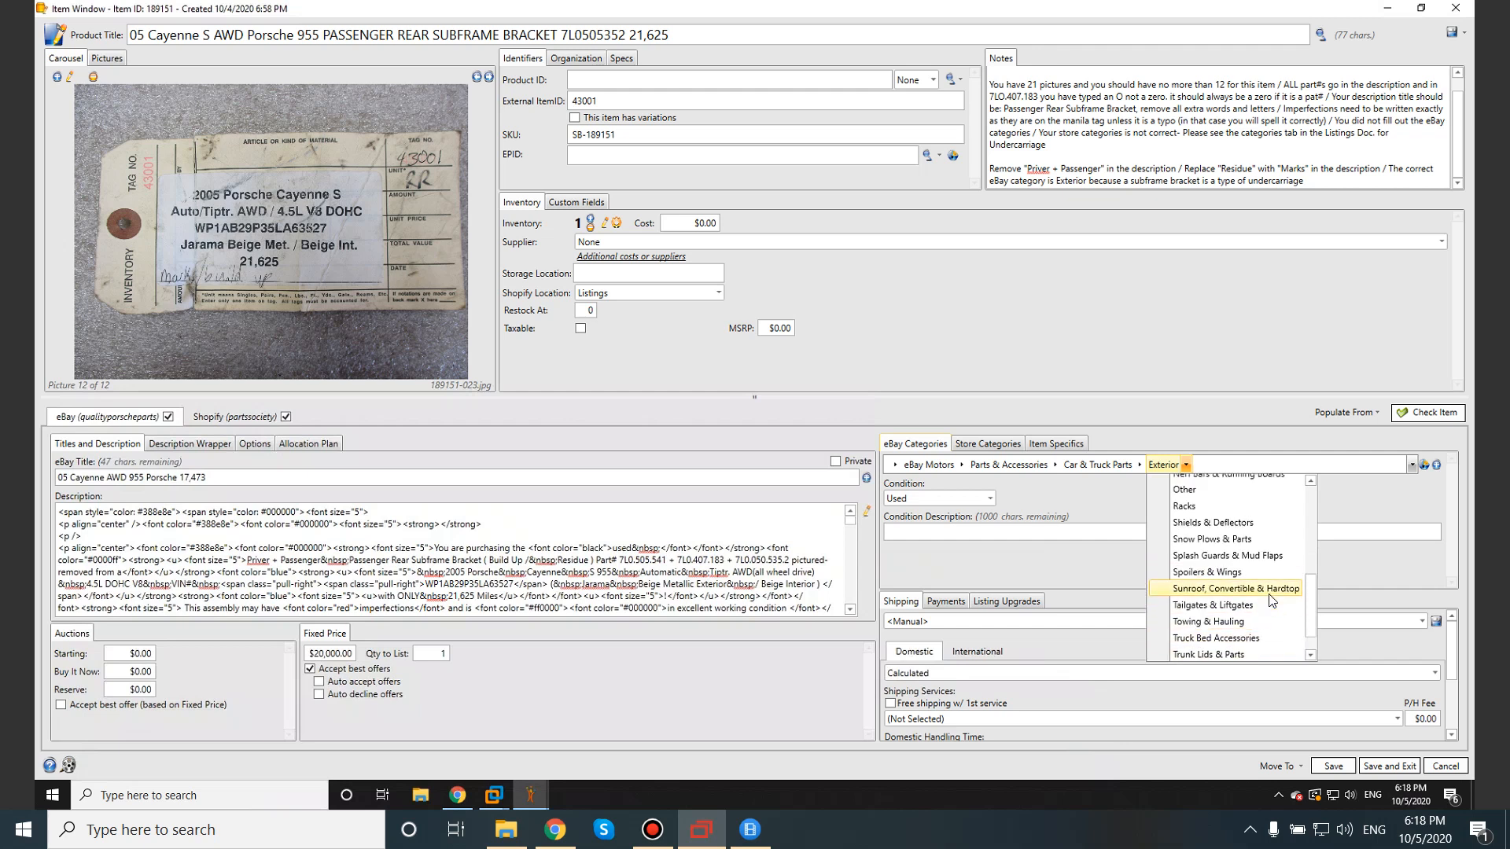
pyautogui.scroll(2, 1211, 543)
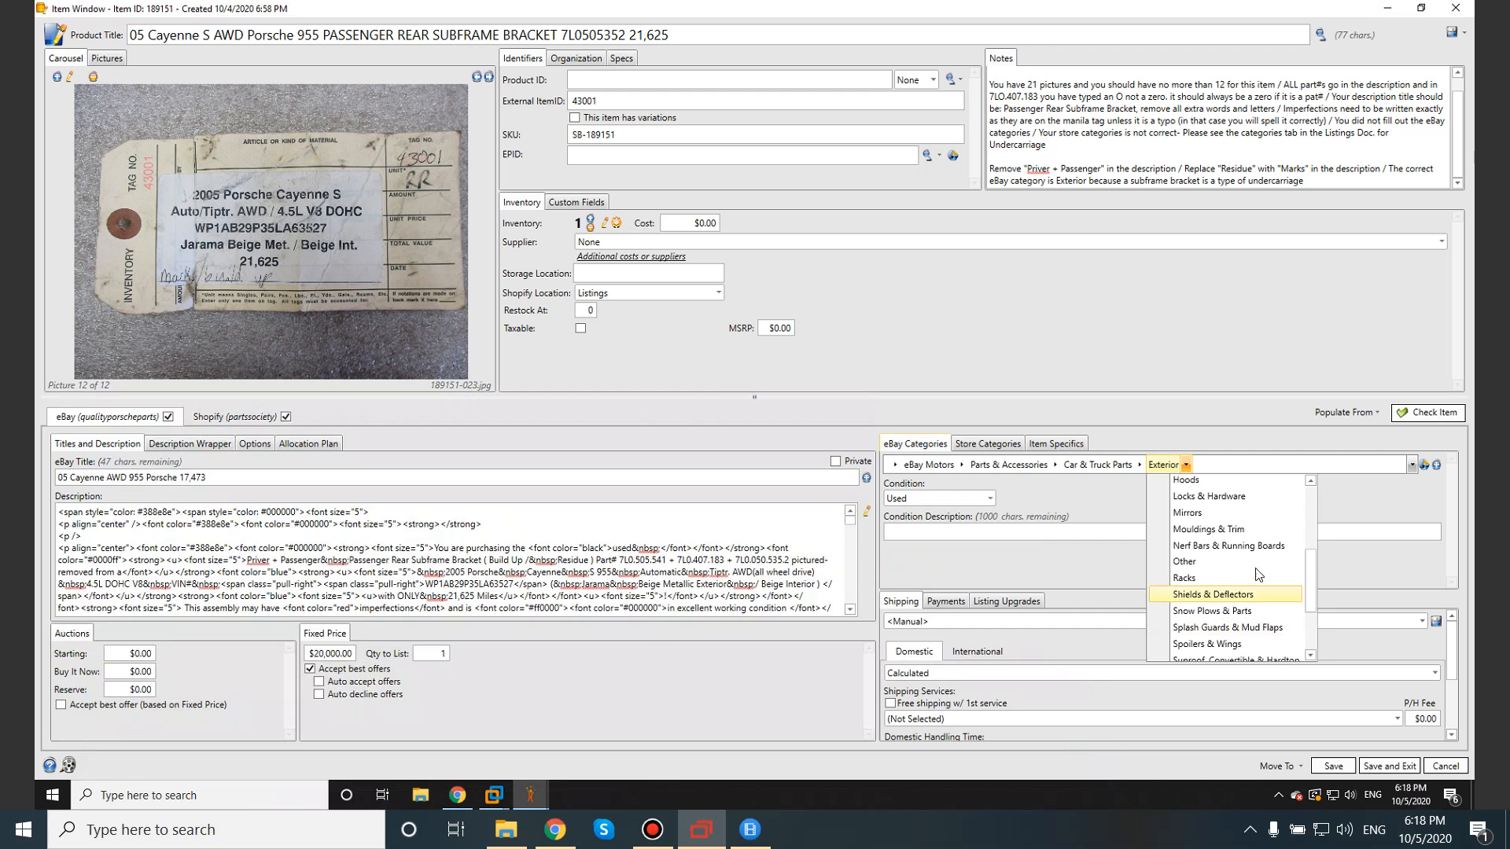
# Set the eBay category to Exterior > Other, category 42611.
pyautogui.click(1139, 465)
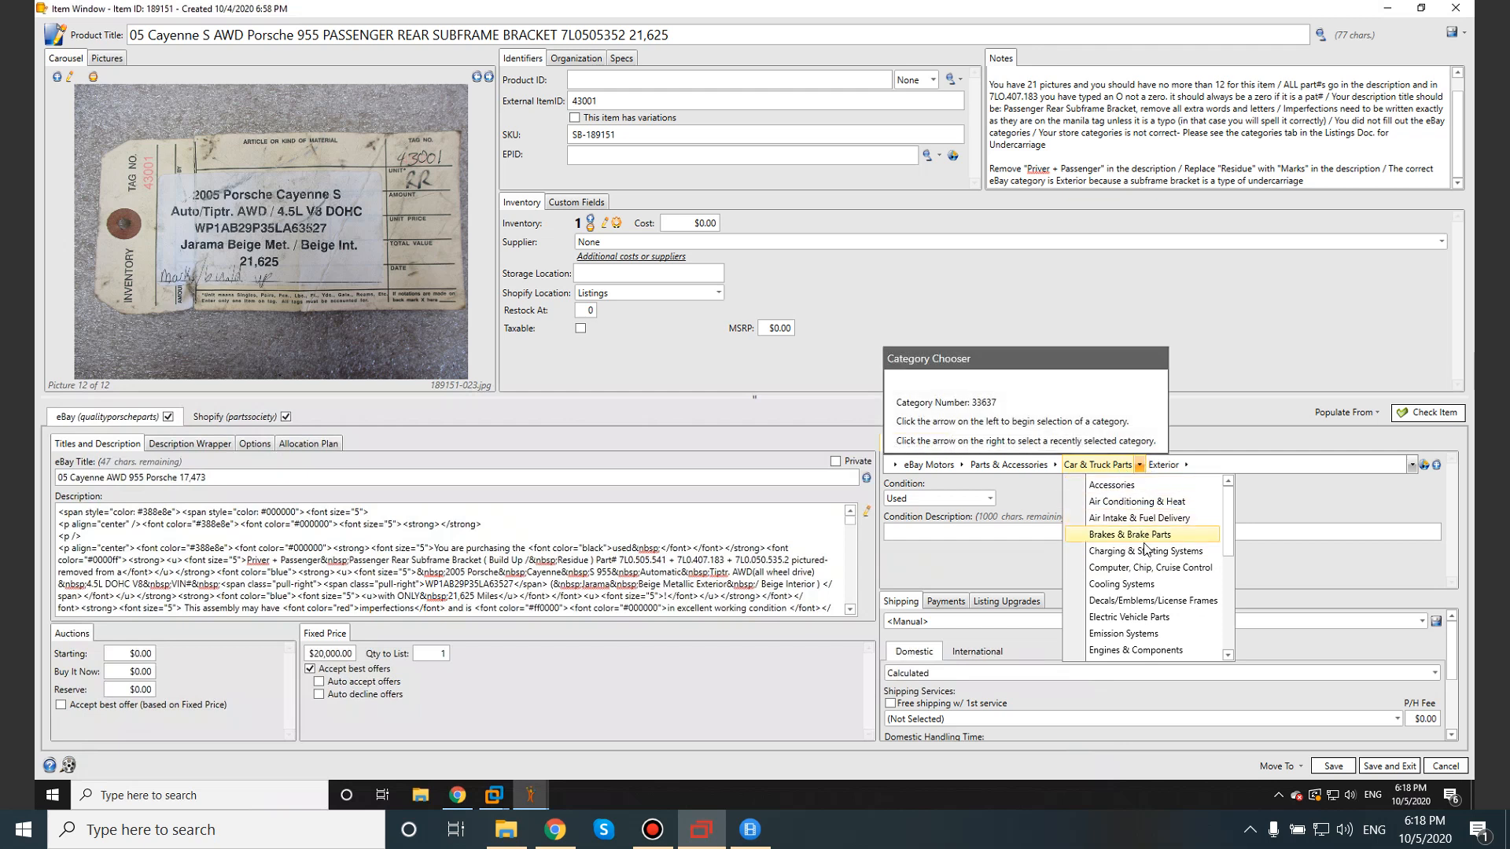
pyautogui.scroll(-1, 1156, 549)
pyautogui.scroll(-5, 1192, 586)
pyautogui.scroll(-1, 1191, 585)
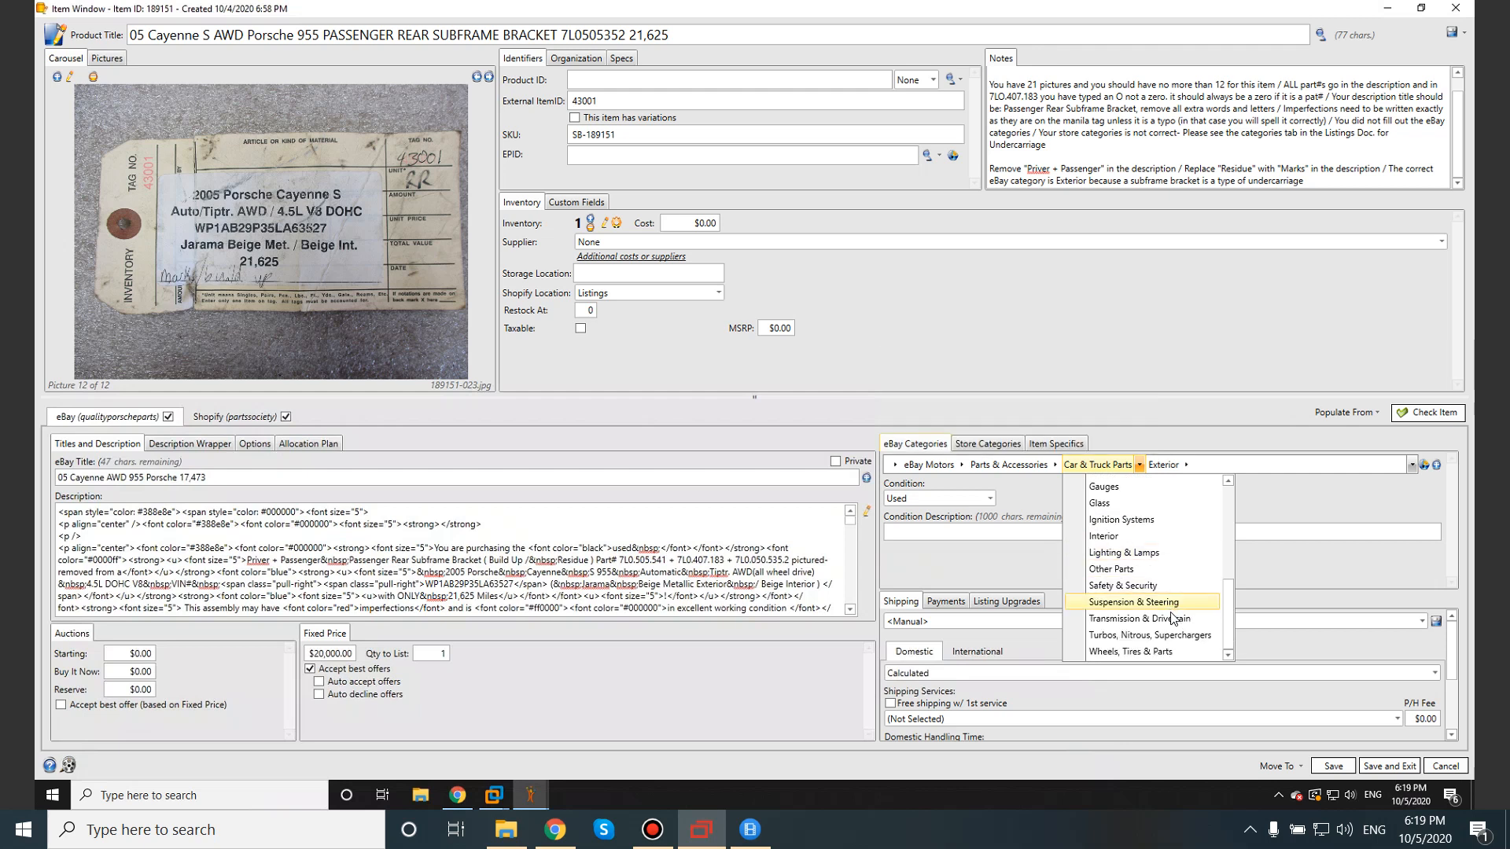
pyautogui.click(1187, 465)
pyautogui.scroll(-5, 1239, 565)
pyautogui.scroll(5, 1239, 565)
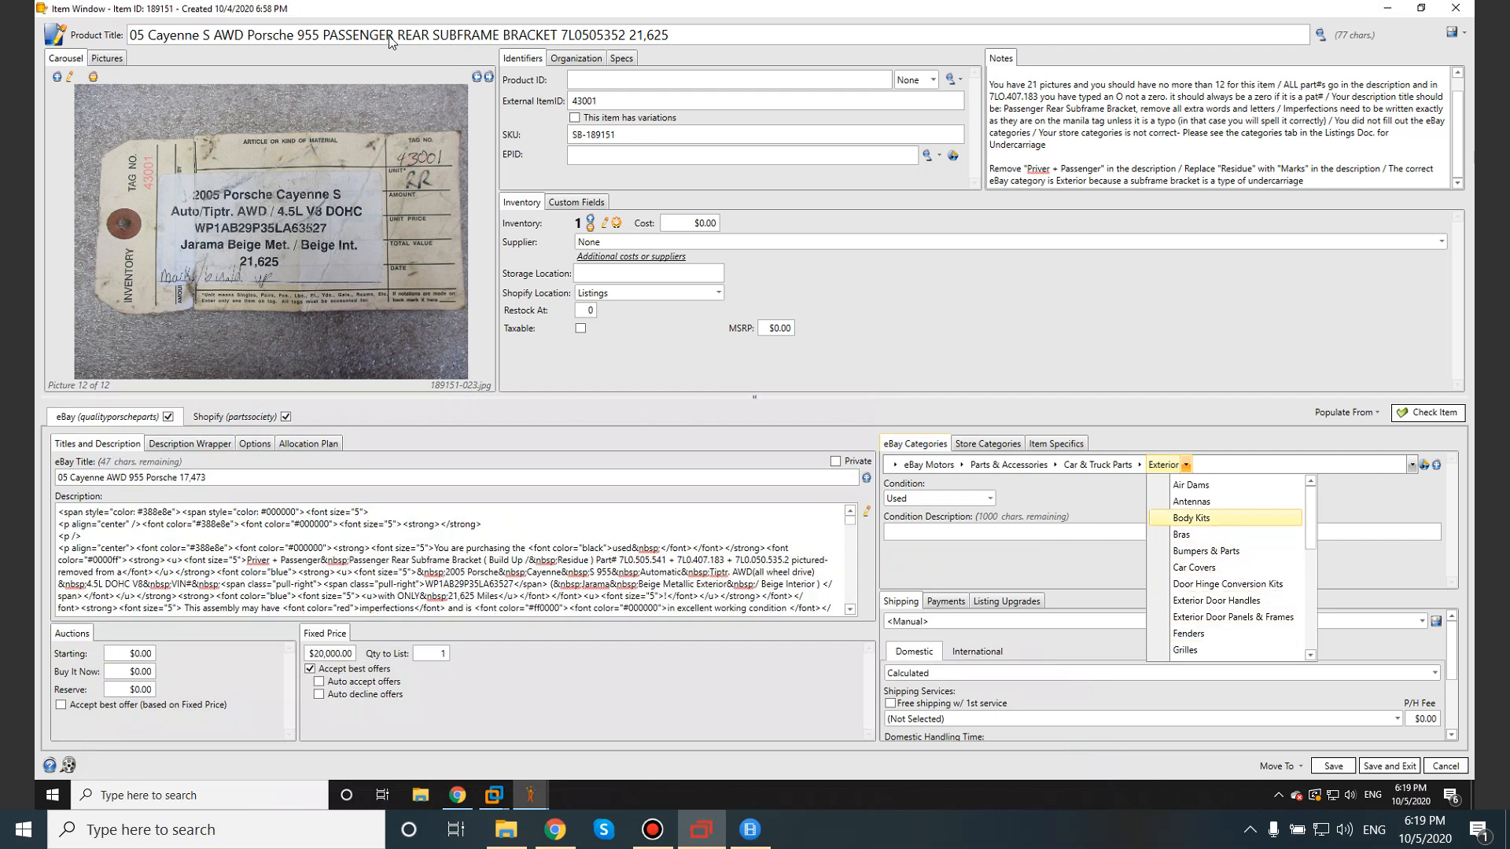
pyautogui.scroll(-2, 1234, 582)
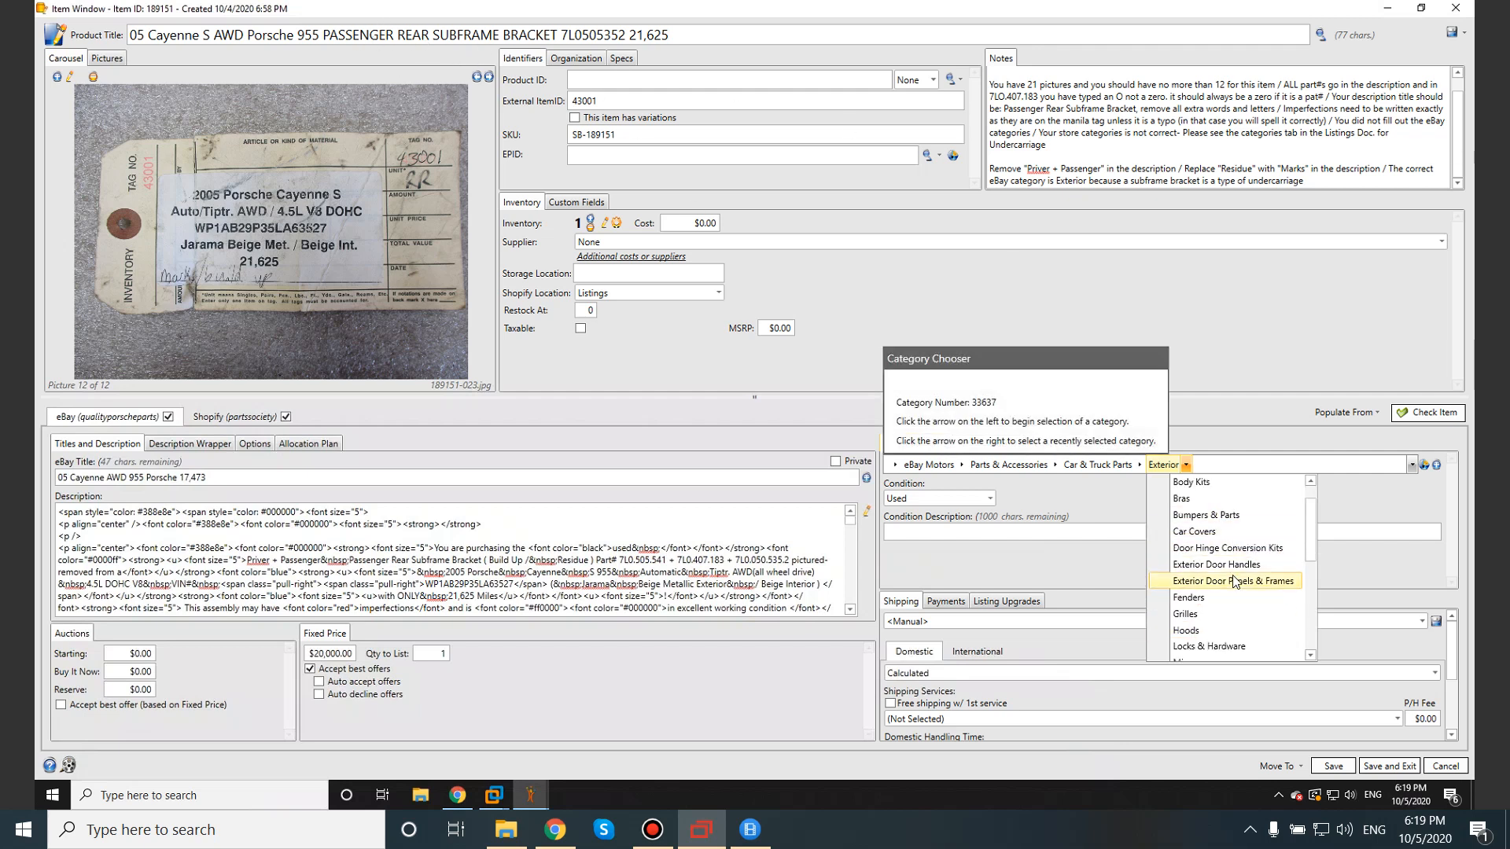
pyautogui.scroll(-2, 1239, 584)
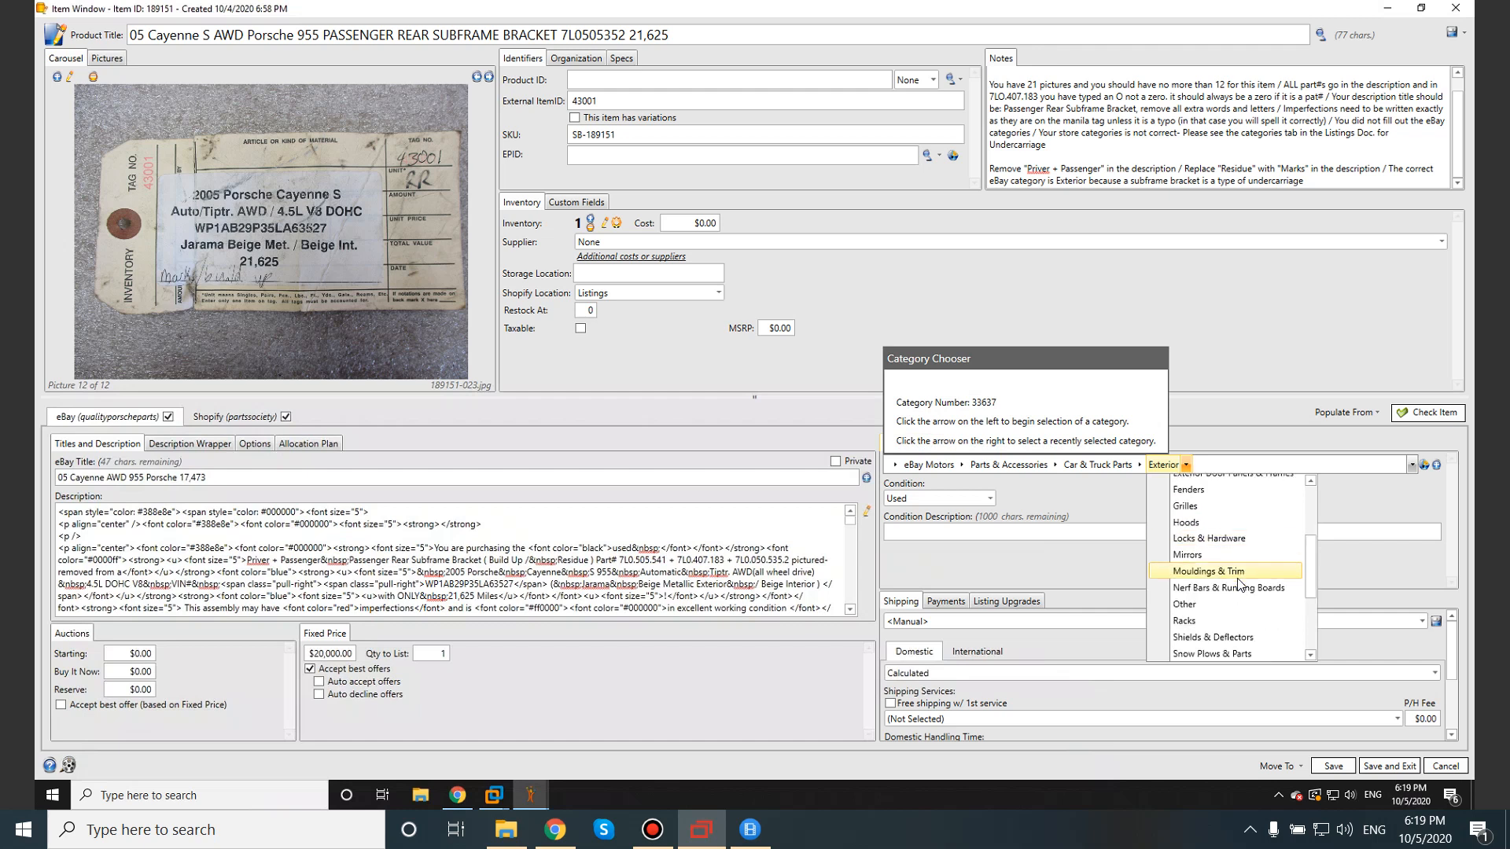
pyautogui.scroll(-1, 1247, 551)
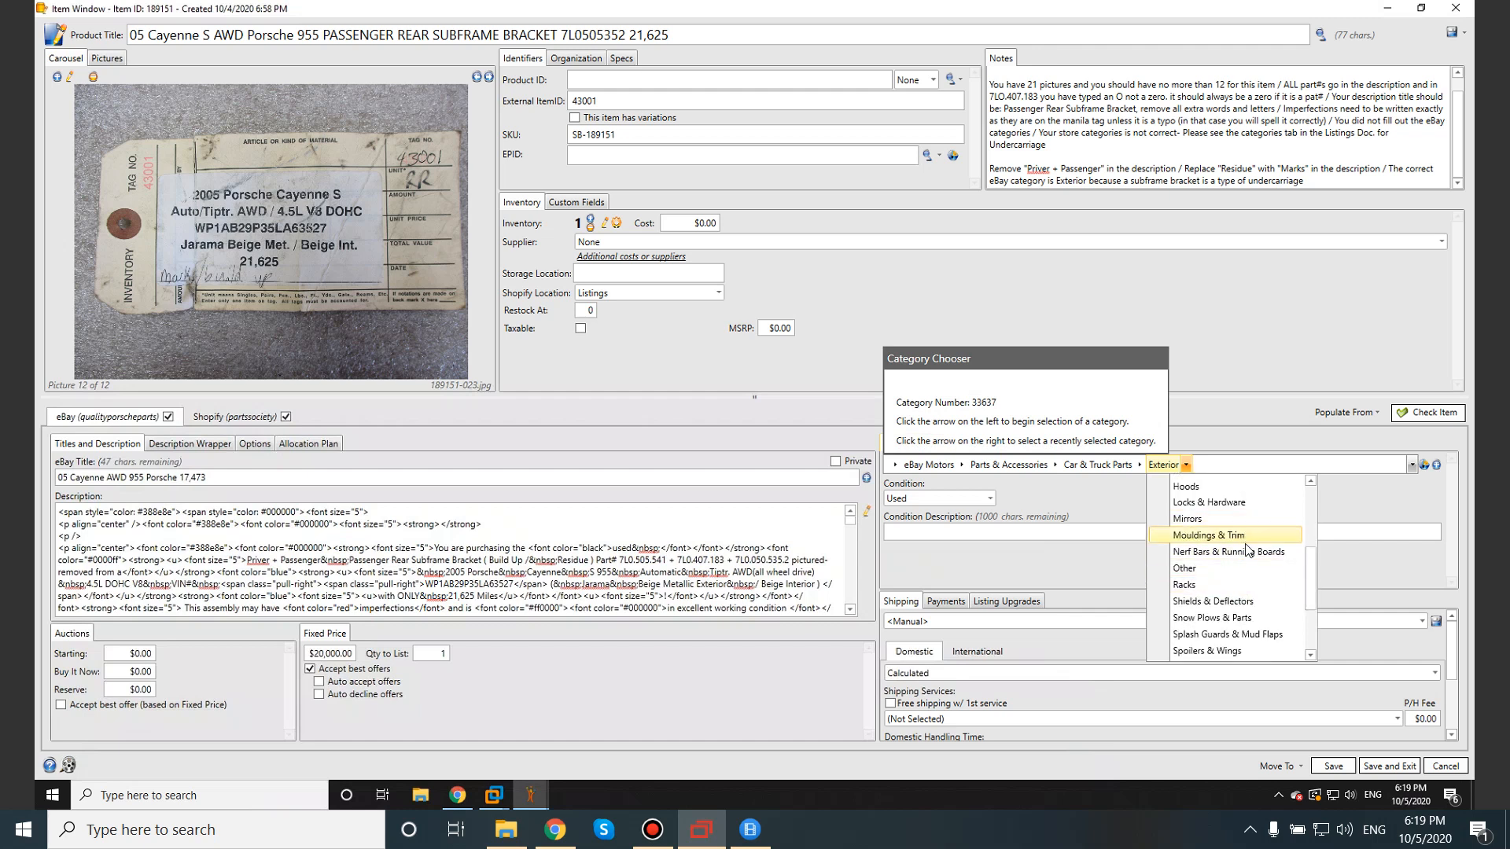
pyautogui.click(1211, 569)
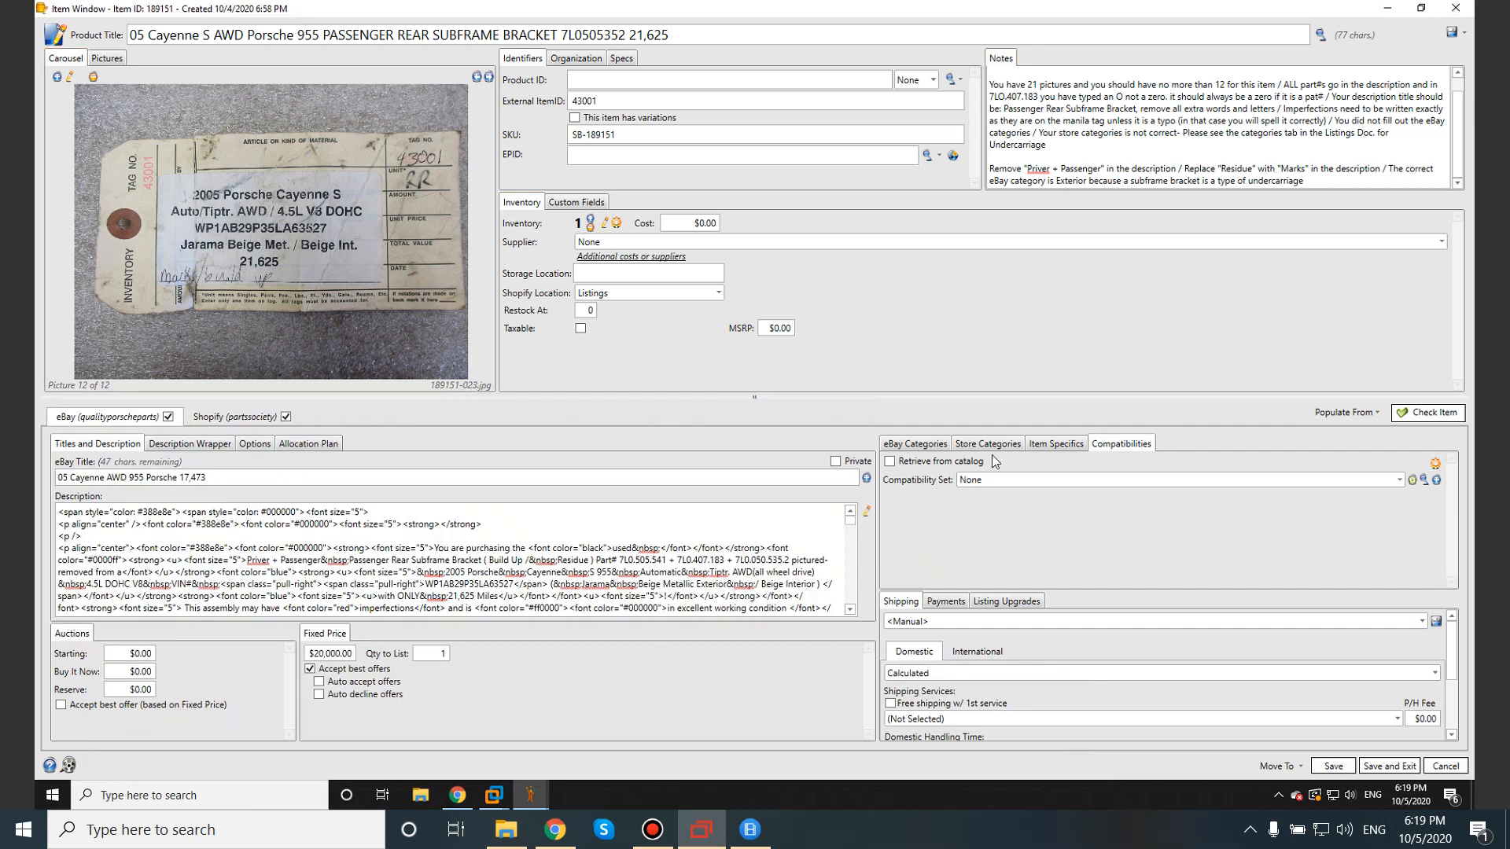
pyautogui.click(915, 443)
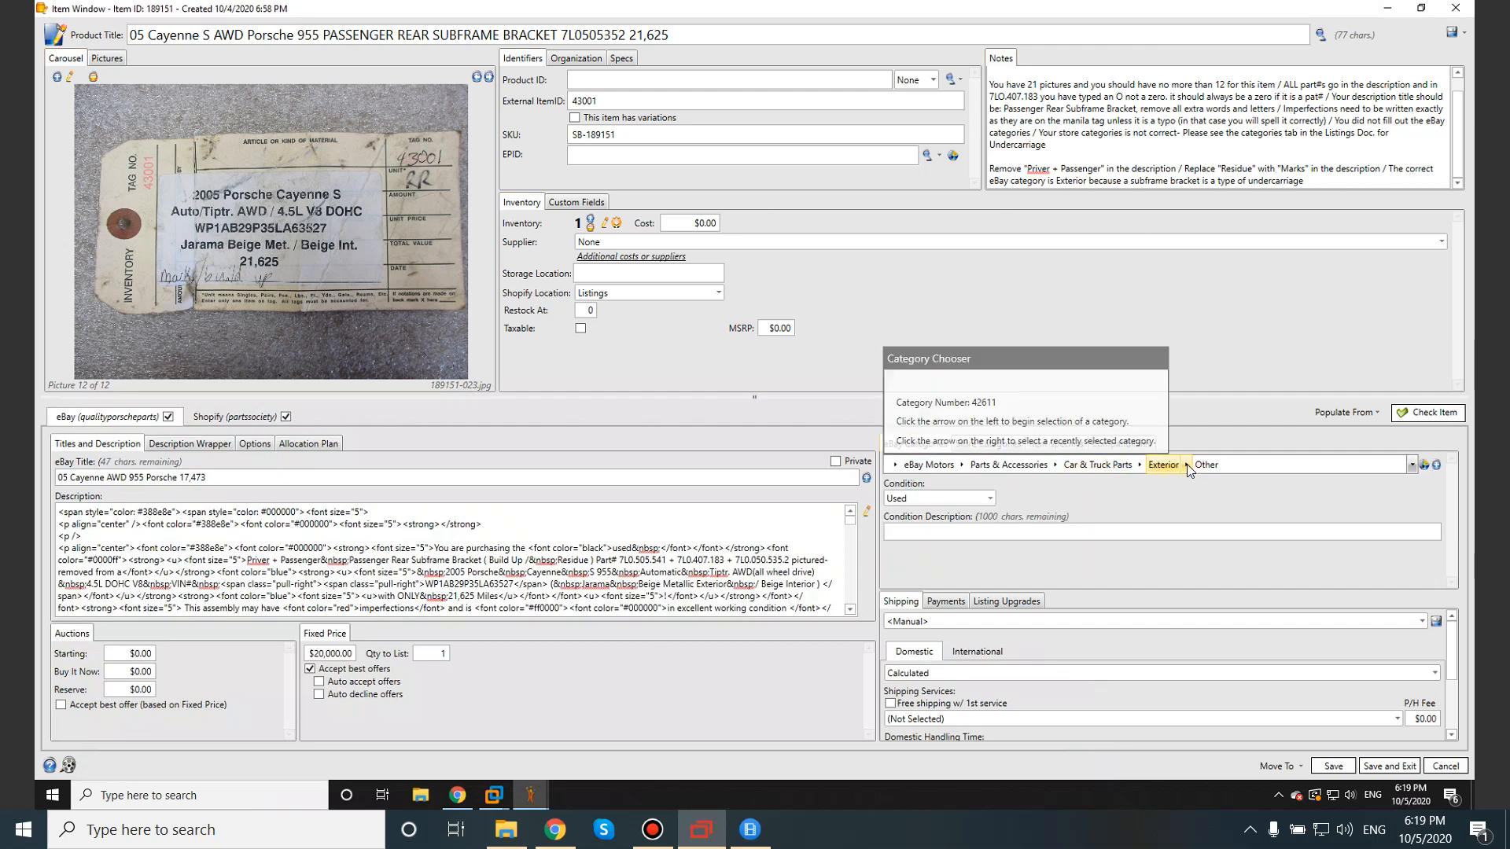
# Append '>Other' after Exterior in the Notes, set the category to Exhaust > Other, and view store categories.
pyautogui.click(1086, 178)
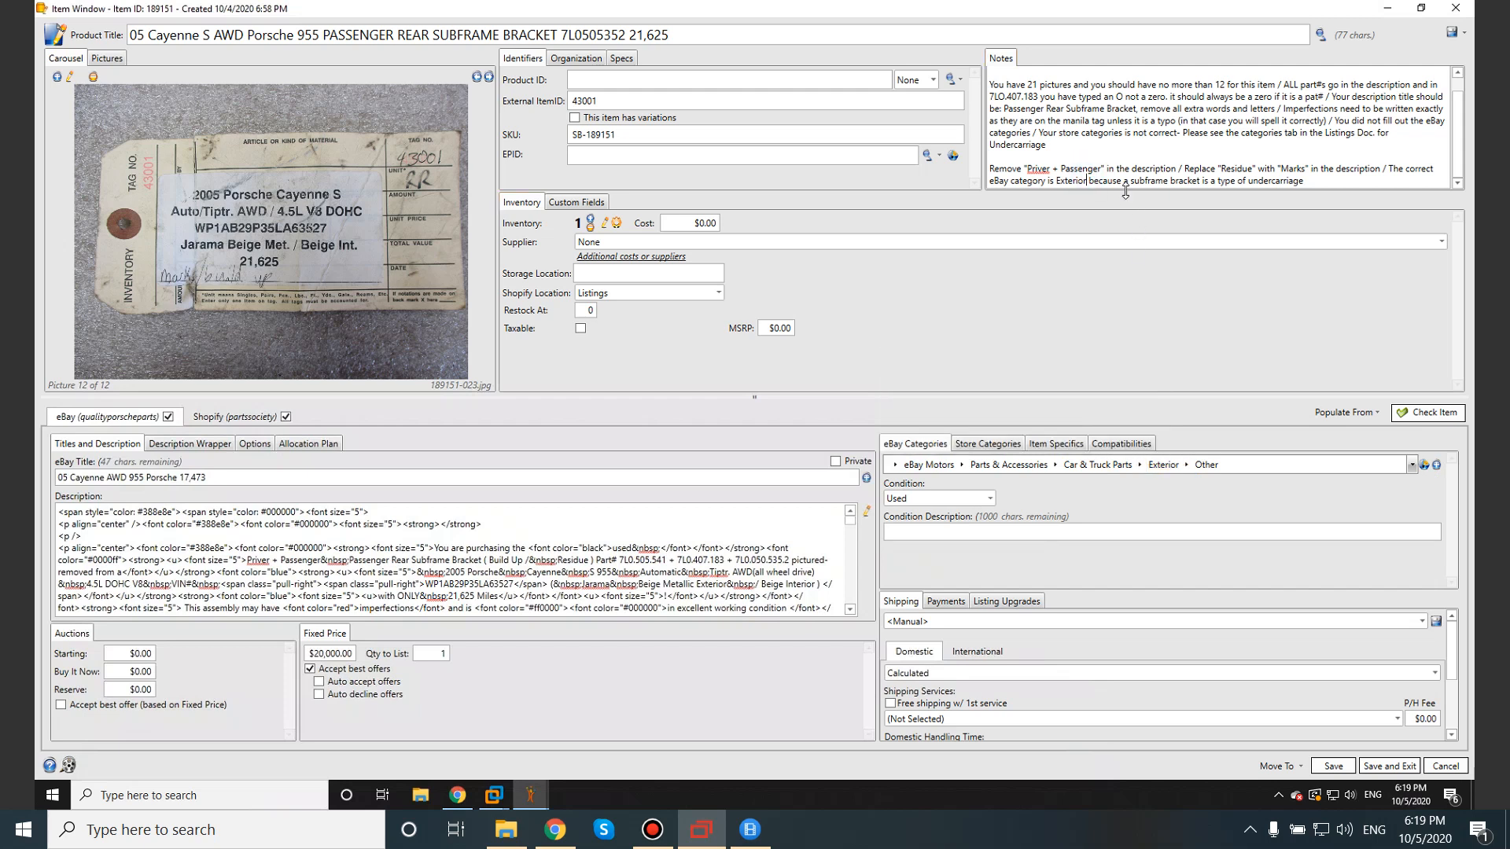
pyautogui.write('>Other')
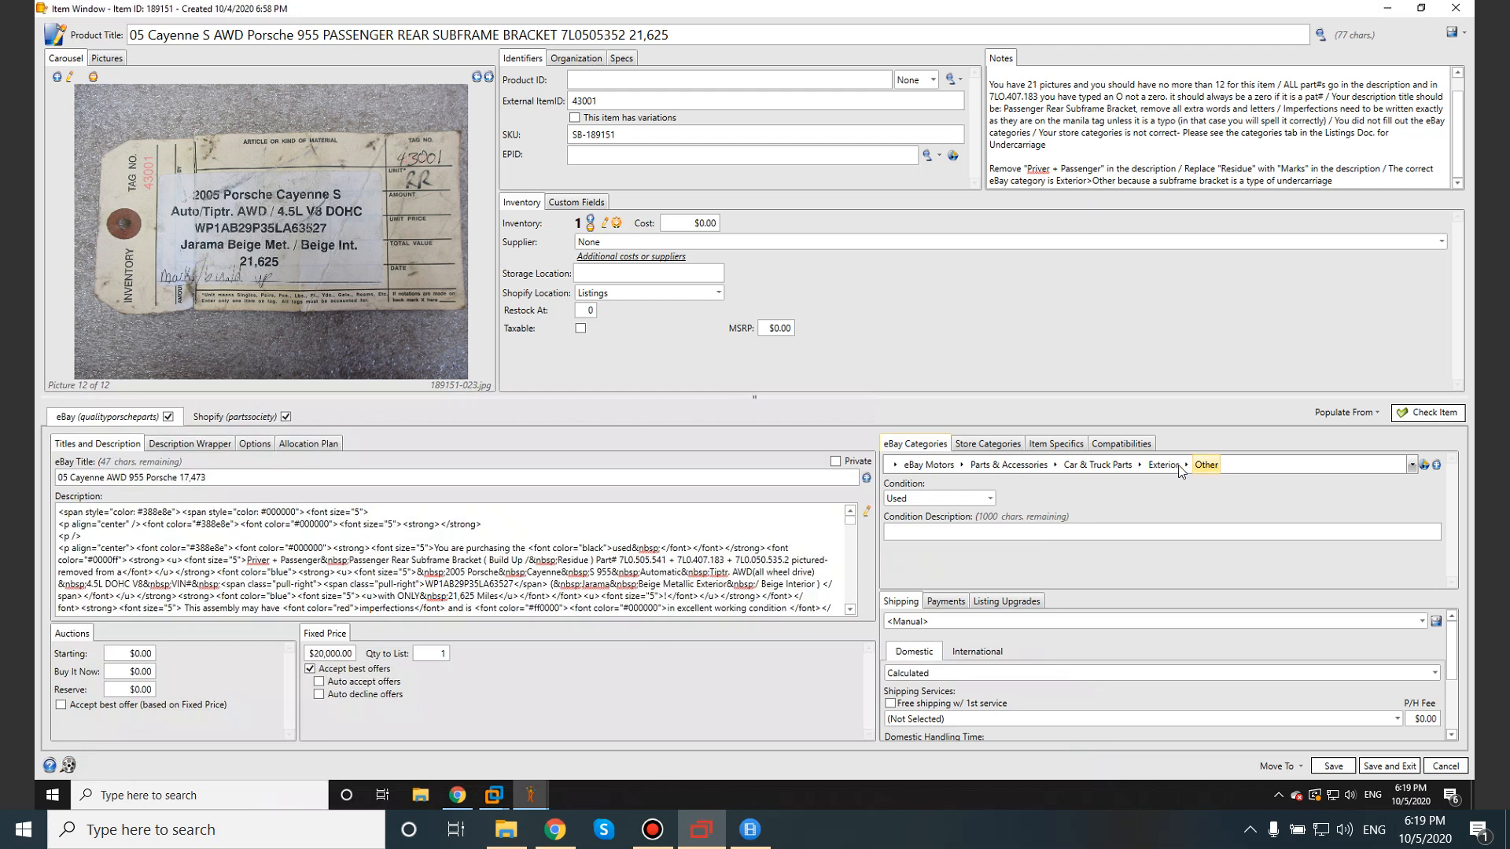
pyautogui.click(1139, 465)
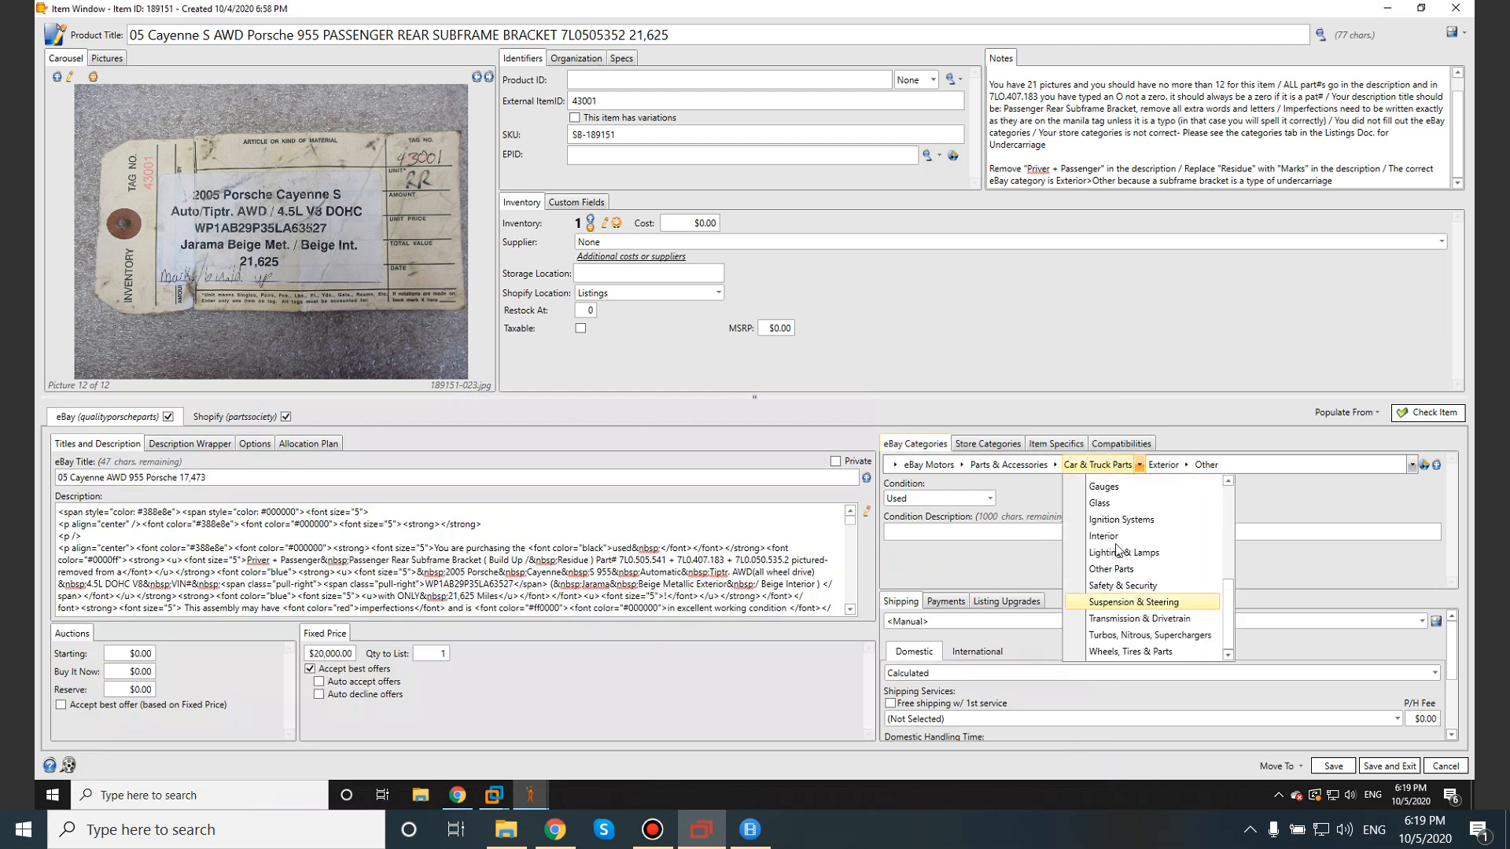
pyautogui.scroll(2, 1128, 570)
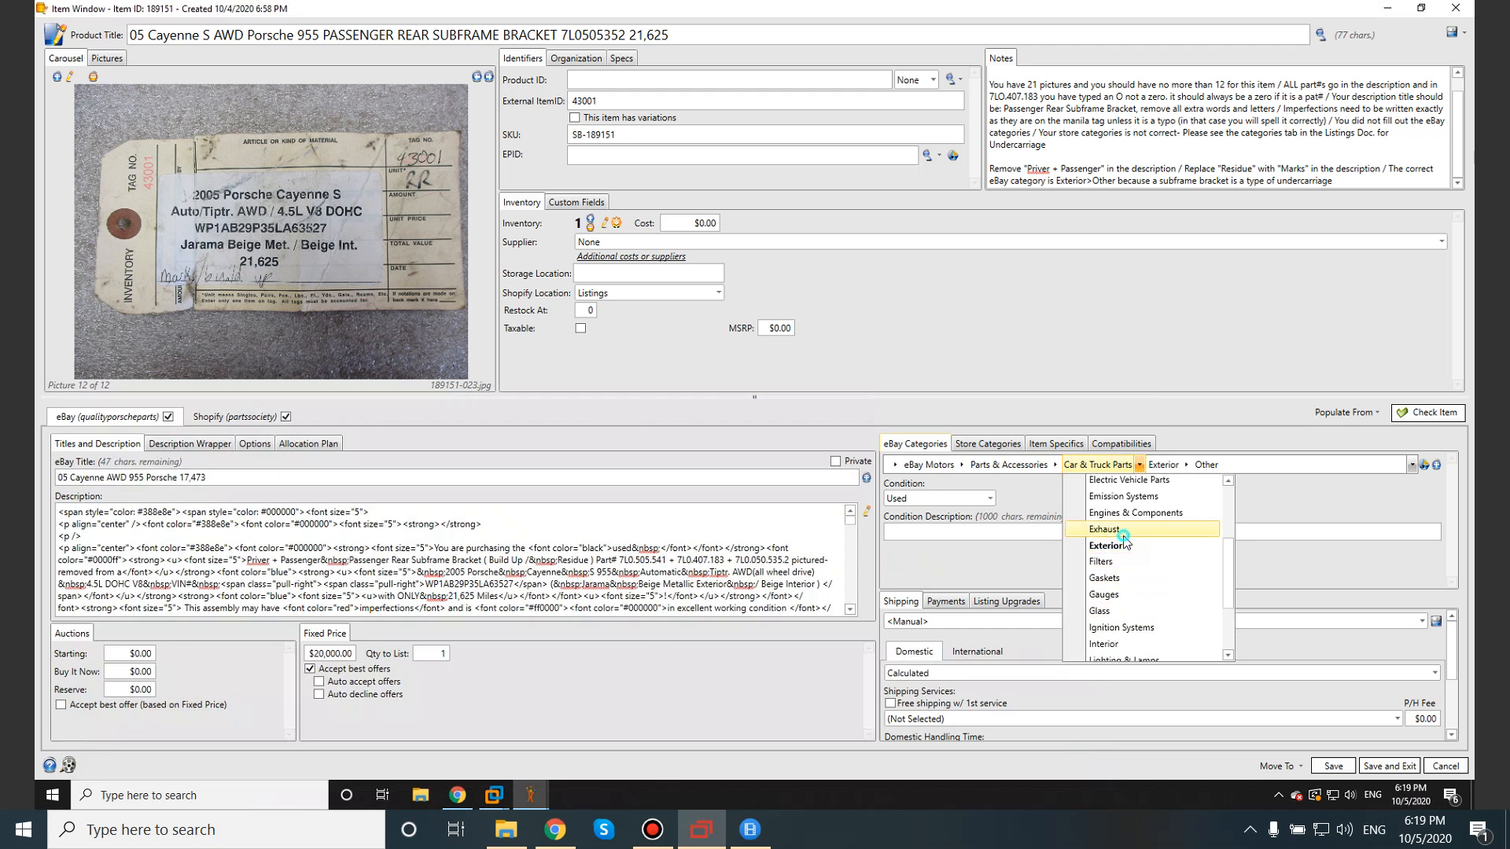
pyautogui.click(1140, 495)
pyautogui.click(1186, 466)
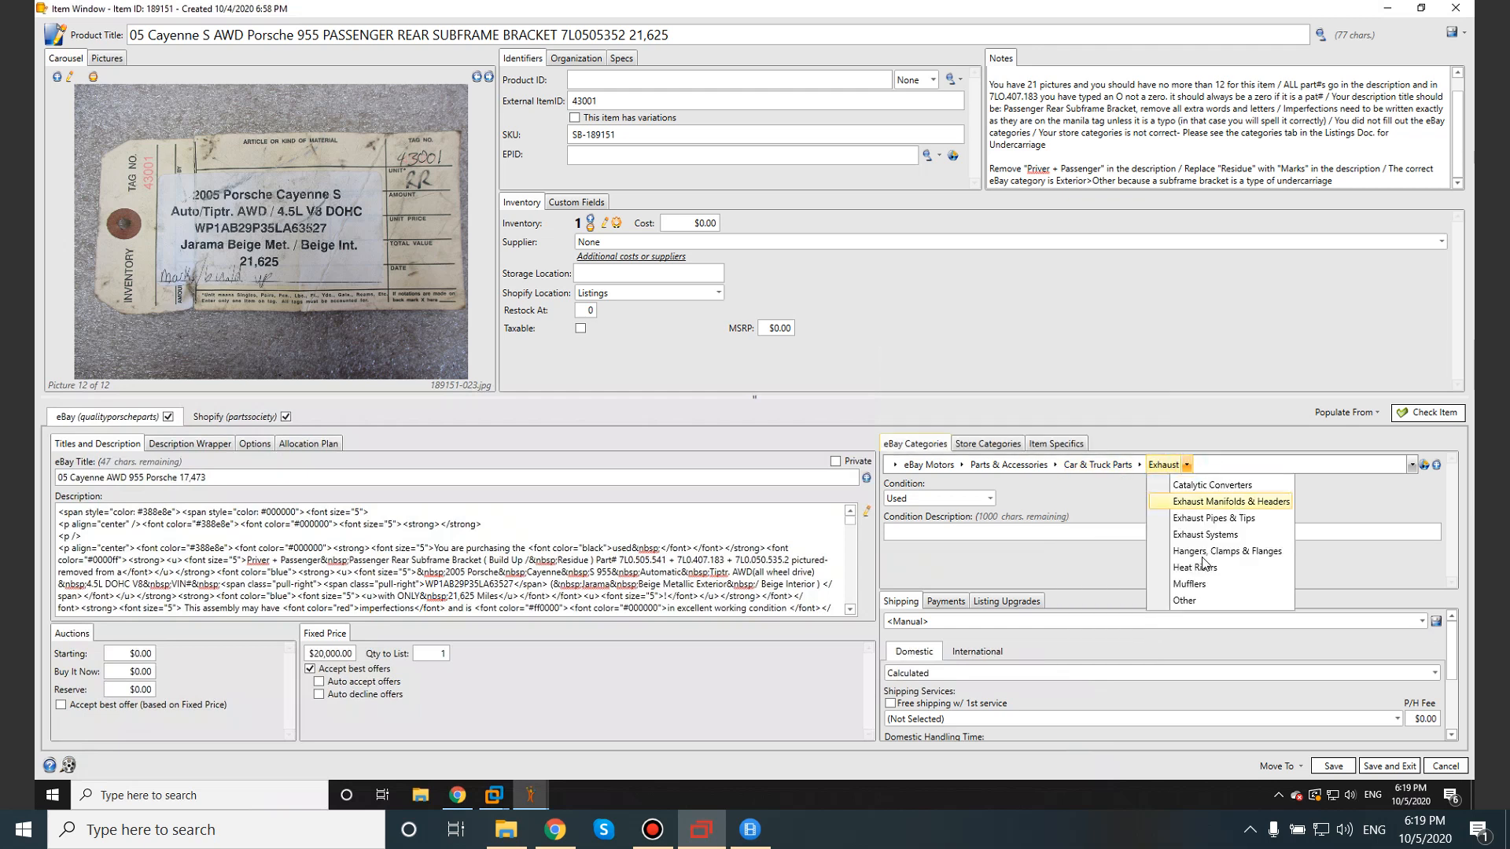
pyautogui.click(1182, 601)
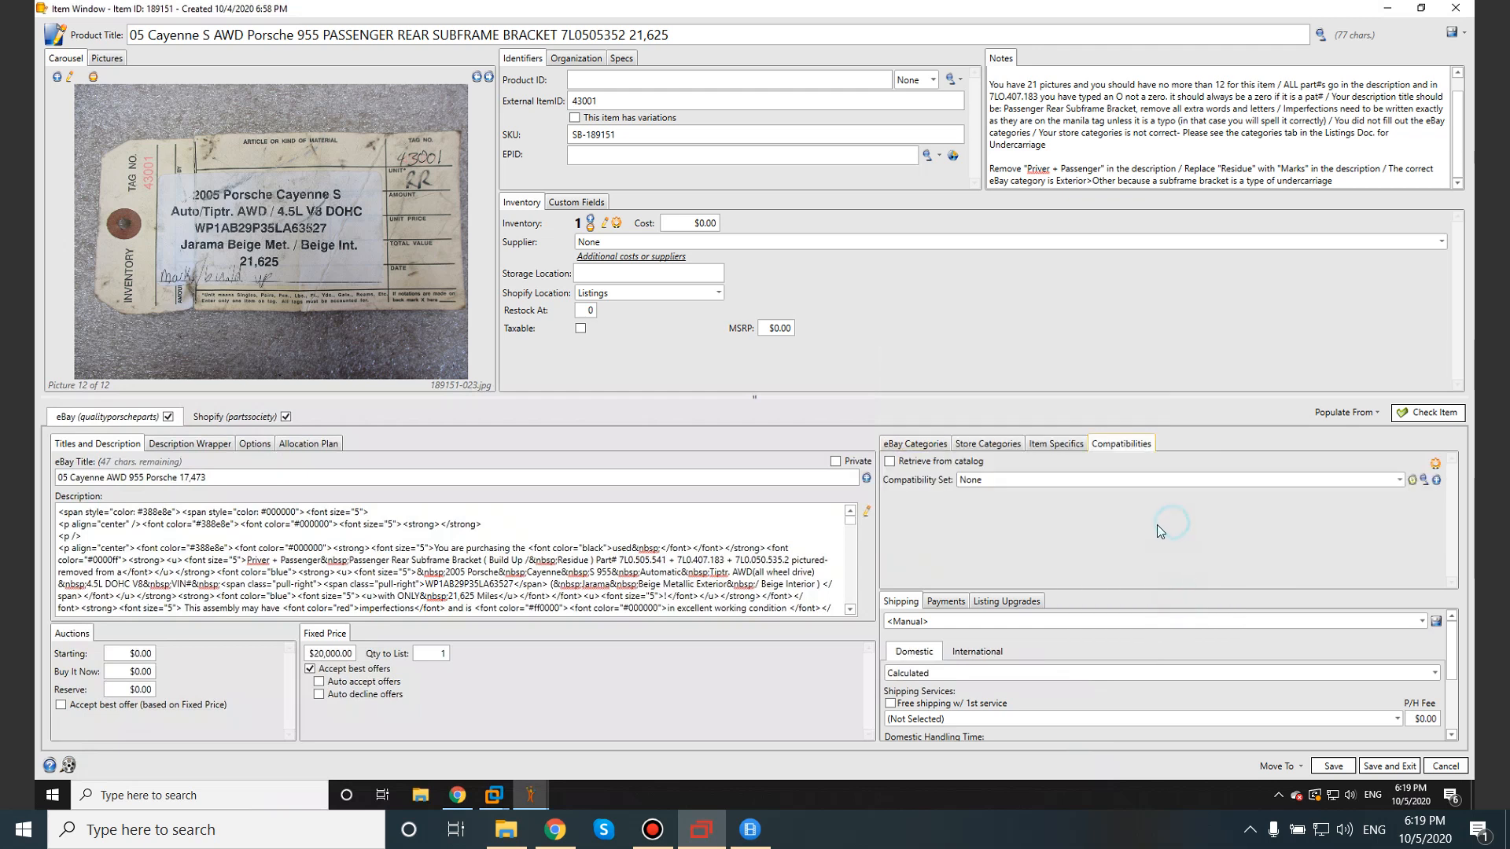
pyautogui.click(988, 443)
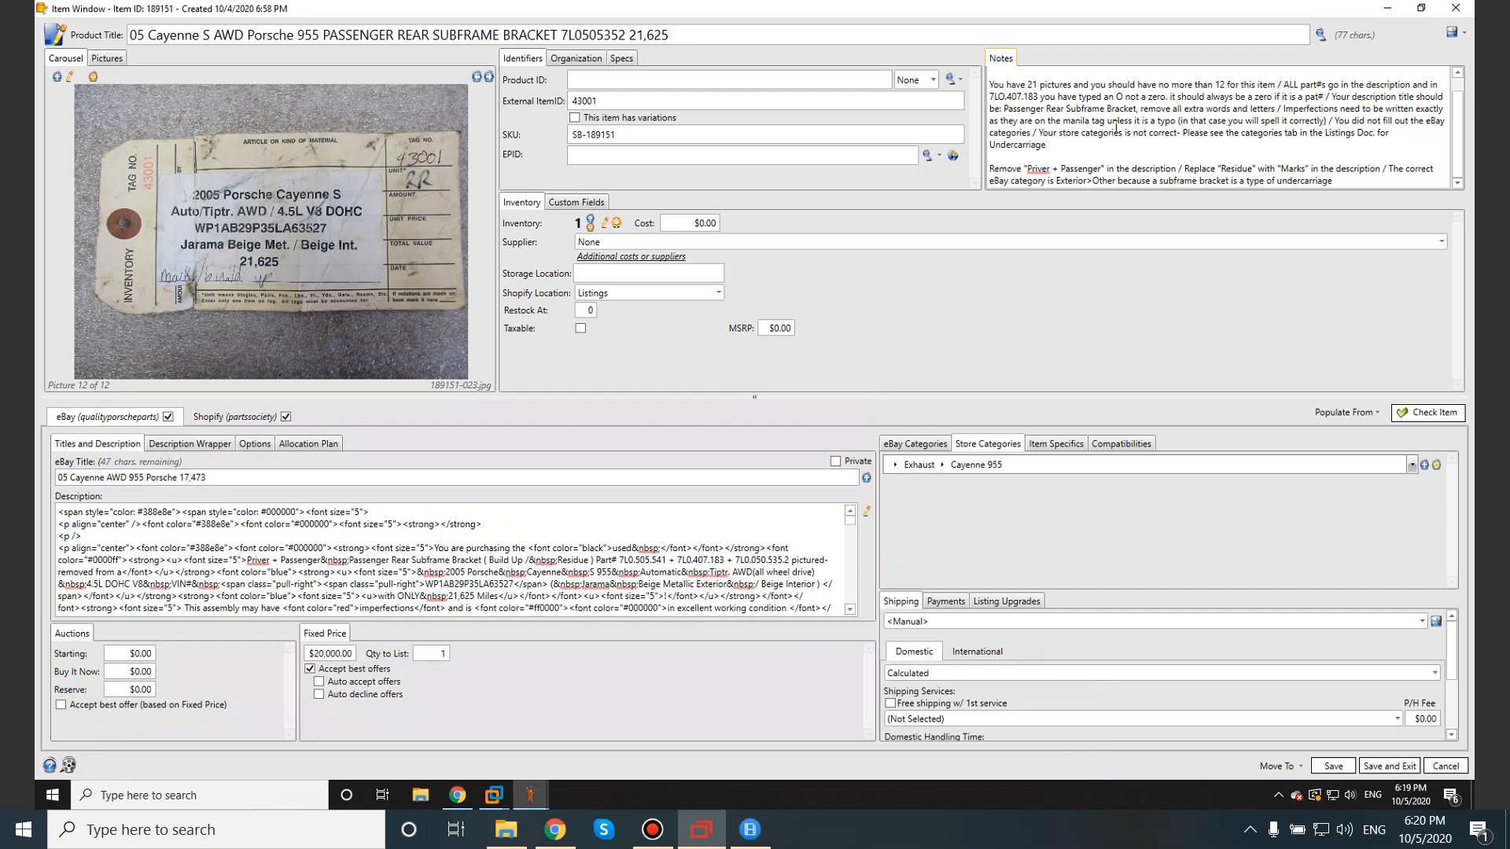
# Append 'Store categories should be Exterior because of previous reason' to the Notes.
pyautogui.moveTo(1038, 132); pyautogui.dragTo(1181, 138)
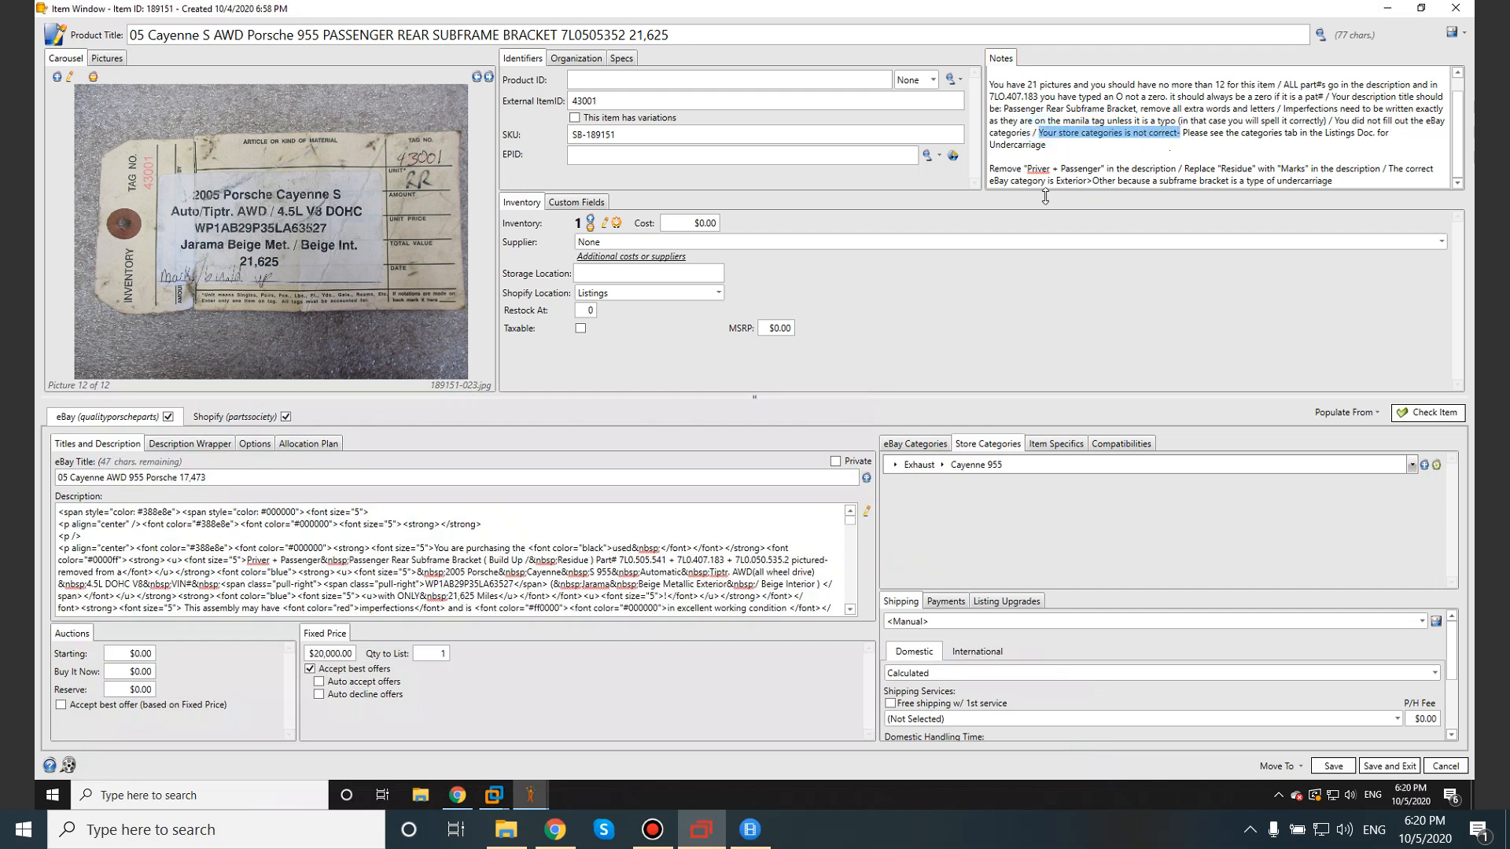
pyautogui.click(1337, 183)
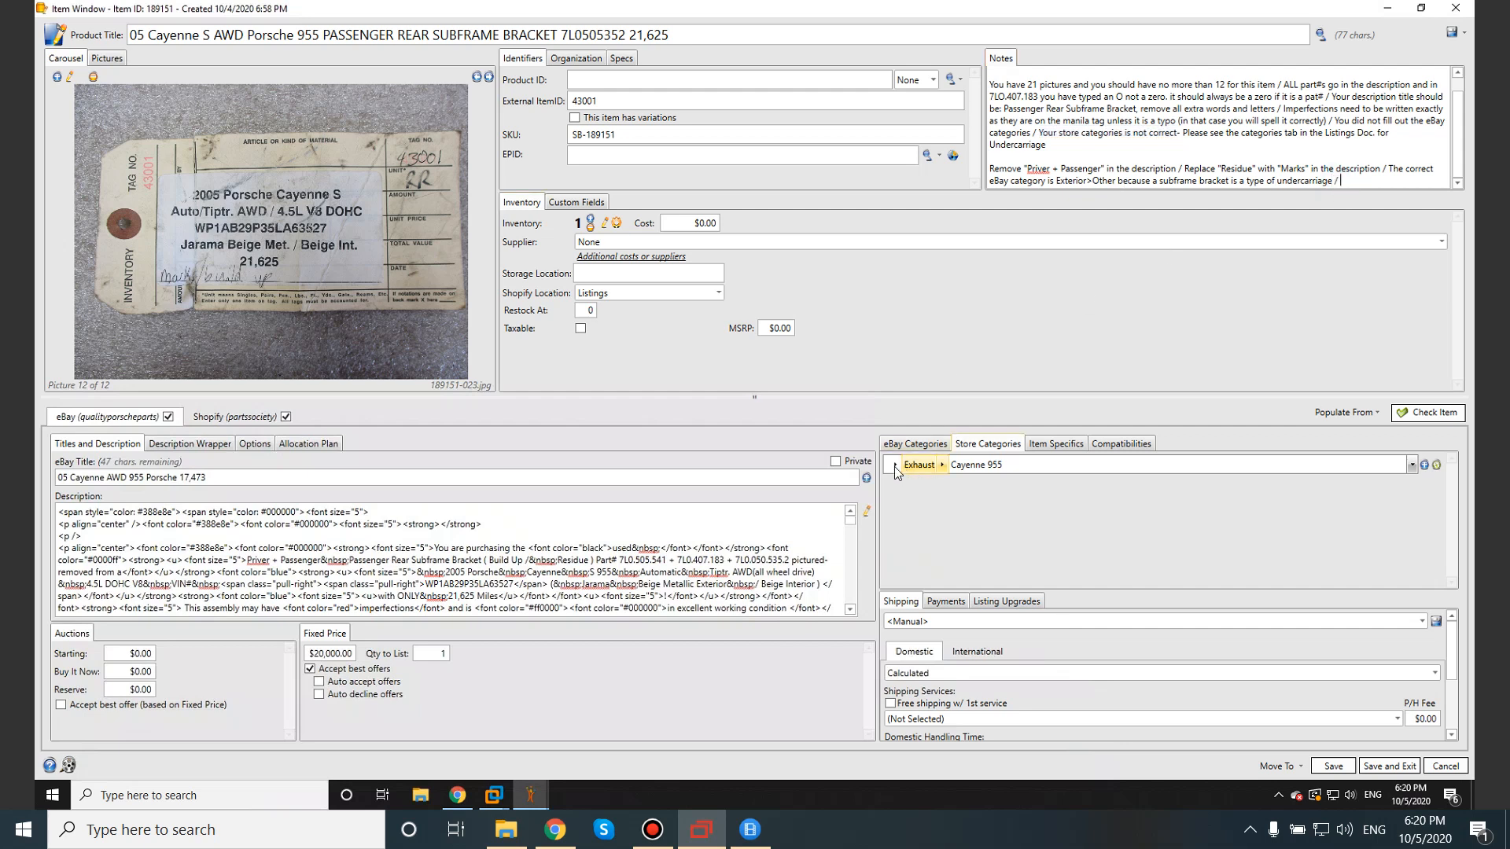
pyautogui.click(1347, 178)
pyautogui.write('Store categories should be e')
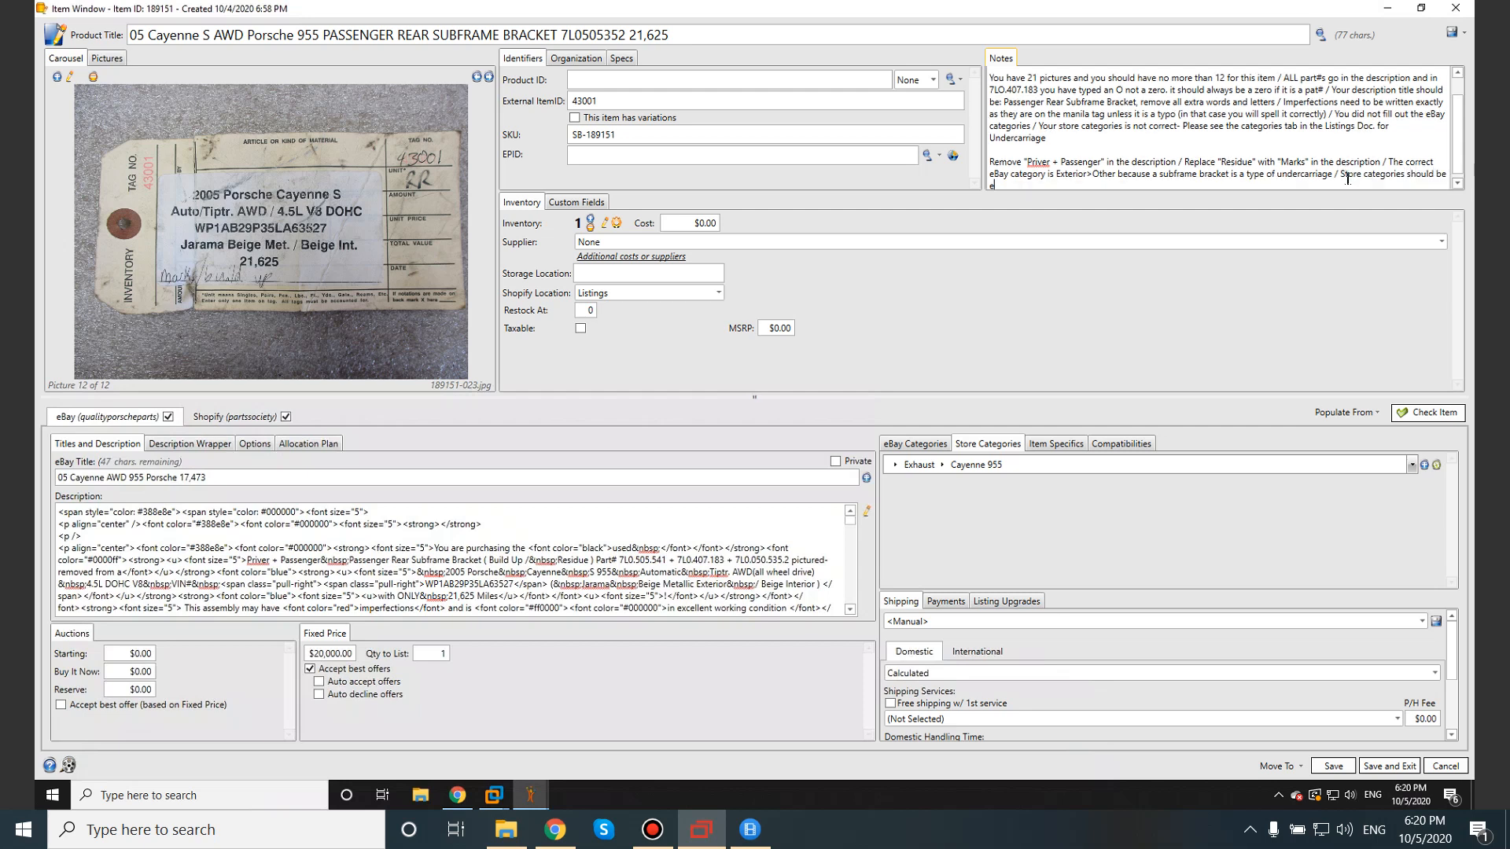
pyautogui.write('xterior')
pyautogui.click(990, 187)
pyautogui.click(1025, 188)
pyautogui.write('because of previous reason')
# Review the Notes paragraphs, then bring up the Categories sheet.
pyautogui.moveTo(1182, 127); pyautogui.dragTo(1392, 132)
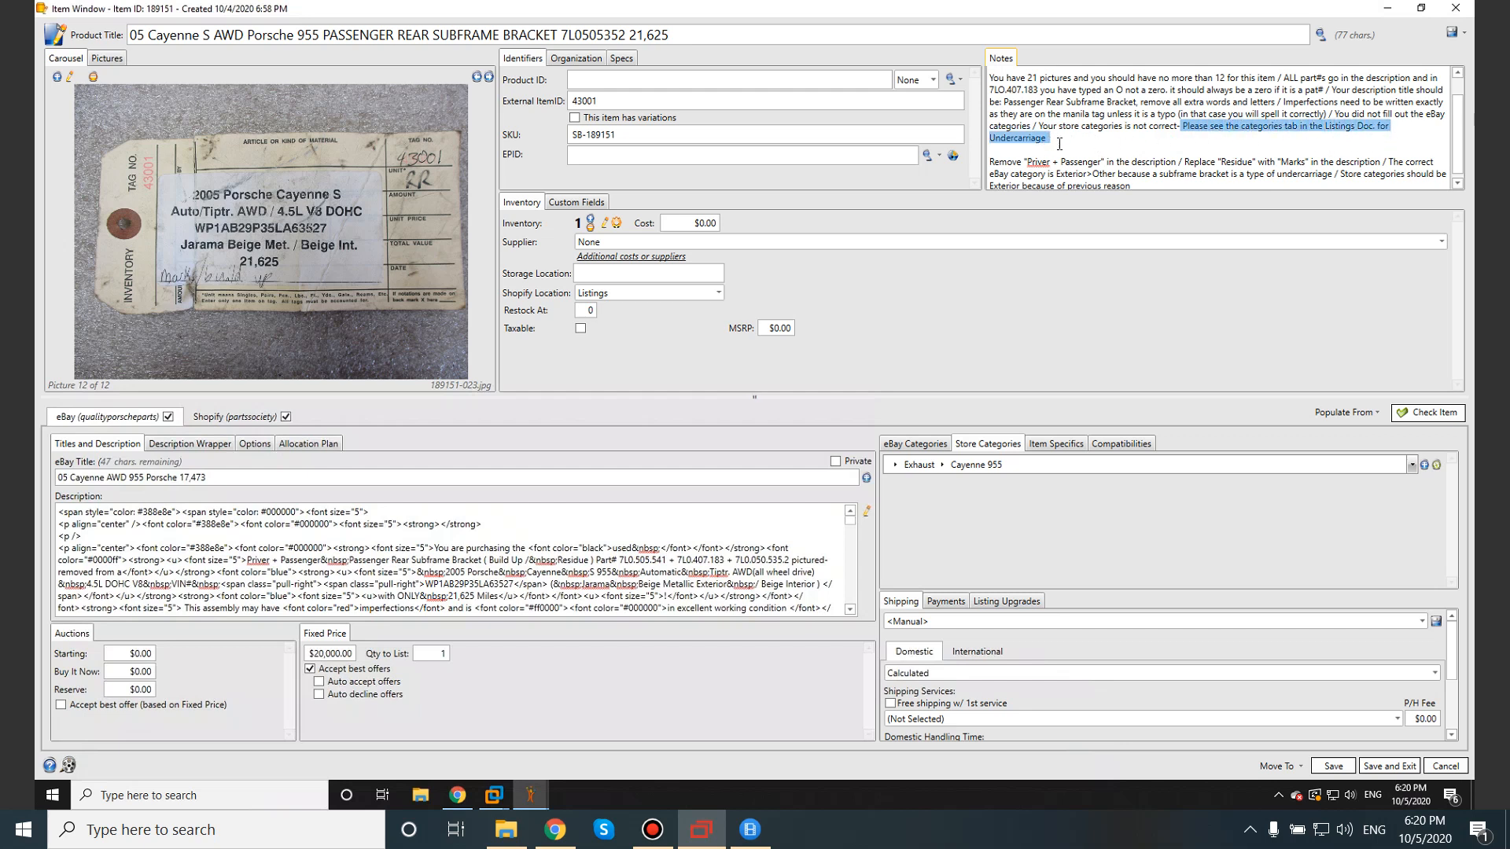
pyautogui.click(1137, 185)
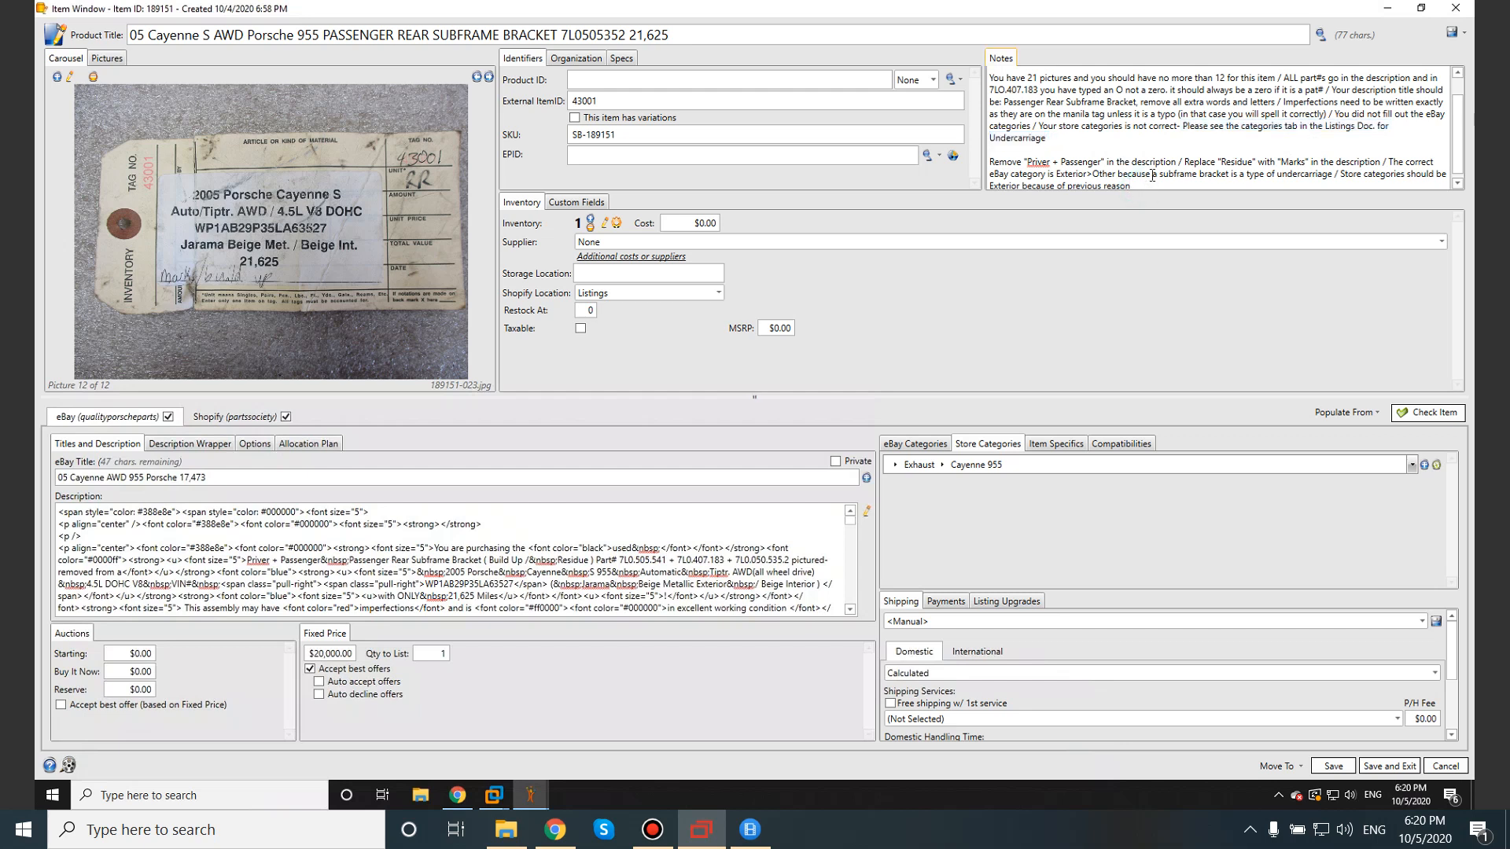
pyautogui.scroll(-1, 1152, 175)
pyautogui.moveTo(990, 156); pyautogui.dragTo(1214, 188)
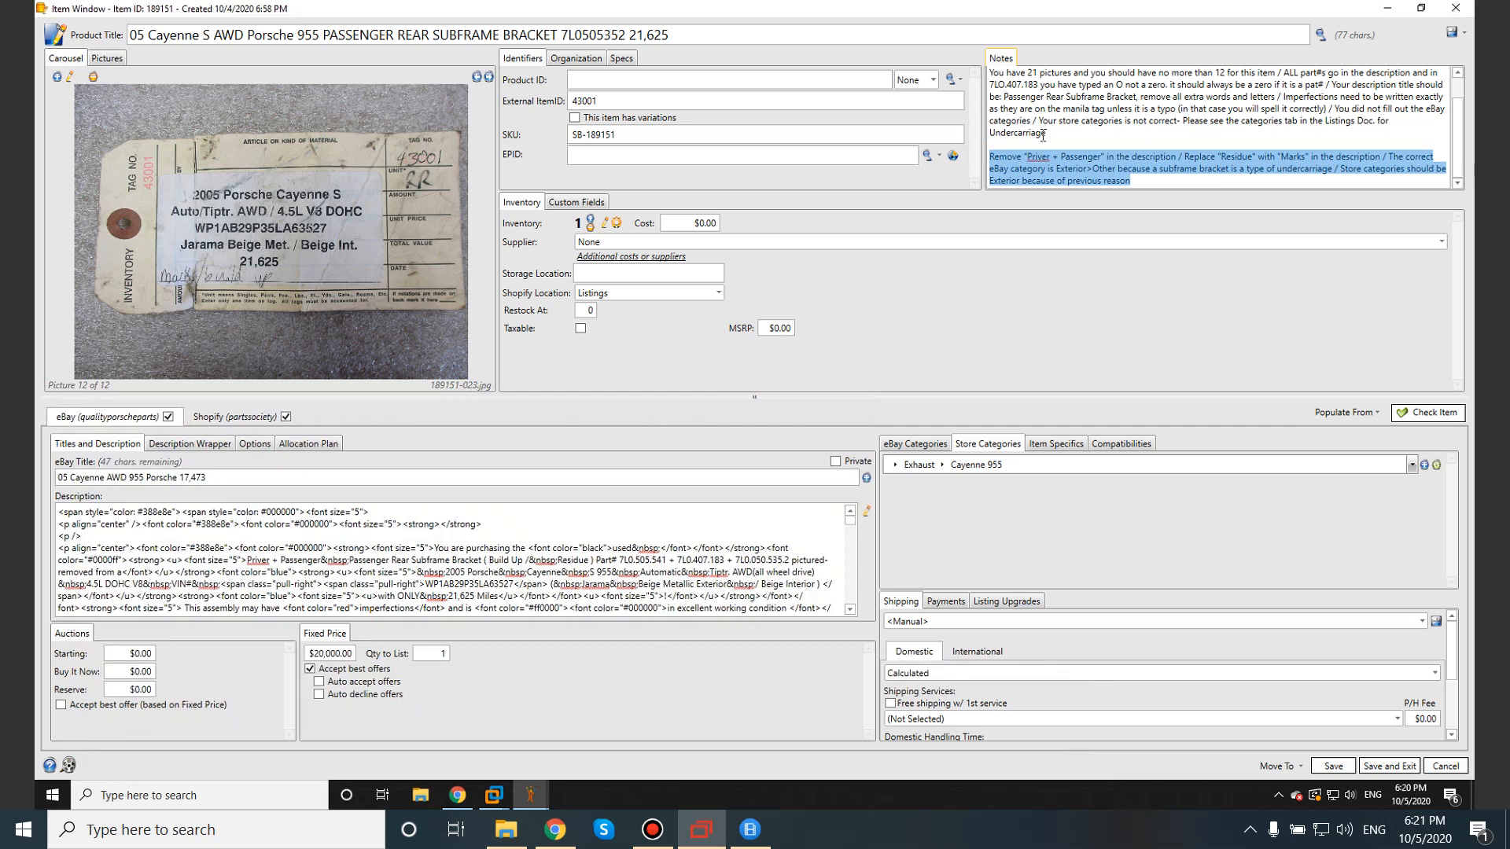
pyautogui.moveTo(1044, 135); pyautogui.dragTo(1001, 57)
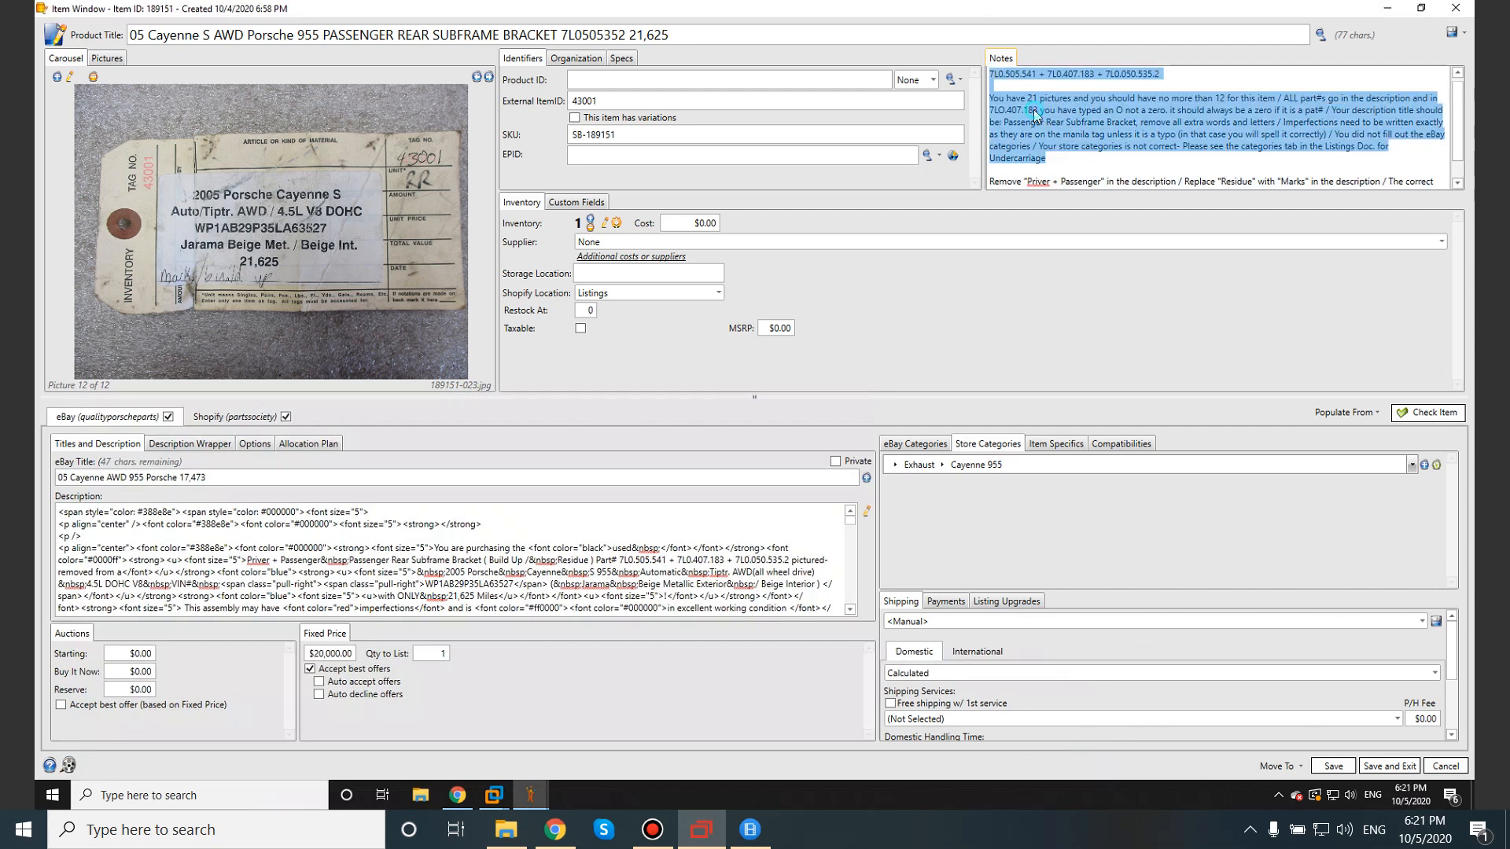
pyautogui.click(1035, 112)
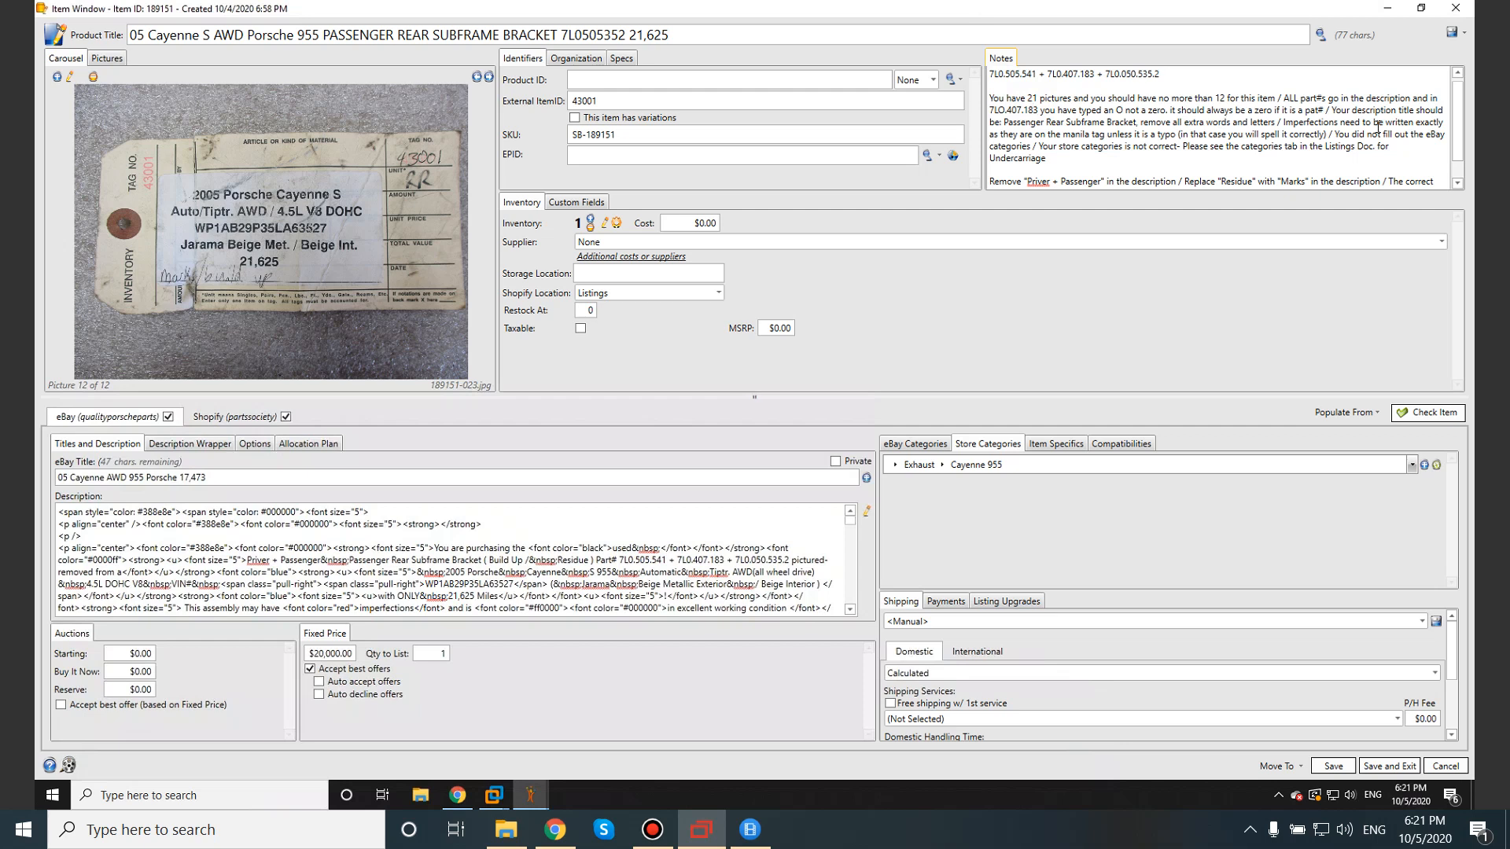
pyautogui.moveTo(1284, 123); pyautogui.dragTo(1445, 123)
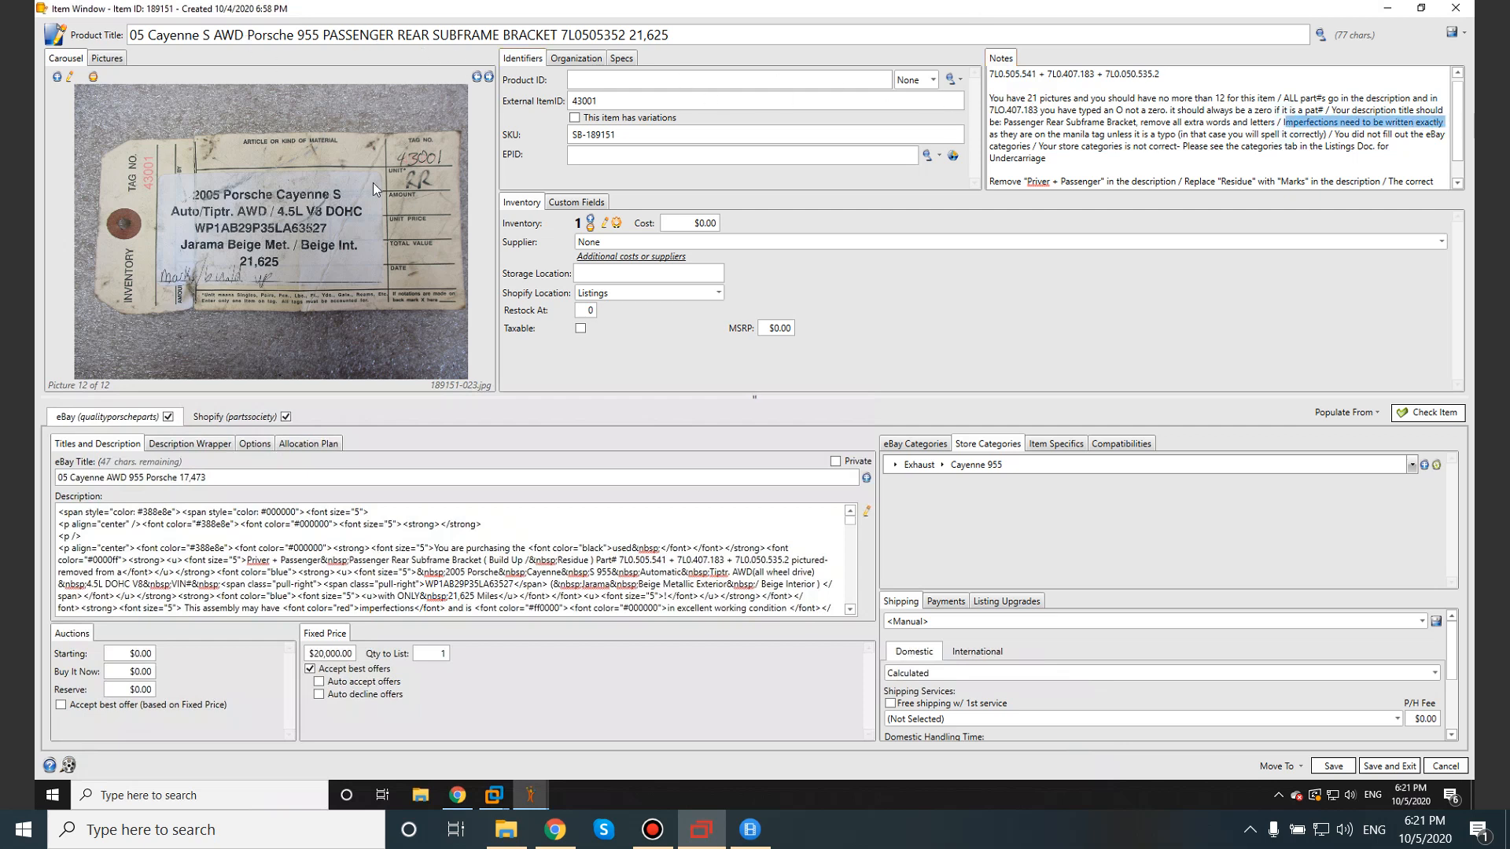
pyautogui.click(1267, 146)
pyautogui.scroll(-1, 1278, 136)
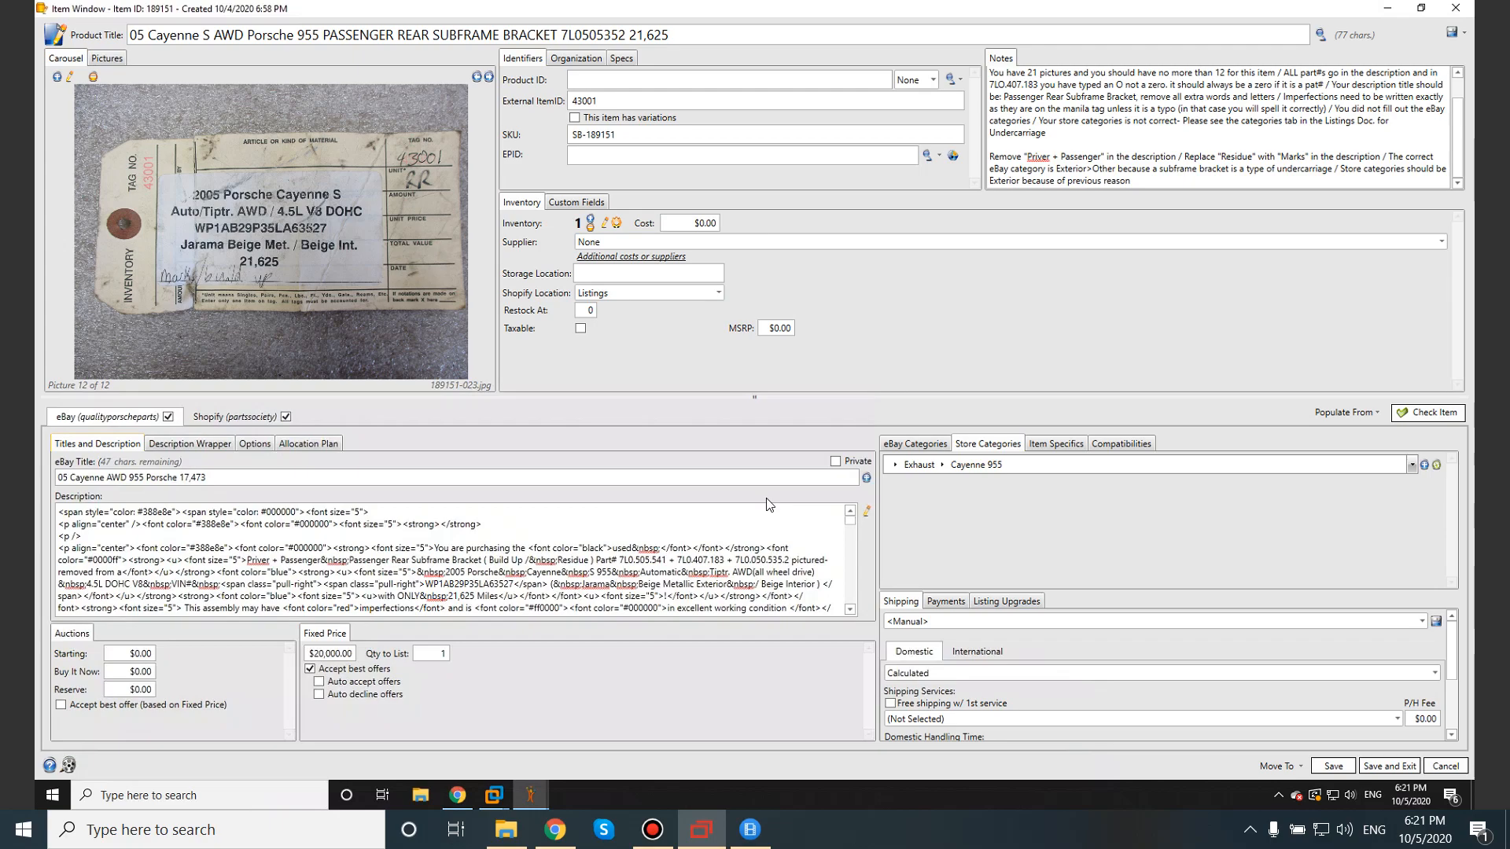
pyautogui.click(1408, 10)
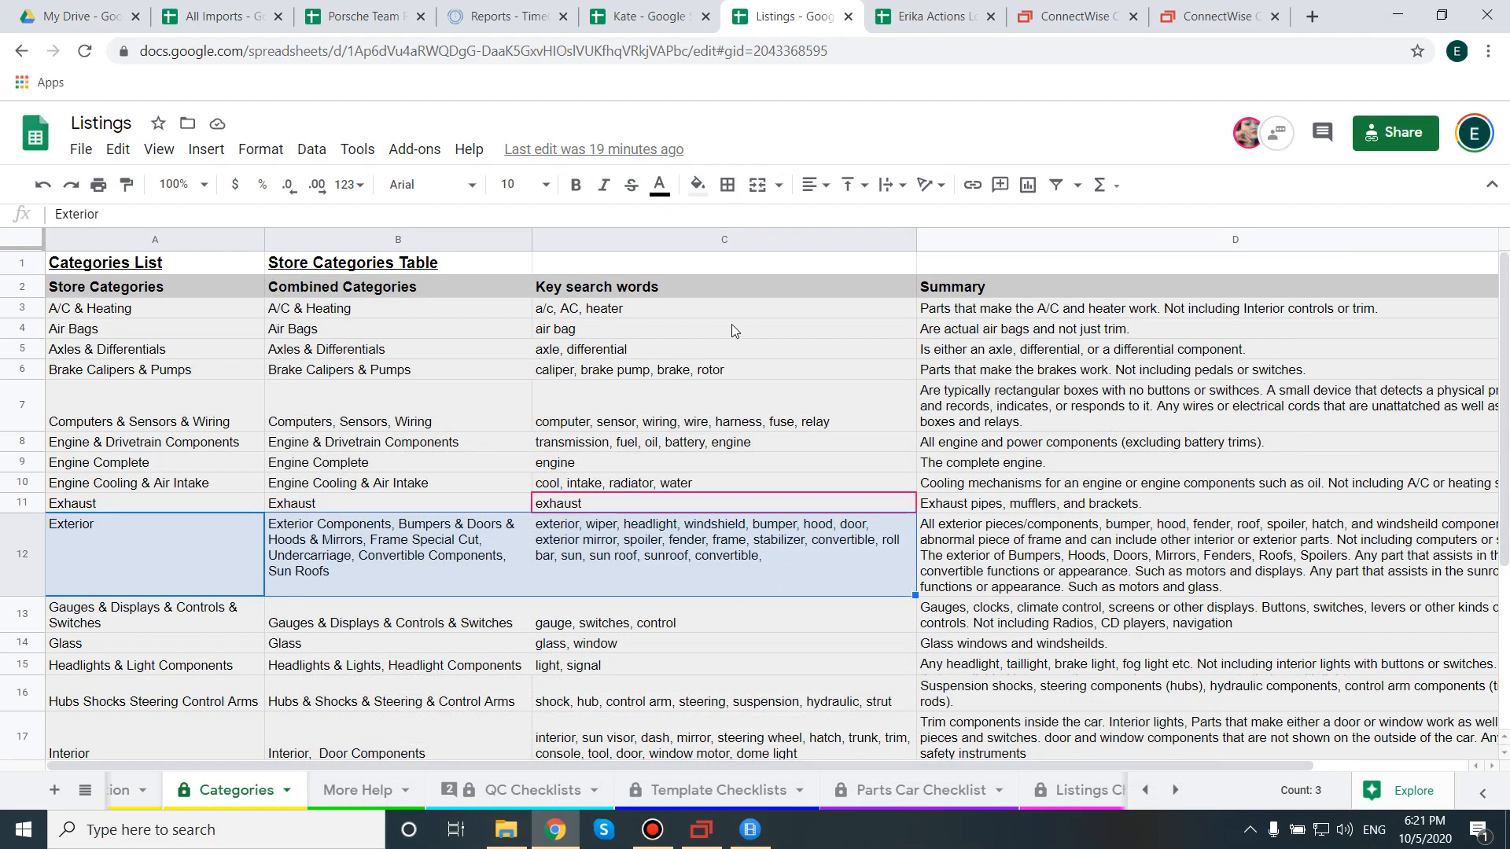
# On the QC Checklists sheet, strike through the tag-picture check in cell A5.
pyautogui.click(529, 788)
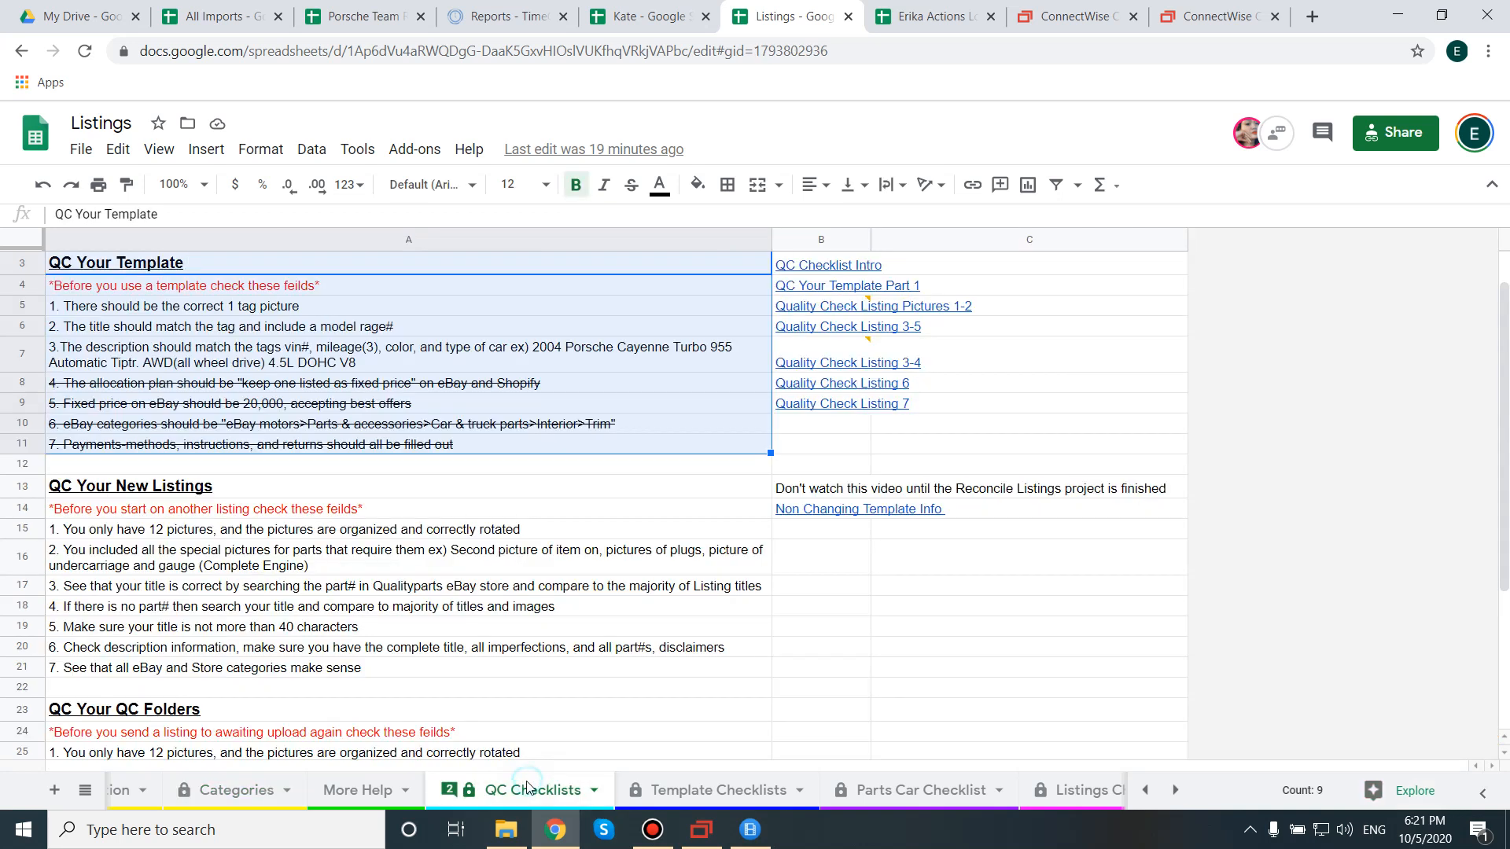
pyautogui.click(205, 309)
pyautogui.doubleClick(211, 306)
pyautogui.moveTo(338, 305); pyautogui.dragTo(4, 308)
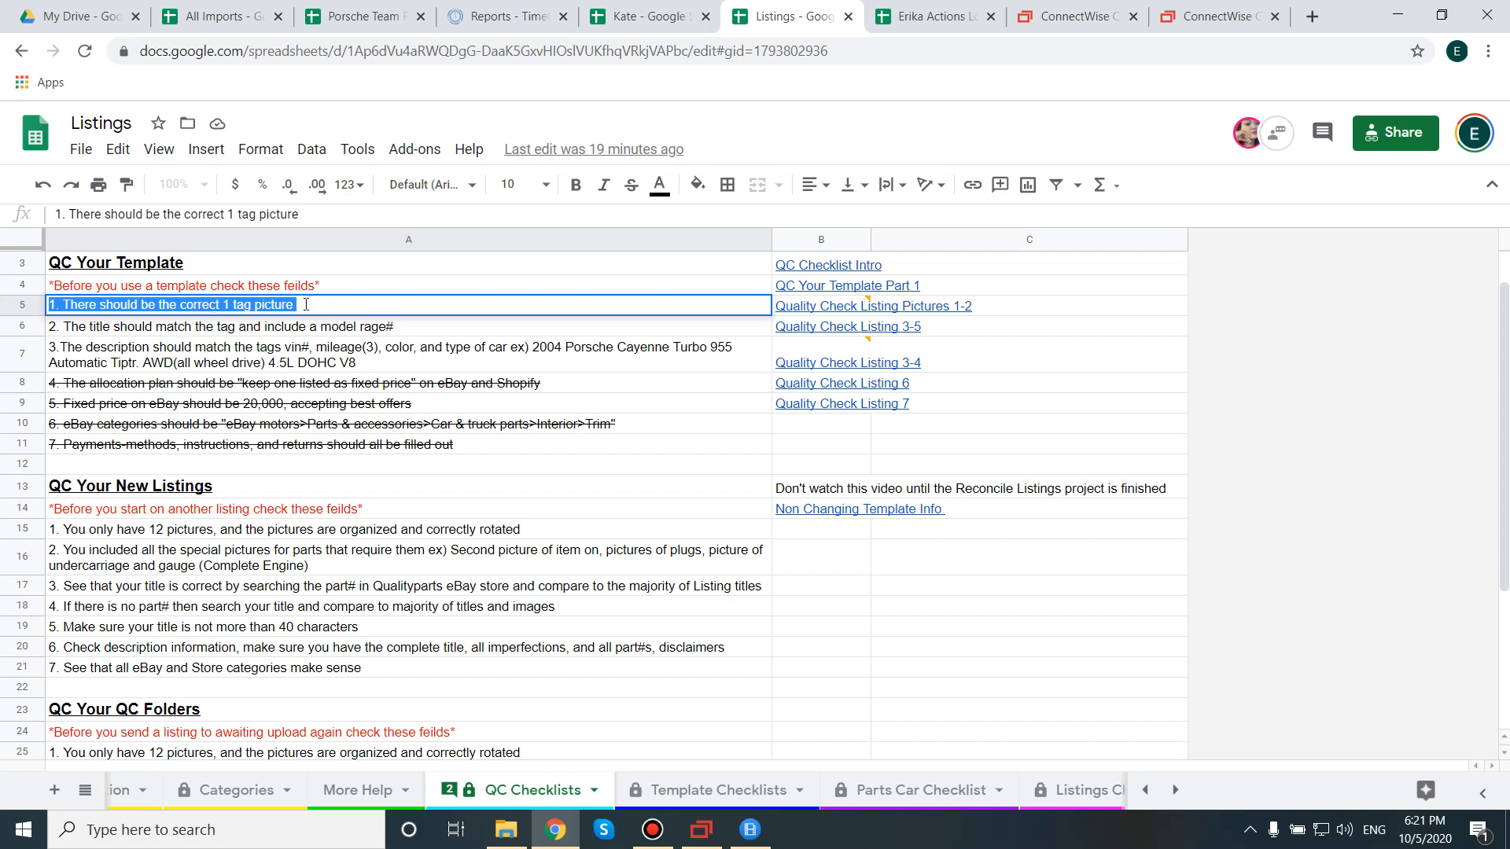
pyautogui.click(279, 332)
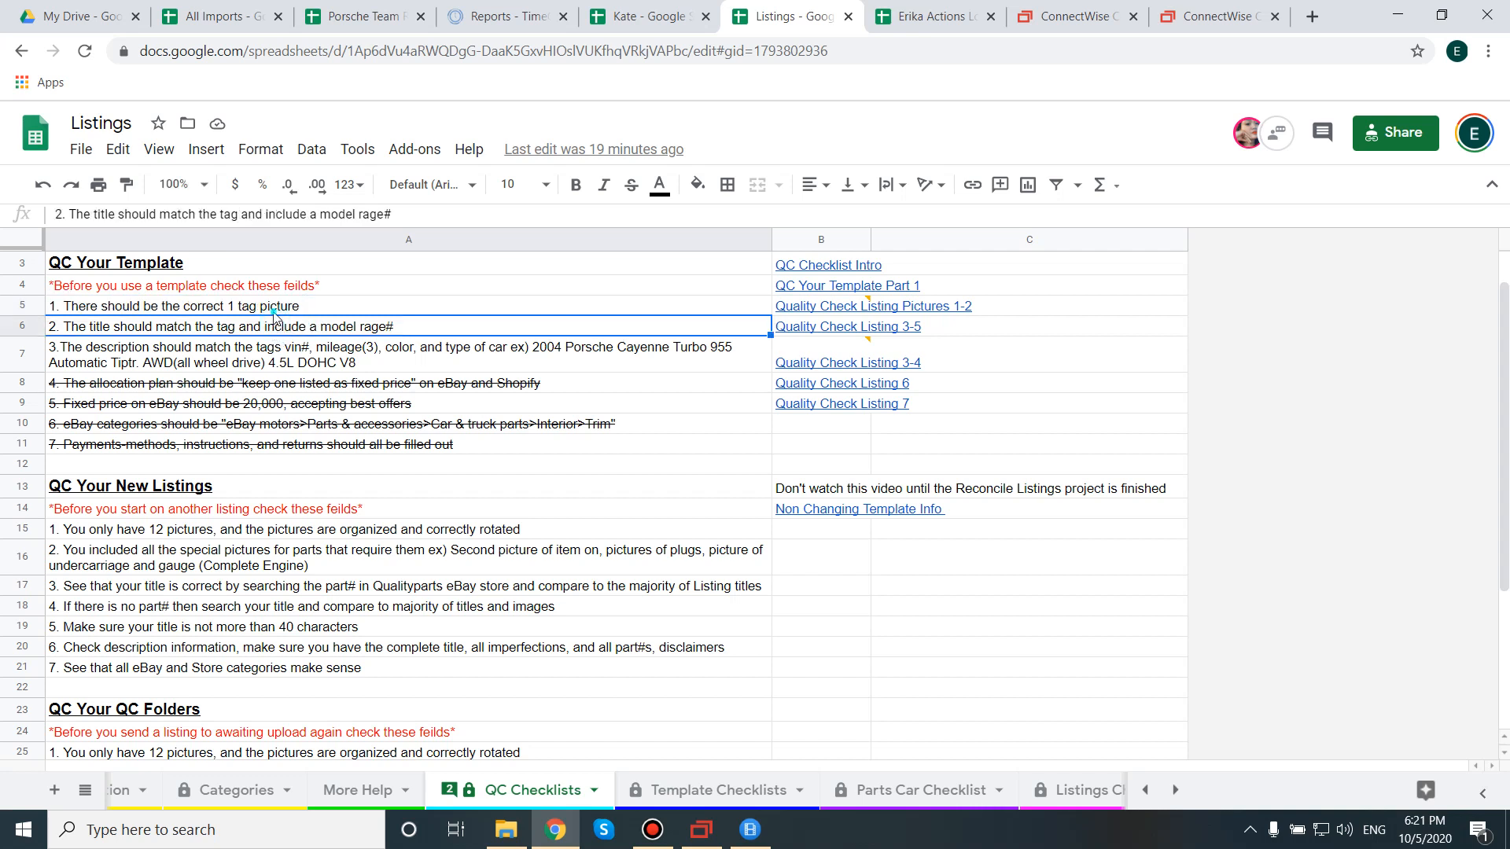
pyautogui.click(273, 311)
pyautogui.click(630, 186)
# Review the A6 title check's tag and model range part, then return to SixBit.
pyautogui.click(297, 333)
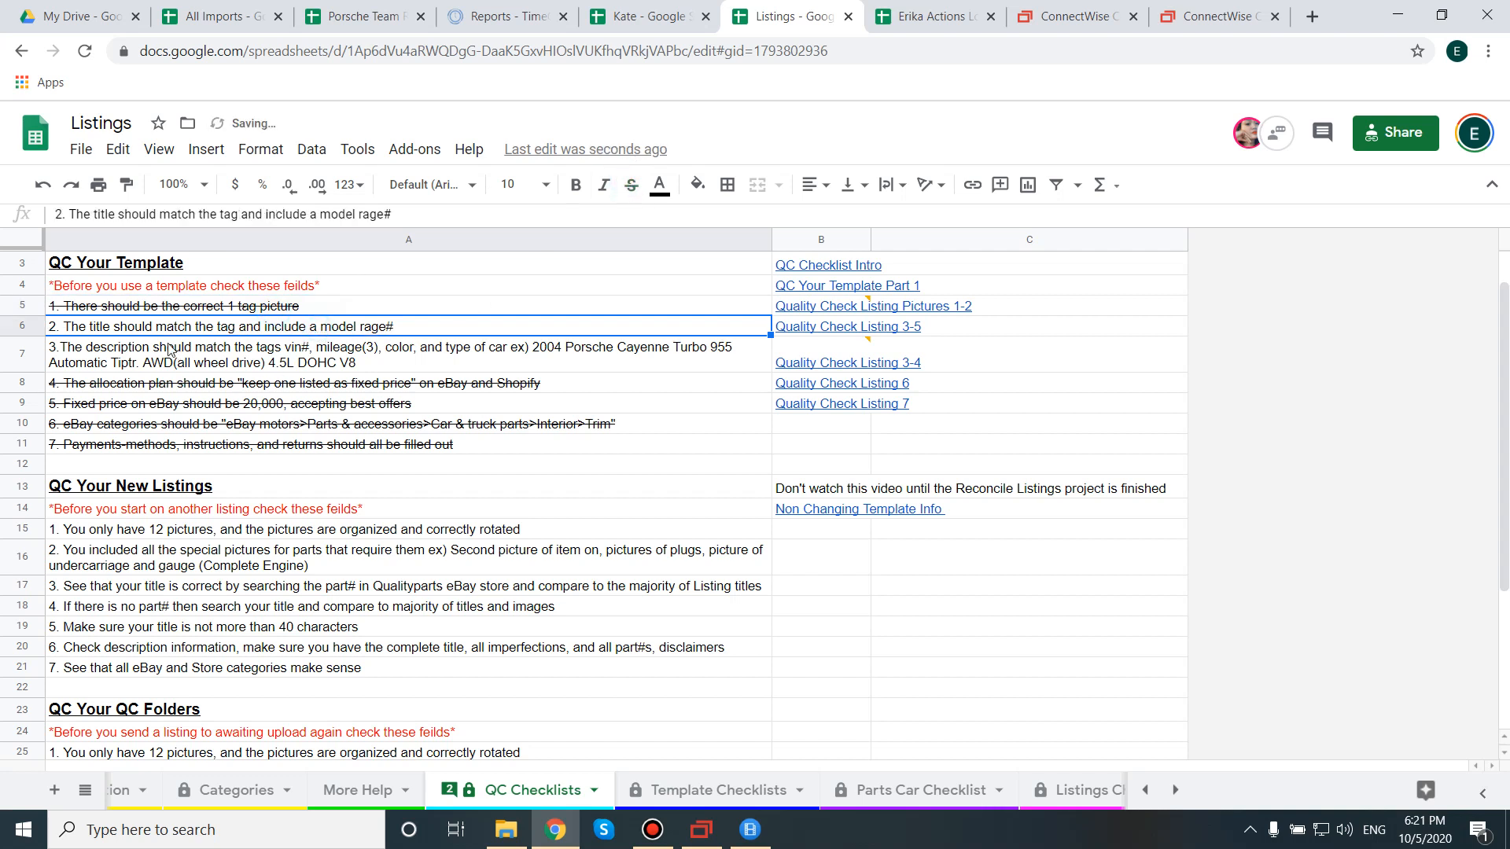
pyautogui.doubleClick(143, 330)
pyautogui.moveTo(213, 325); pyautogui.dragTo(386, 326)
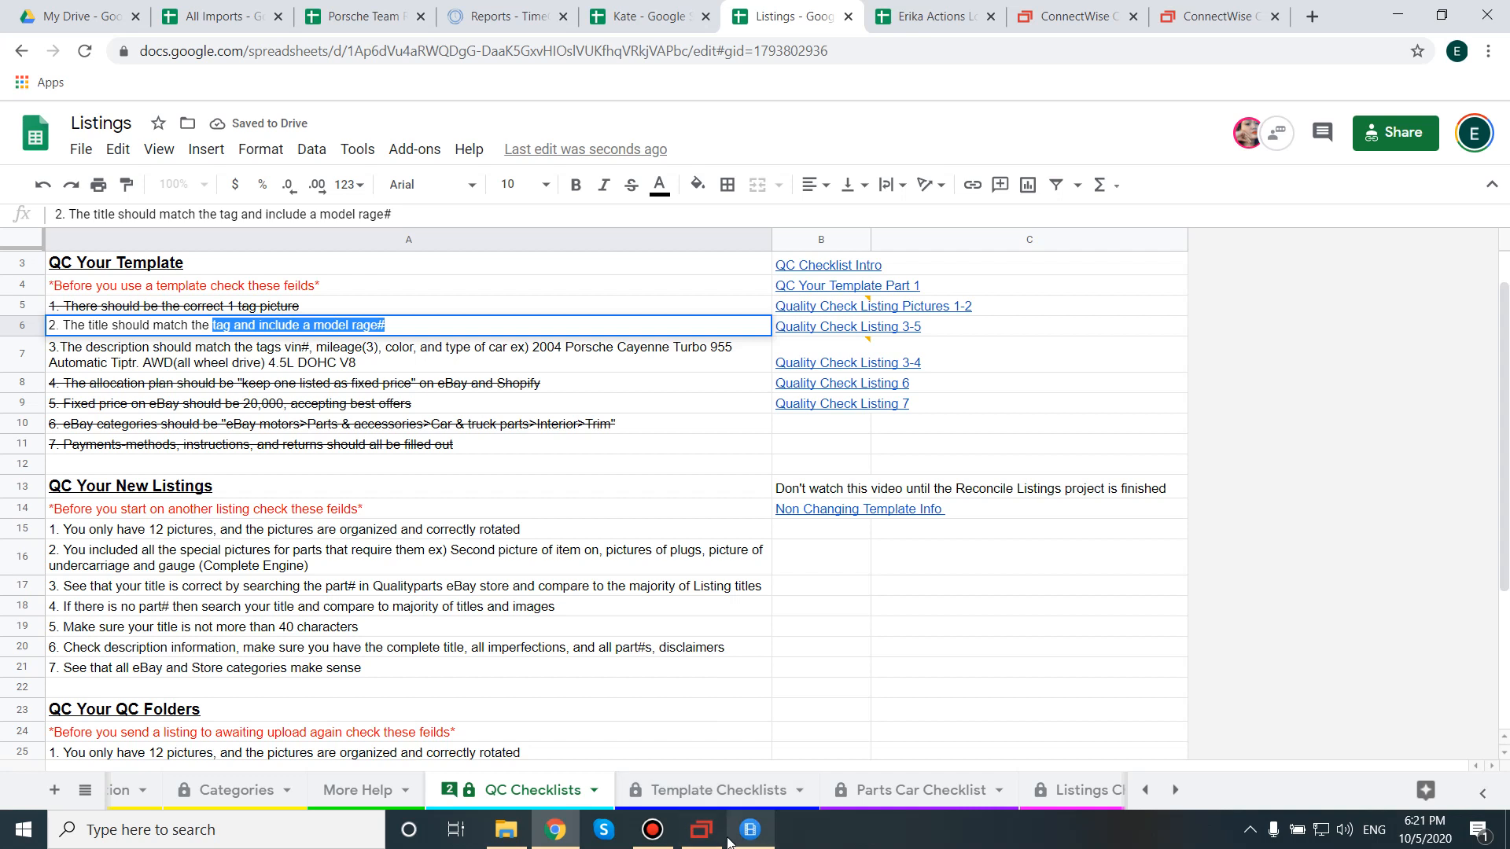
pyautogui.click(702, 831)
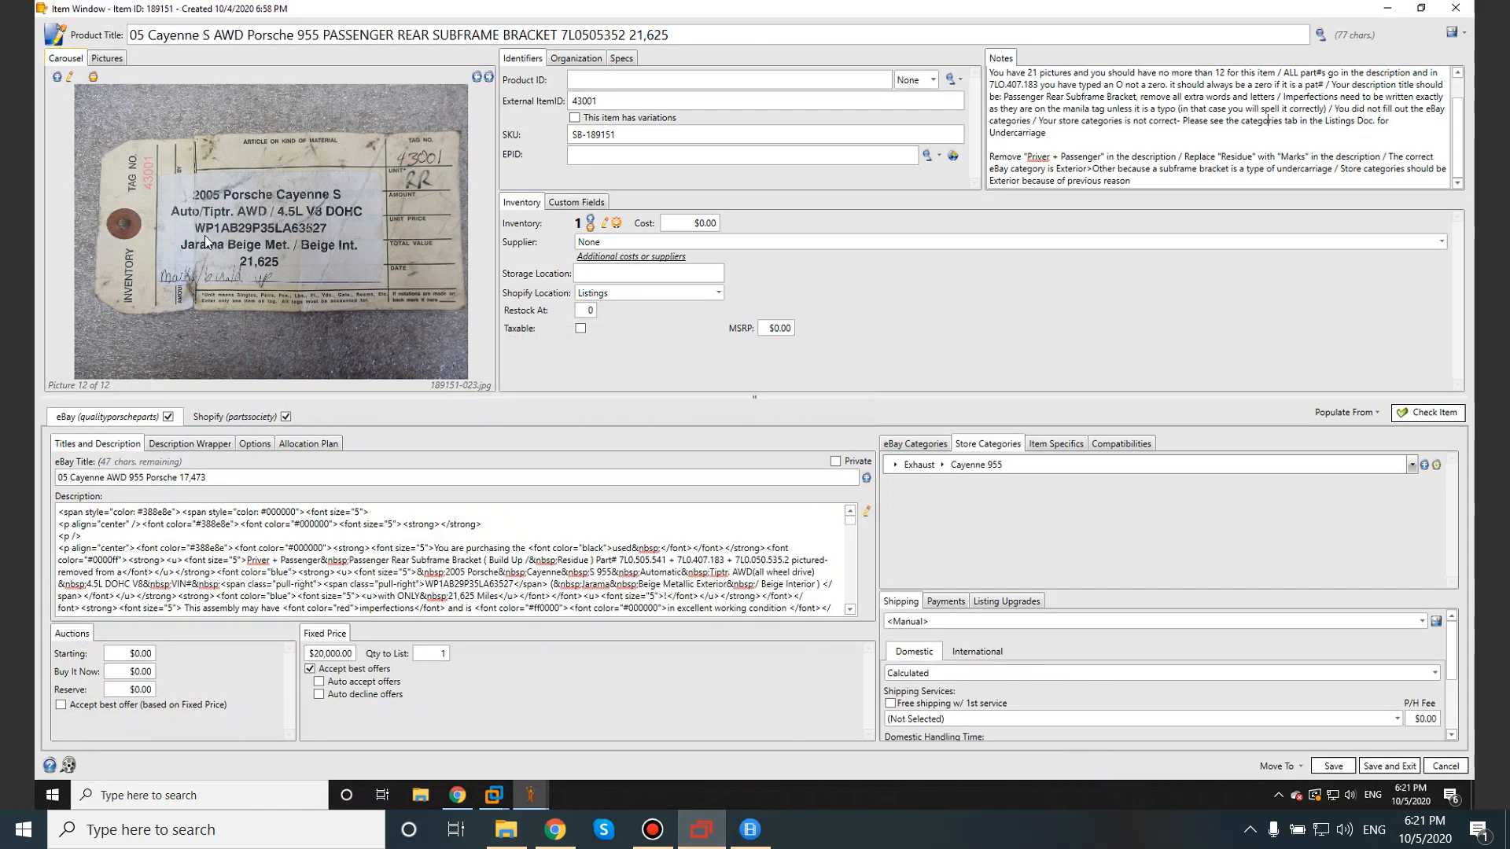
# Compare the product title's year, model and 955 range with the tag, then minimize the remote session.
pyautogui.moveTo(133, 34); pyautogui.dragTo(320, 38)
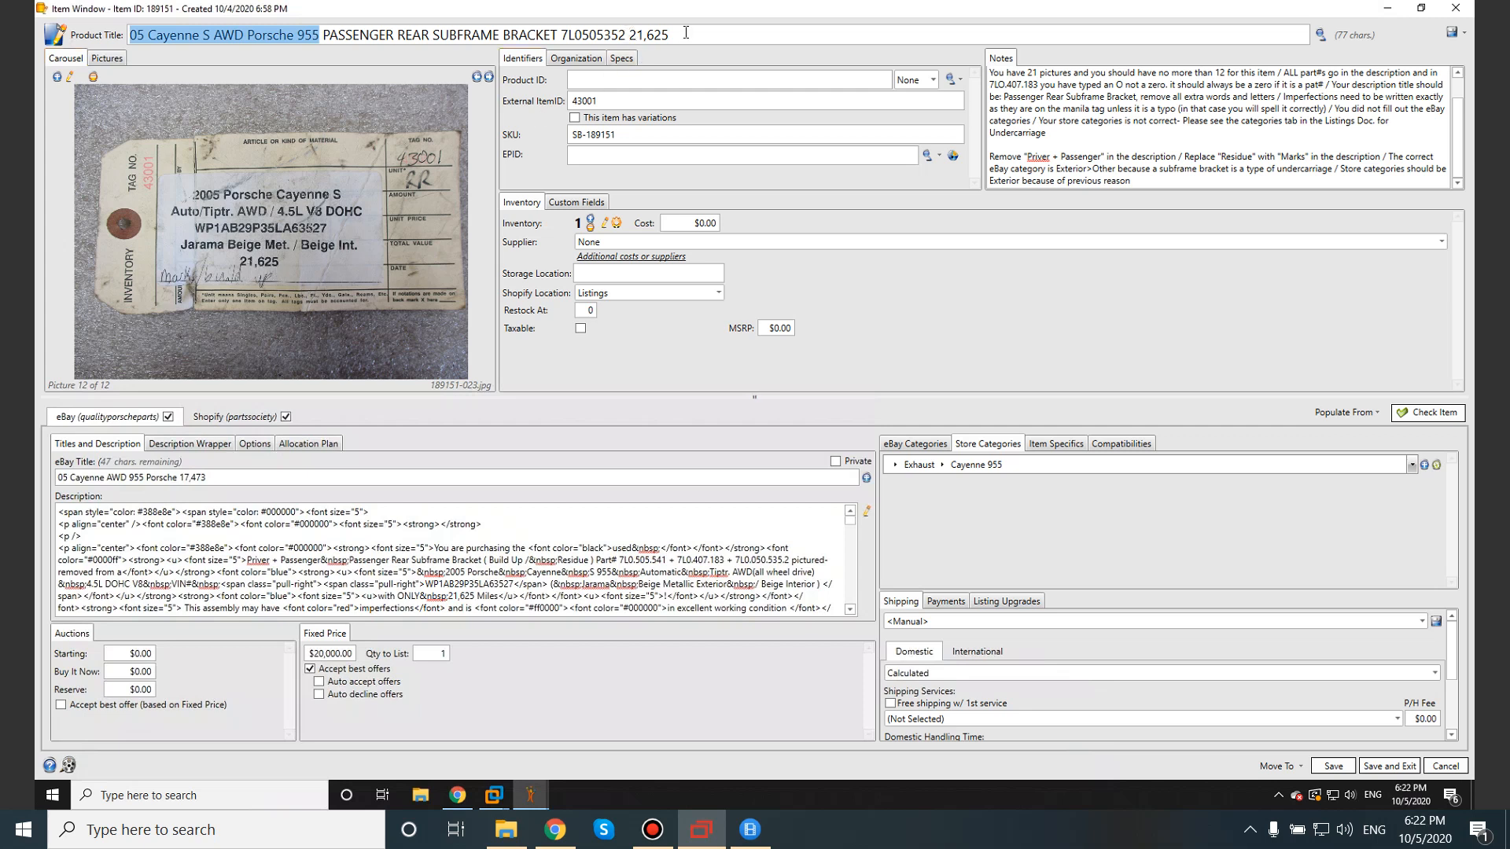
pyautogui.click(304, 35)
pyautogui.doubleClick(304, 35)
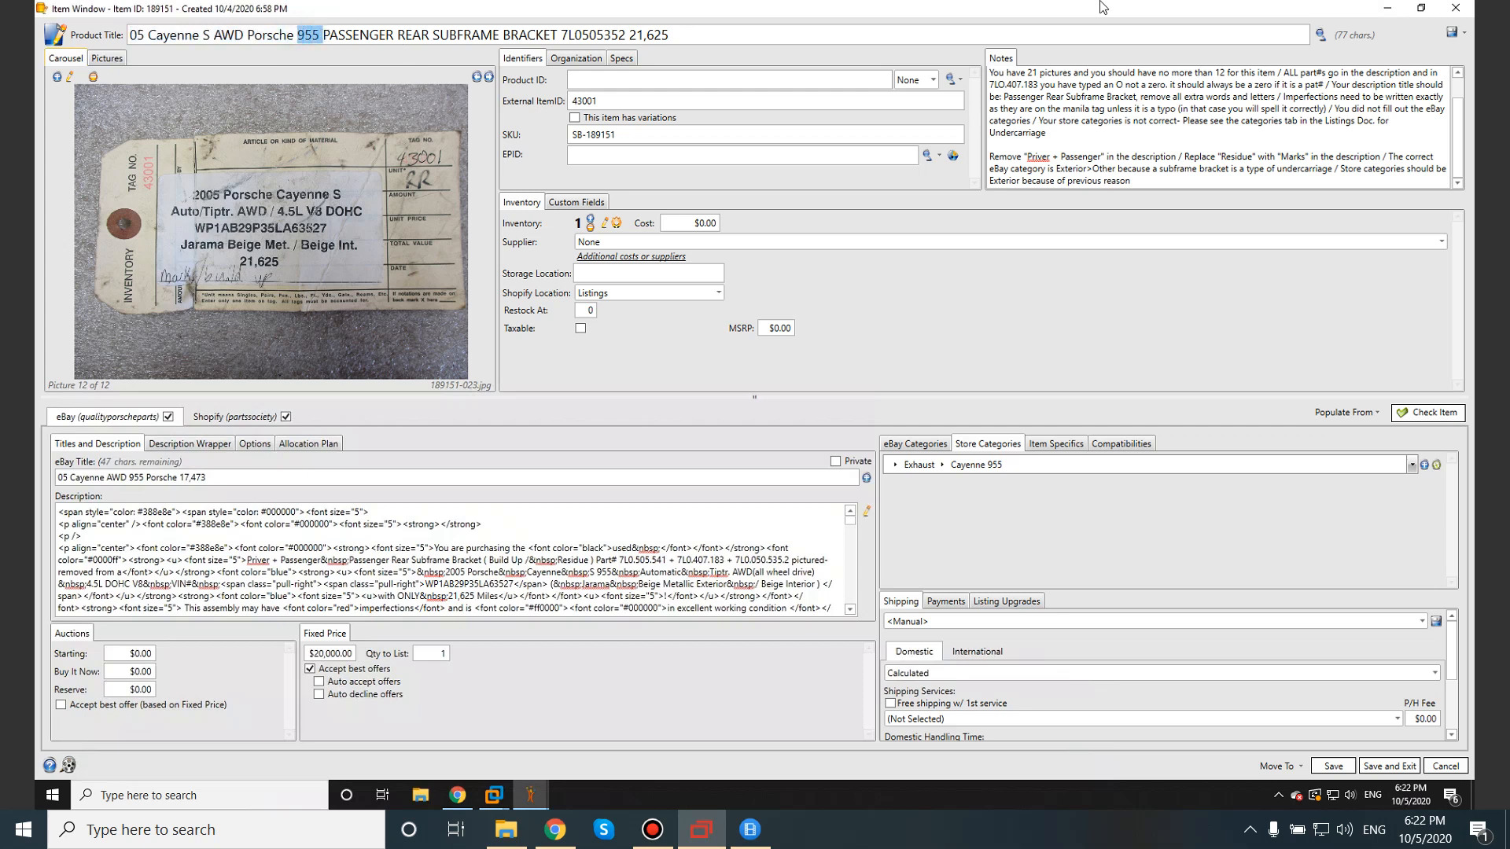
pyautogui.click(1396, 8)
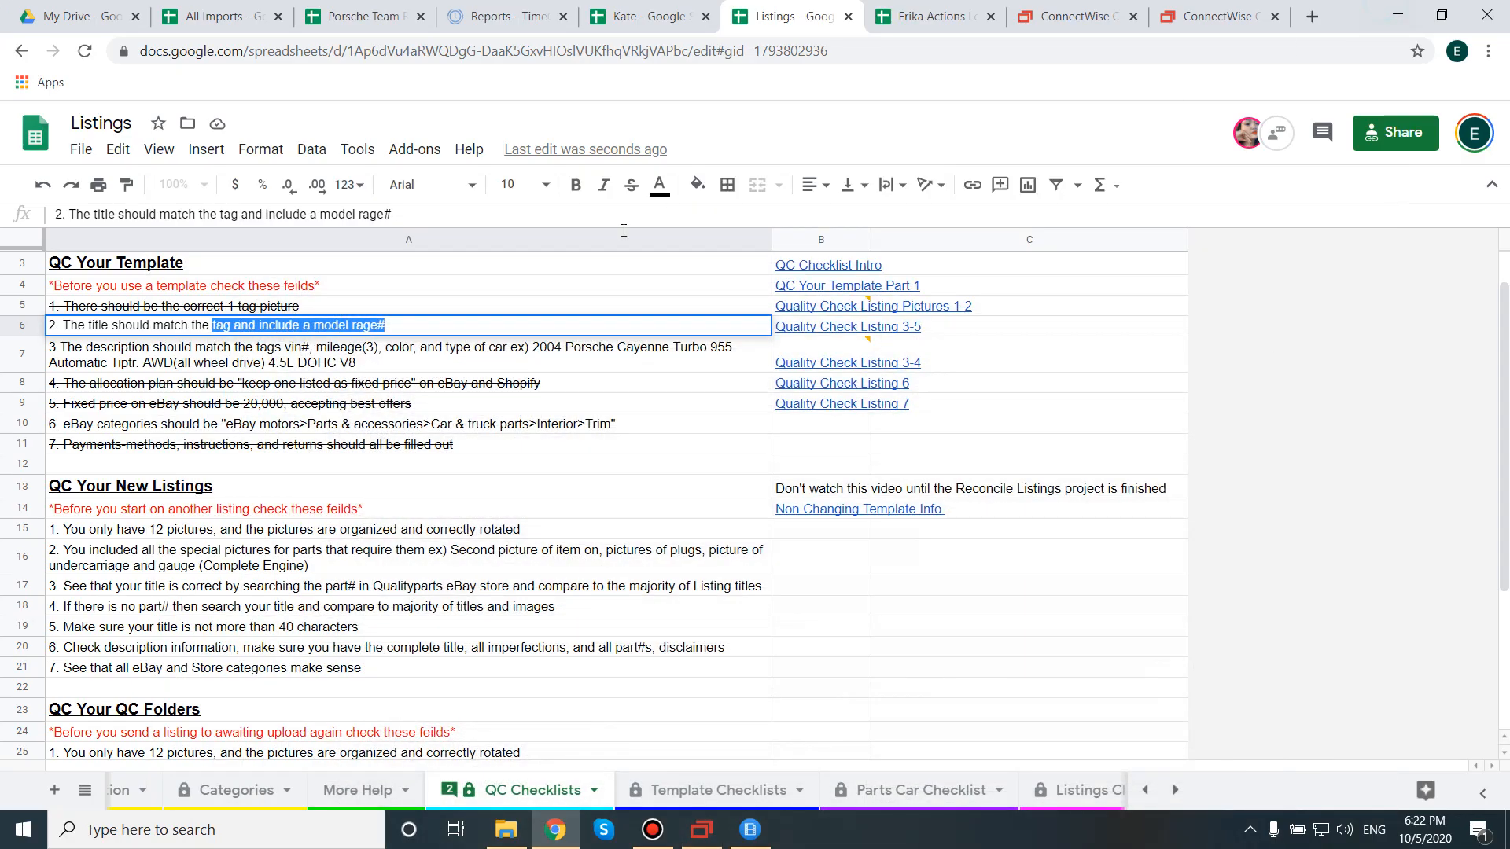
# On the More Help sheet, confirm 955 is the 2002-2007 Cayenne in the model table.
pyautogui.click(352, 790)
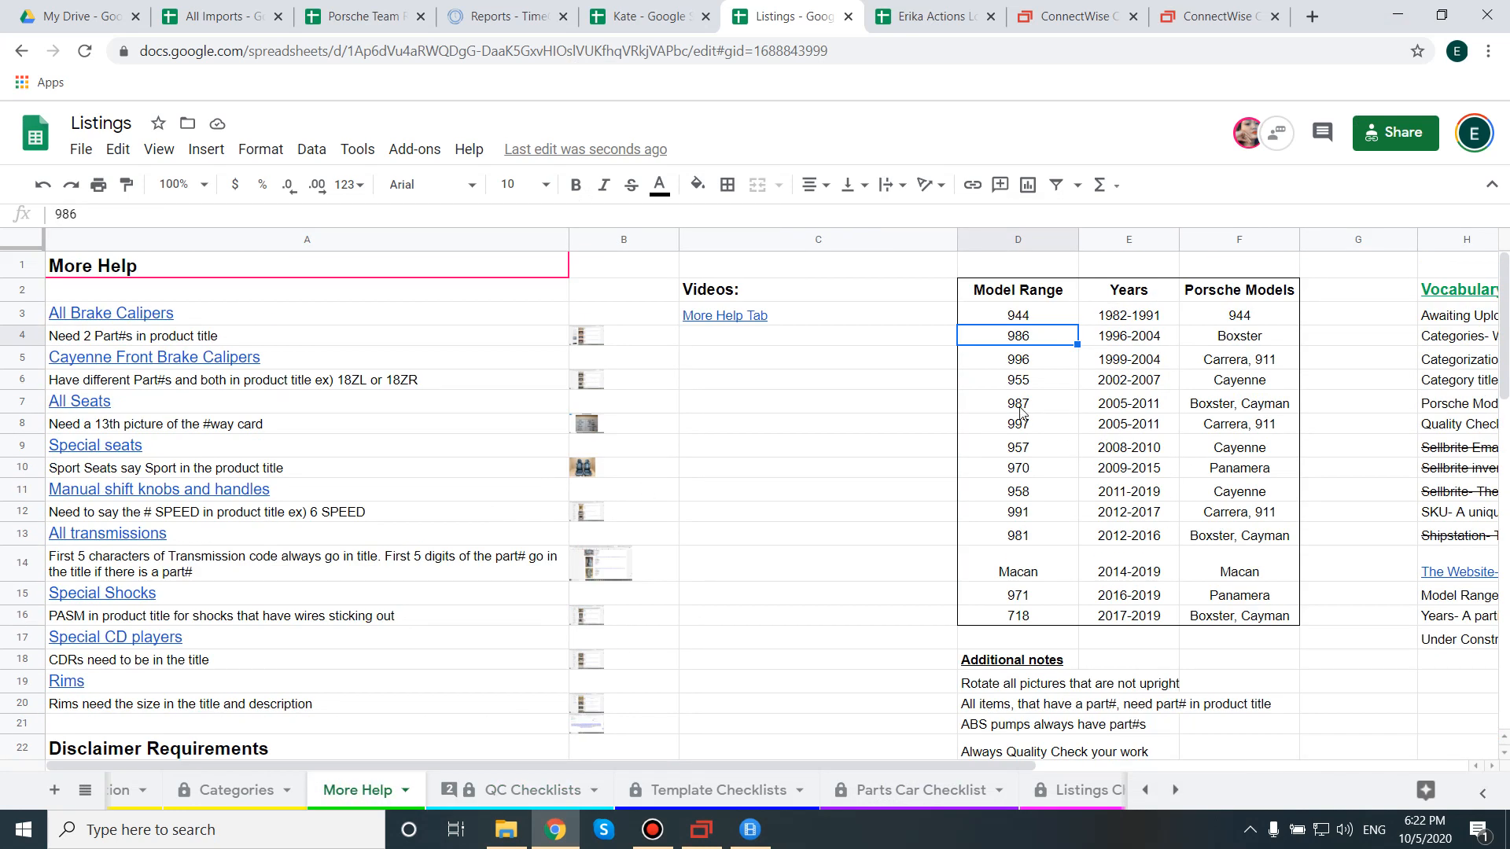
pyautogui.click(1243, 387)
pyautogui.click(1134, 387)
pyautogui.click(1047, 385)
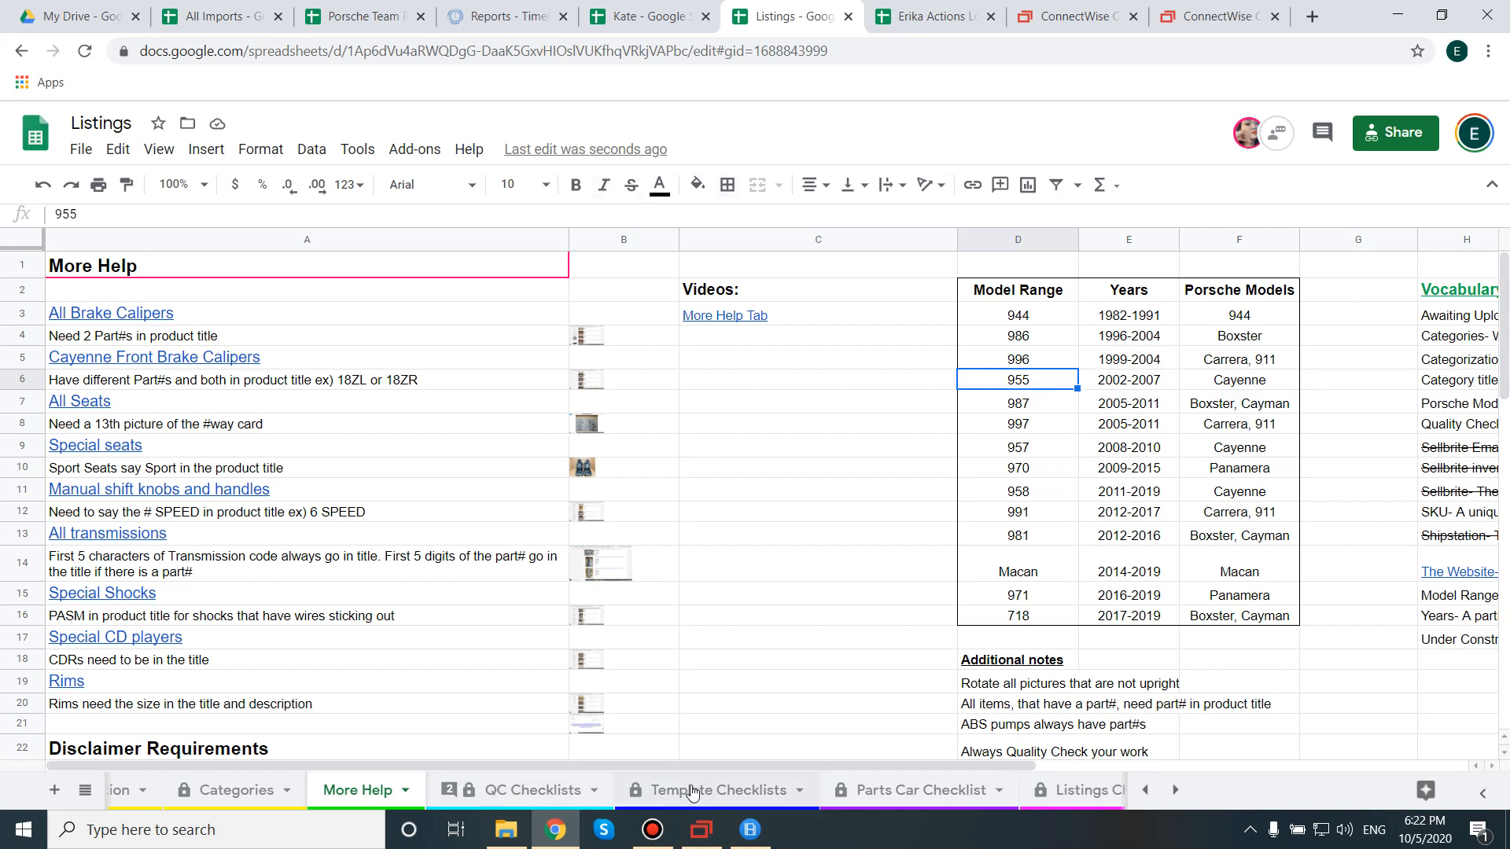
# Review the A7 description check's VIN, mileage and example description, then return to SixBit.
pyautogui.click(504, 789)
pyautogui.click(181, 346)
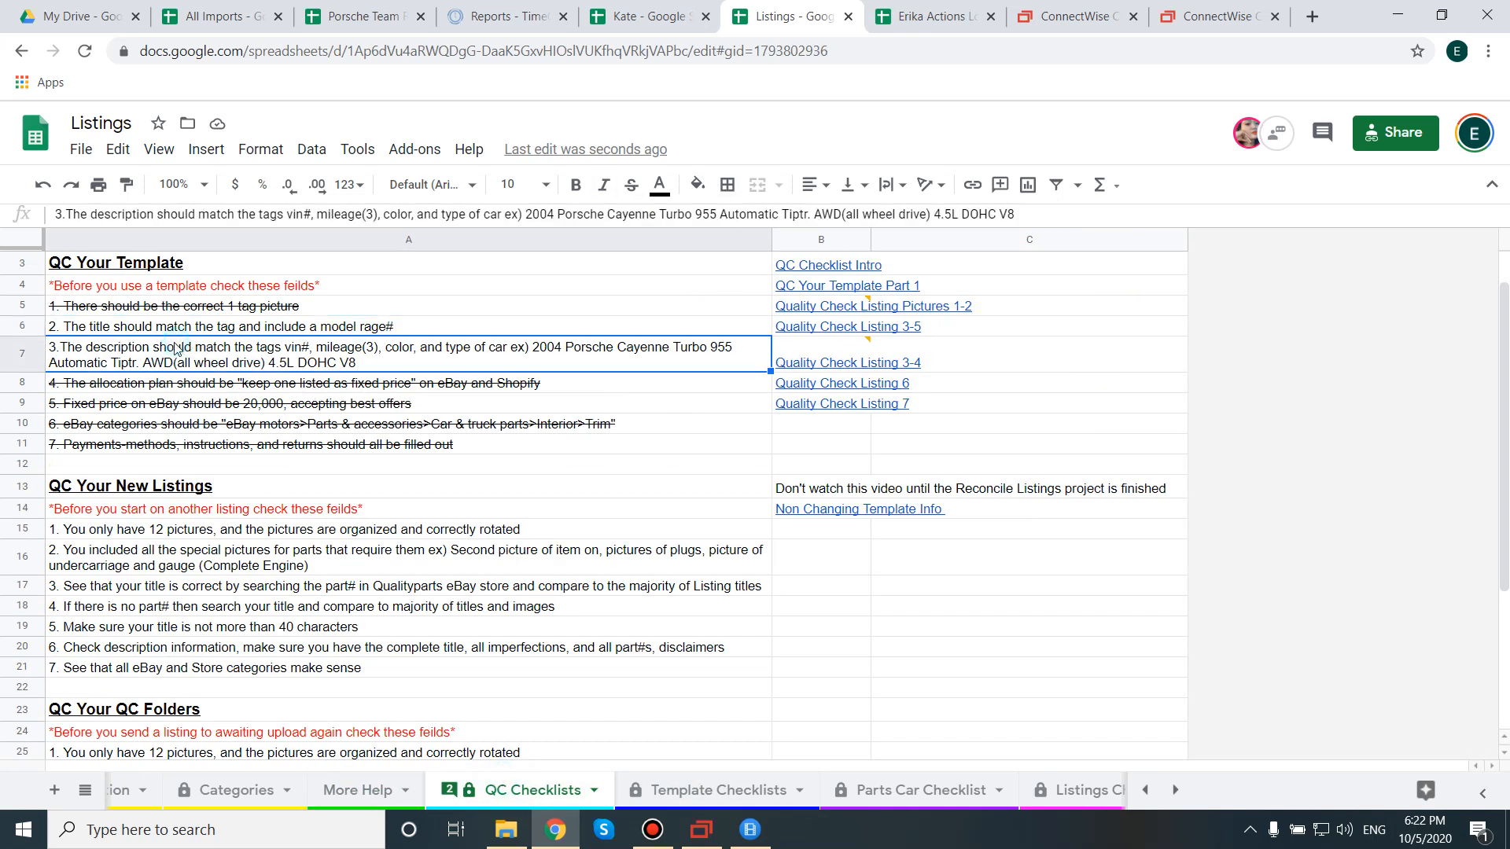
pyautogui.doubleClick(161, 347)
pyautogui.doubleClick(295, 348)
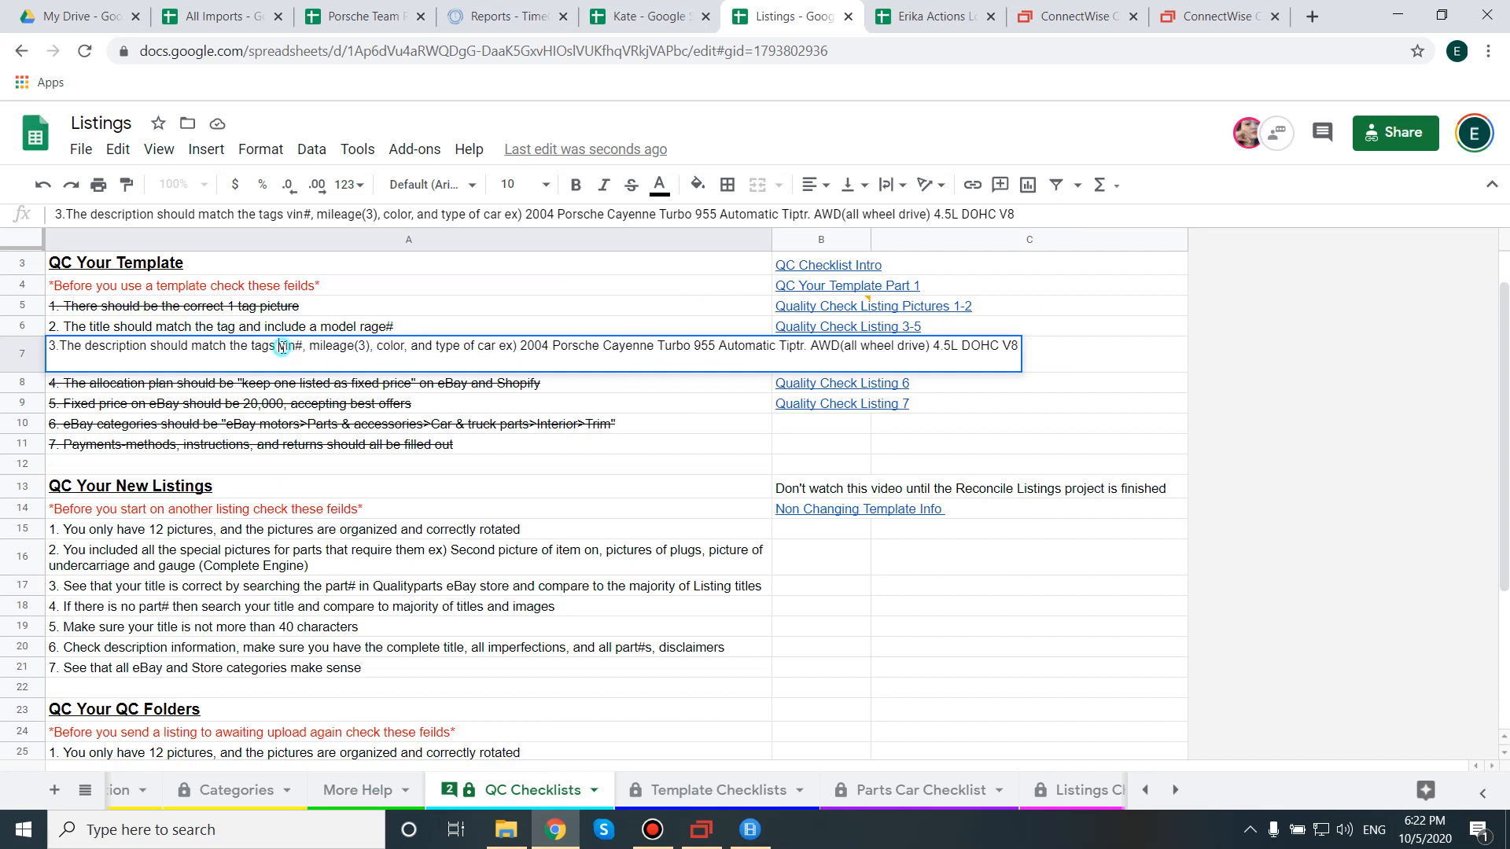
pyautogui.moveTo(312, 347); pyautogui.dragTo(408, 350)
pyautogui.click(378, 347)
pyautogui.moveTo(522, 347); pyautogui.dragTo(711, 364)
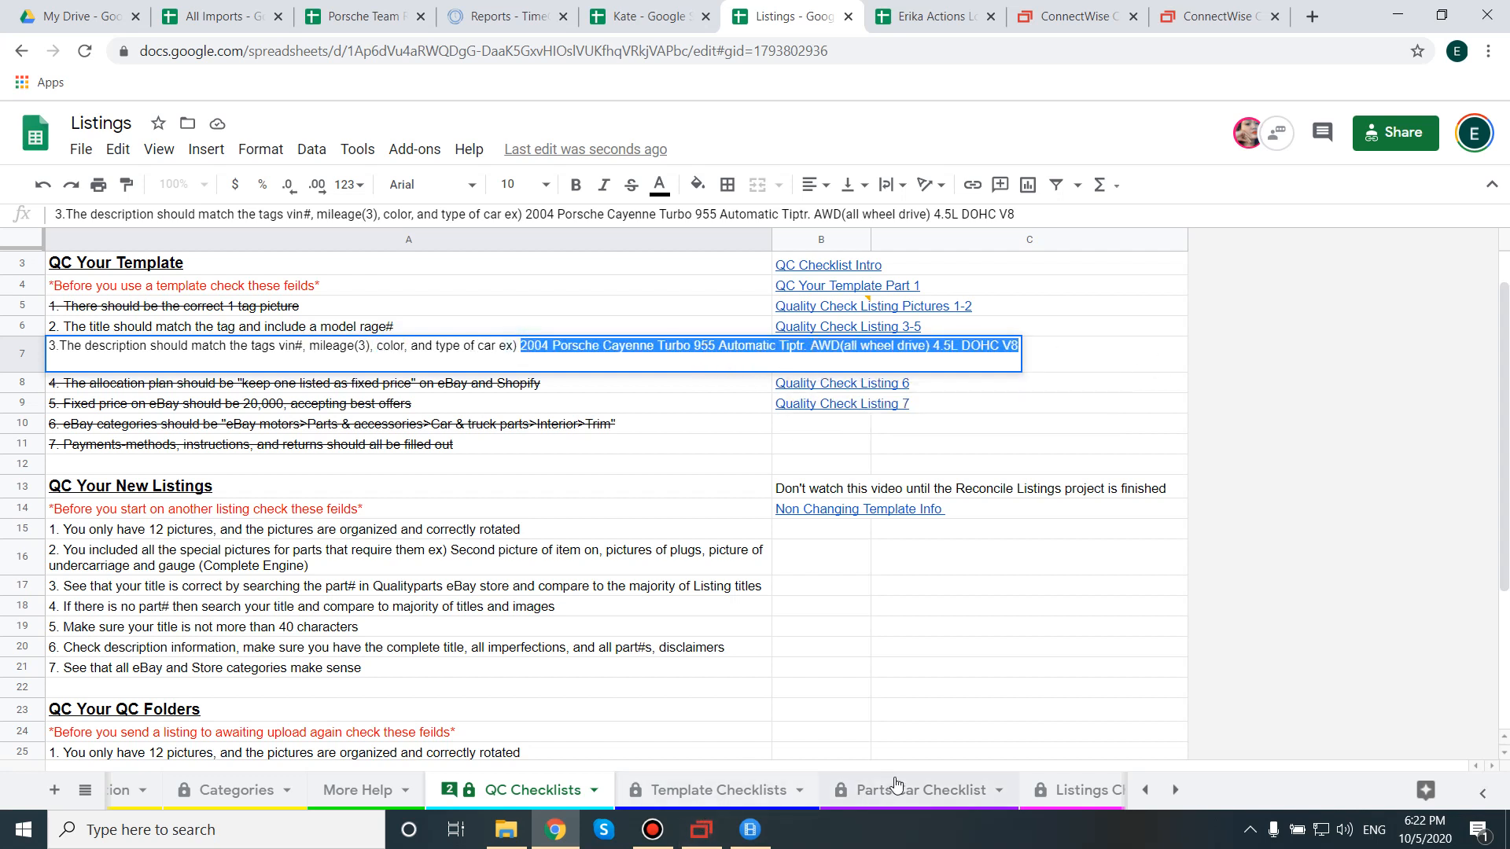
pyautogui.click(698, 827)
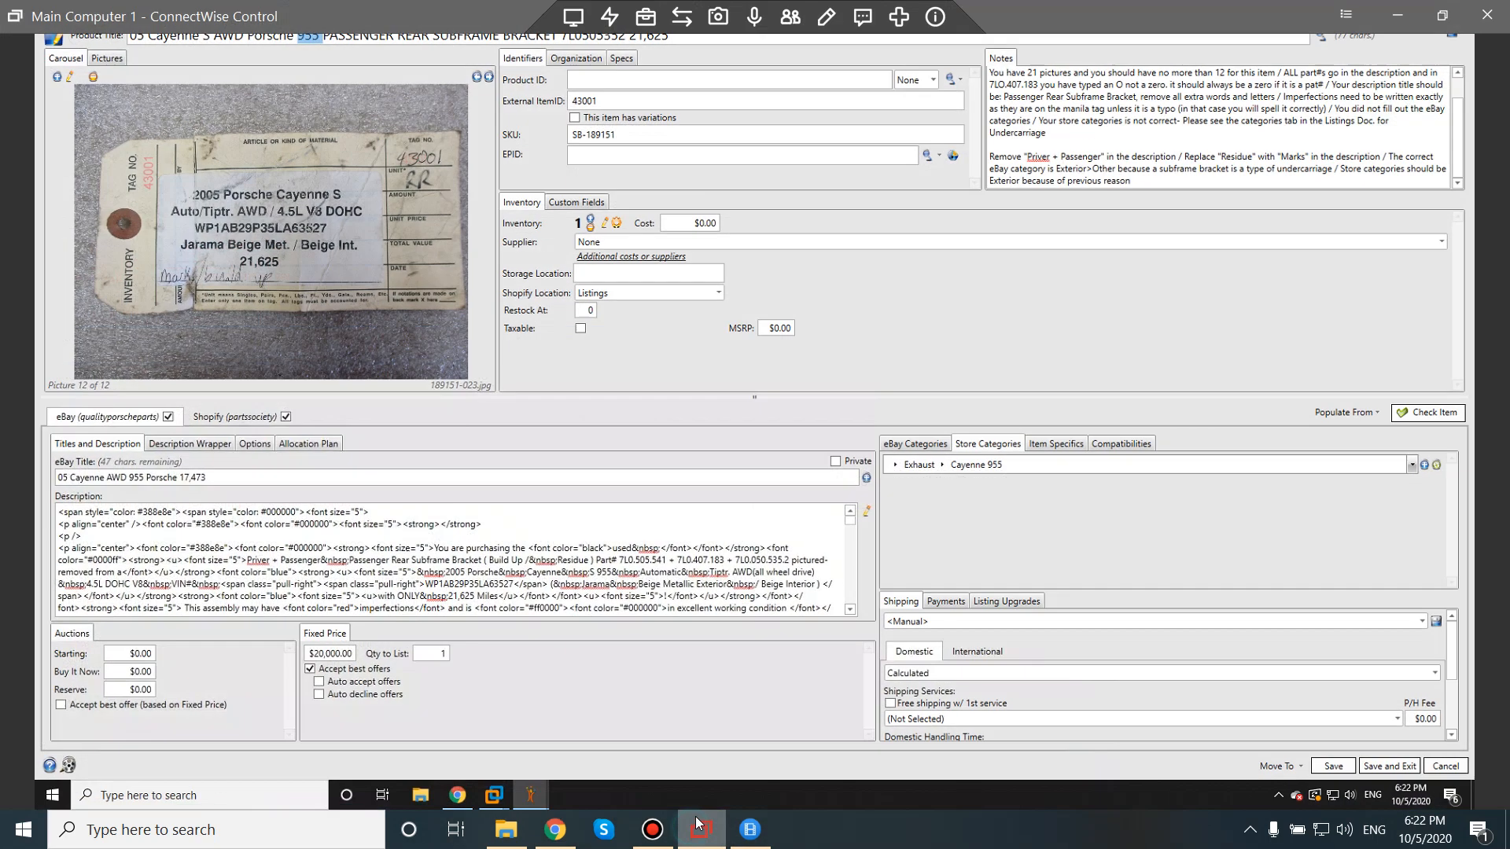
# Open the description in the HTML editor and check the year 2005 and model phrase.
pyautogui.click(519, 28)
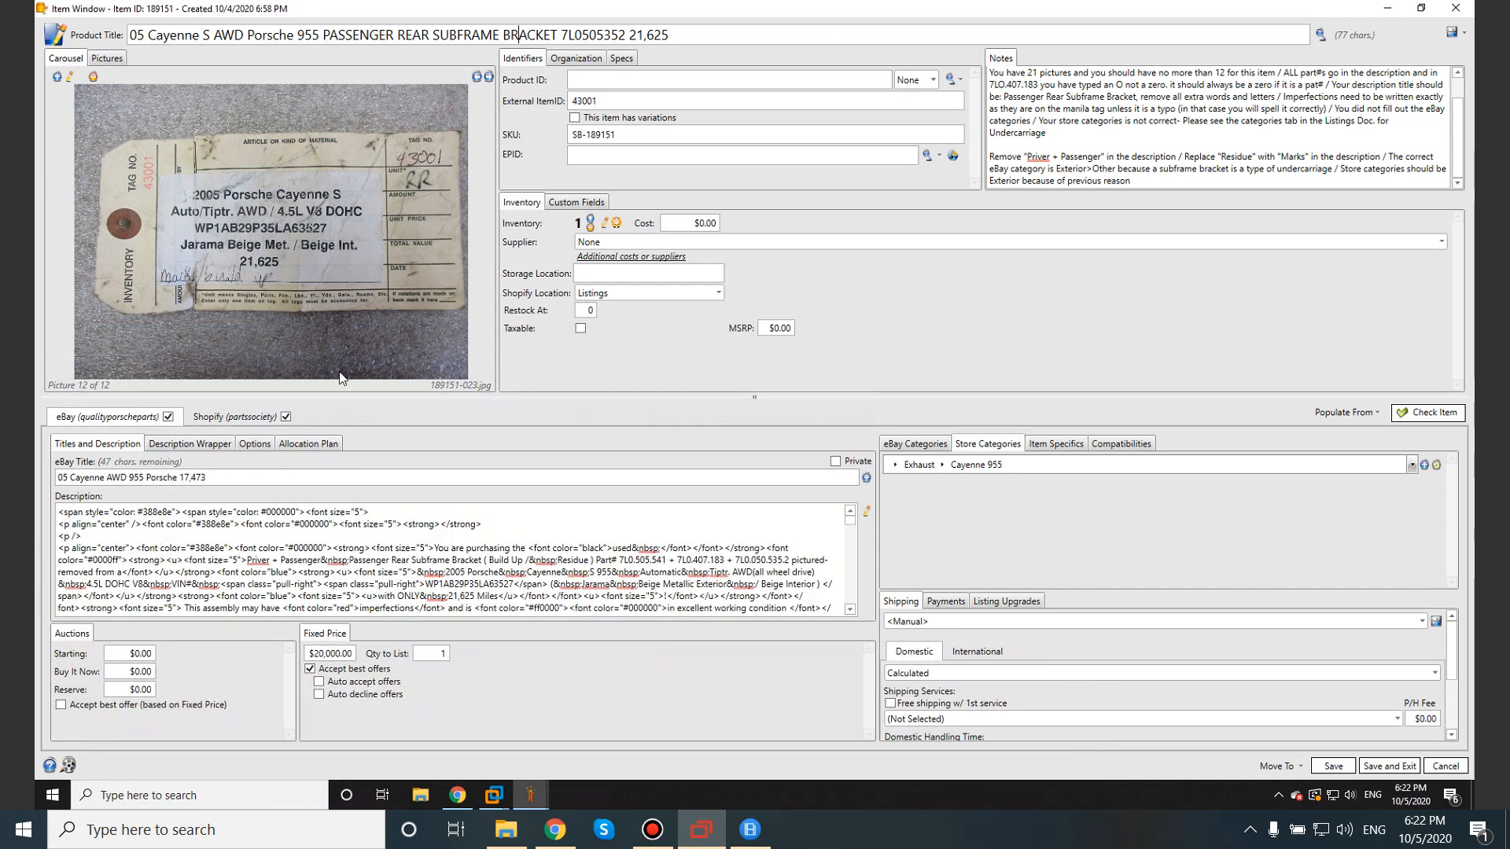
pyautogui.click(864, 514)
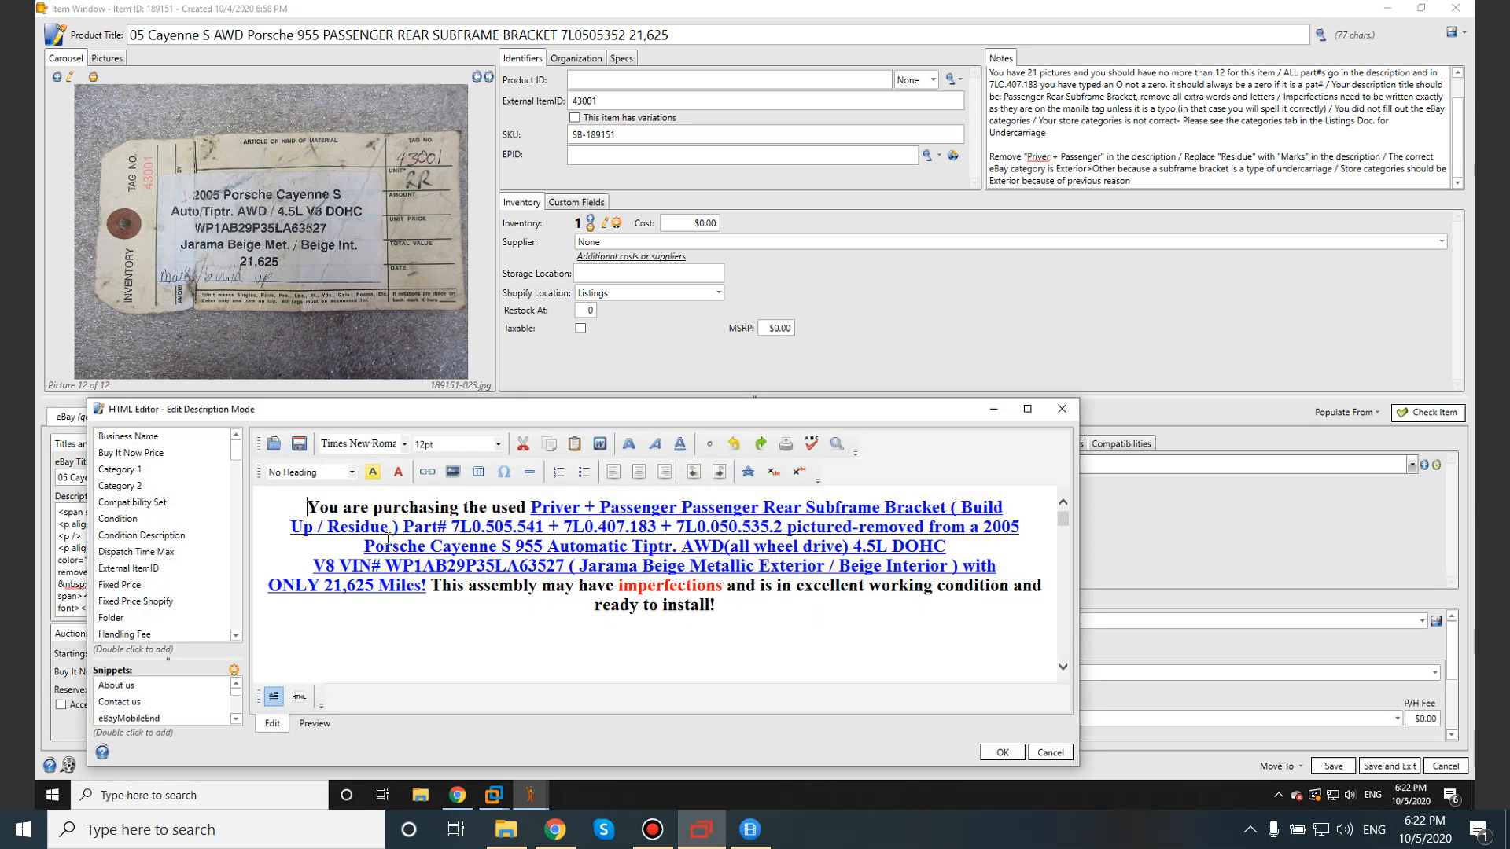
pyautogui.doubleClick(995, 535)
pyautogui.click(366, 548)
pyautogui.moveTo(366, 548); pyautogui.dragTo(700, 548)
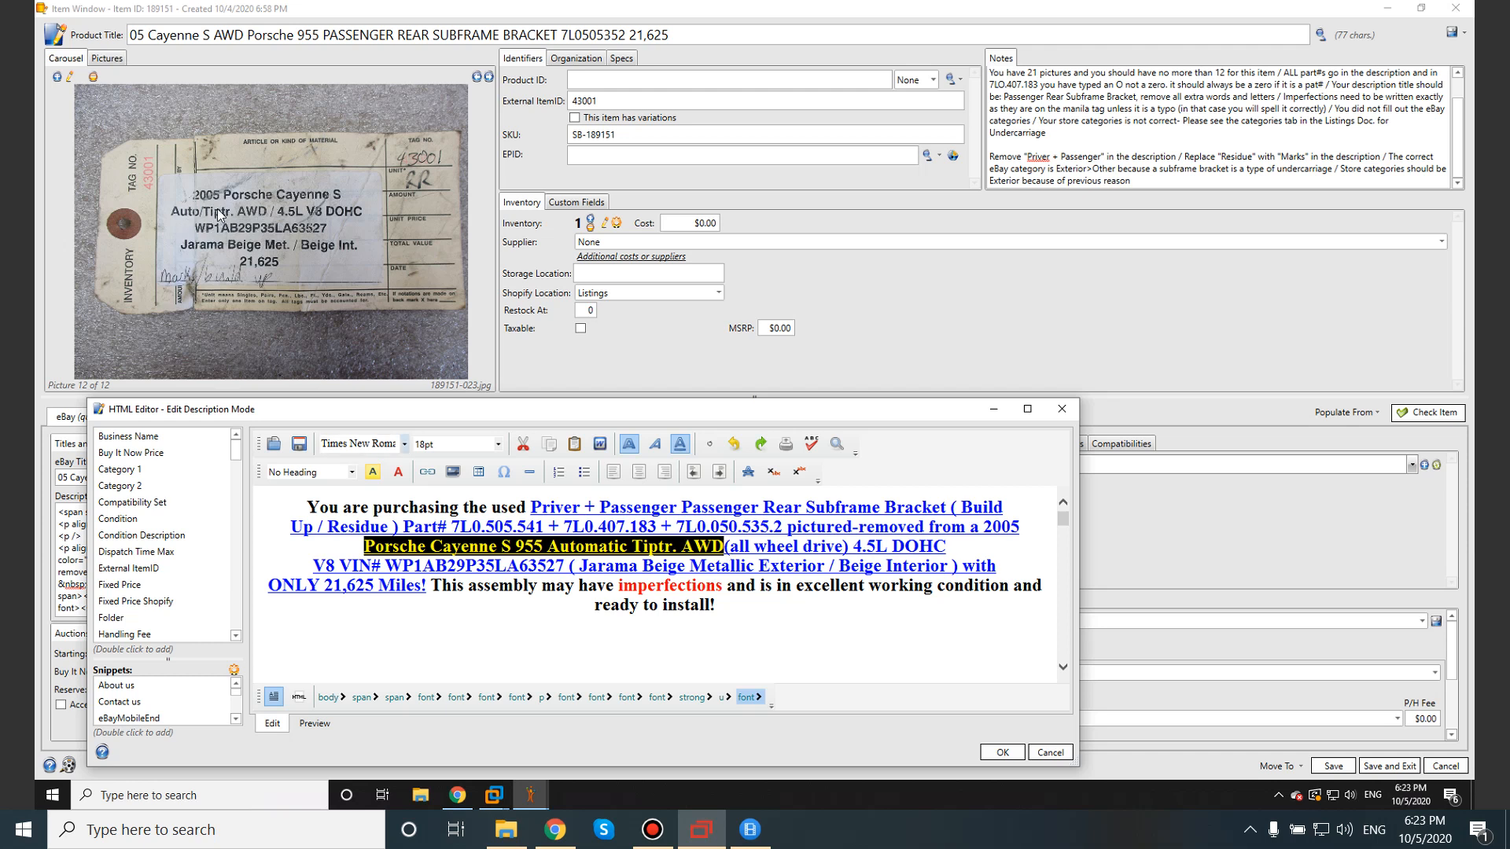
pyautogui.click(725, 548)
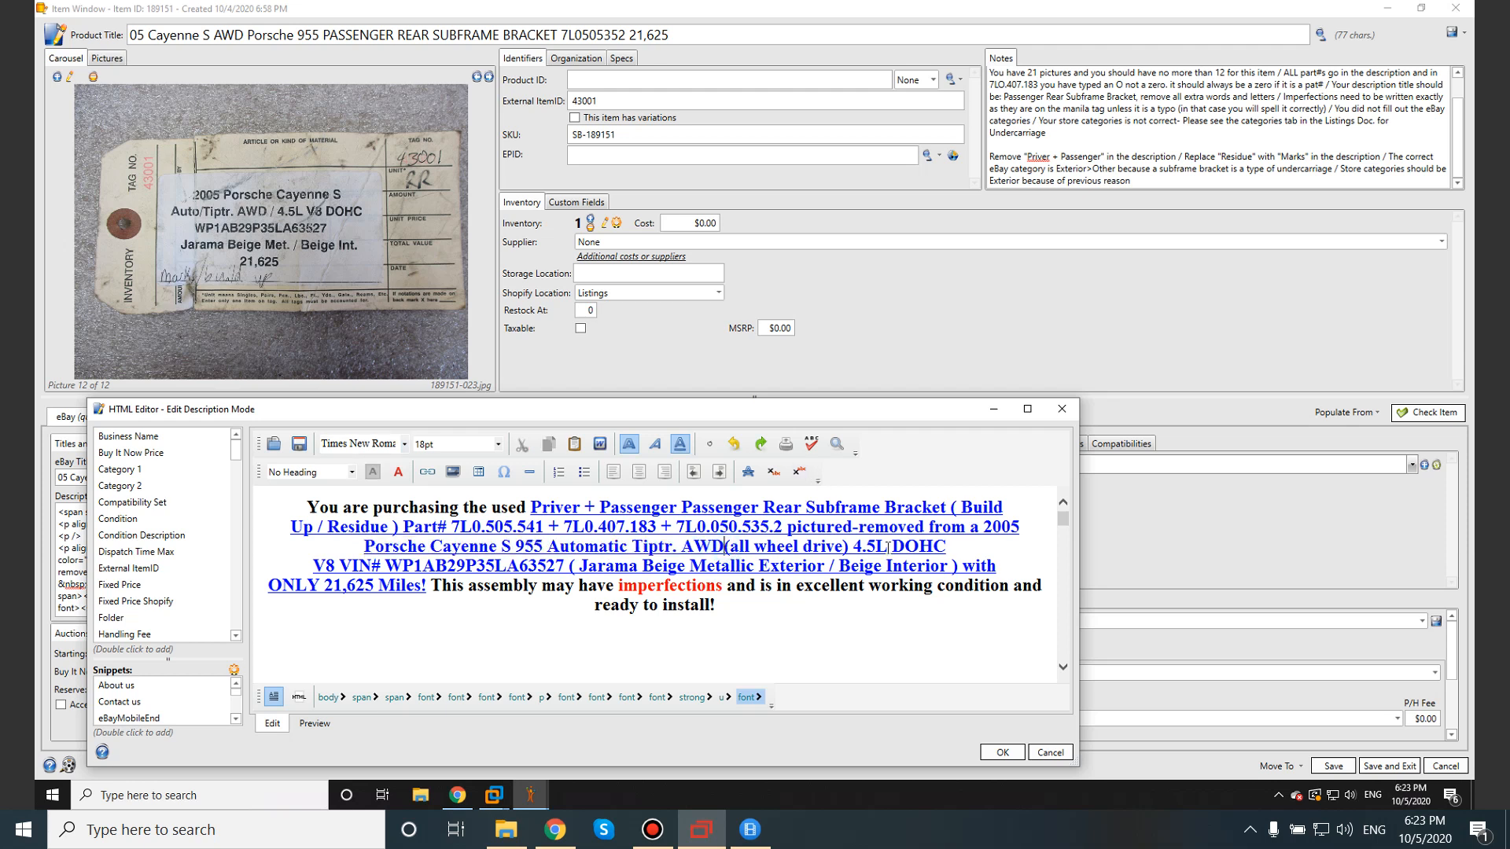
# Check the 4.5L DOHC engine, VIN, exterior colour and 21,625 mileage against the tag.
pyautogui.moveTo(854, 548); pyautogui.dragTo(382, 567)
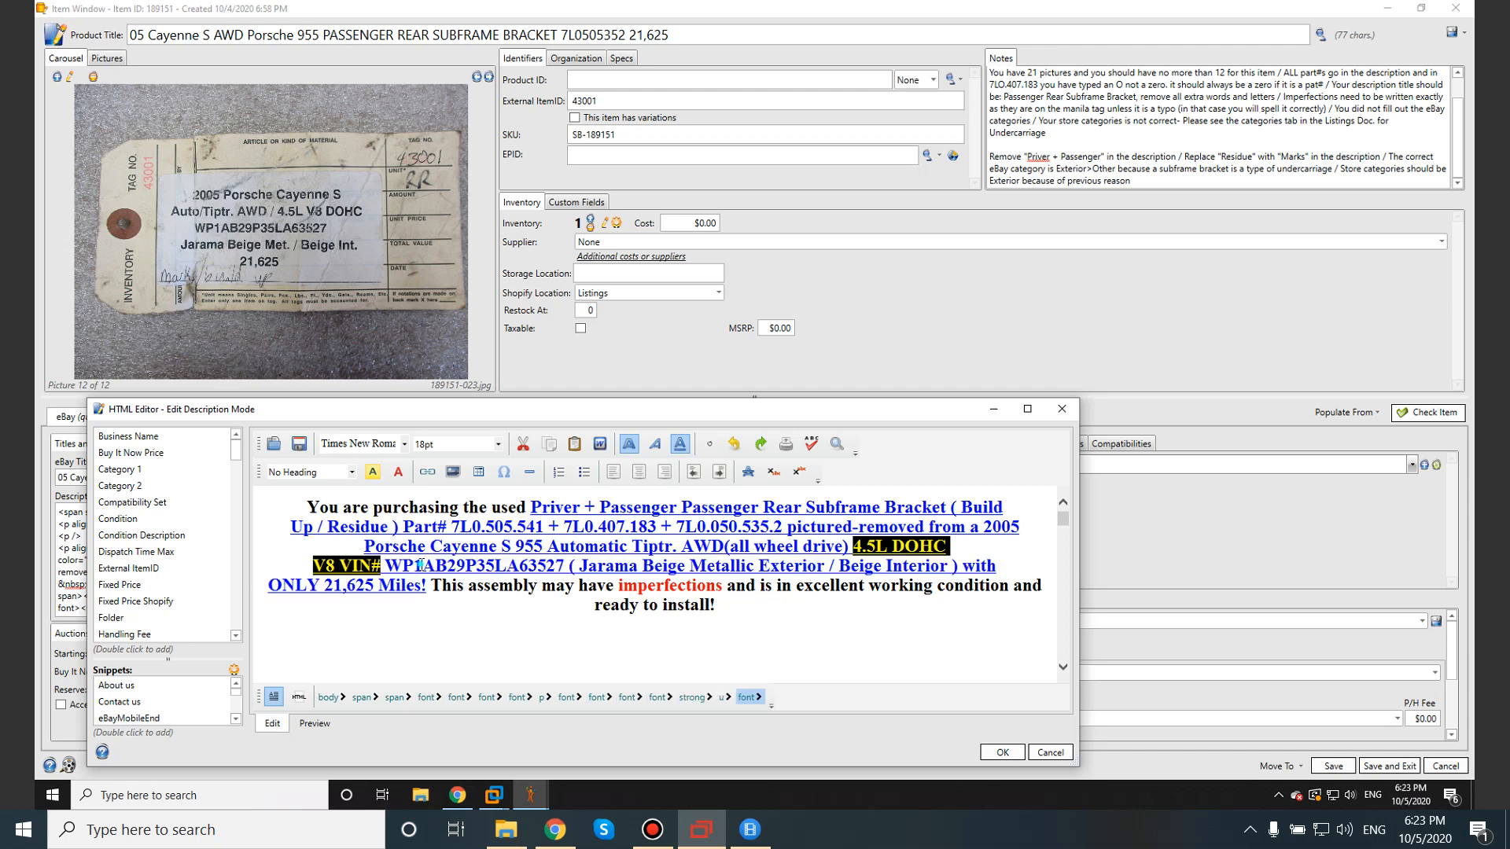
pyautogui.click(431, 566)
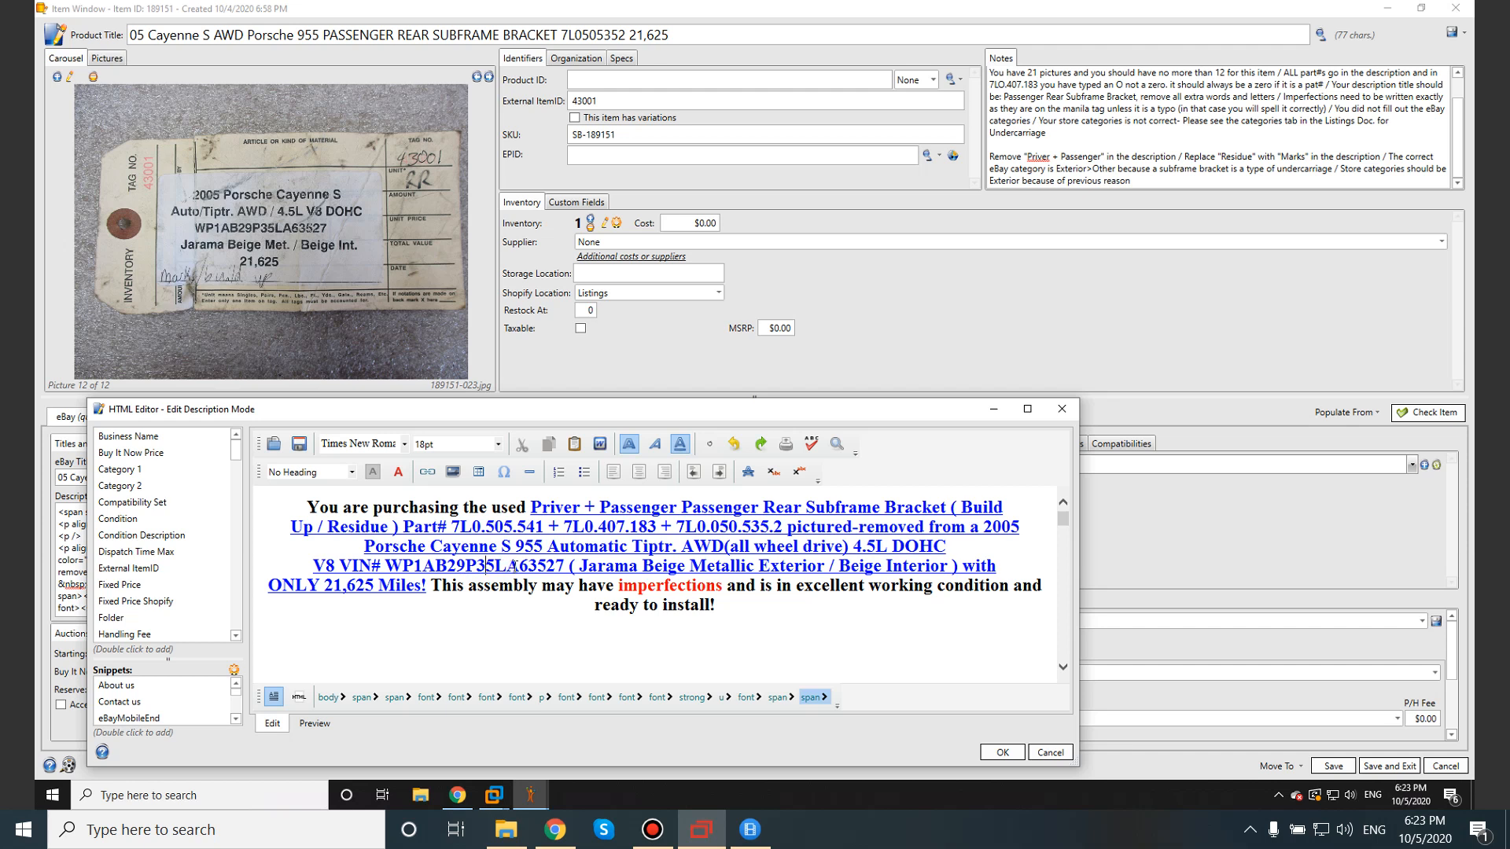
pyautogui.click(565, 568)
pyautogui.moveTo(581, 567); pyautogui.dragTo(950, 567)
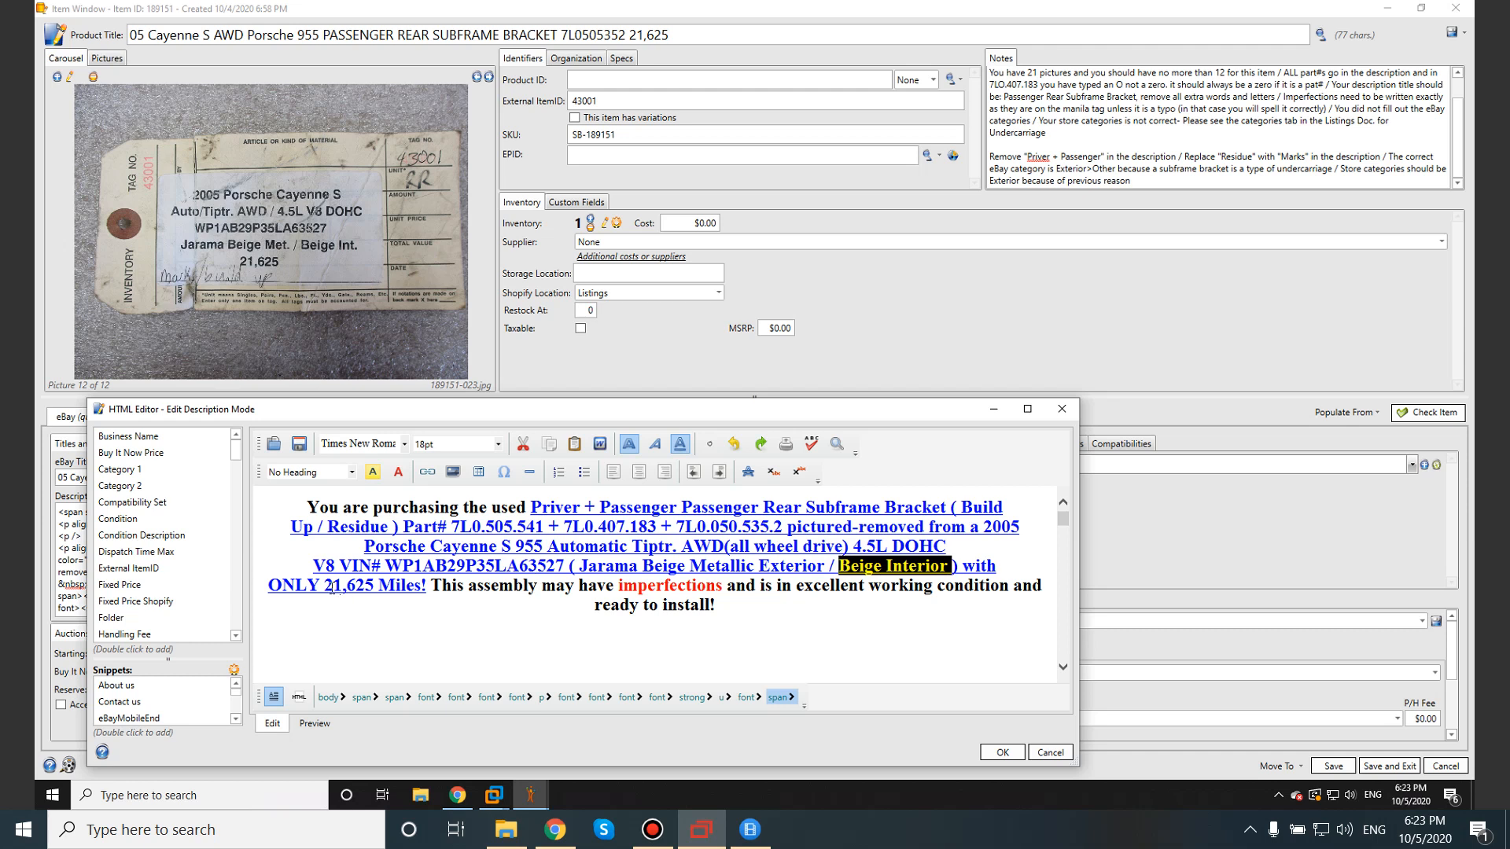
pyautogui.moveTo(325, 589); pyautogui.dragTo(364, 588)
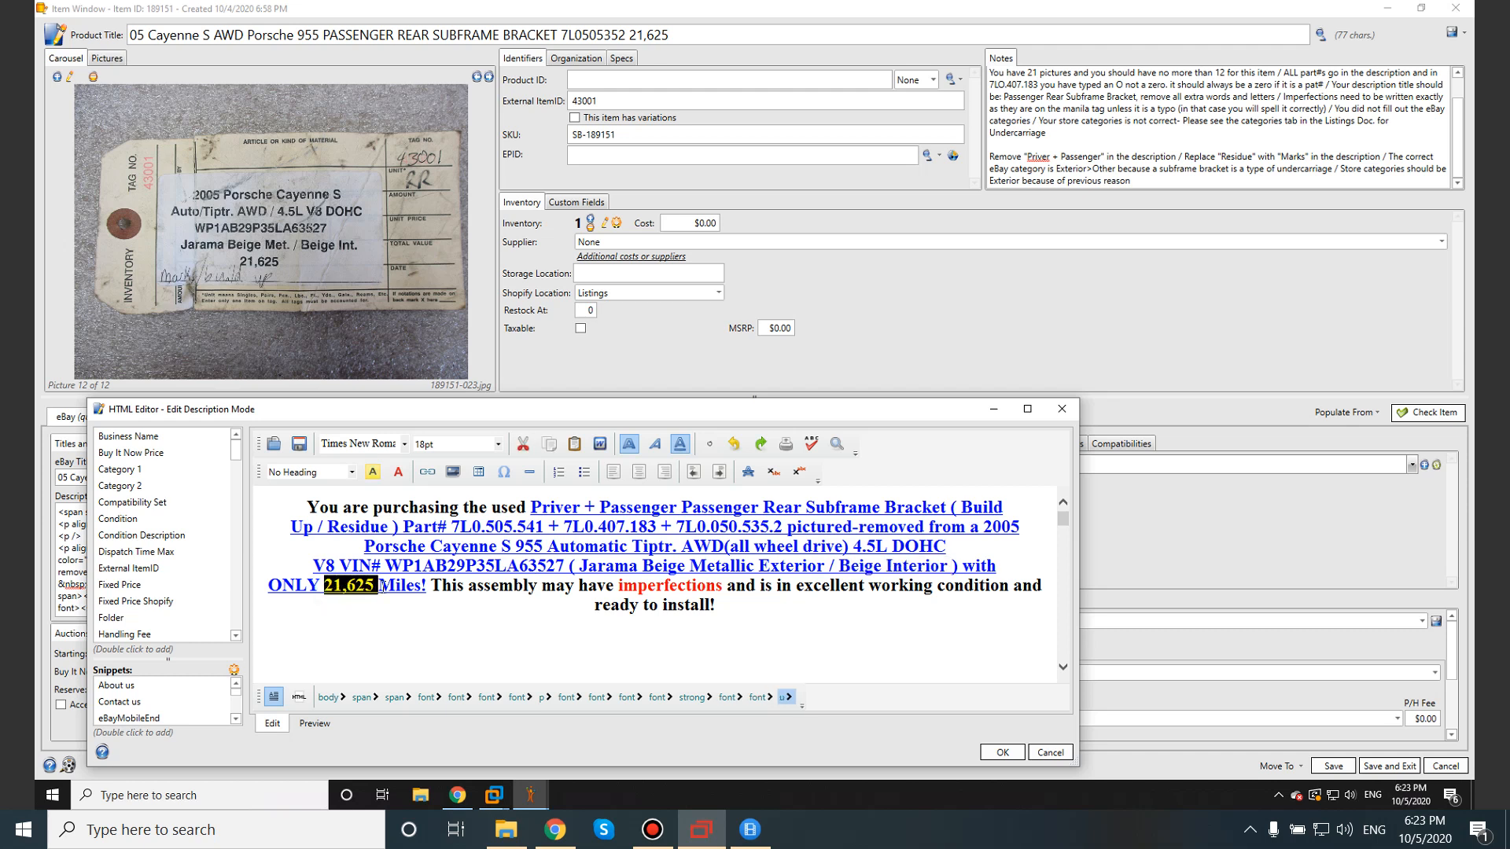
pyautogui.click(658, 625)
# Check the 21,625 store search number and the word Priver in the description.
pyautogui.scroll(-5, 664, 625)
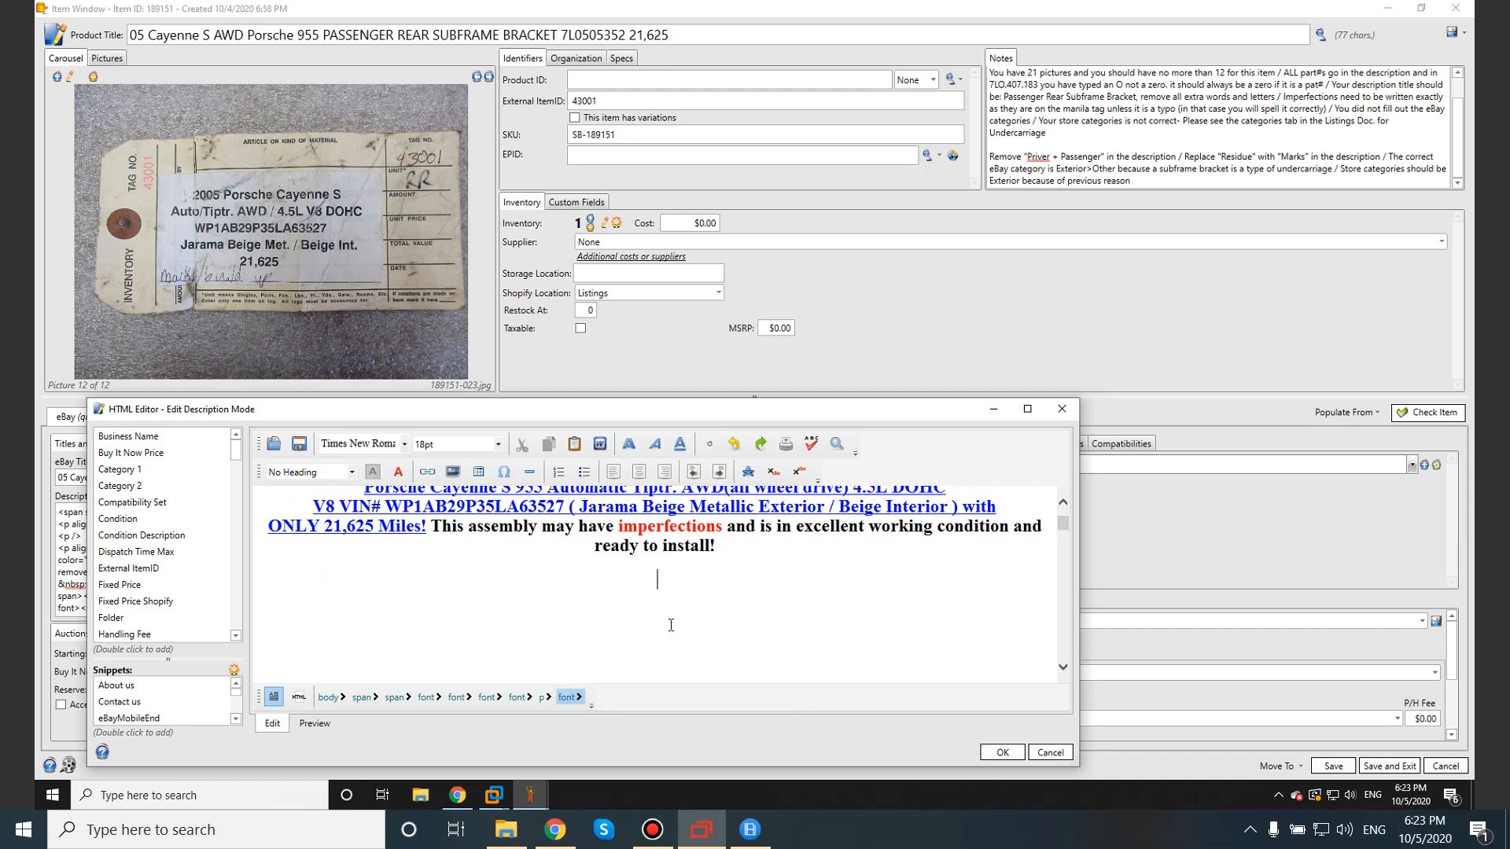
pyautogui.scroll(-3, 671, 625)
pyautogui.moveTo(818, 555); pyautogui.dragTo(868, 556)
pyautogui.moveTo(774, 589); pyautogui.dragTo(828, 589)
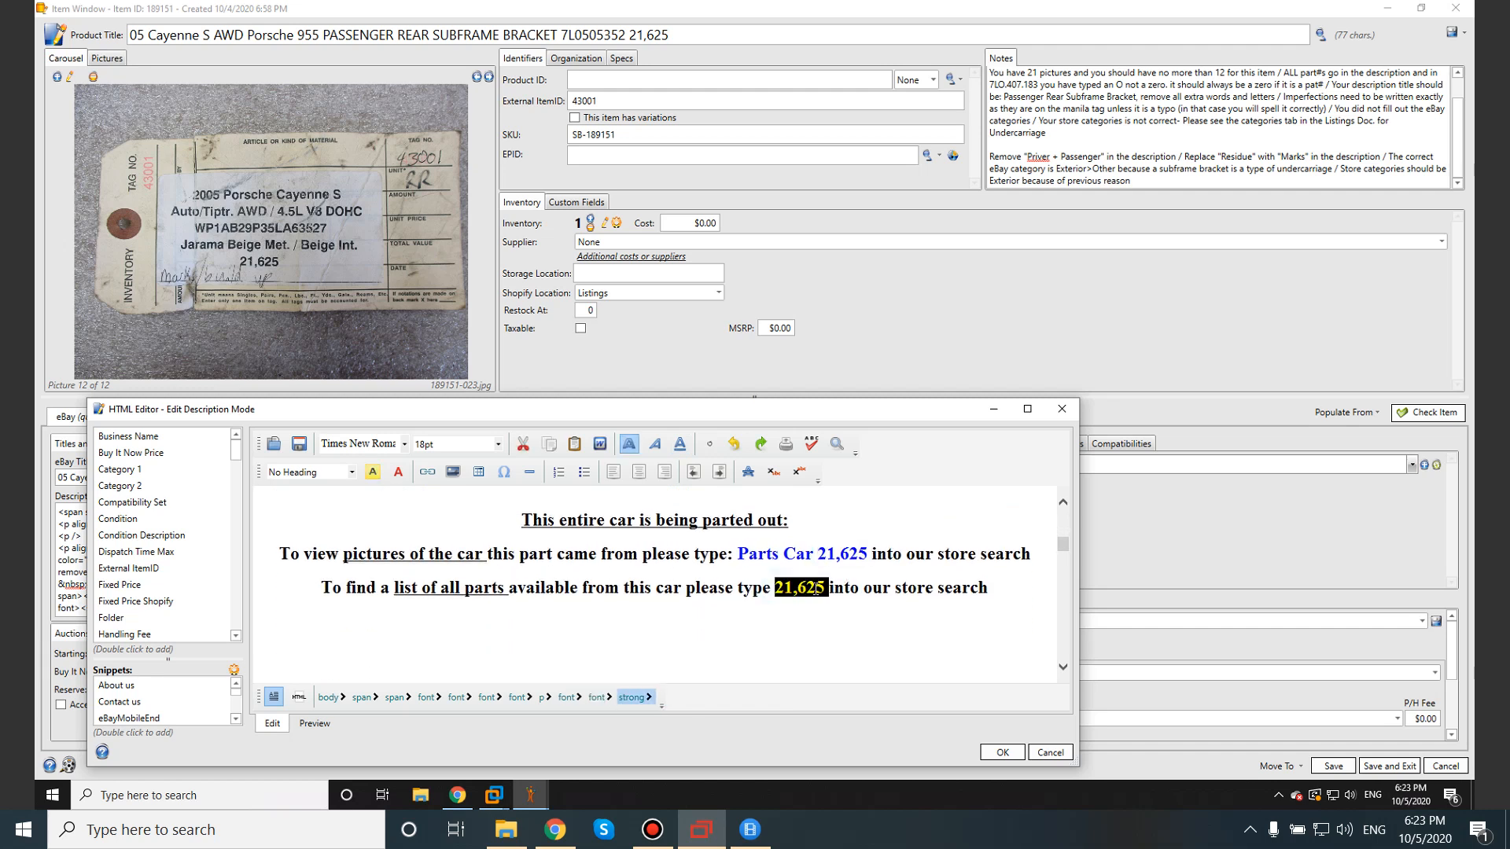
pyautogui.click(800, 607)
pyautogui.scroll(8, 787, 551)
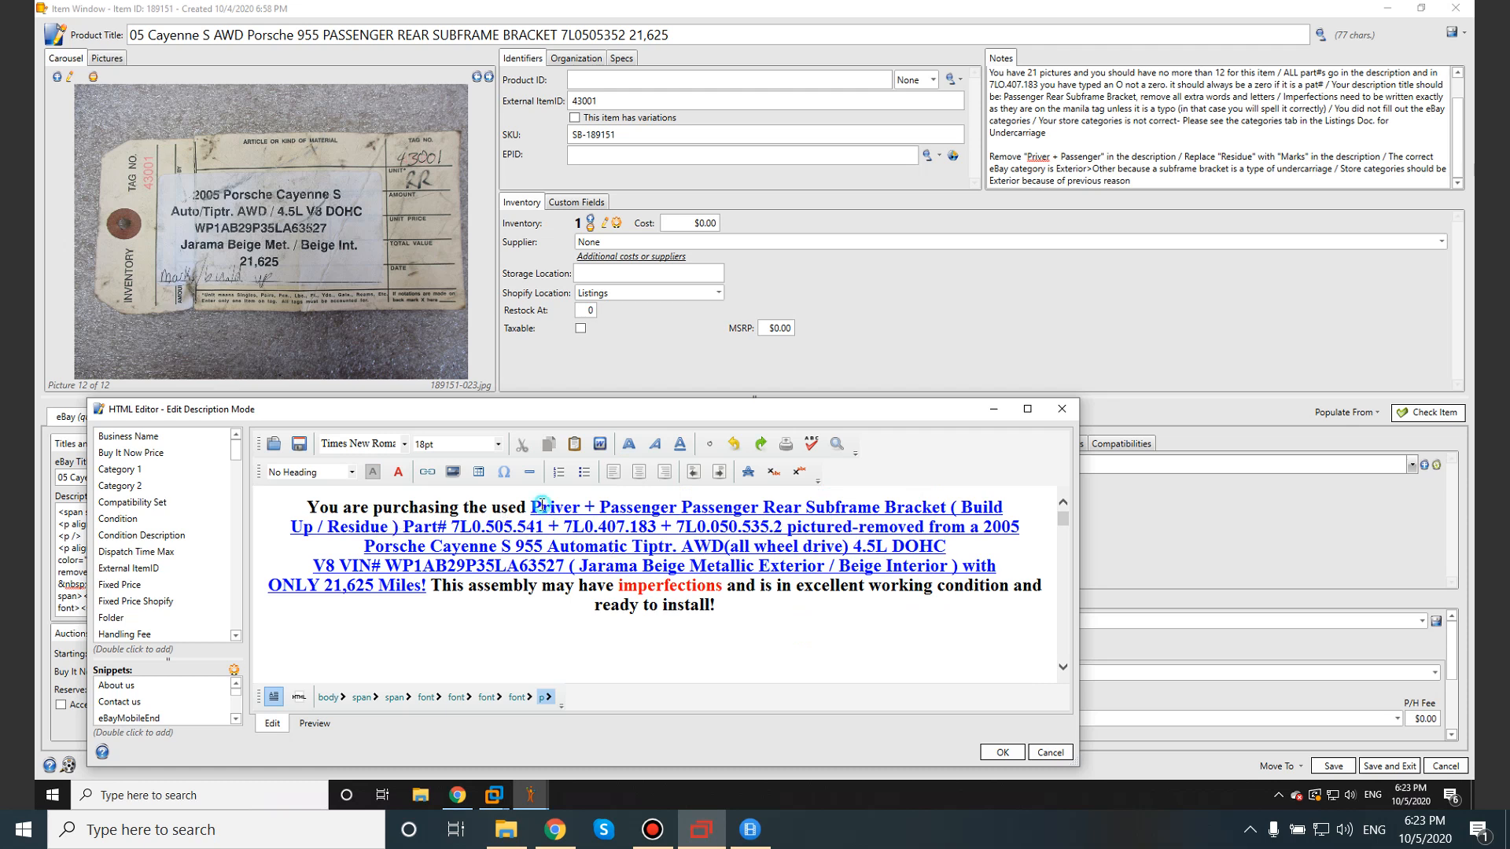
pyautogui.doubleClick(535, 507)
pyautogui.click(547, 509)
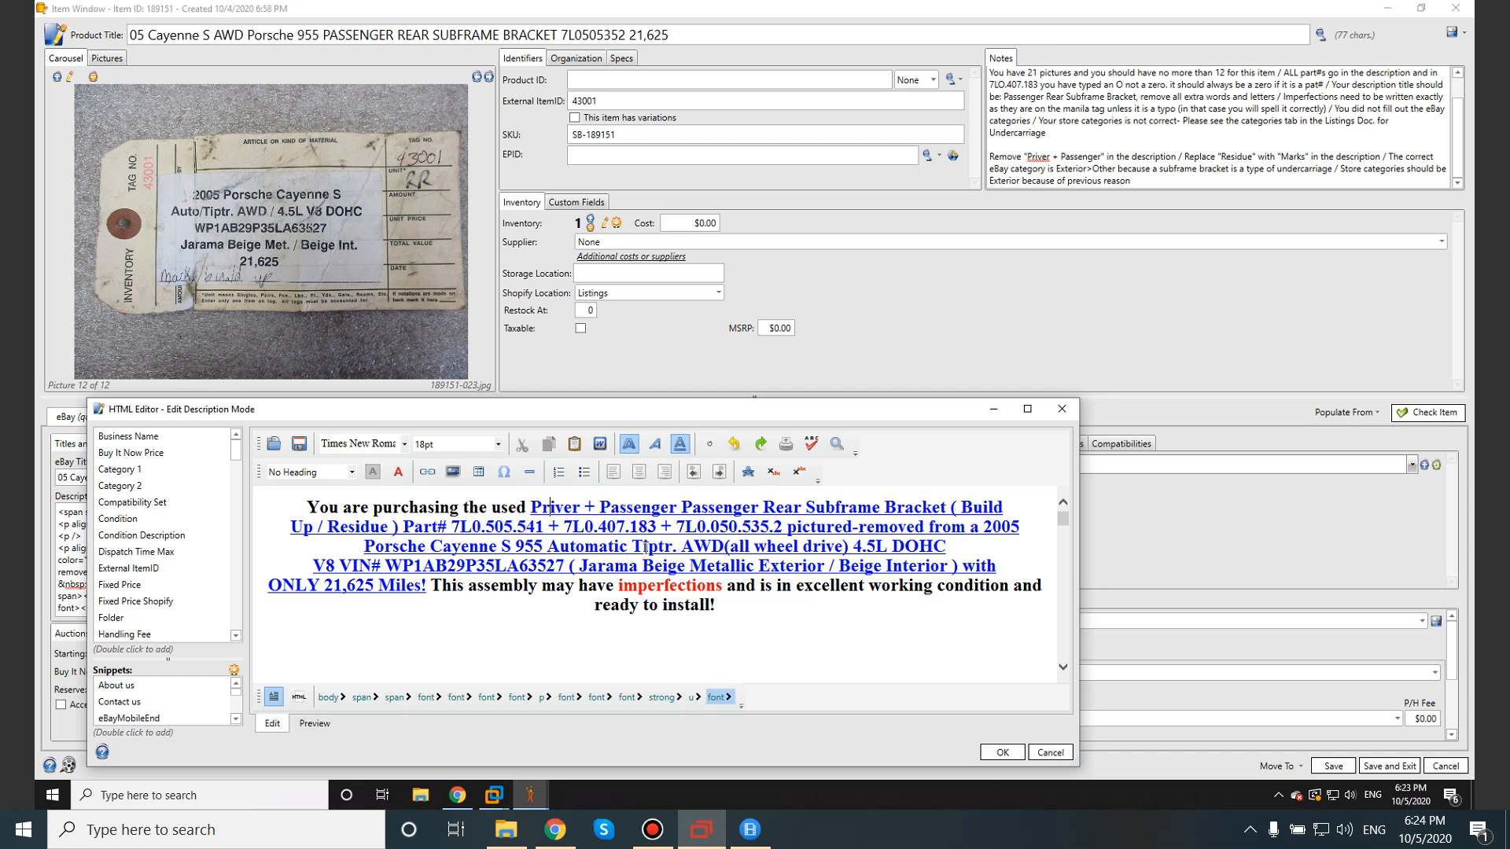
# Review Tiptr., Metallic and the Part# numbers, then close the HTML editor with OK.
pyautogui.moveTo(672, 545); pyautogui.dragTo(635, 547)
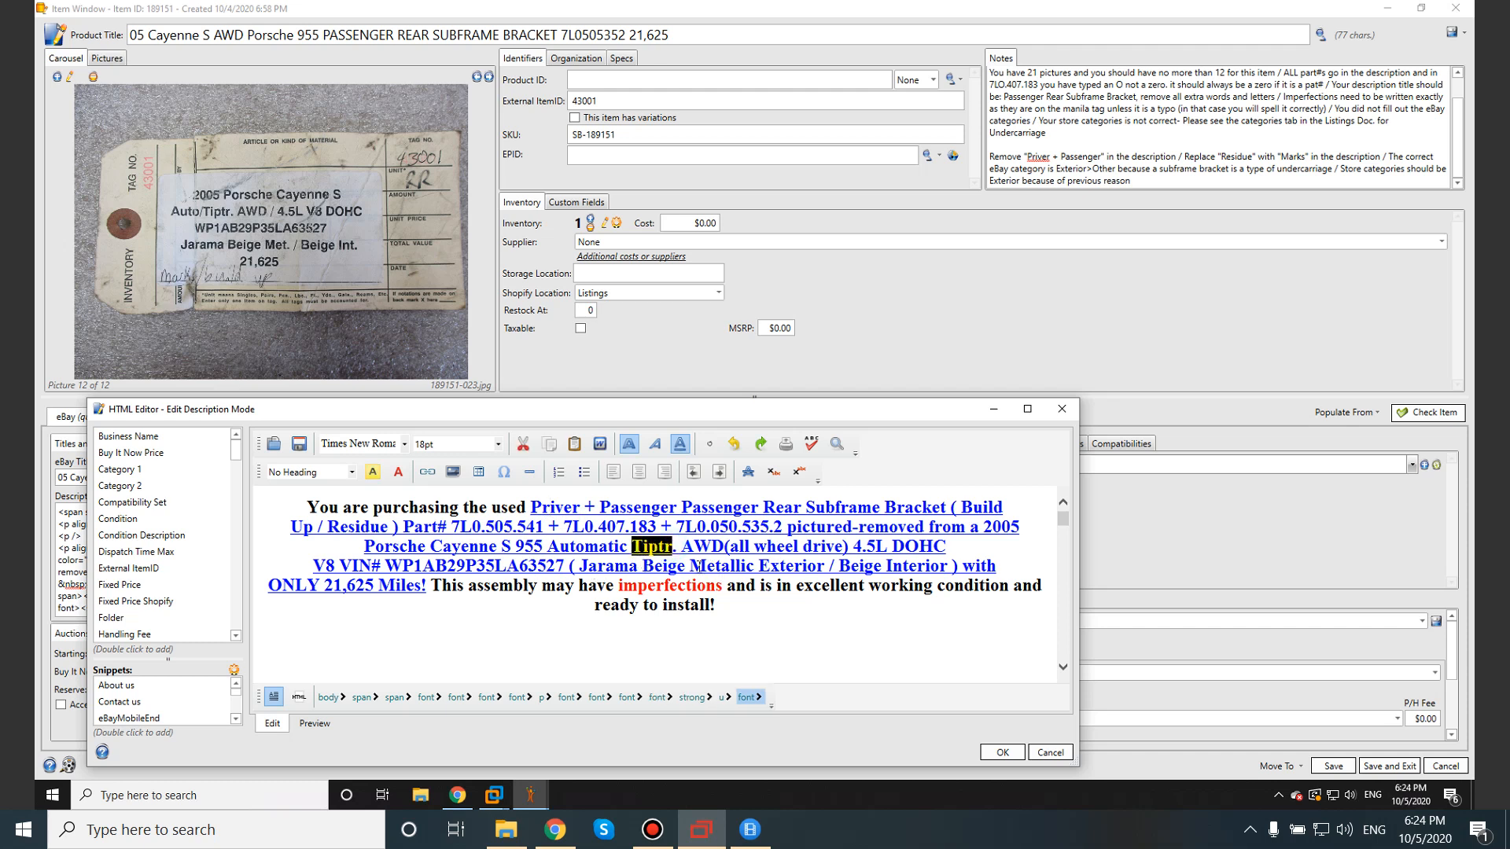
pyautogui.moveTo(689, 566); pyautogui.dragTo(757, 567)
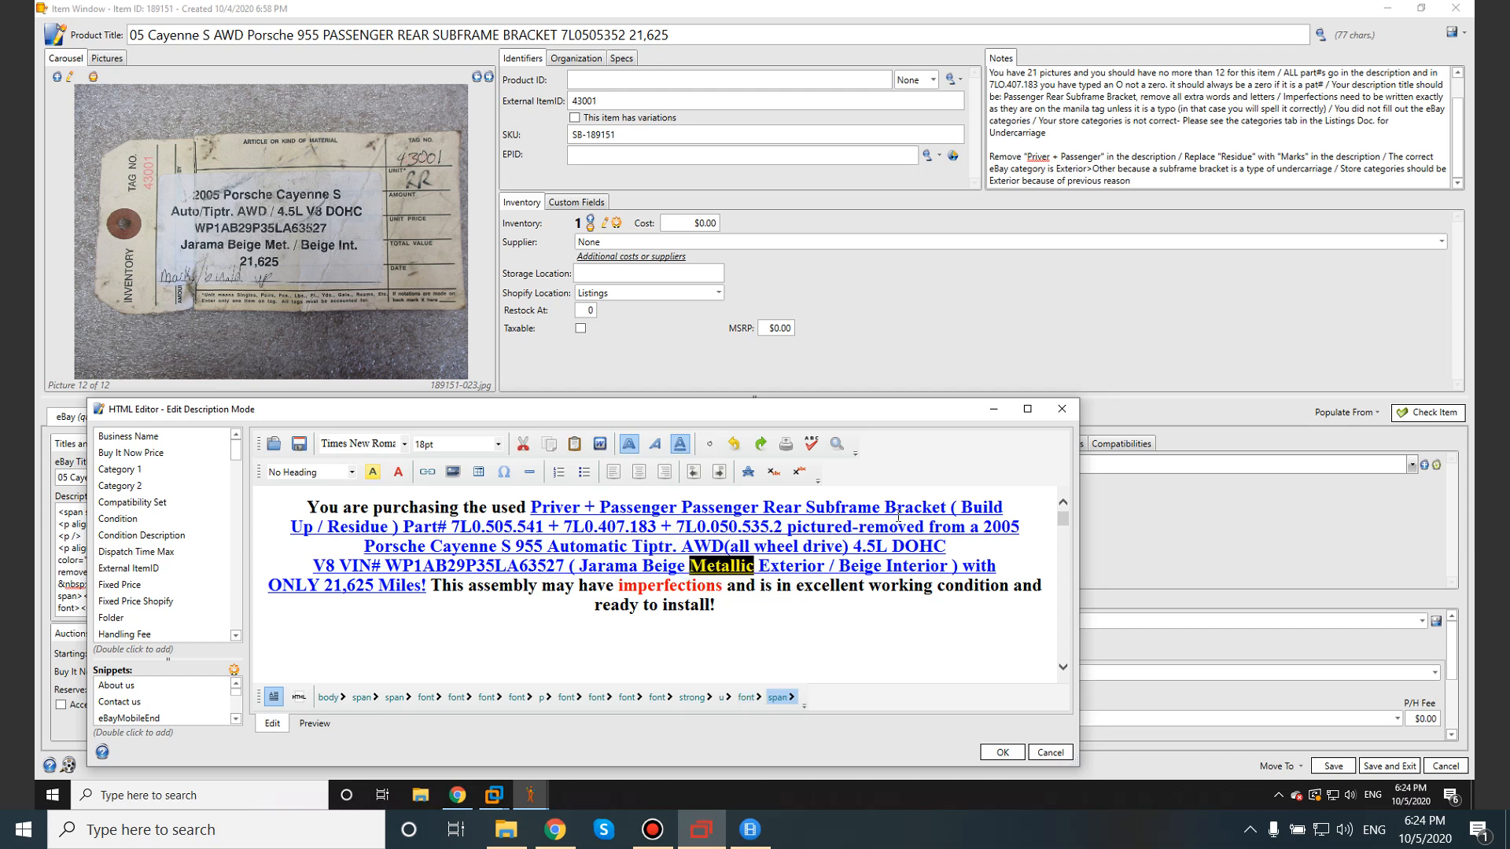
pyautogui.moveTo(961, 508); pyautogui.dragTo(948, 512)
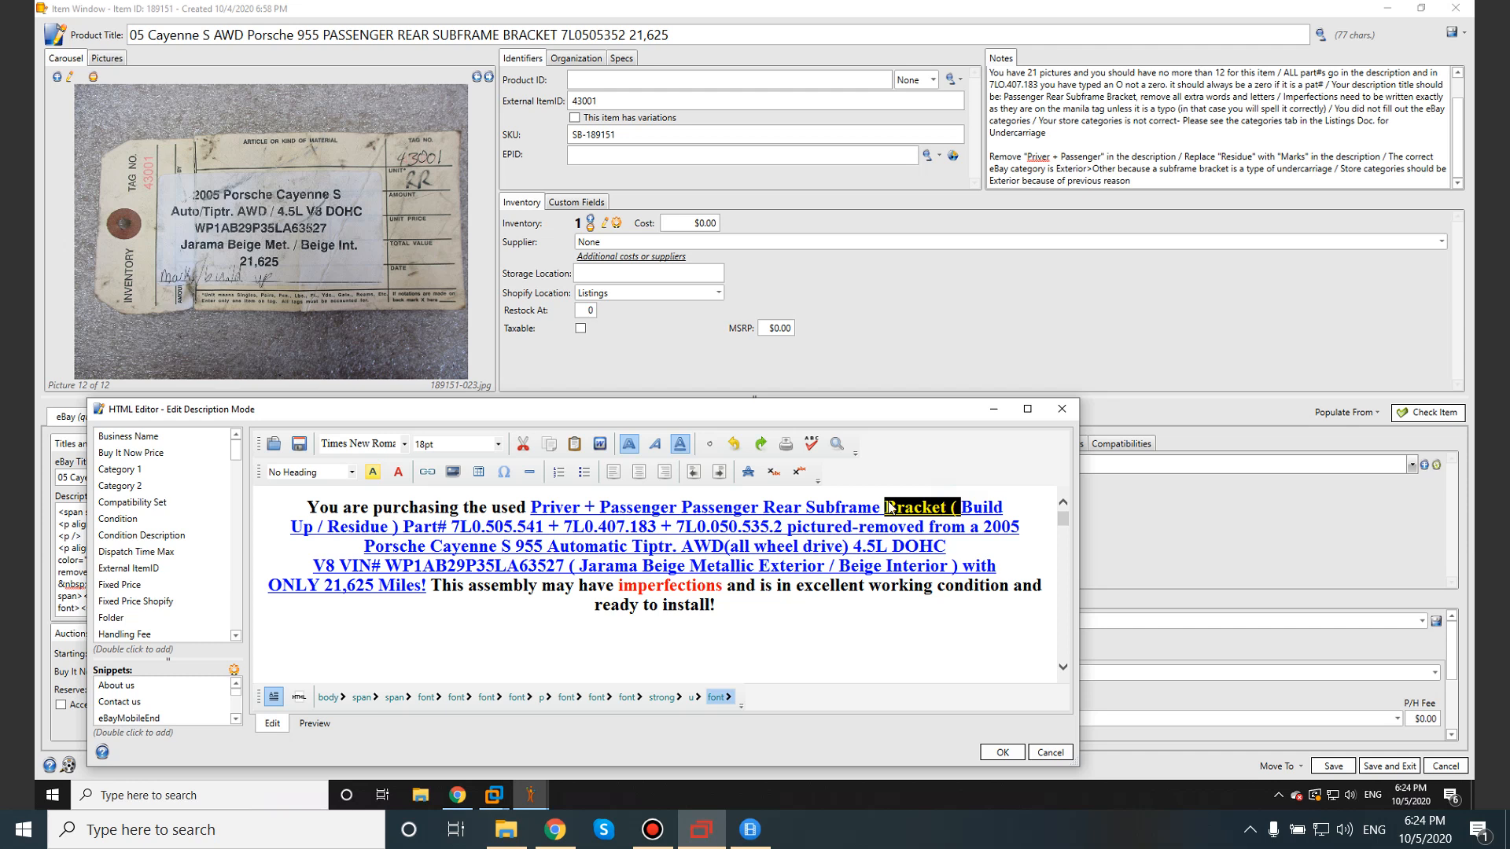
pyautogui.moveTo(840, 500); pyautogui.dragTo(835, 502)
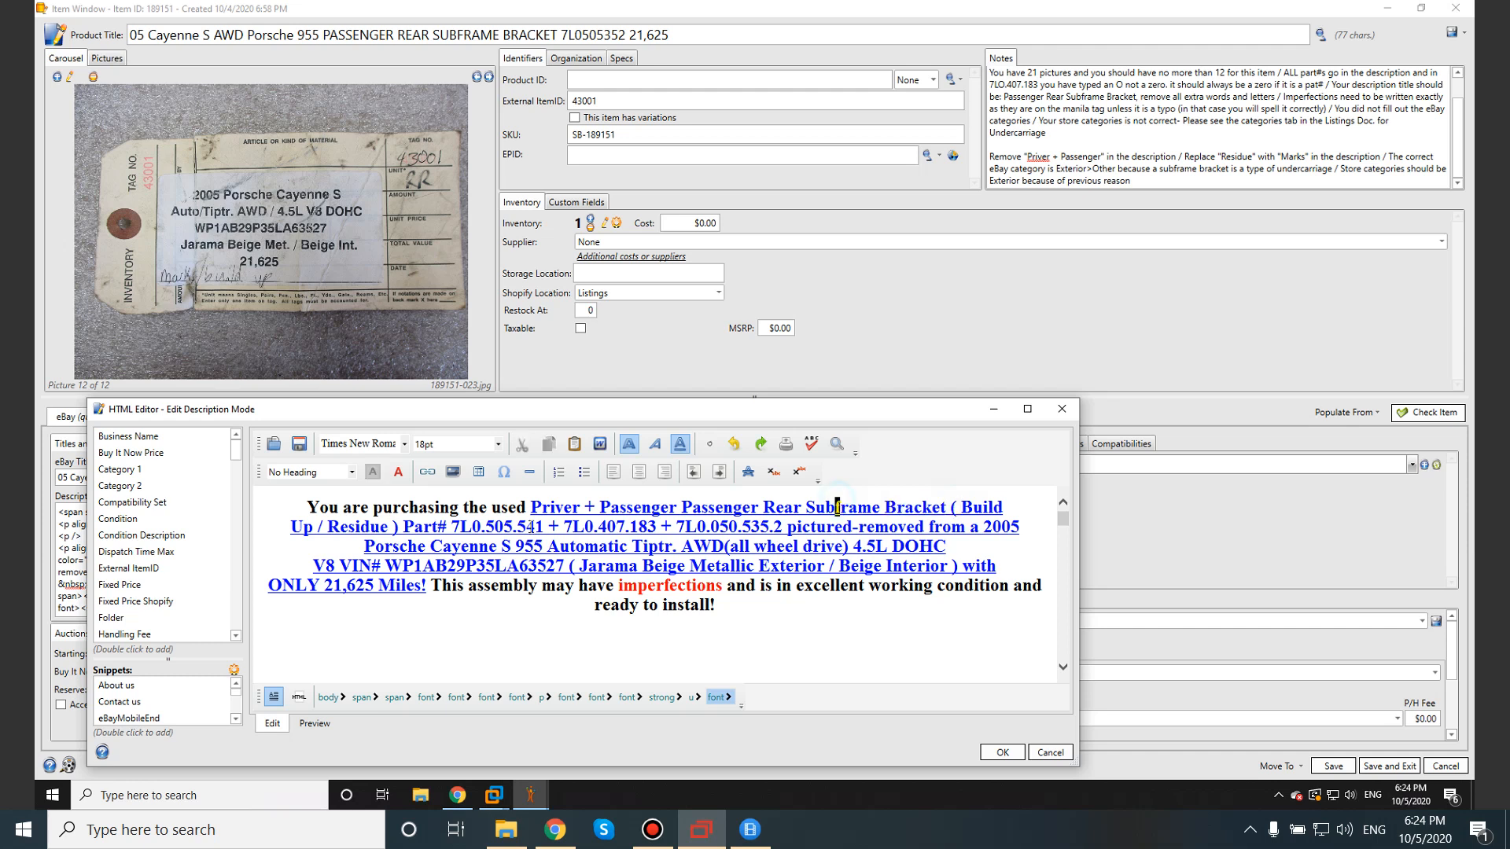
pyautogui.click(403, 526)
pyautogui.moveTo(444, 526); pyautogui.dragTo(450, 526)
pyautogui.click(455, 528)
pyautogui.moveTo(454, 526); pyautogui.dragTo(786, 531)
pyautogui.click(789, 538)
pyautogui.click(731, 565)
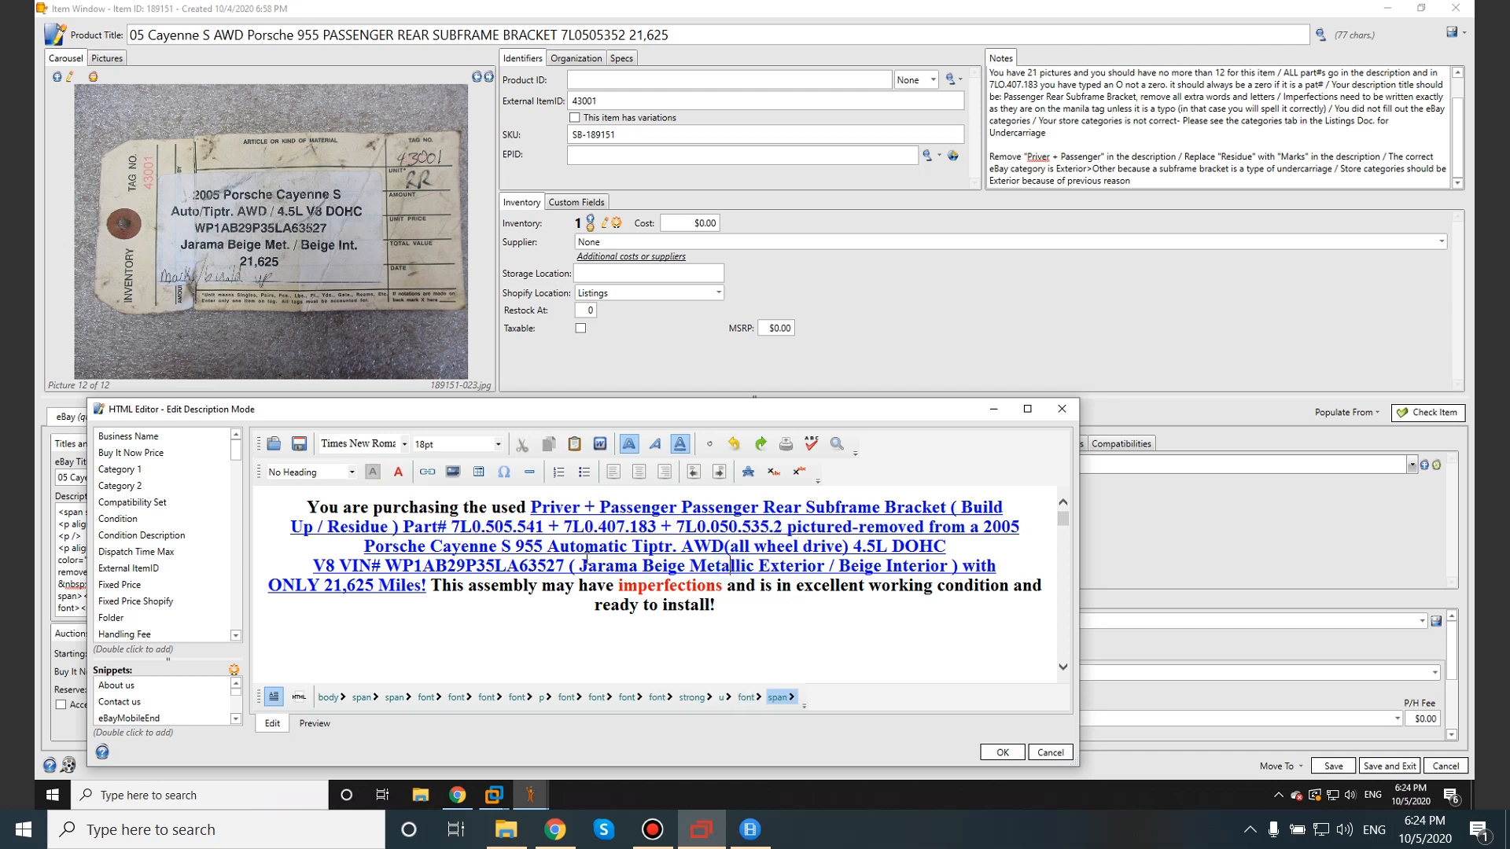
pyautogui.click(994, 751)
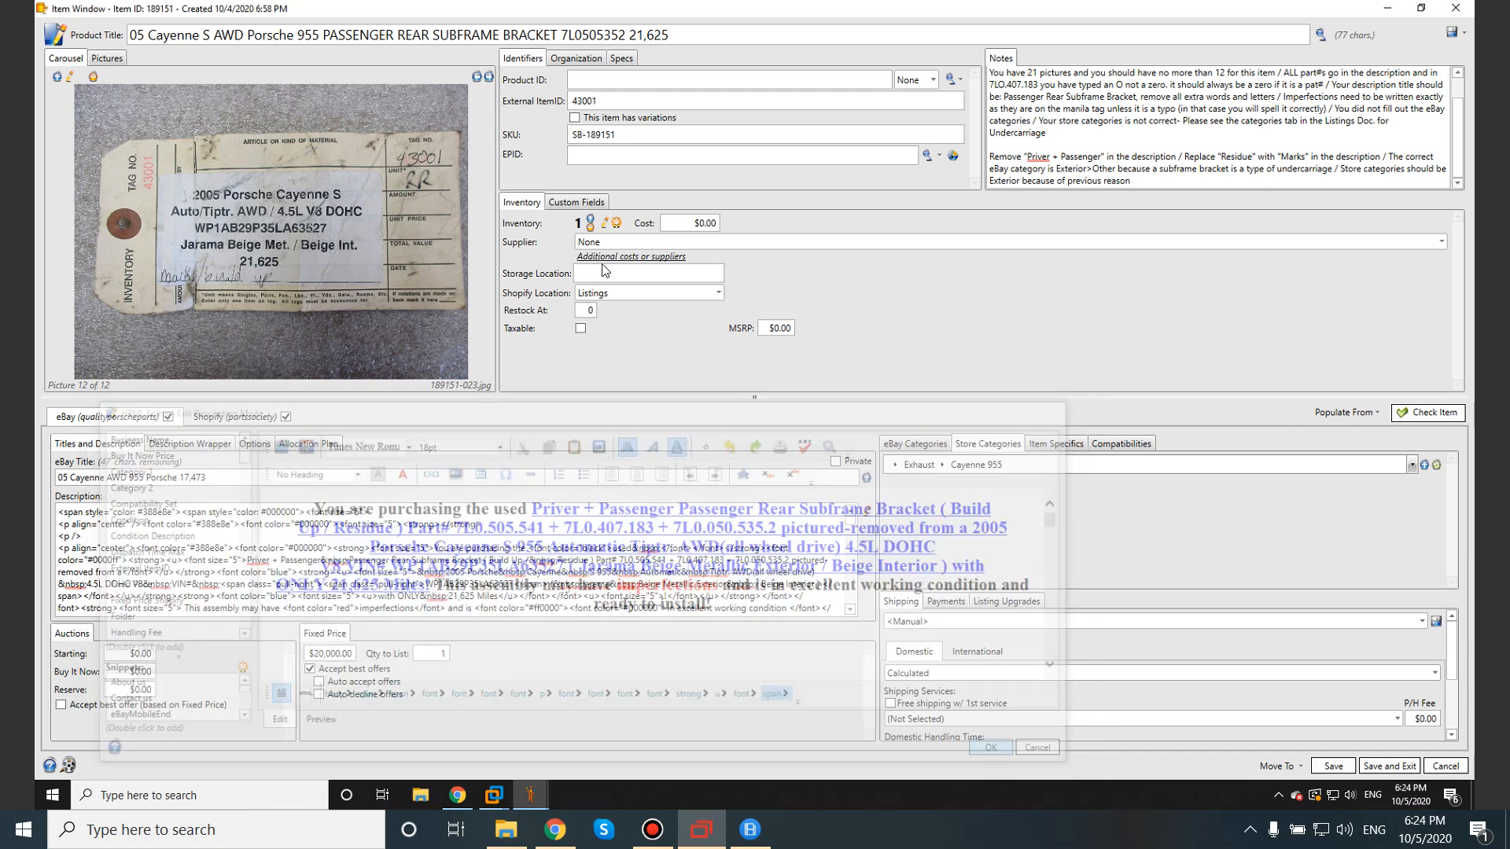
# Review the A15 organized, correctly rotated pictures rule, then show SixBit's 12 pictures as thumbnails.
pyautogui.click(1394, 9)
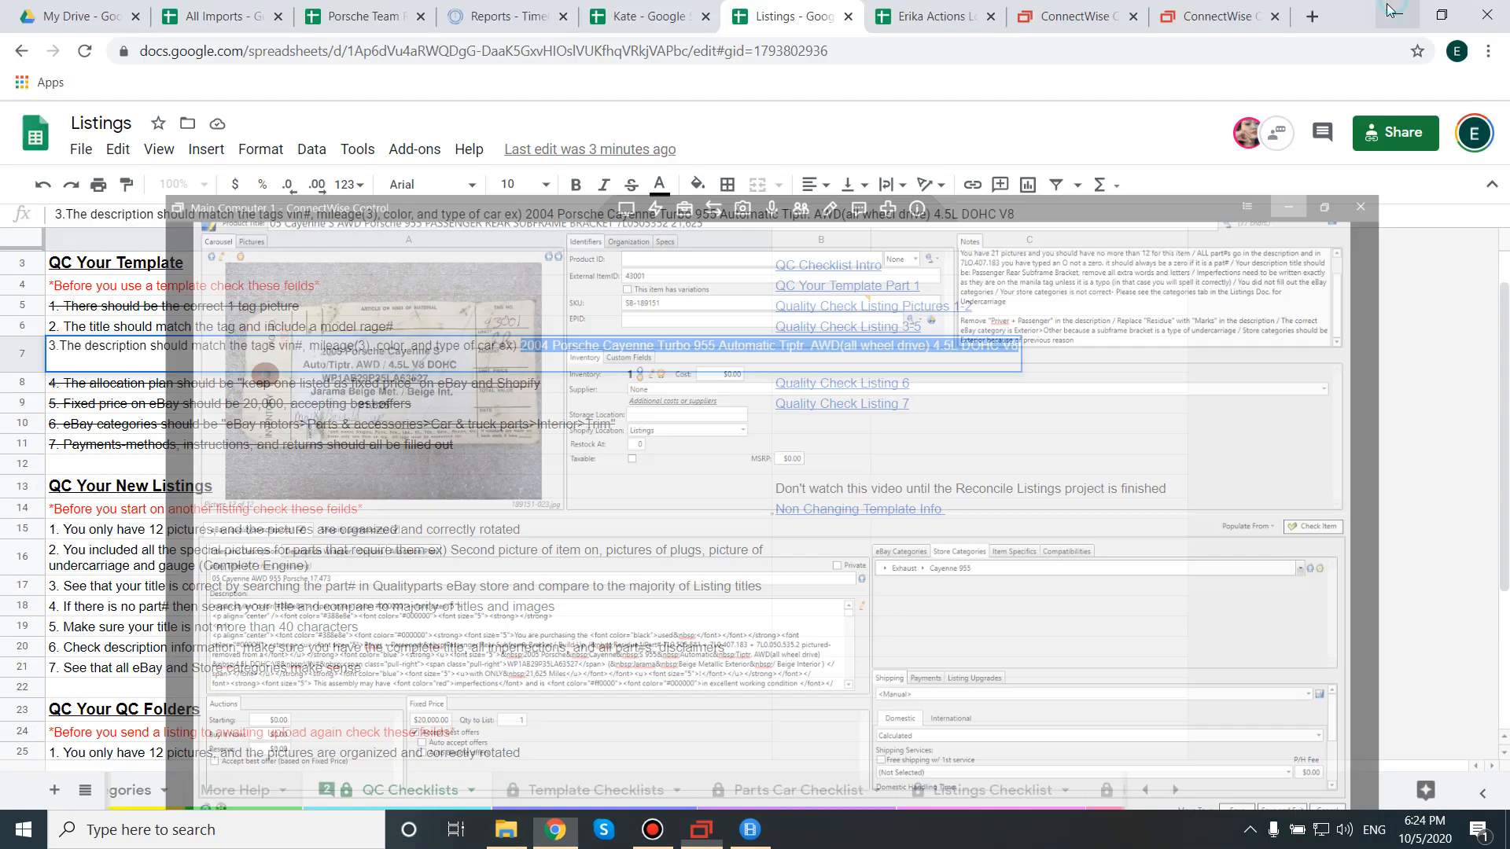
pyautogui.click(293, 409)
pyautogui.scroll(-1, 197, 441)
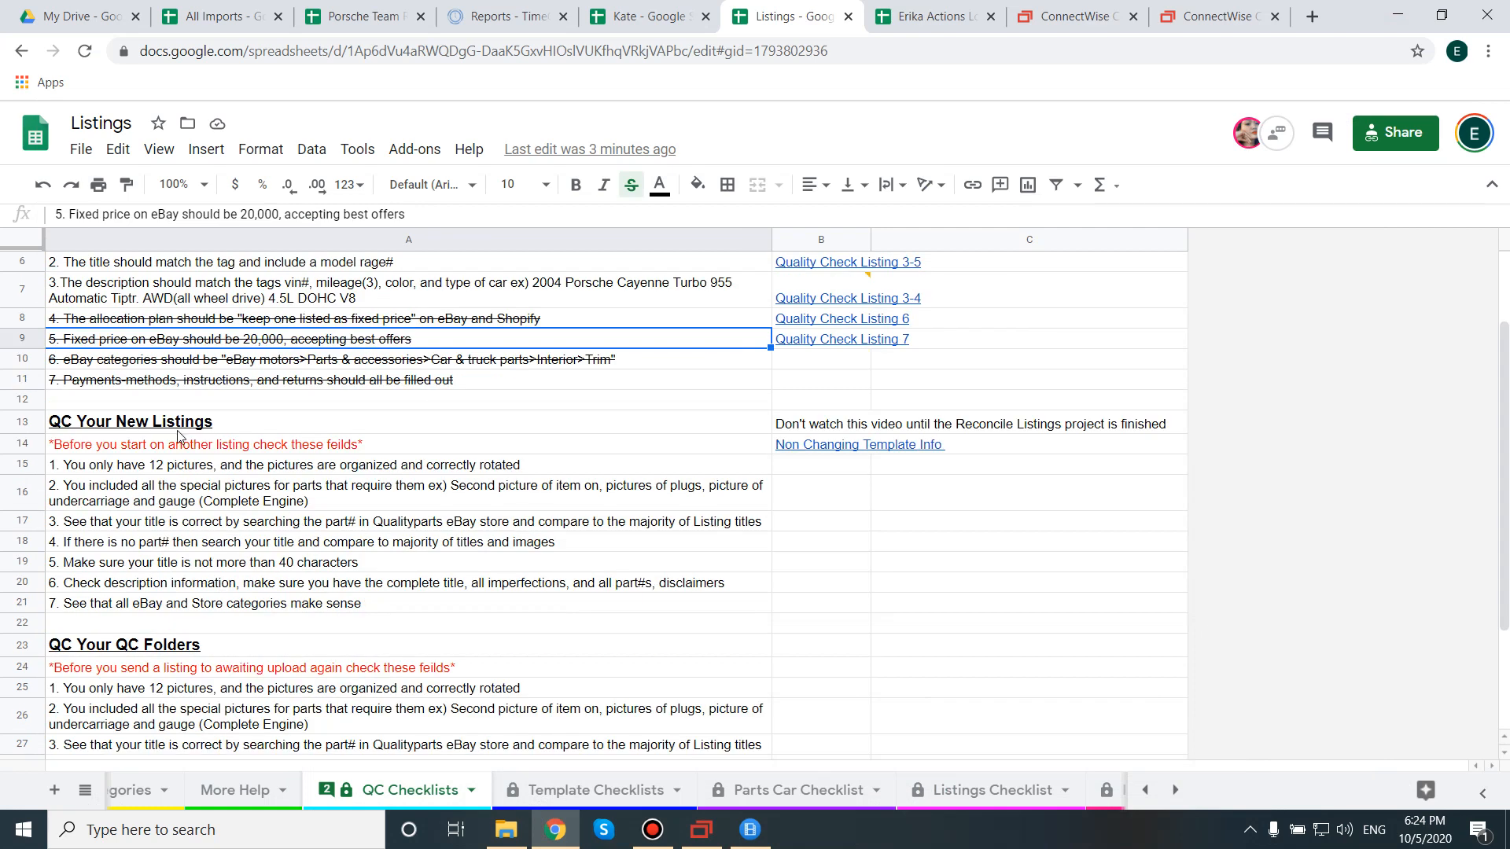
pyautogui.click(165, 472)
pyautogui.doubleClick(214, 465)
pyautogui.moveTo(209, 467); pyautogui.dragTo(779, 492)
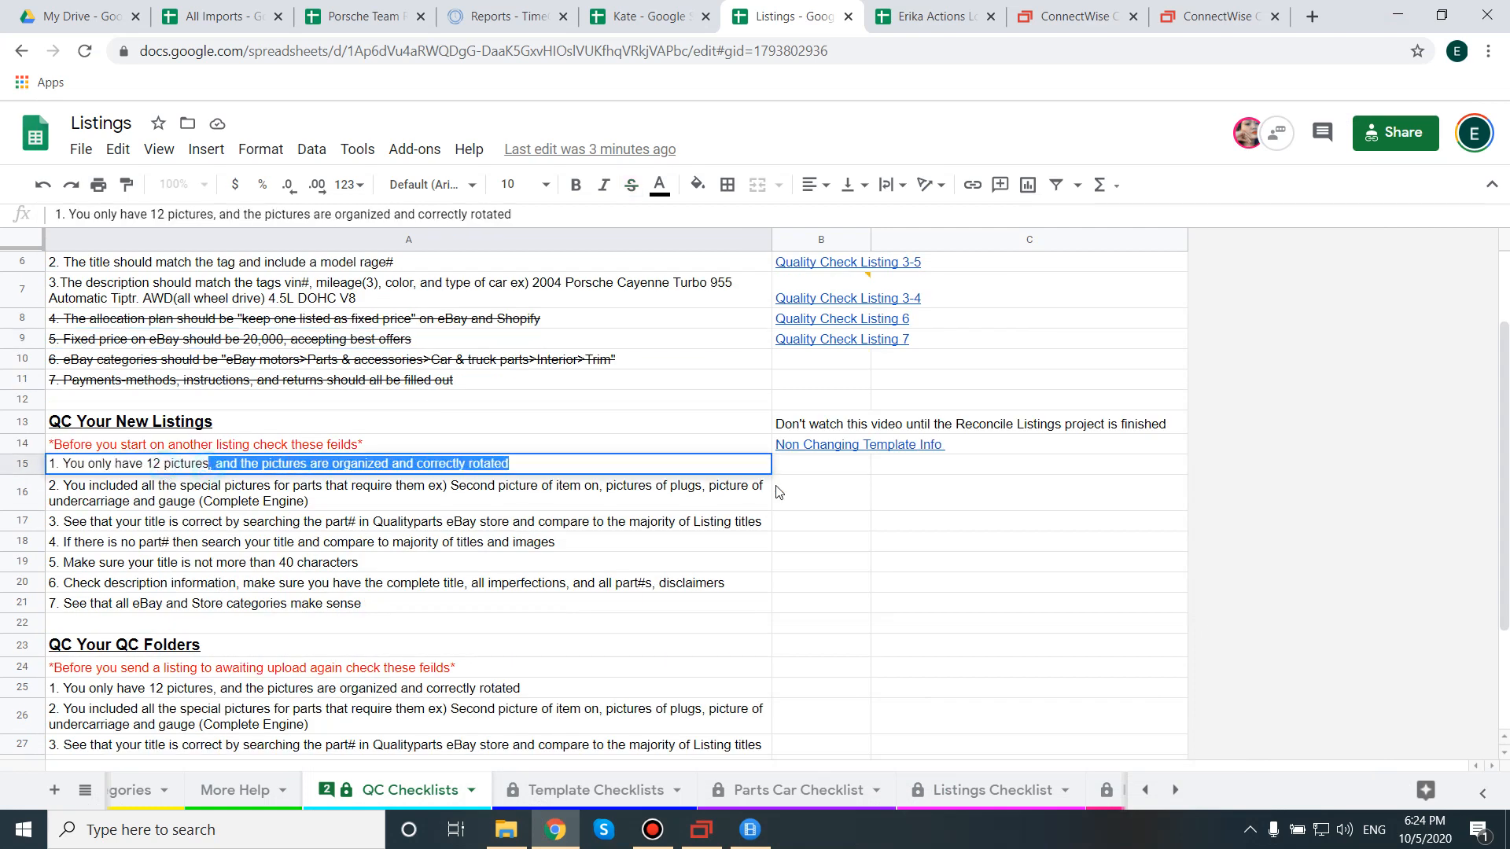
pyautogui.click(570, 464)
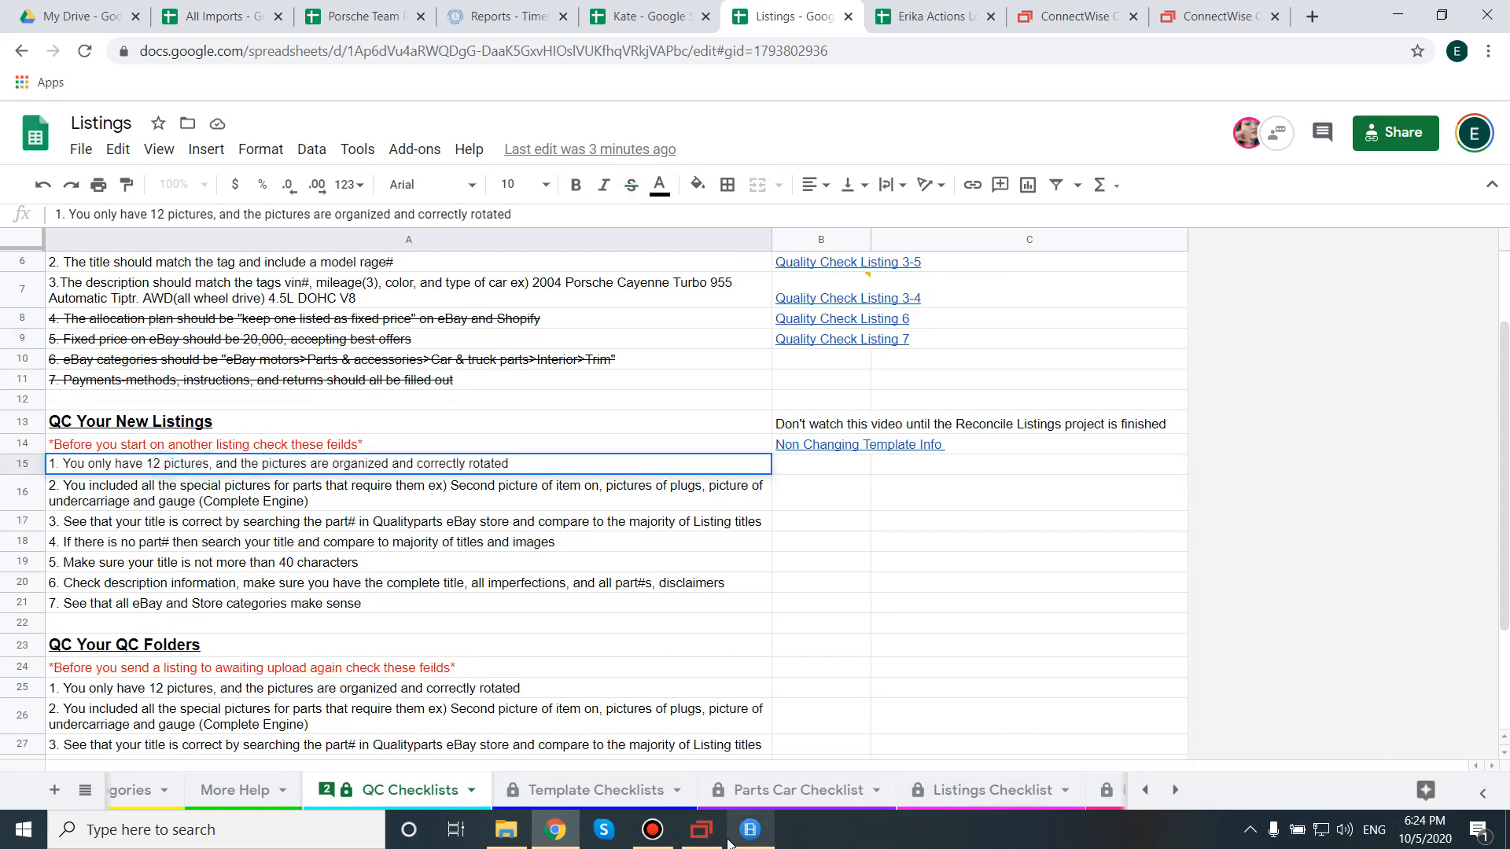
pyautogui.click(702, 830)
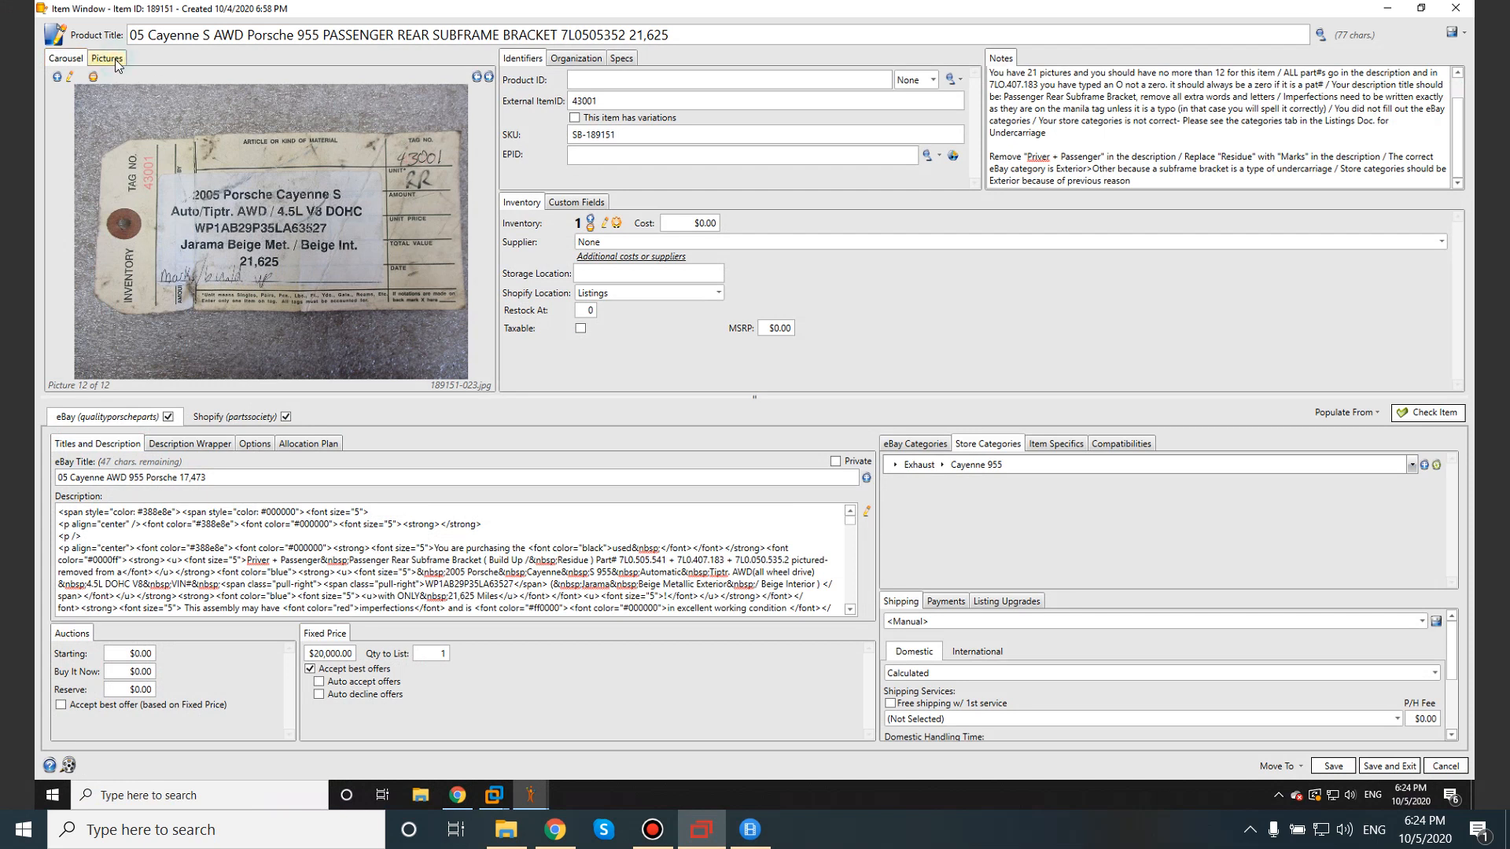
pyautogui.click(122, 69)
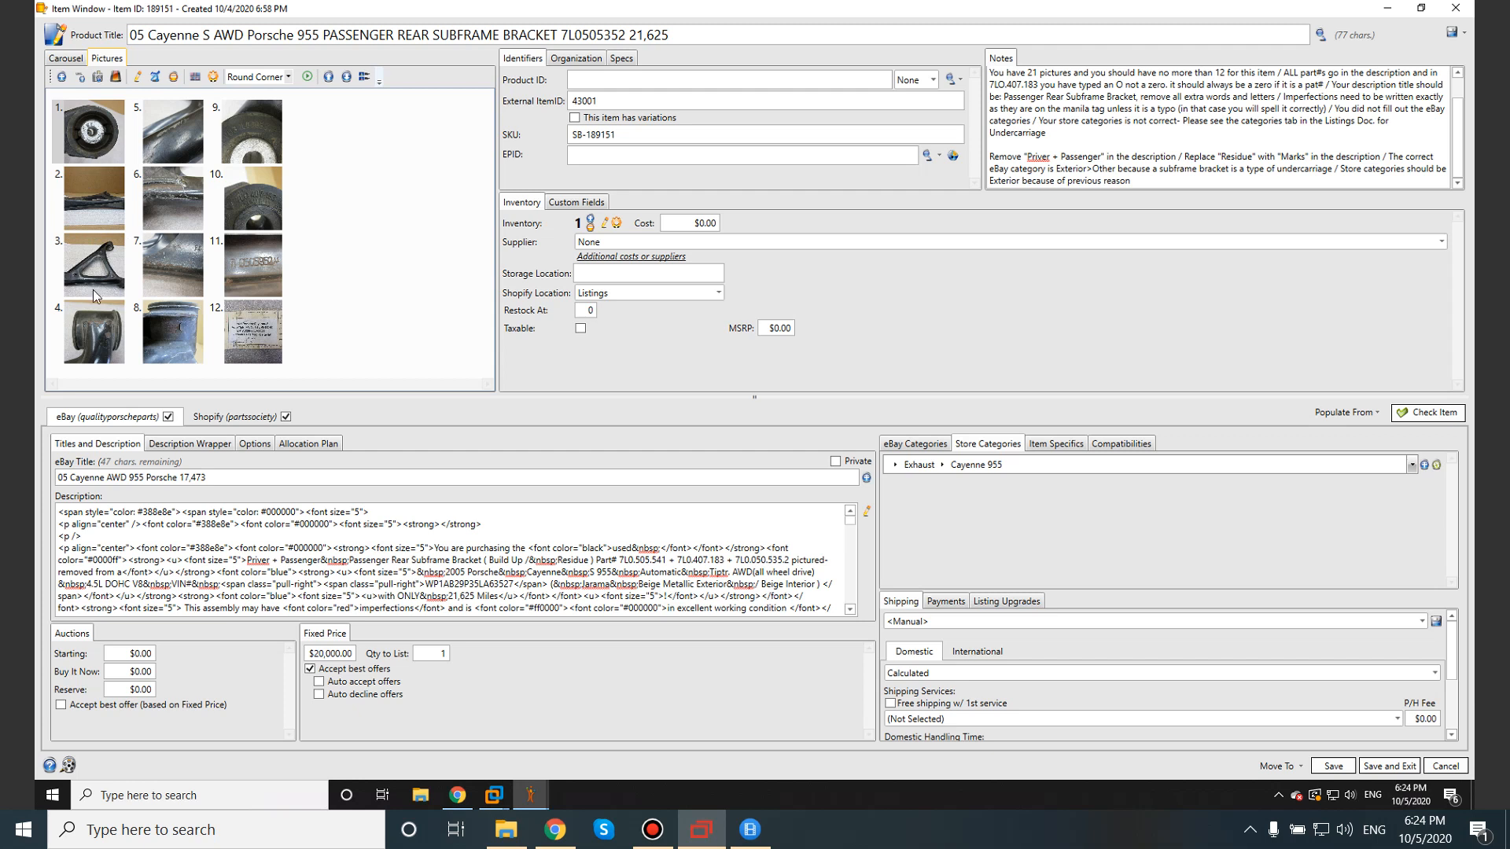
# Select picture 3 and append '/ This first picture should be of the overall part' to the Notes.
pyautogui.click(102, 266)
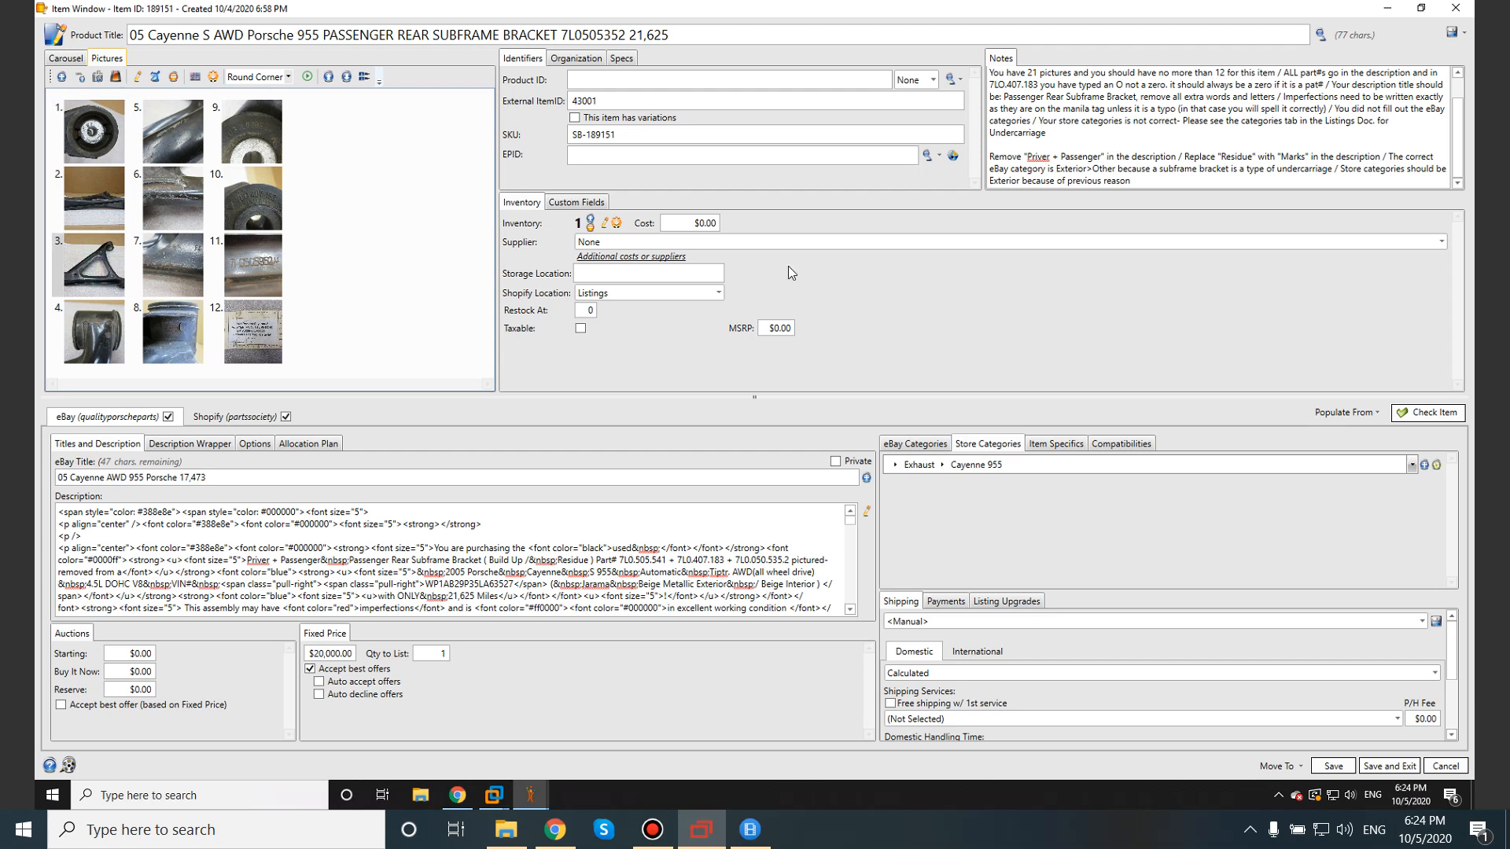
pyautogui.click(1162, 180)
pyautogui.write('/')
pyautogui.write('This first picture should be of the c')
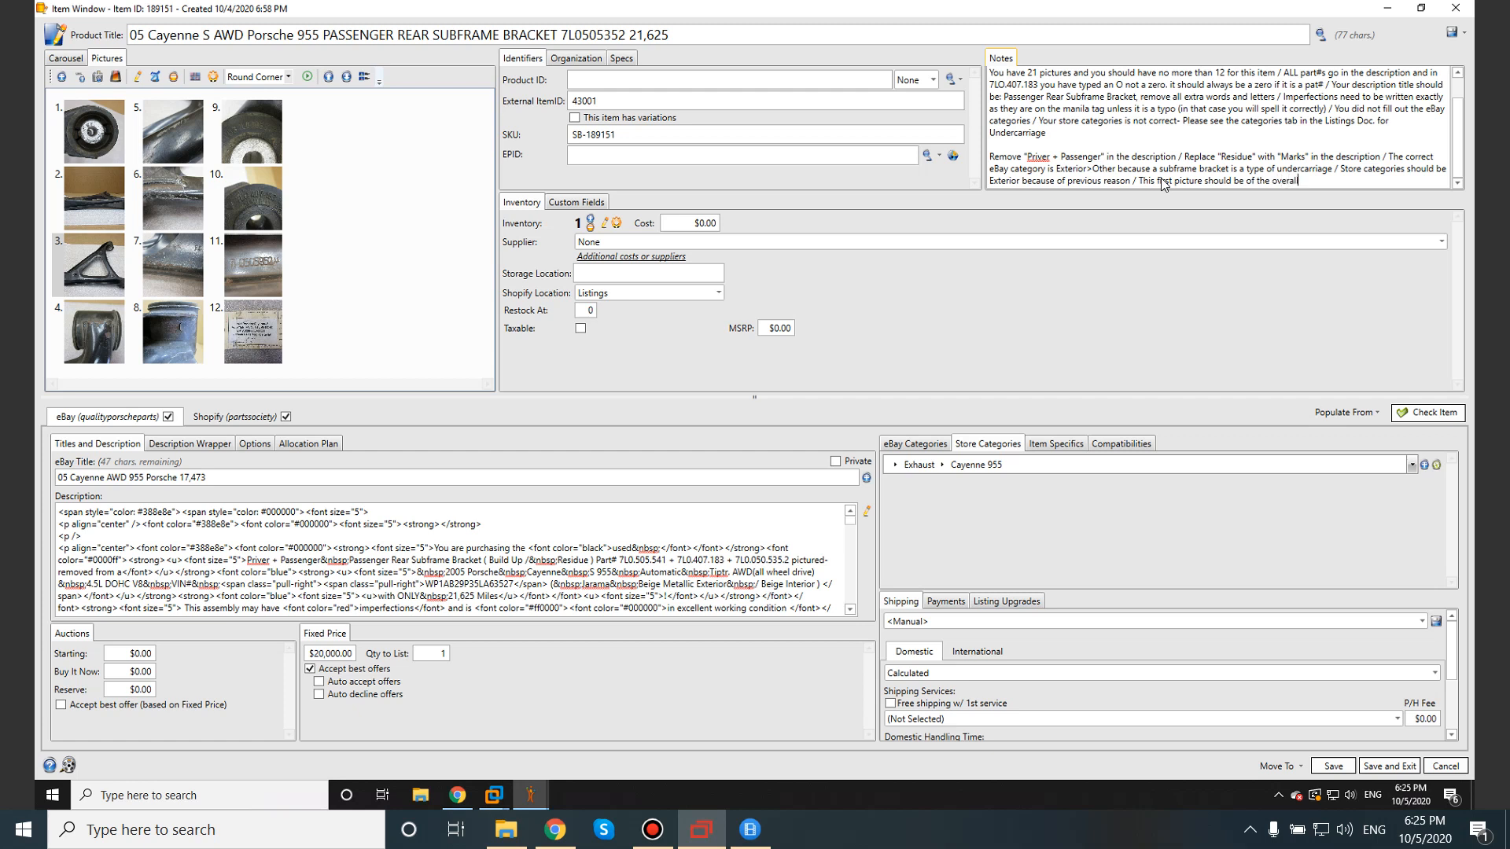
pyautogui.write('verall part /')
pyautogui.click(65, 58)
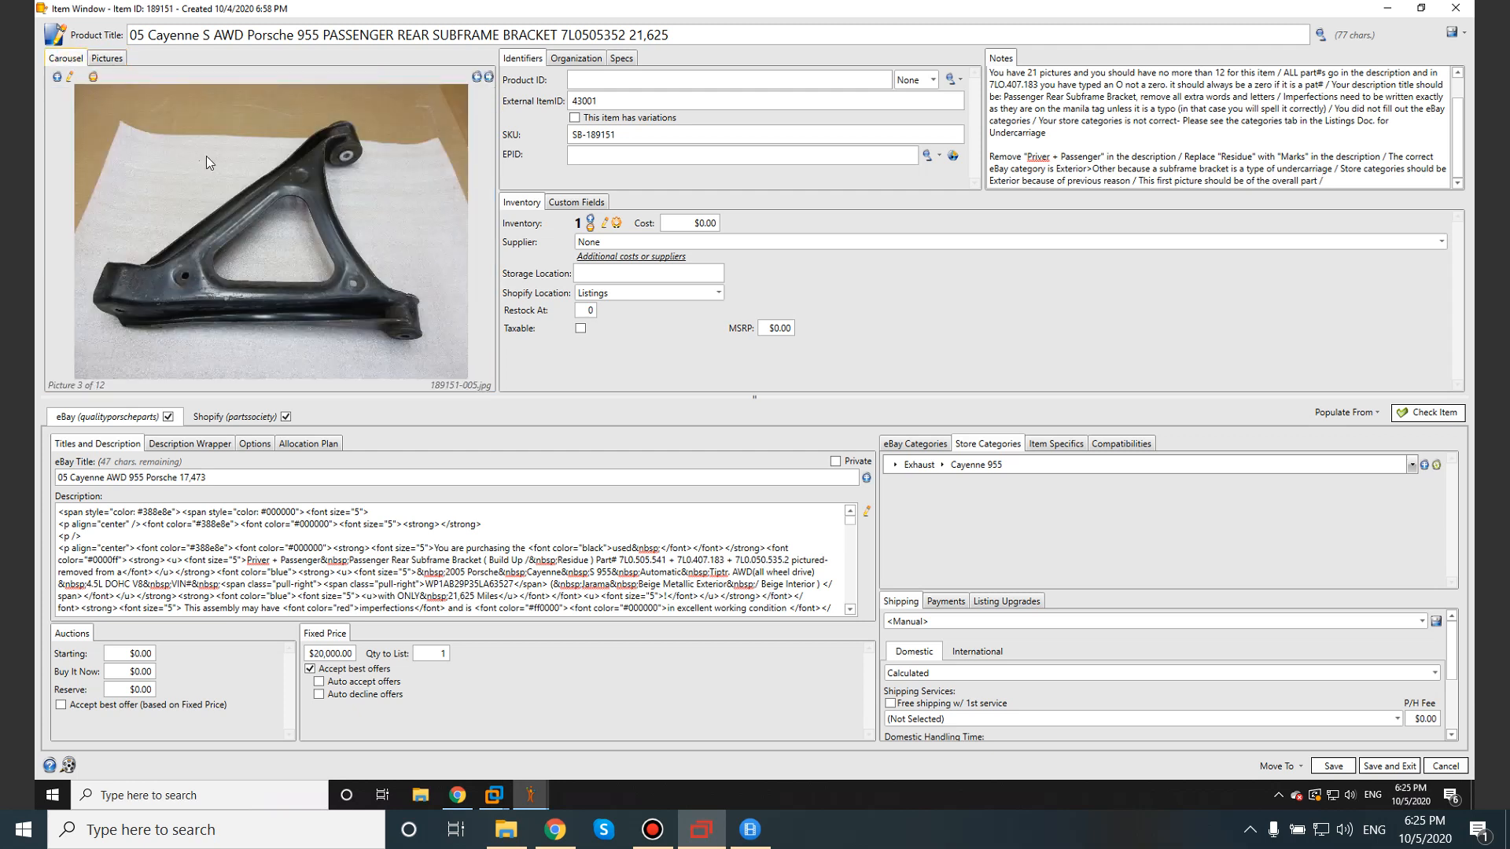
pyautogui.click(107, 59)
pyautogui.click(92, 189)
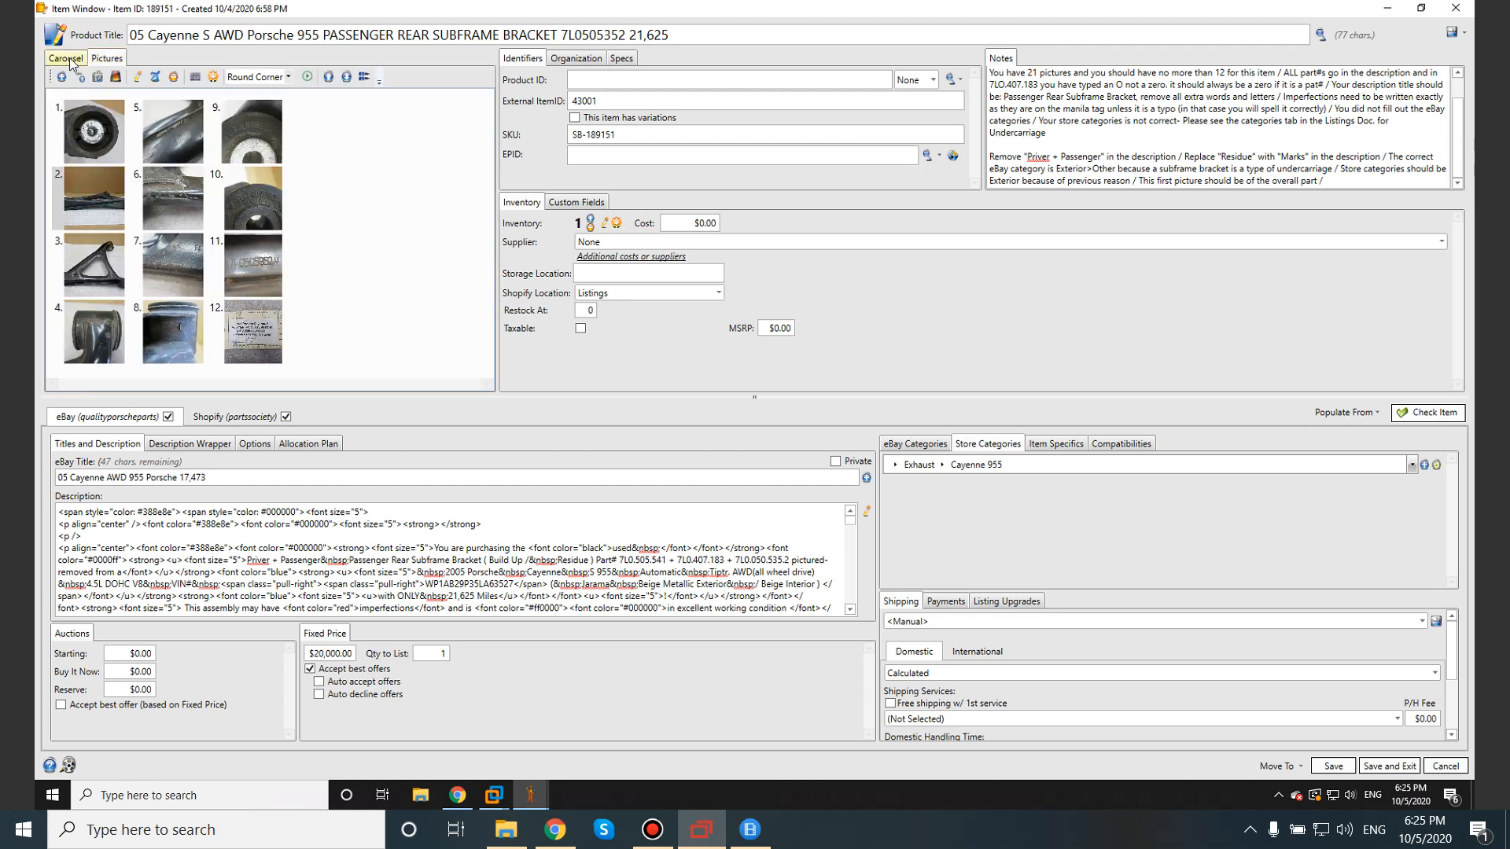
pyautogui.click(74, 63)
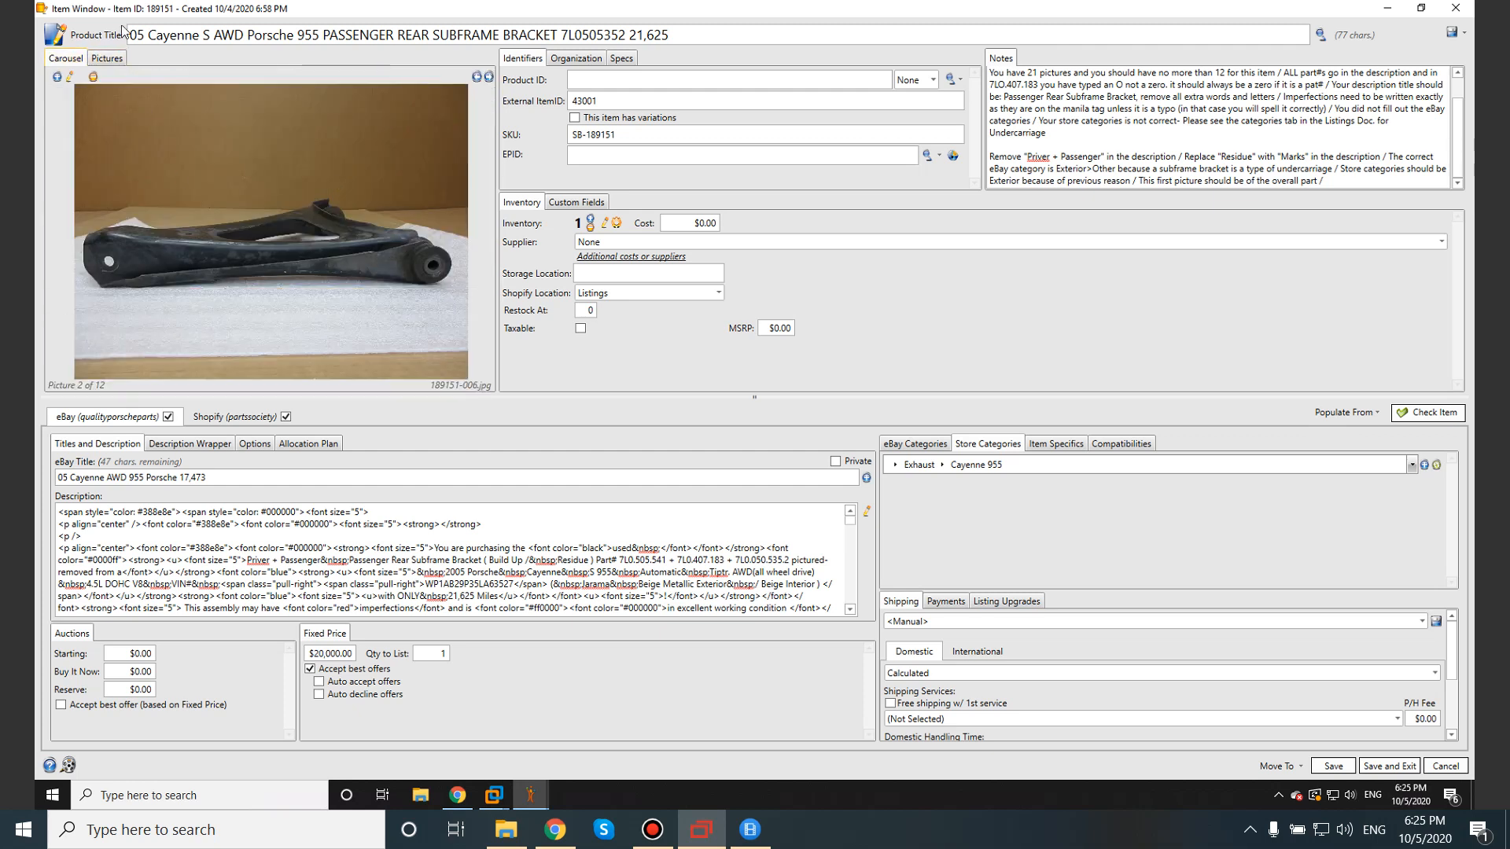
pyautogui.click(120, 58)
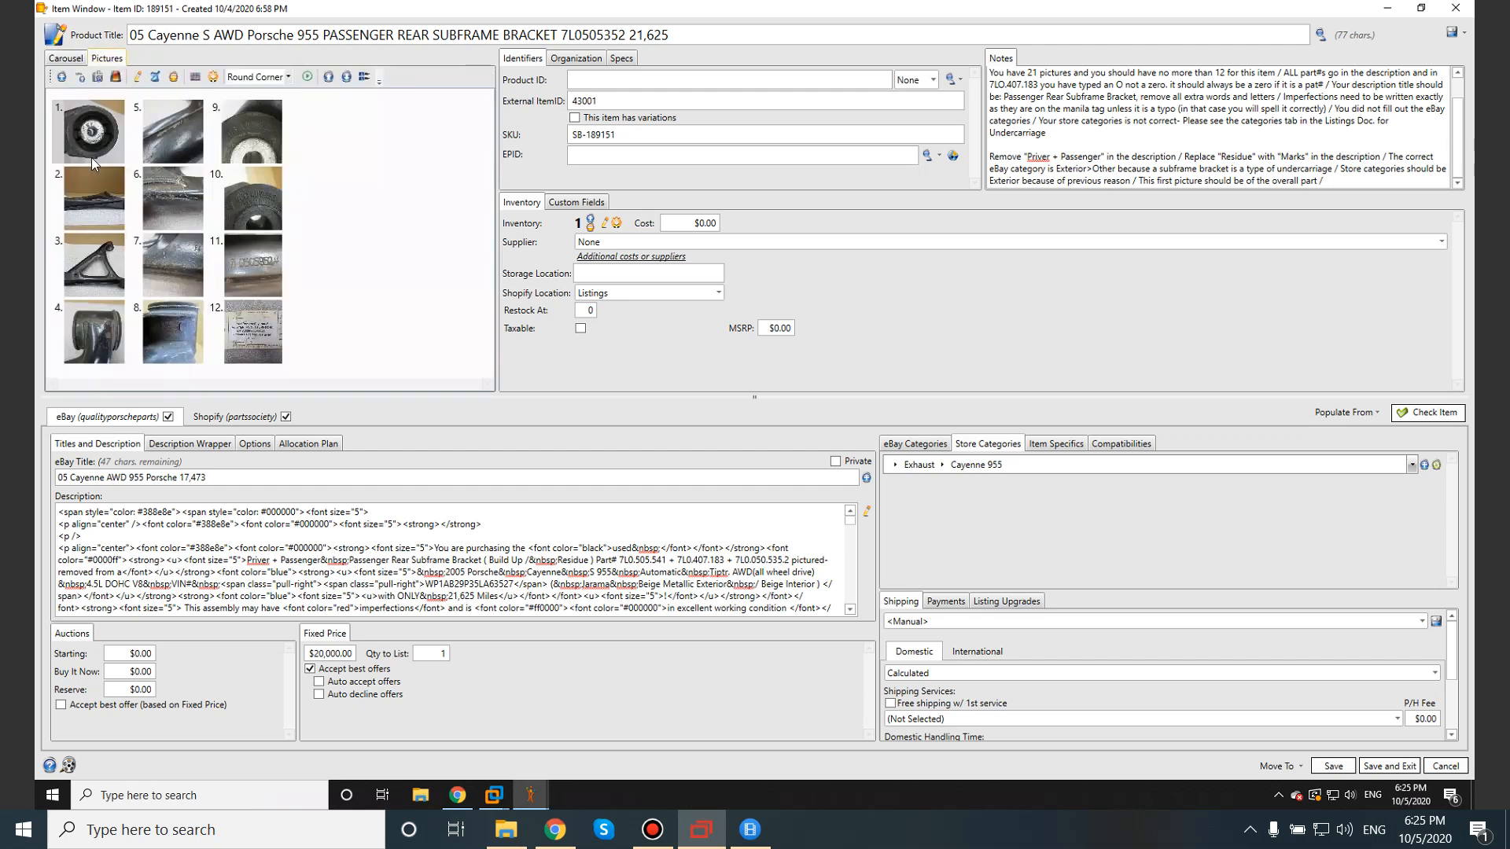
pyautogui.doubleClick(167, 135)
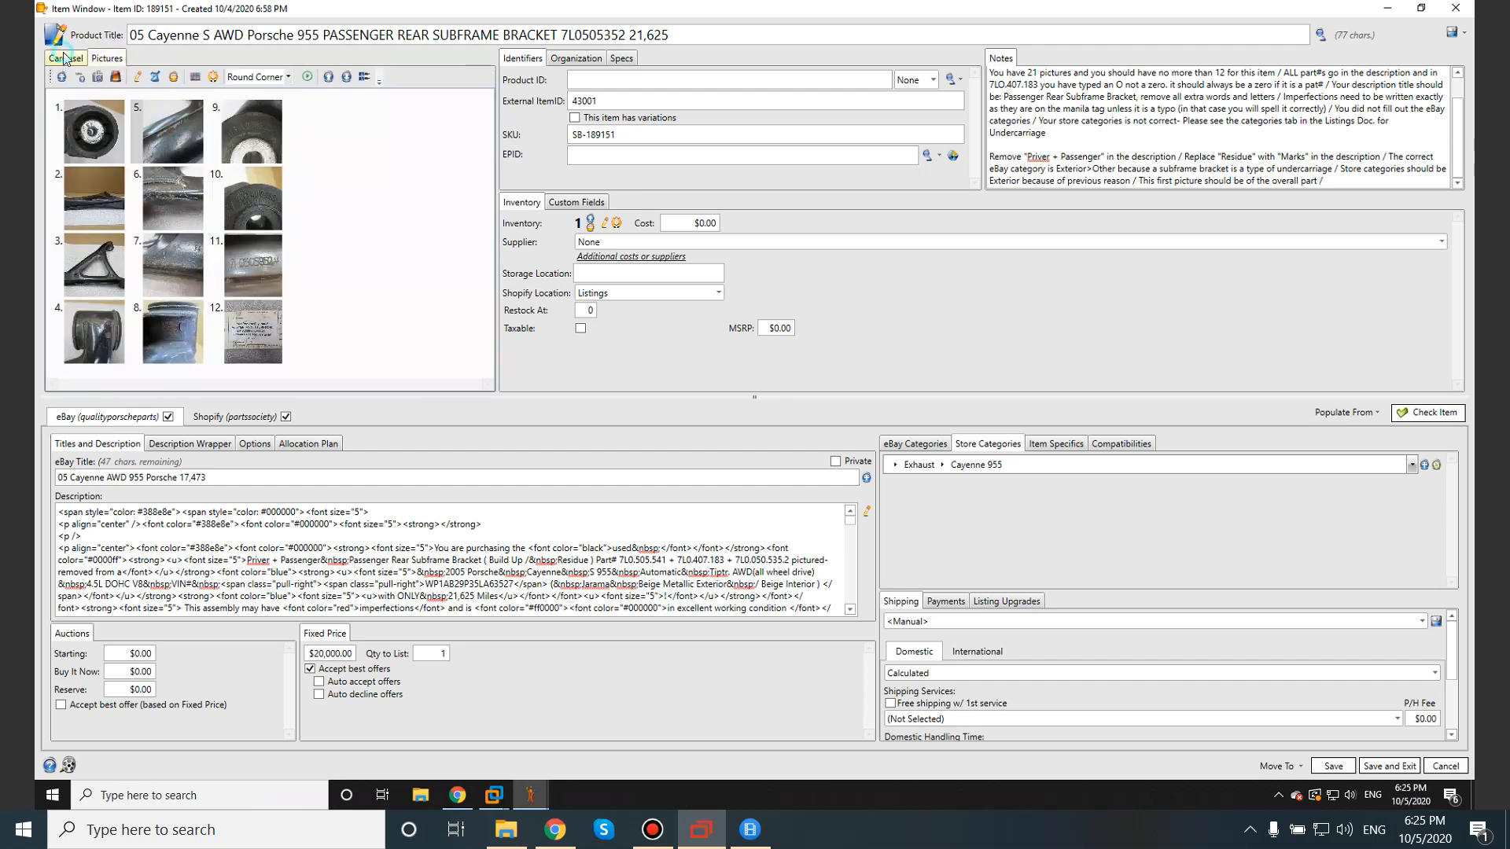
pyautogui.click(488, 77)
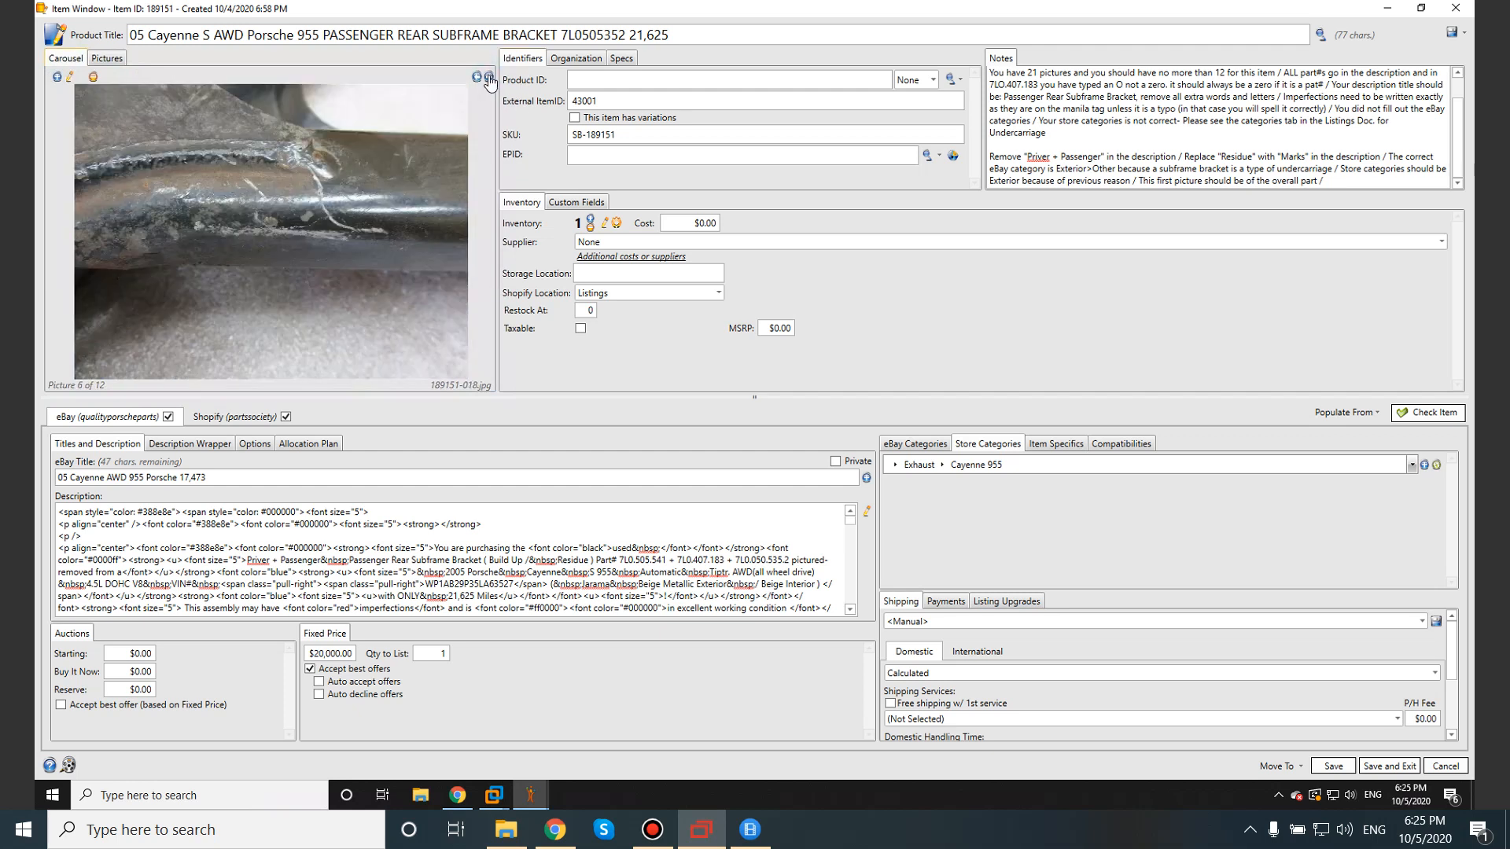
pyautogui.click(488, 77)
pyautogui.click(488, 77)
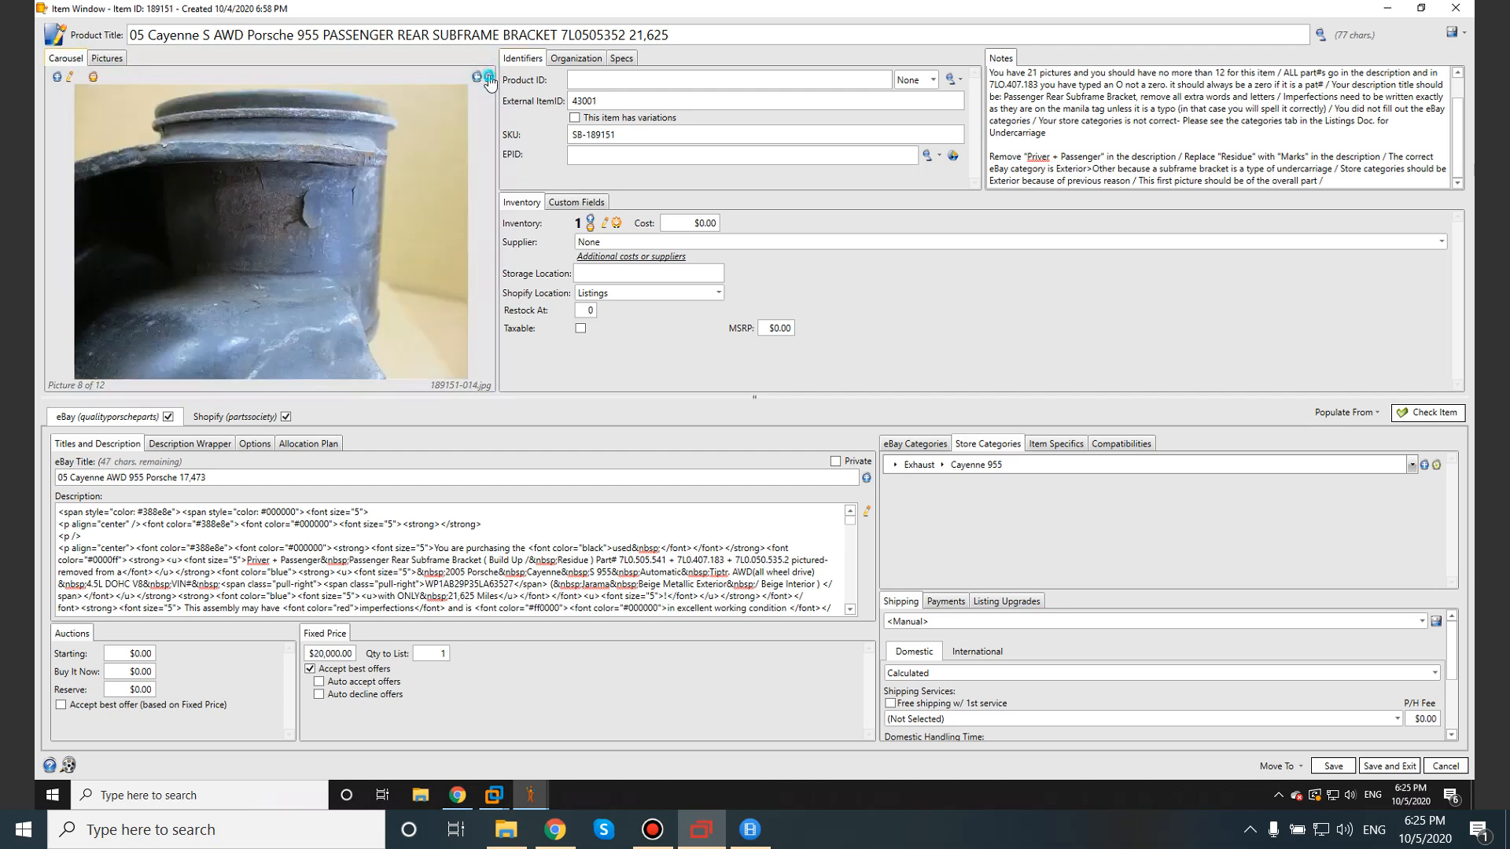
pyautogui.click(489, 77)
pyautogui.click(489, 77)
pyautogui.click(488, 77)
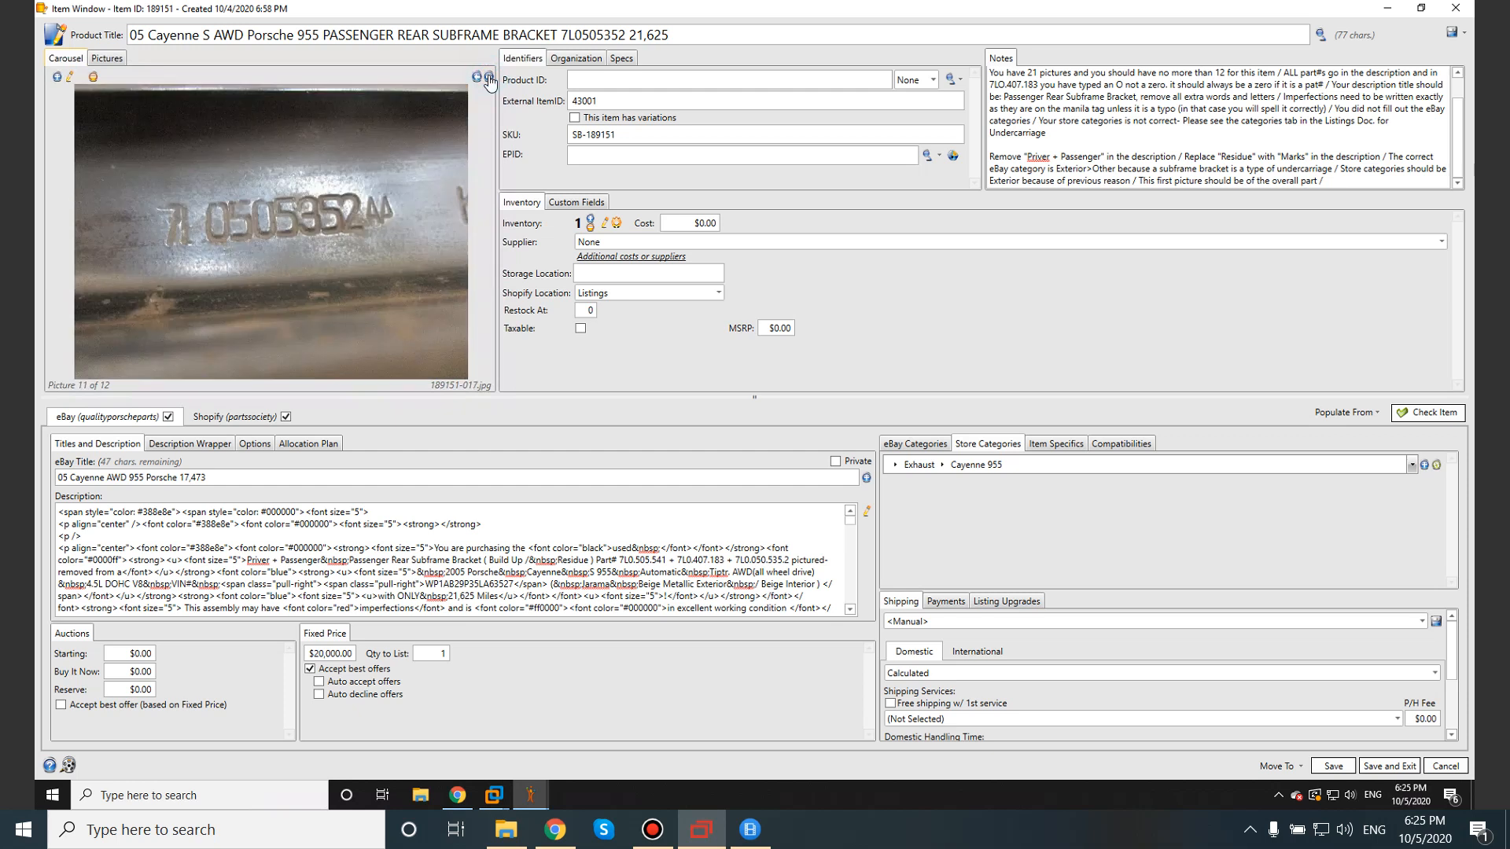
pyautogui.click(488, 77)
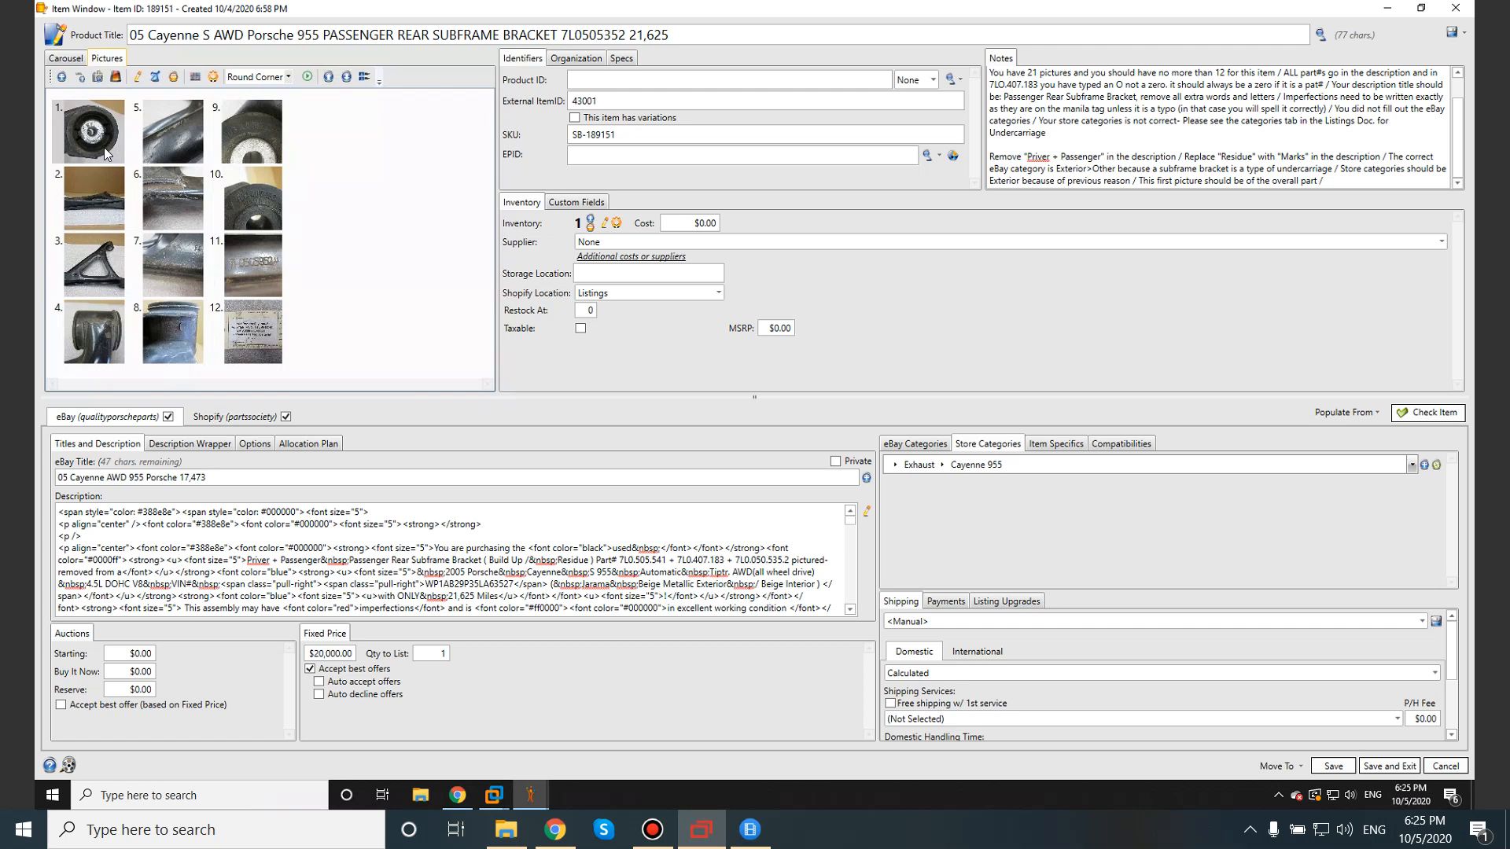
pyautogui.click(1342, 178)
# On the Listings Checklist sheet, step through the Picture Checklist items A27:A37.
pyautogui.click(1392, 10)
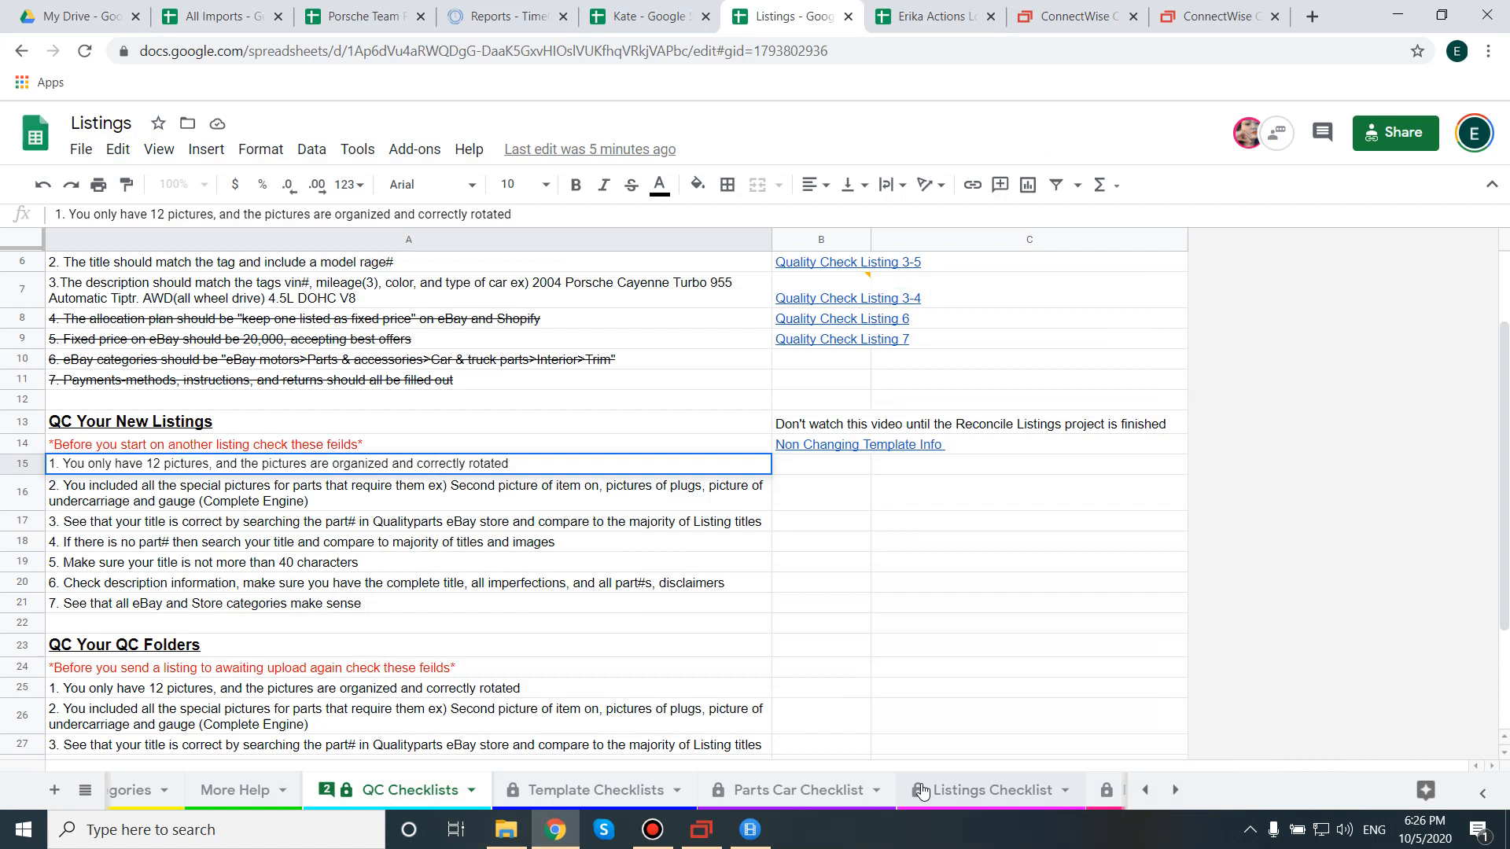
pyautogui.click(970, 791)
pyautogui.scroll(-3, 325, 480)
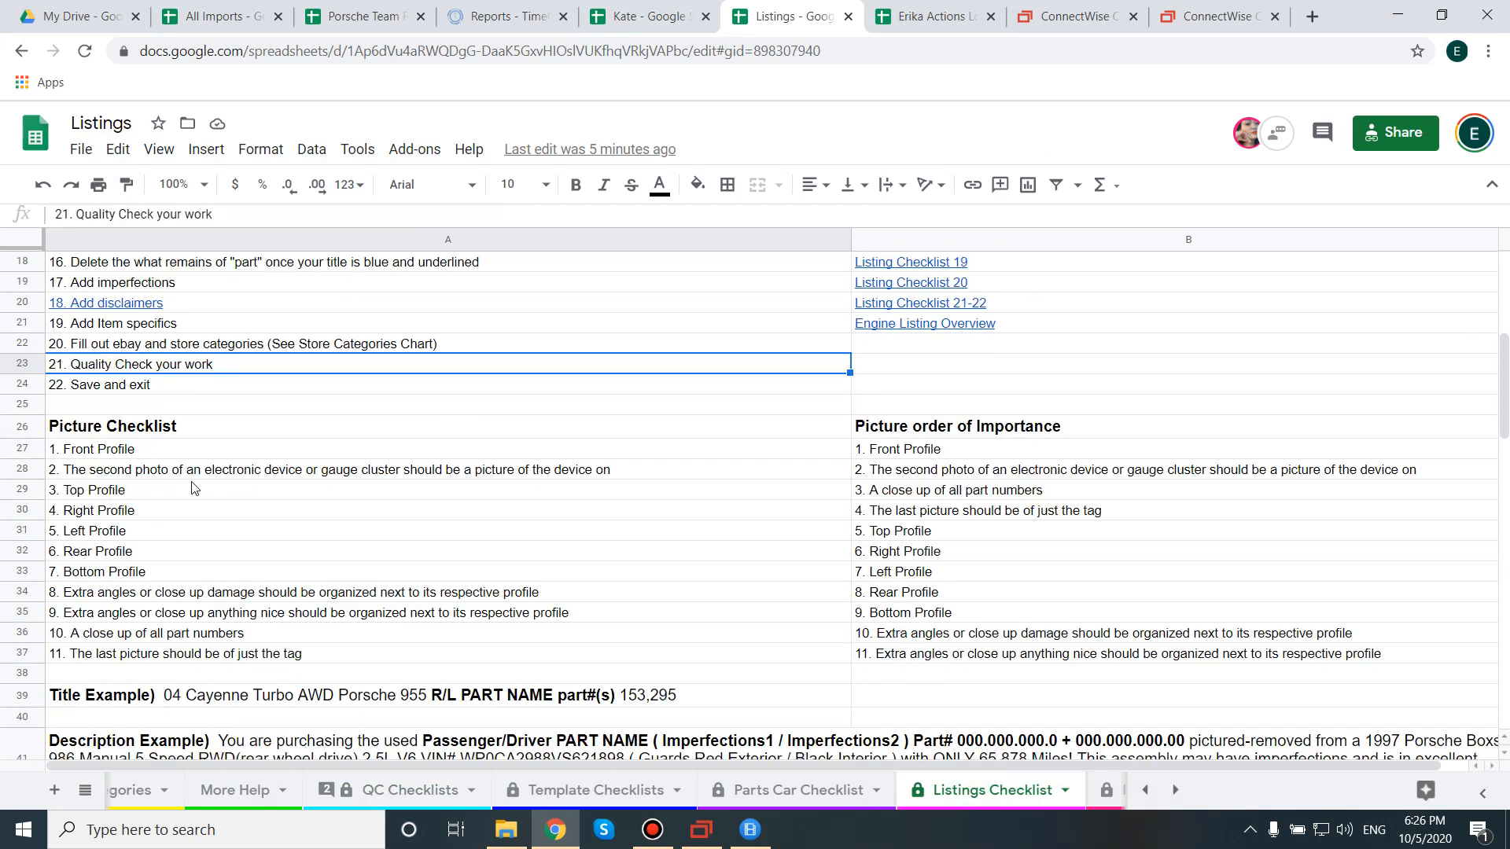
pyautogui.moveTo(885, 449); pyautogui.dragTo(926, 665)
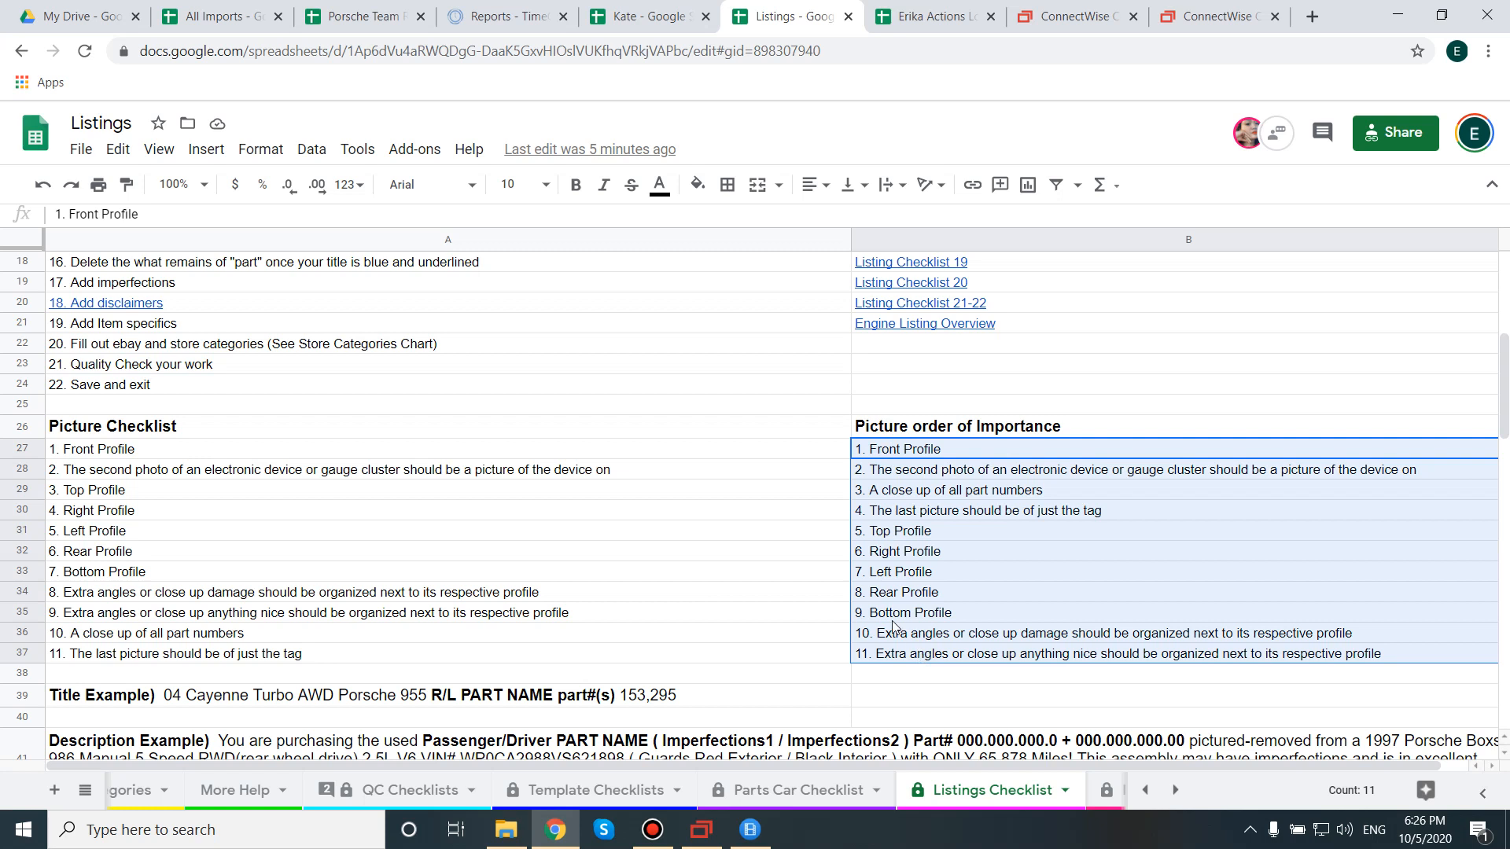
pyautogui.click(186, 454)
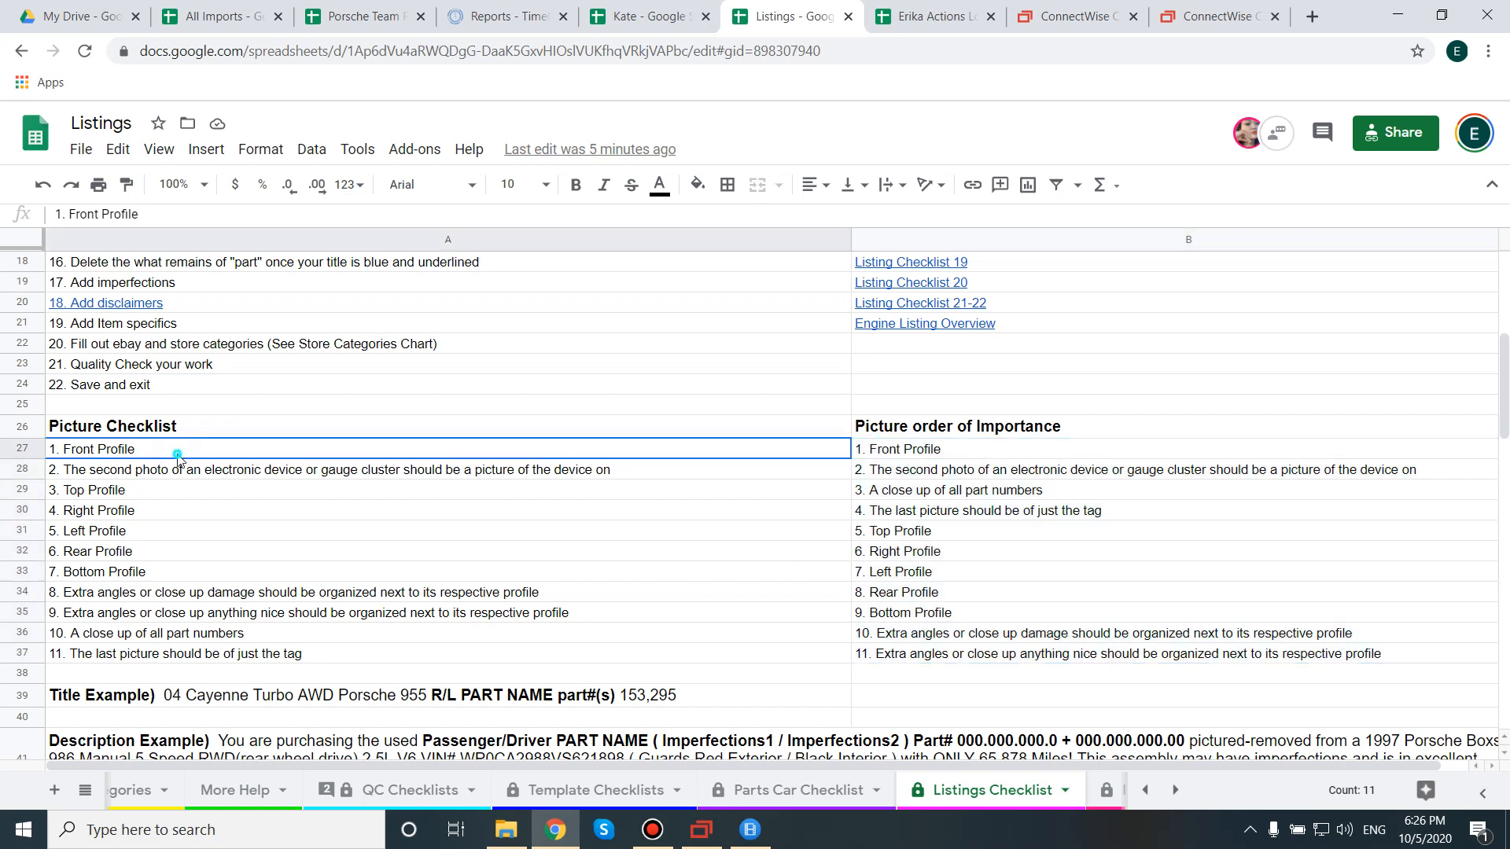
pyautogui.click(115, 492)
pyautogui.click(126, 513)
pyautogui.click(128, 534)
pyautogui.click(125, 555)
pyautogui.click(132, 578)
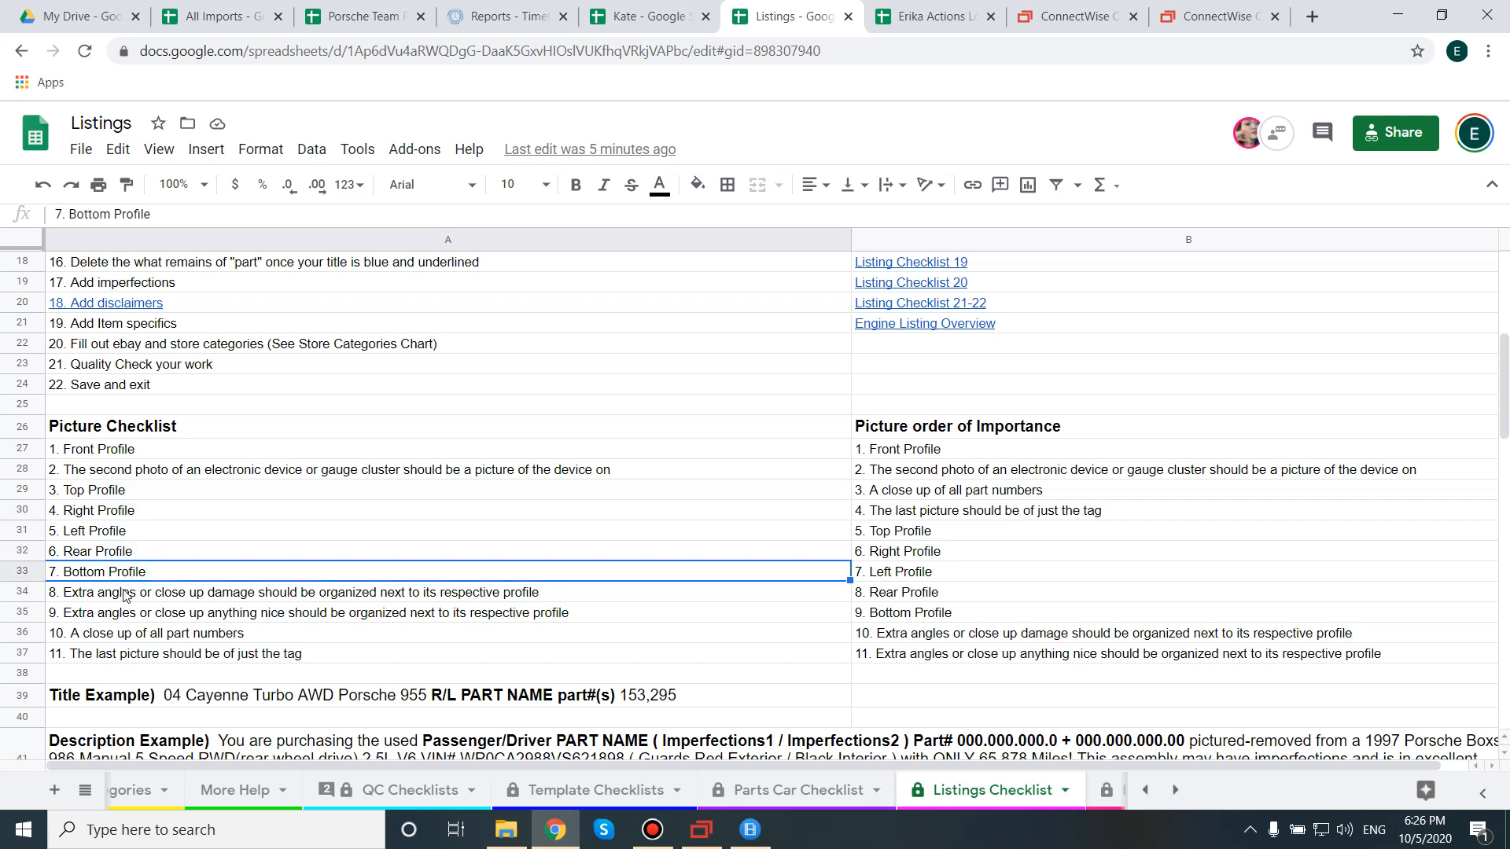
pyautogui.click(125, 595)
pyautogui.click(123, 617)
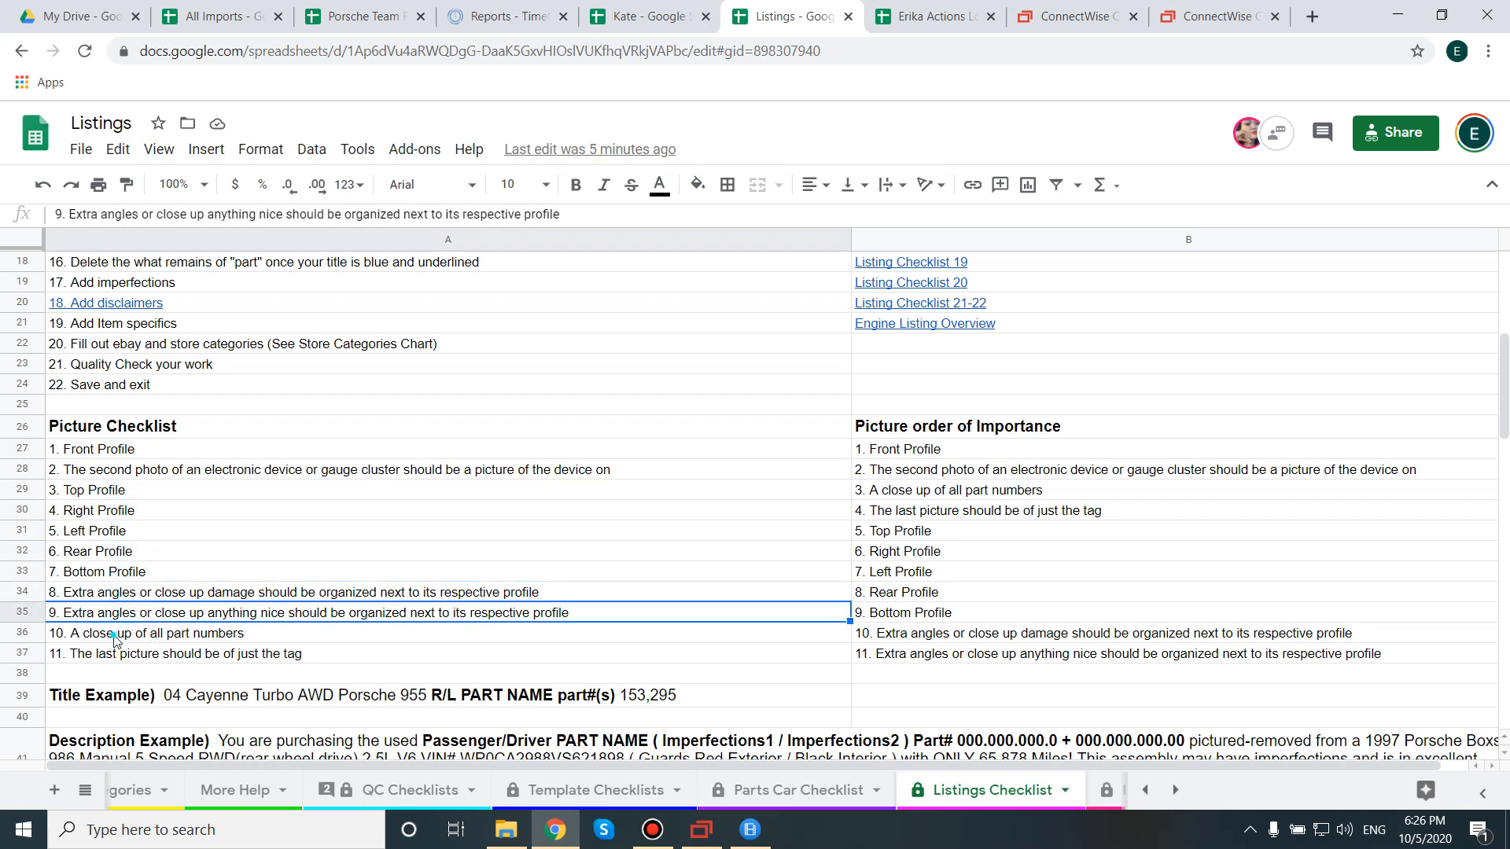
pyautogui.click(115, 639)
pyautogui.click(146, 659)
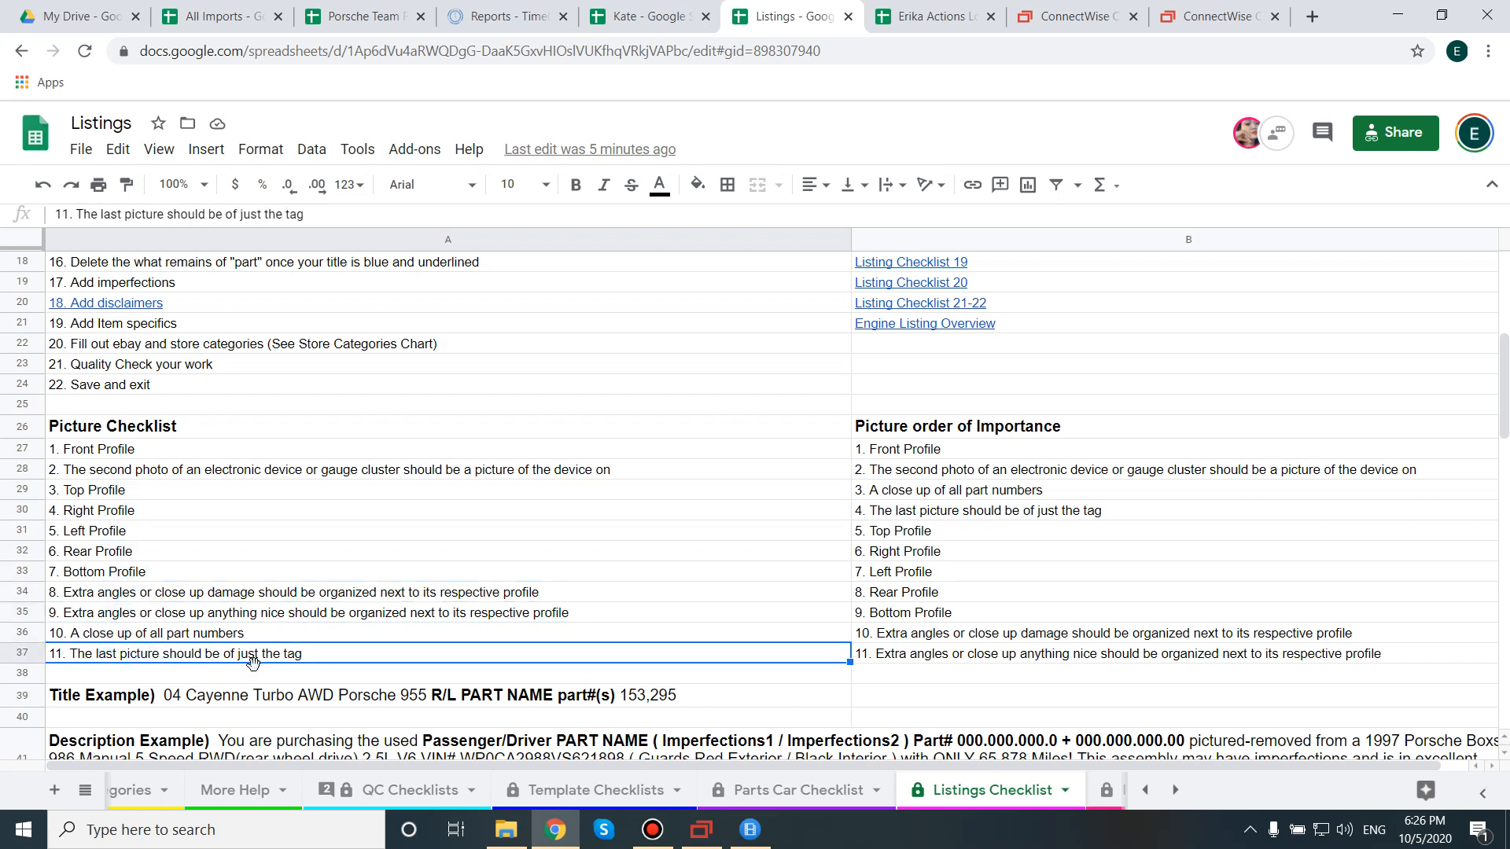
pyautogui.moveTo(147, 454); pyautogui.dragTo(147, 655)
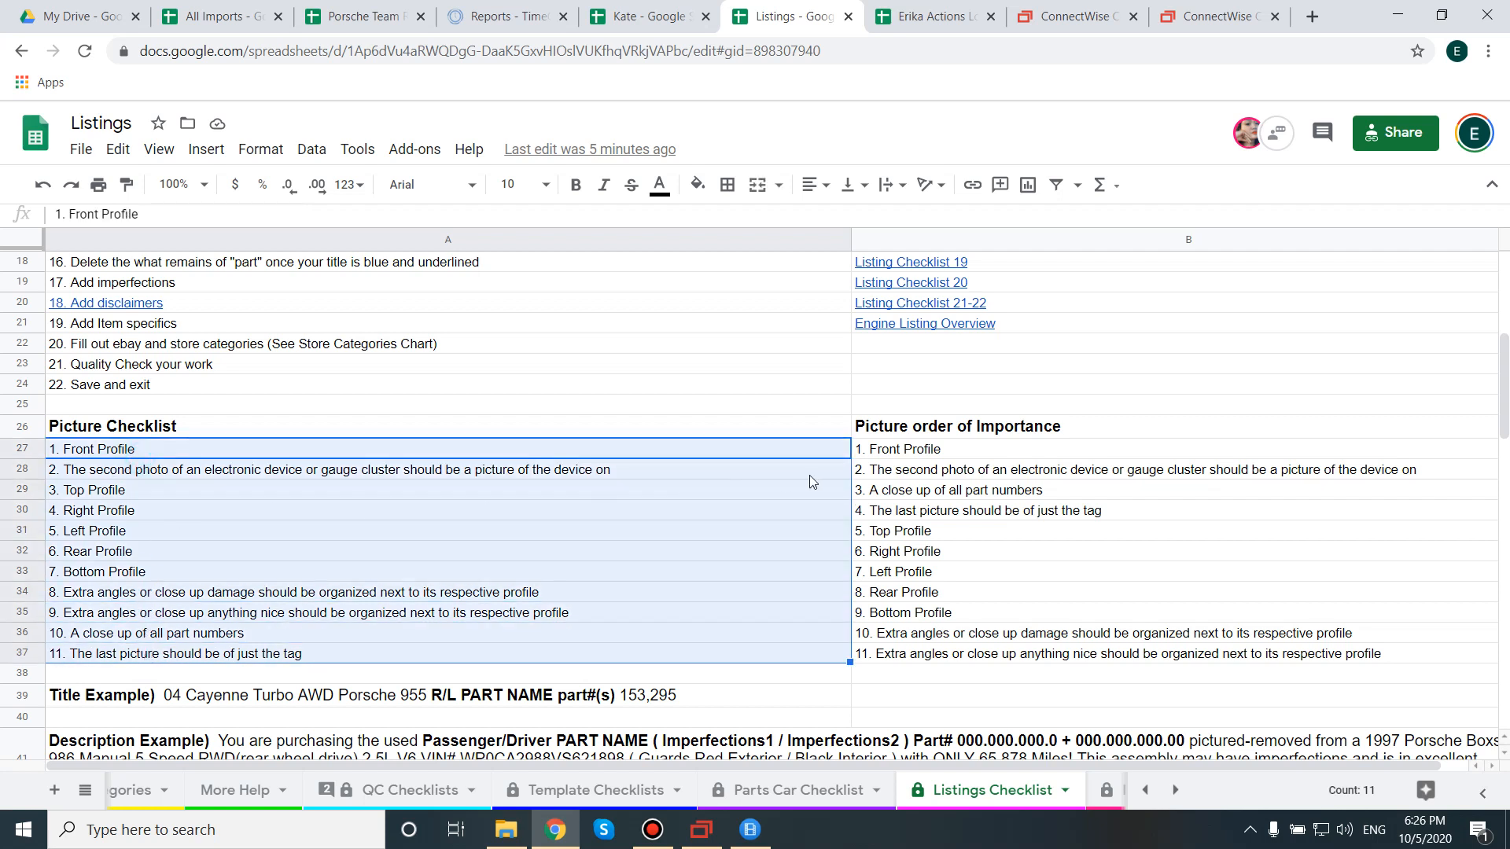
# Open cell B27 to read the first Picture order of Importance rule.
pyautogui.click(958, 456)
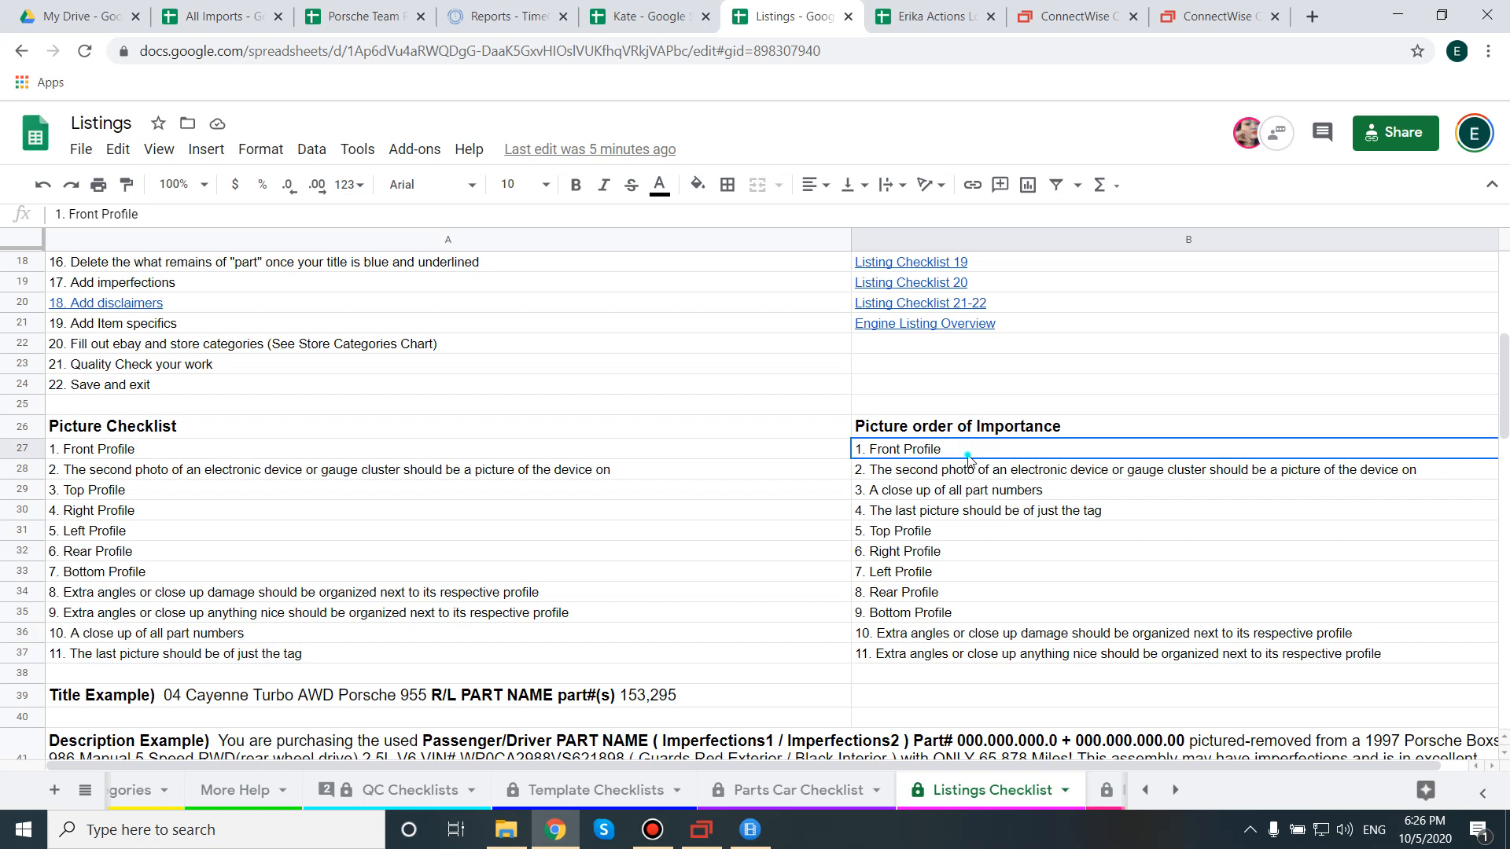
pyautogui.doubleClick(968, 455)
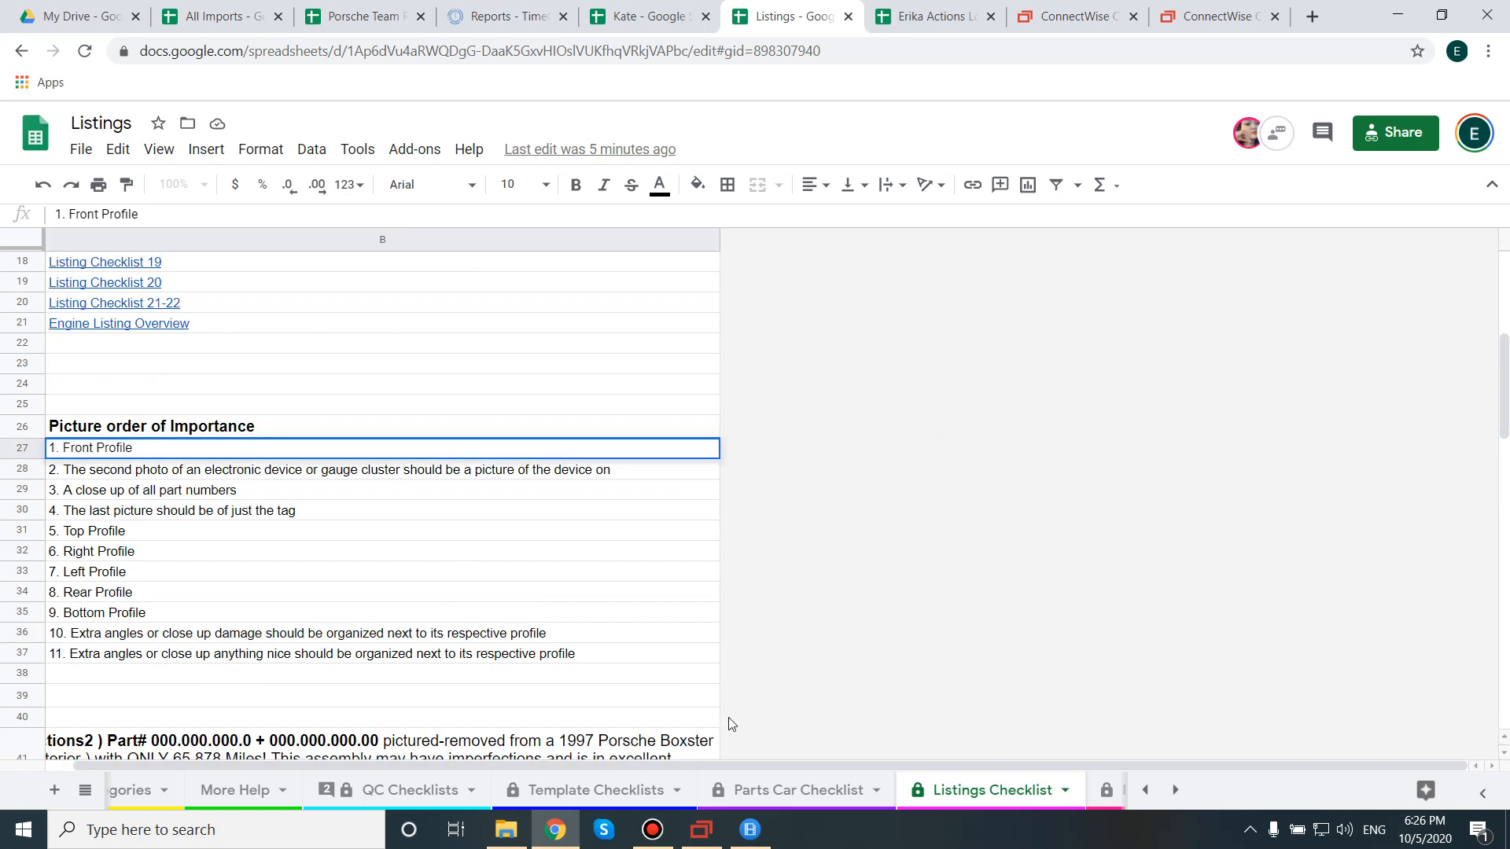
pyautogui.moveTo(649, 767); pyautogui.dragTo(159, 736)
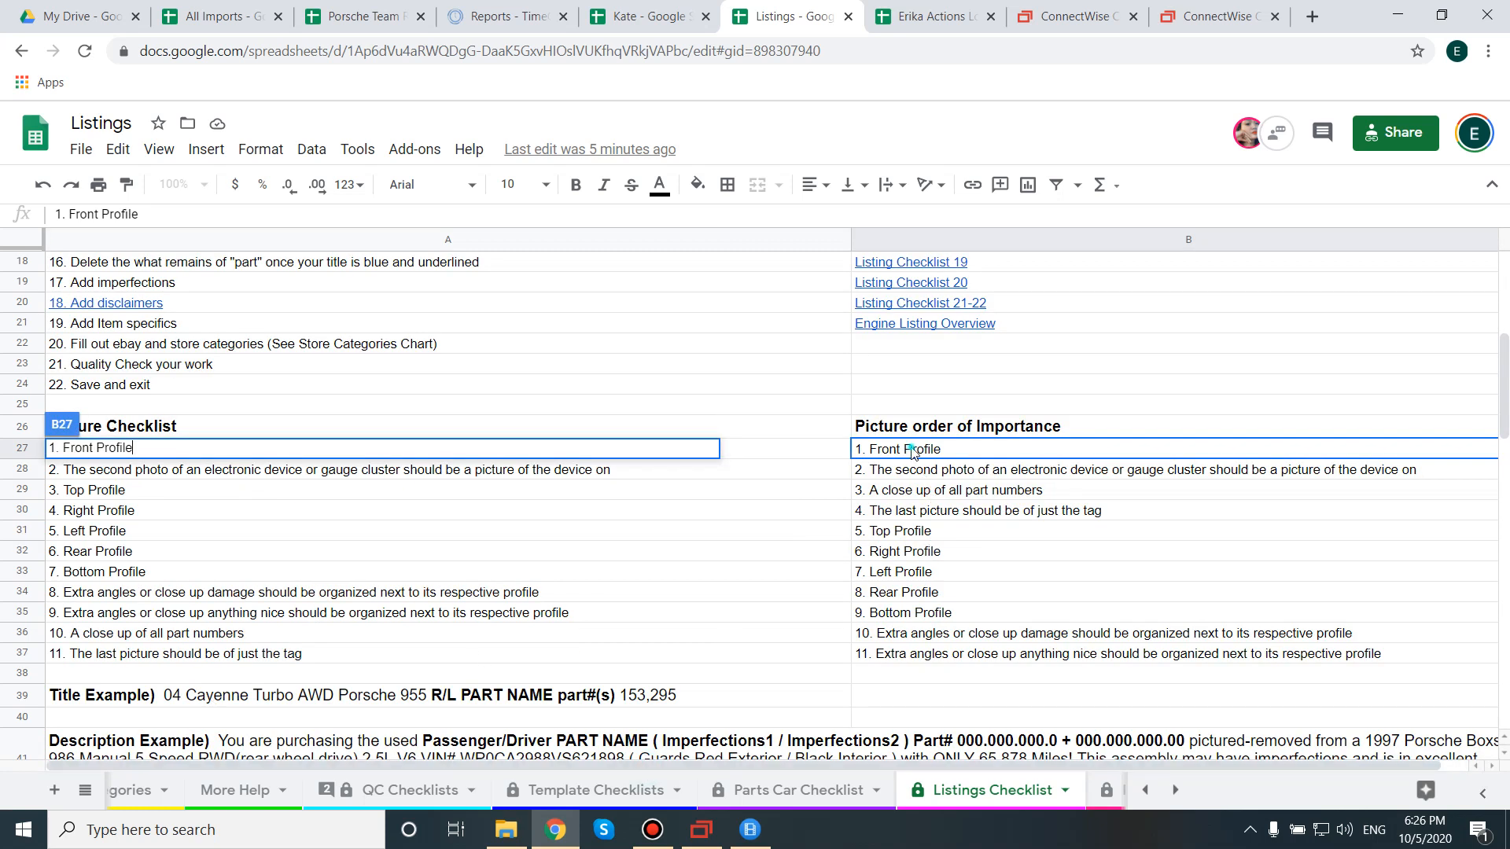
pyautogui.click(936, 450)
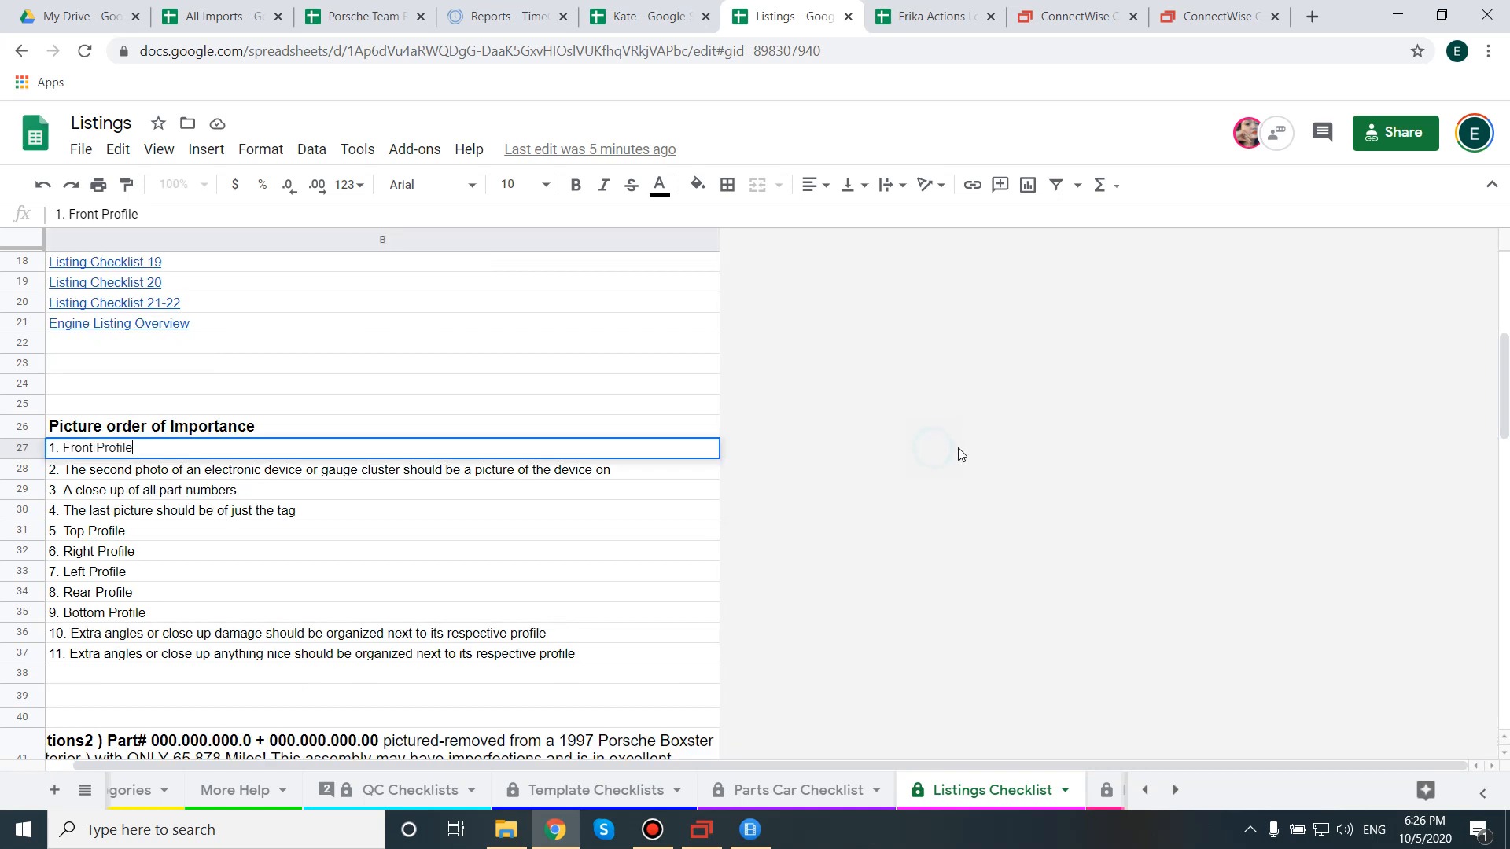
pyautogui.moveTo(601, 764); pyautogui.dragTo(571, 764)
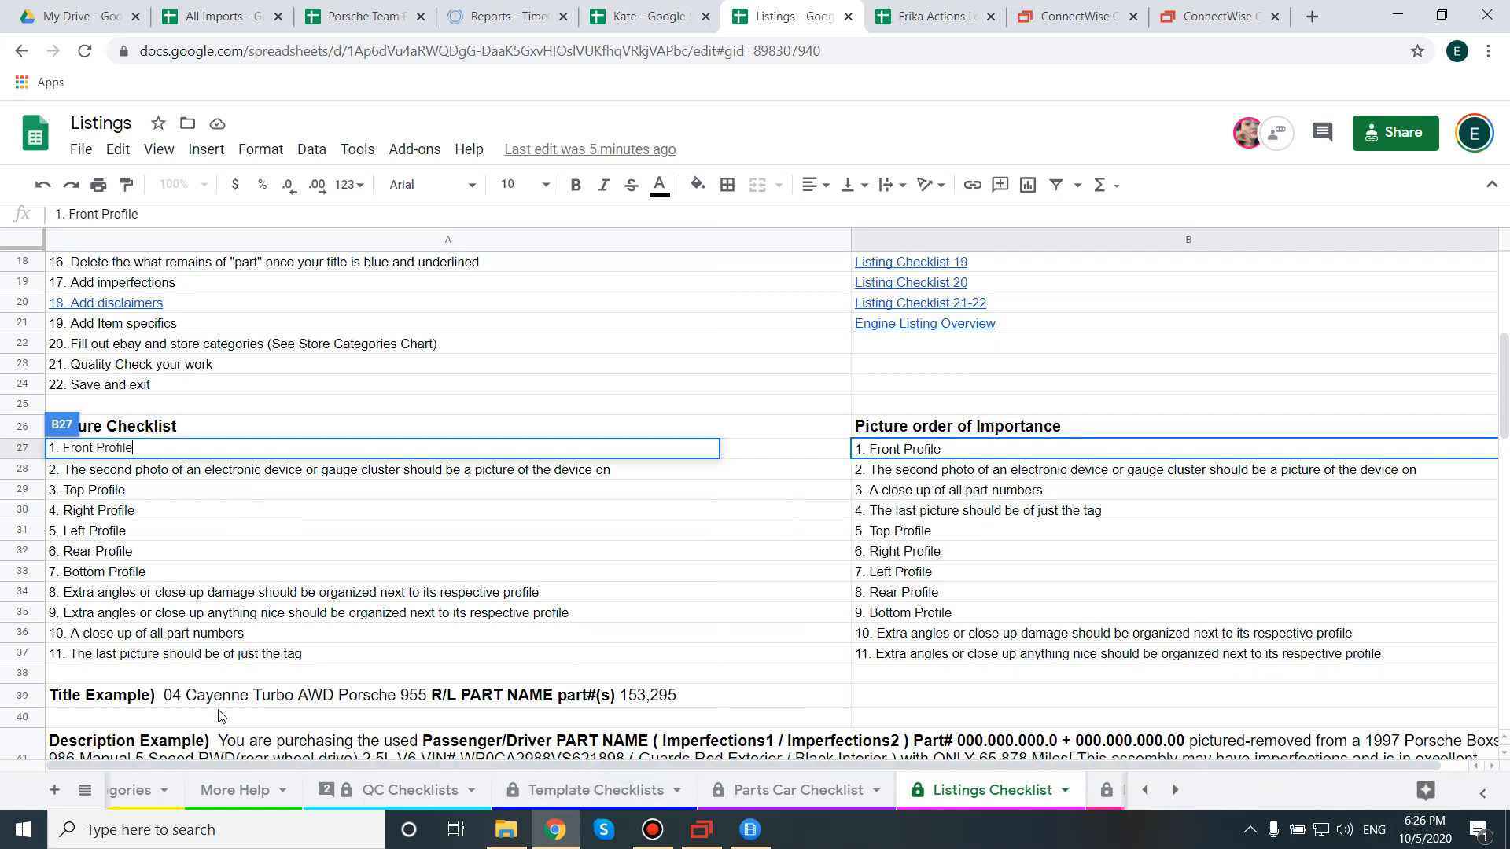
pyautogui.click(941, 453)
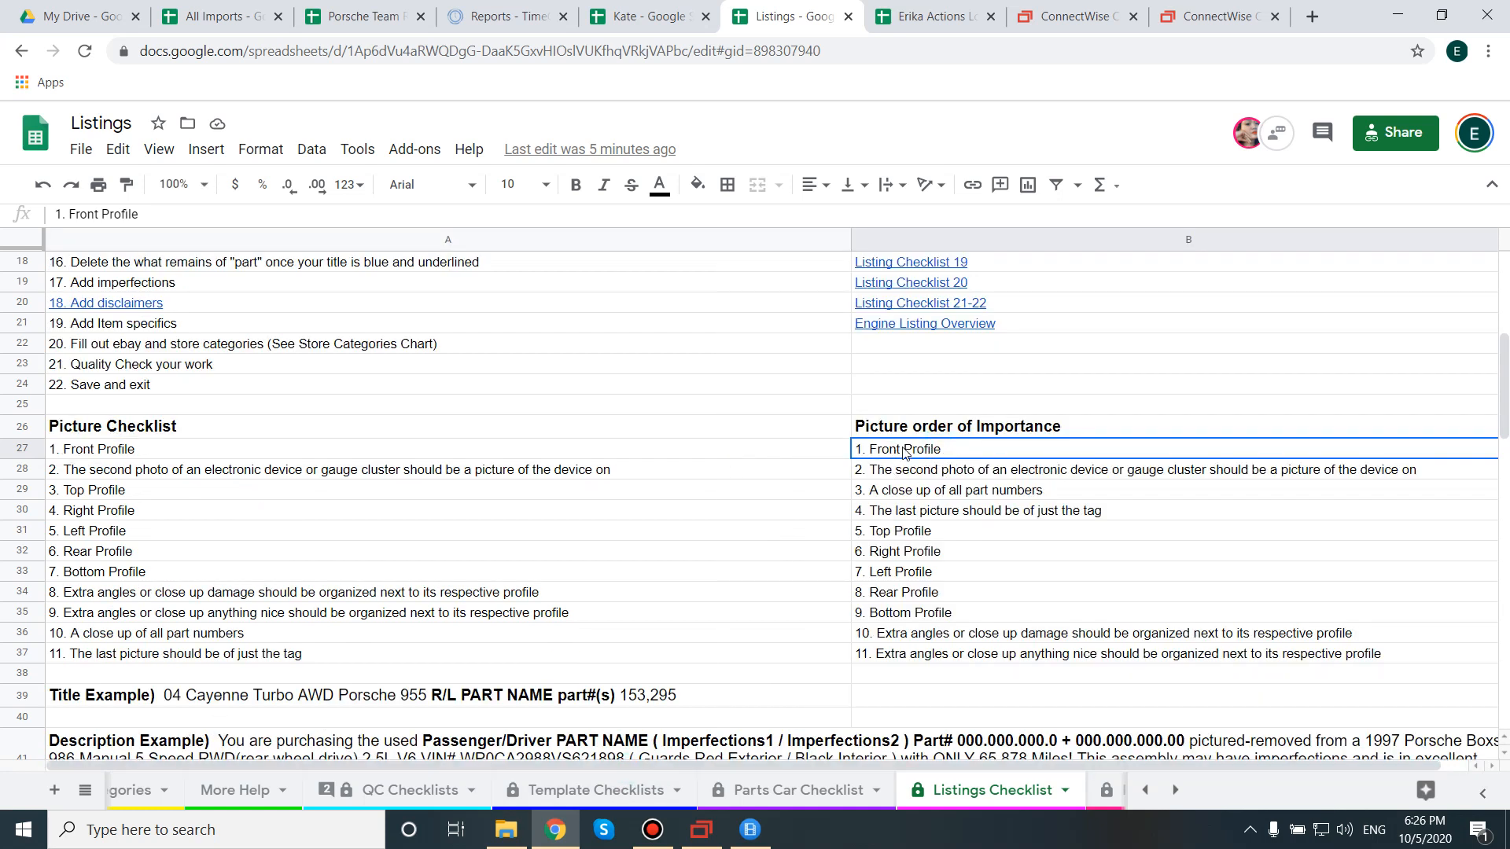
# Read the remaining picture-order rules down to B36:B37, then return to SixBit.
pyautogui.click(944, 472)
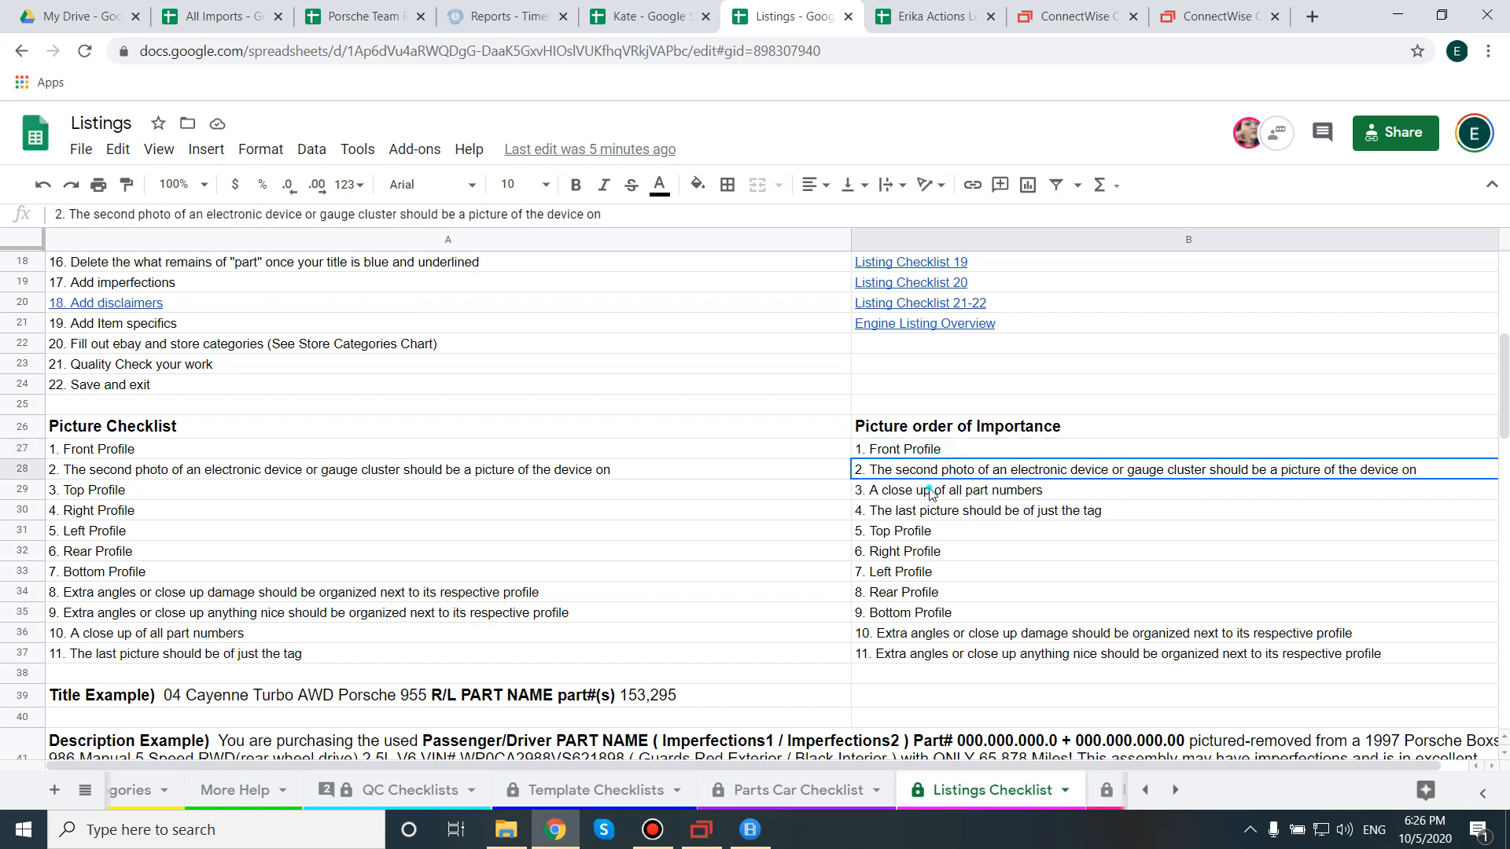
pyautogui.click(930, 492)
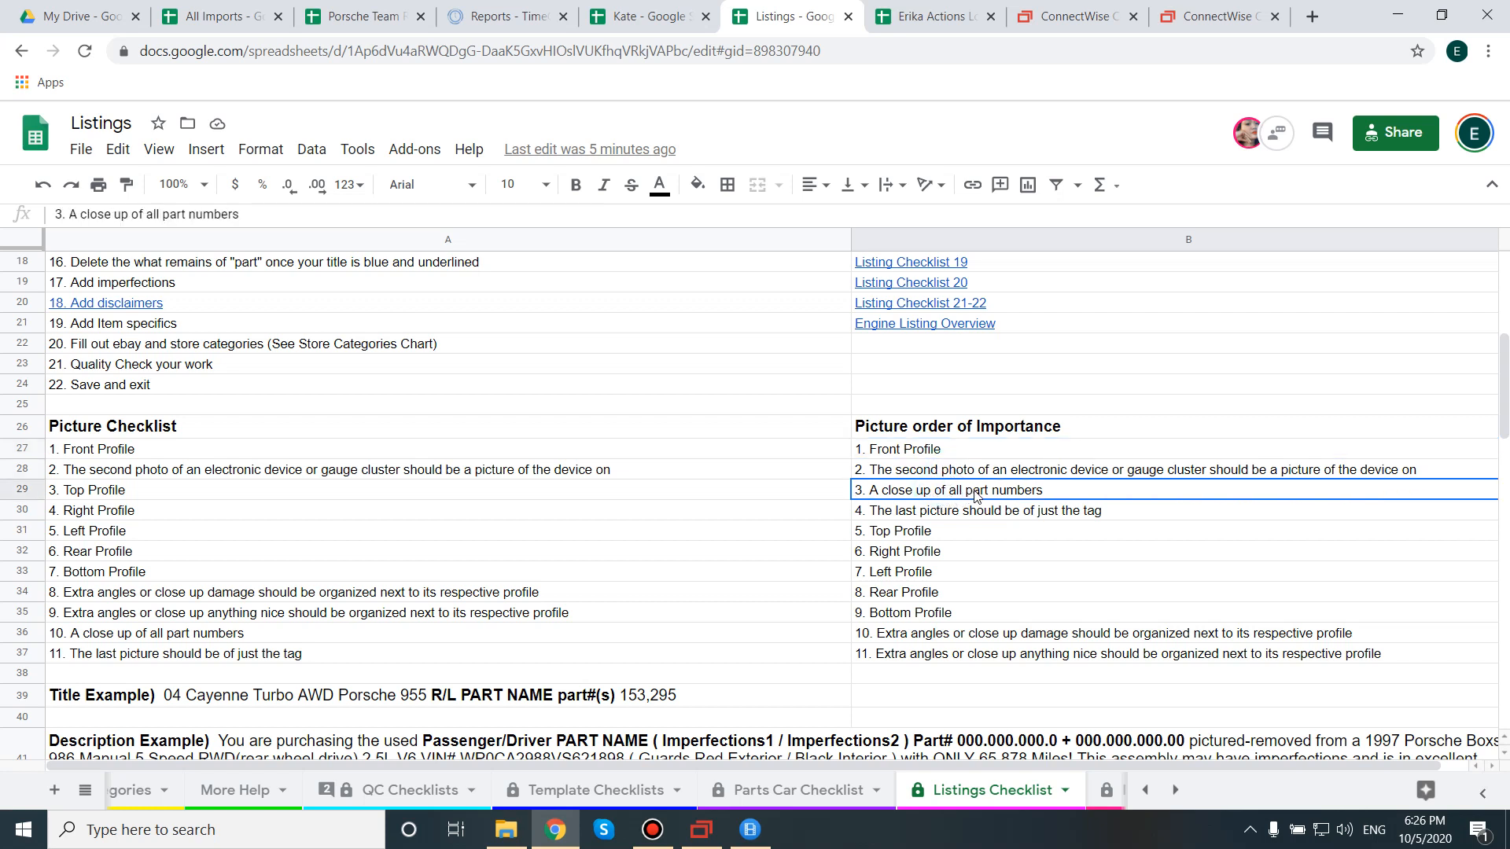
pyautogui.click(946, 515)
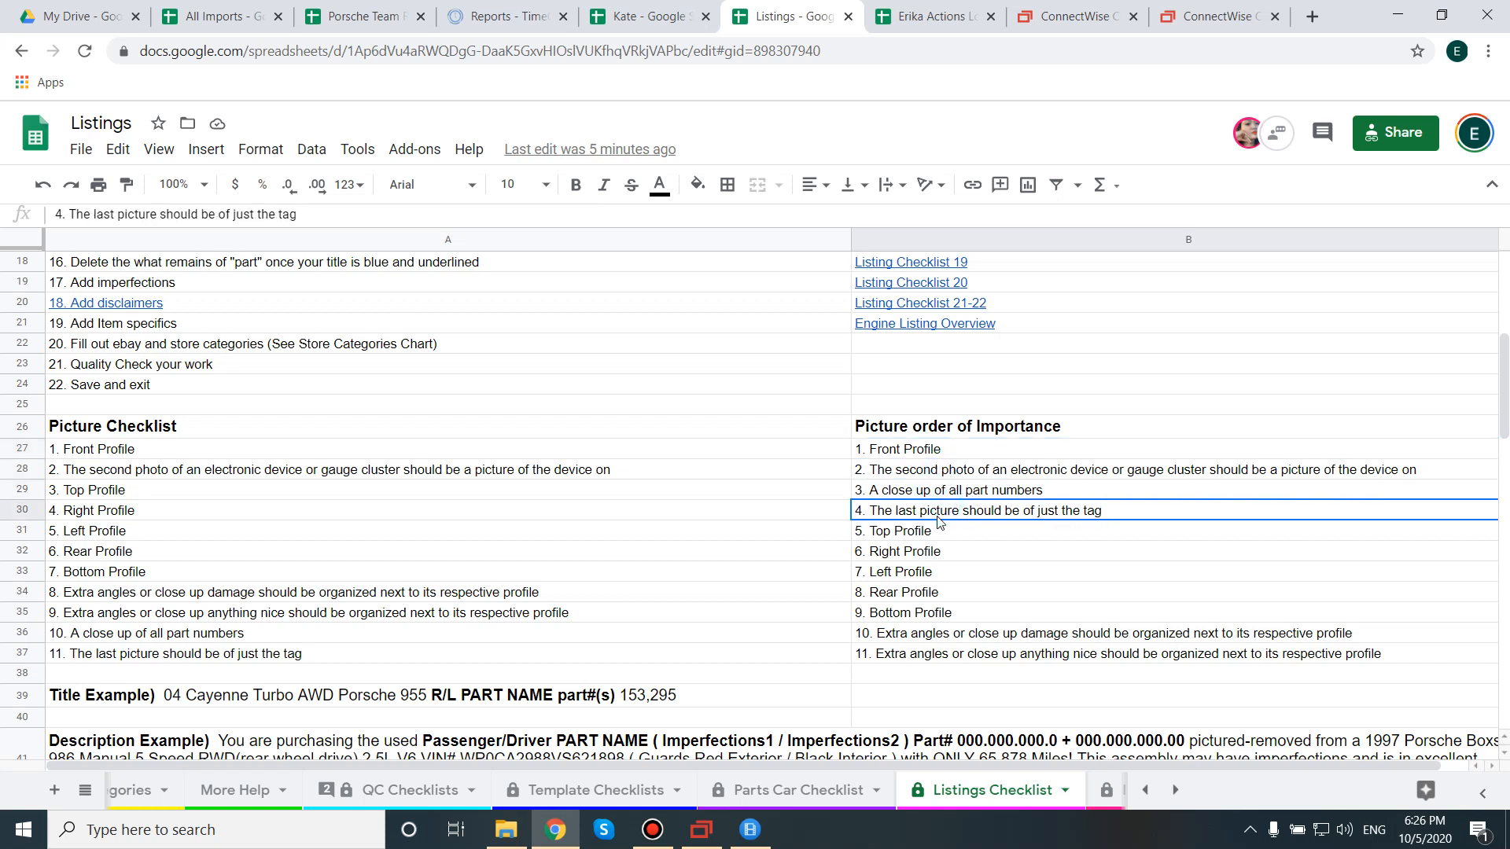
pyautogui.click(928, 464)
pyautogui.click(926, 491)
pyautogui.click(927, 516)
pyautogui.click(928, 535)
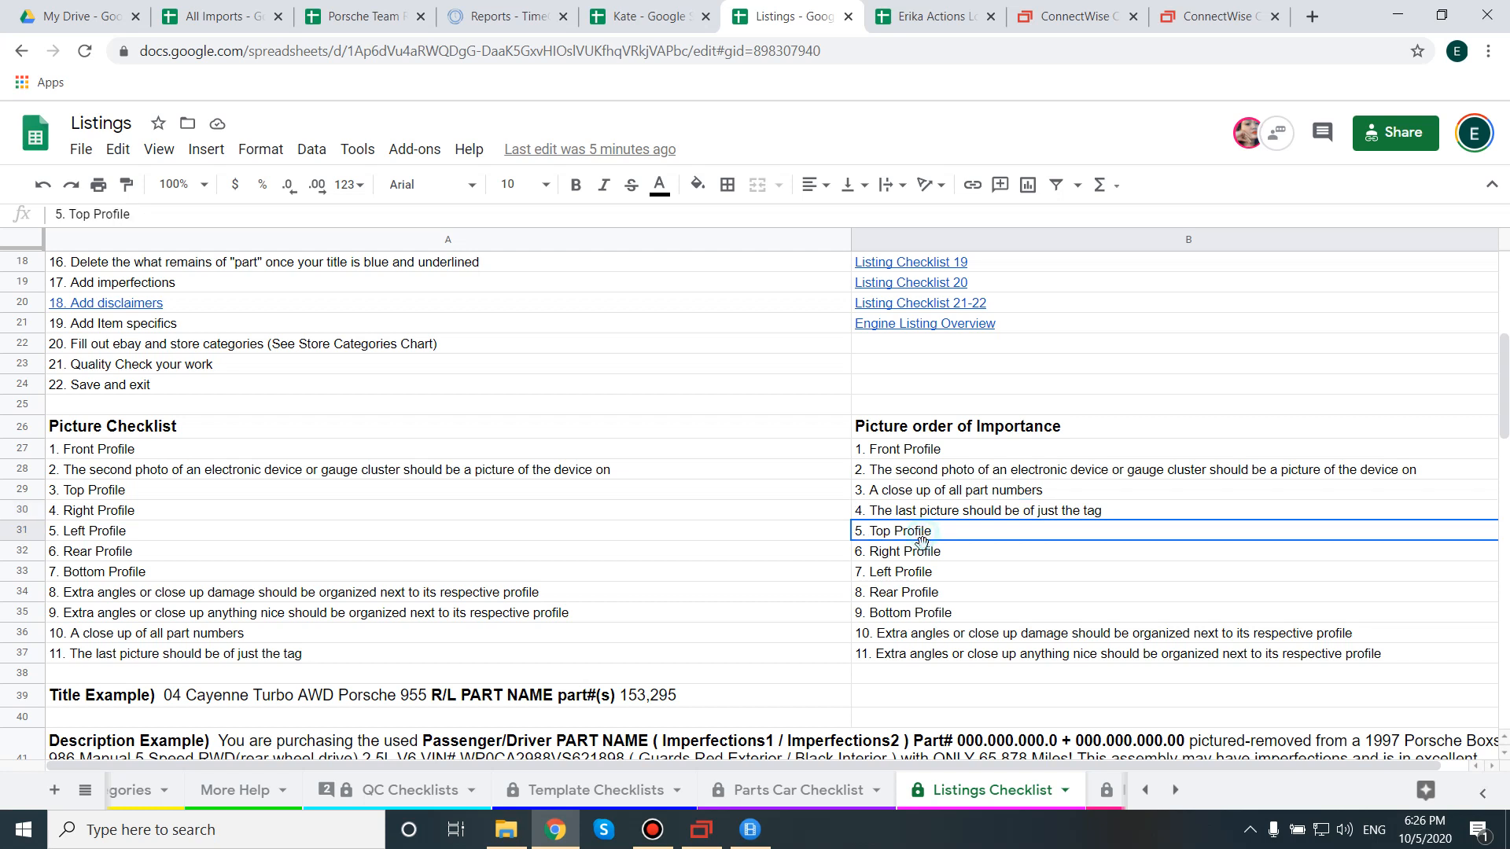
pyautogui.click(922, 557)
pyautogui.click(922, 574)
pyautogui.click(917, 593)
pyautogui.click(912, 615)
pyautogui.click(893, 637)
pyautogui.moveTo(892, 637); pyautogui.dragTo(898, 656)
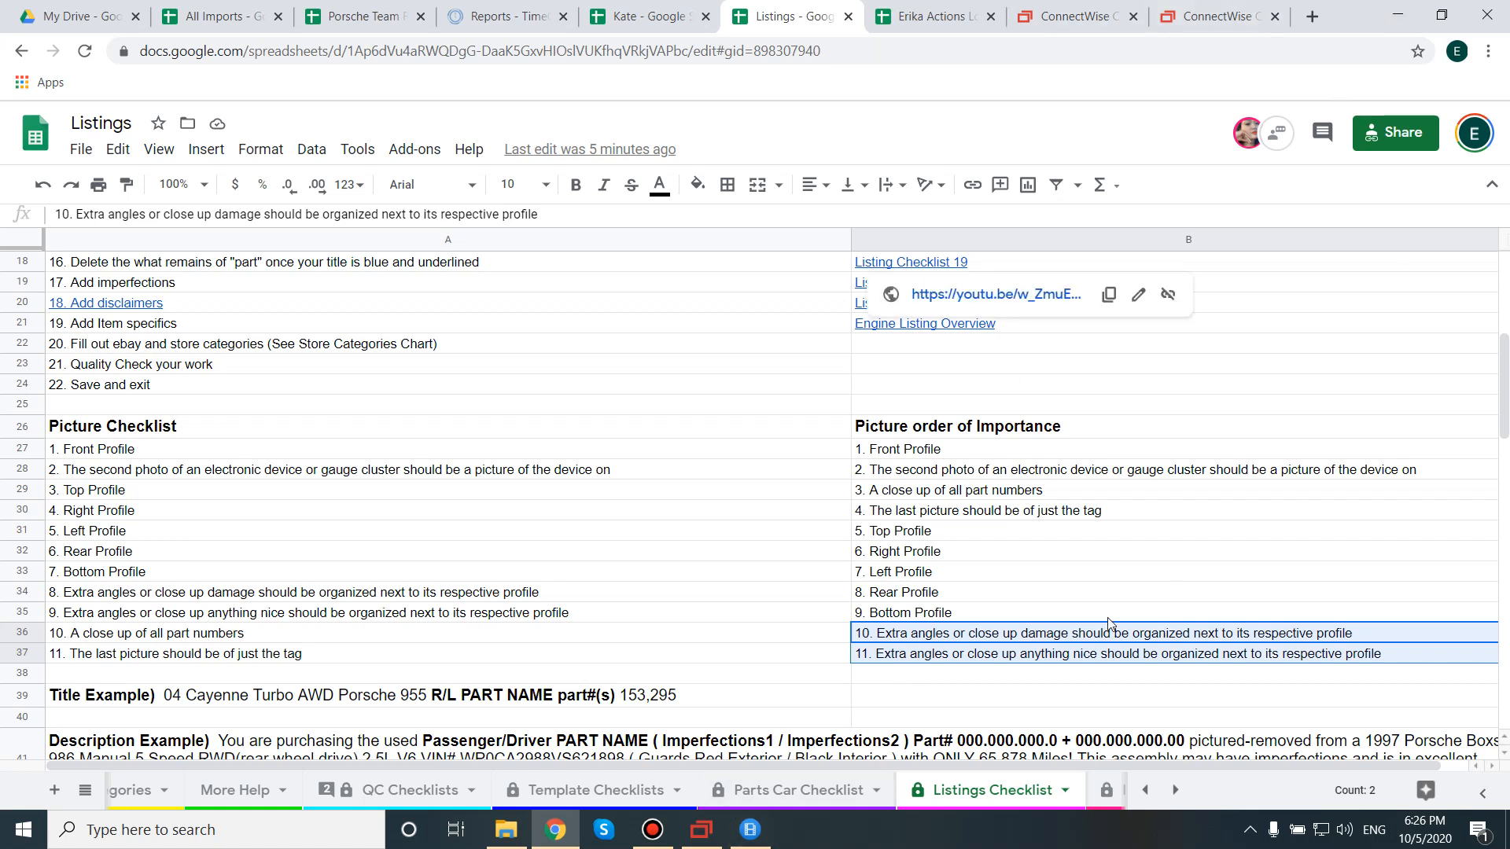
pyautogui.click(704, 832)
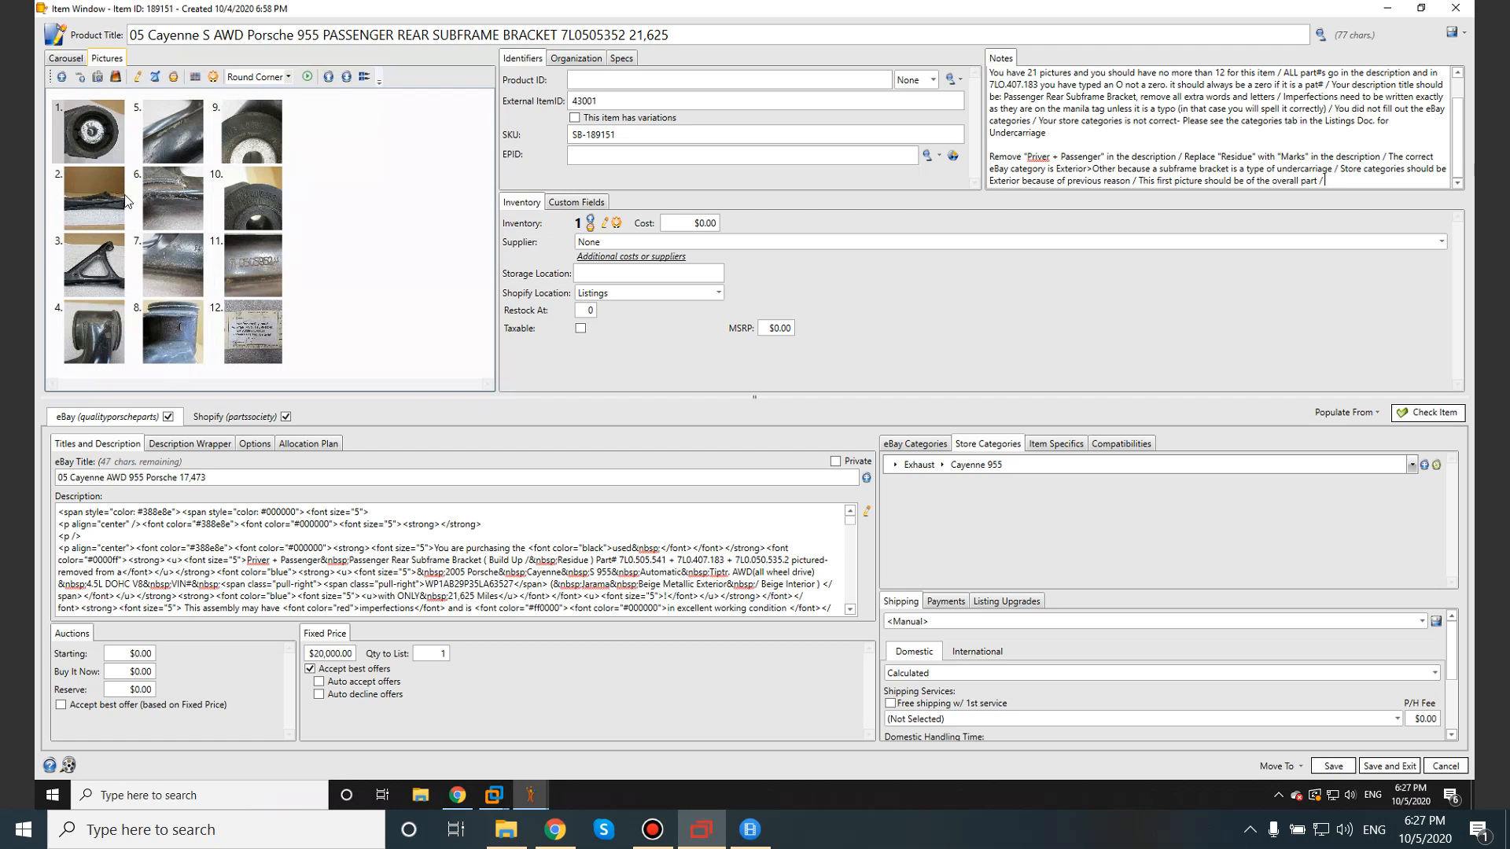
# Start the Notes entry with 'You need to add' Rear, Bottom, Left, Right pictures.
pyautogui.click(98, 269)
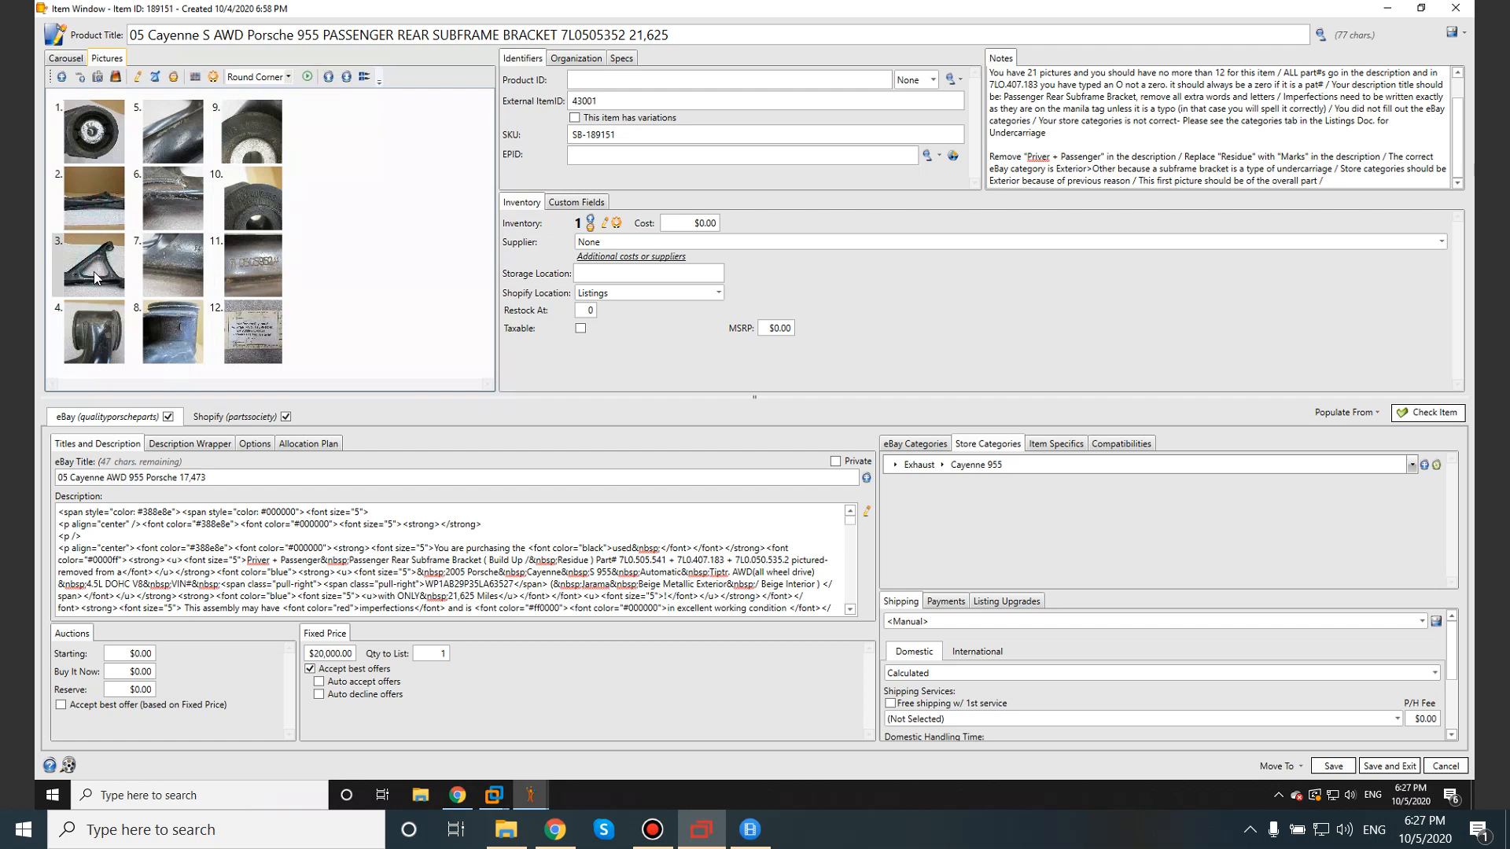
pyautogui.click(1362, 181)
pyautogui.write('Bottom')
pyautogui.write('ght')
pyautogui.click(1323, 179)
pyautogui.click(1326, 181)
pyautogui.write('You need ')
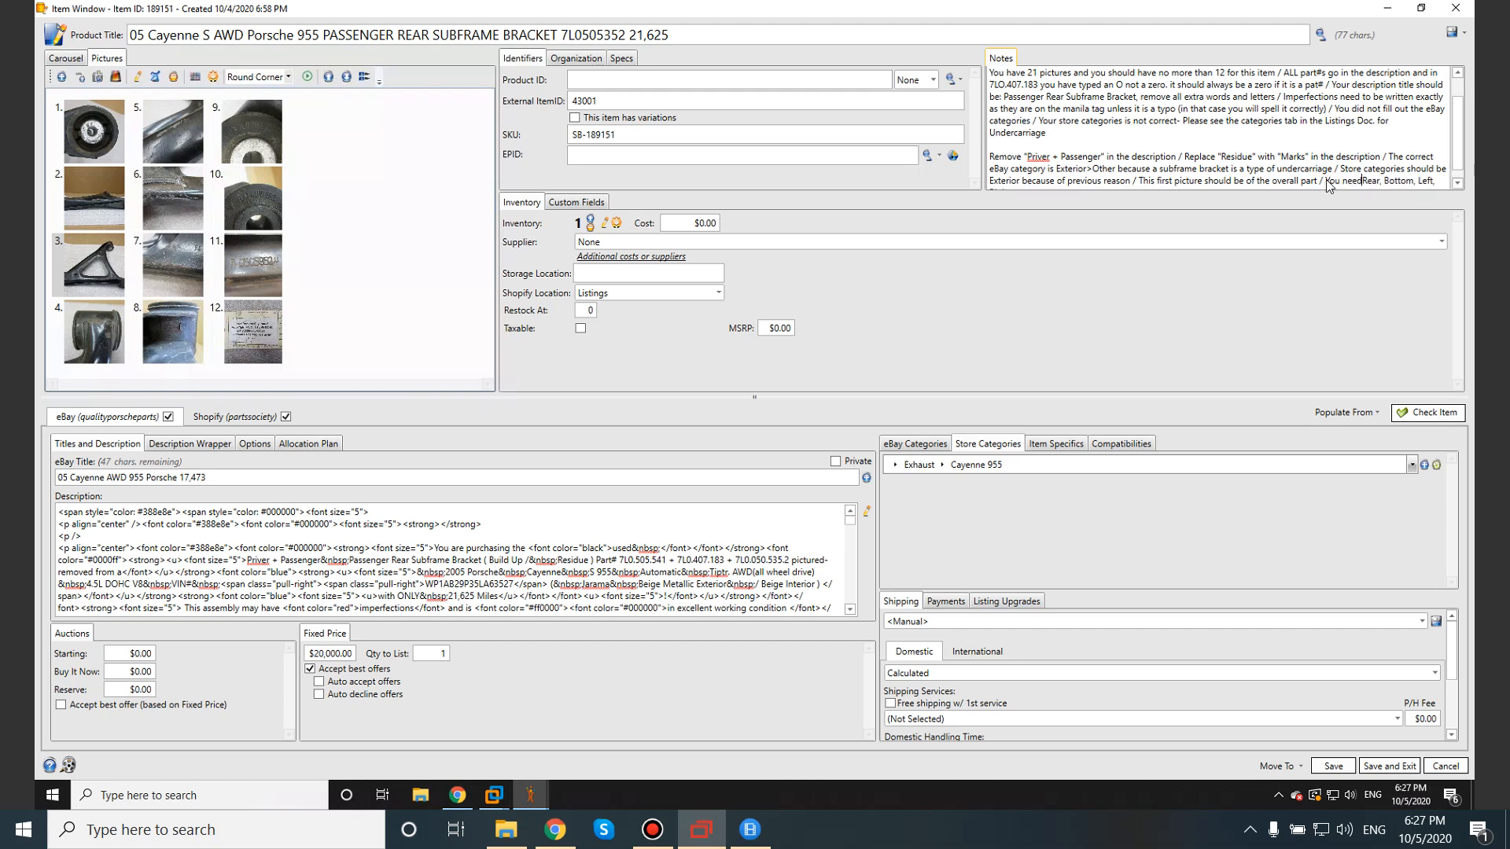
pyautogui.write('to add')
pyautogui.moveTo(1458, 162); pyautogui.dragTo(1458, 175)
# Finish the note: profile pictures before damage pictures, in order of importance.
pyautogui.click(1063, 180)
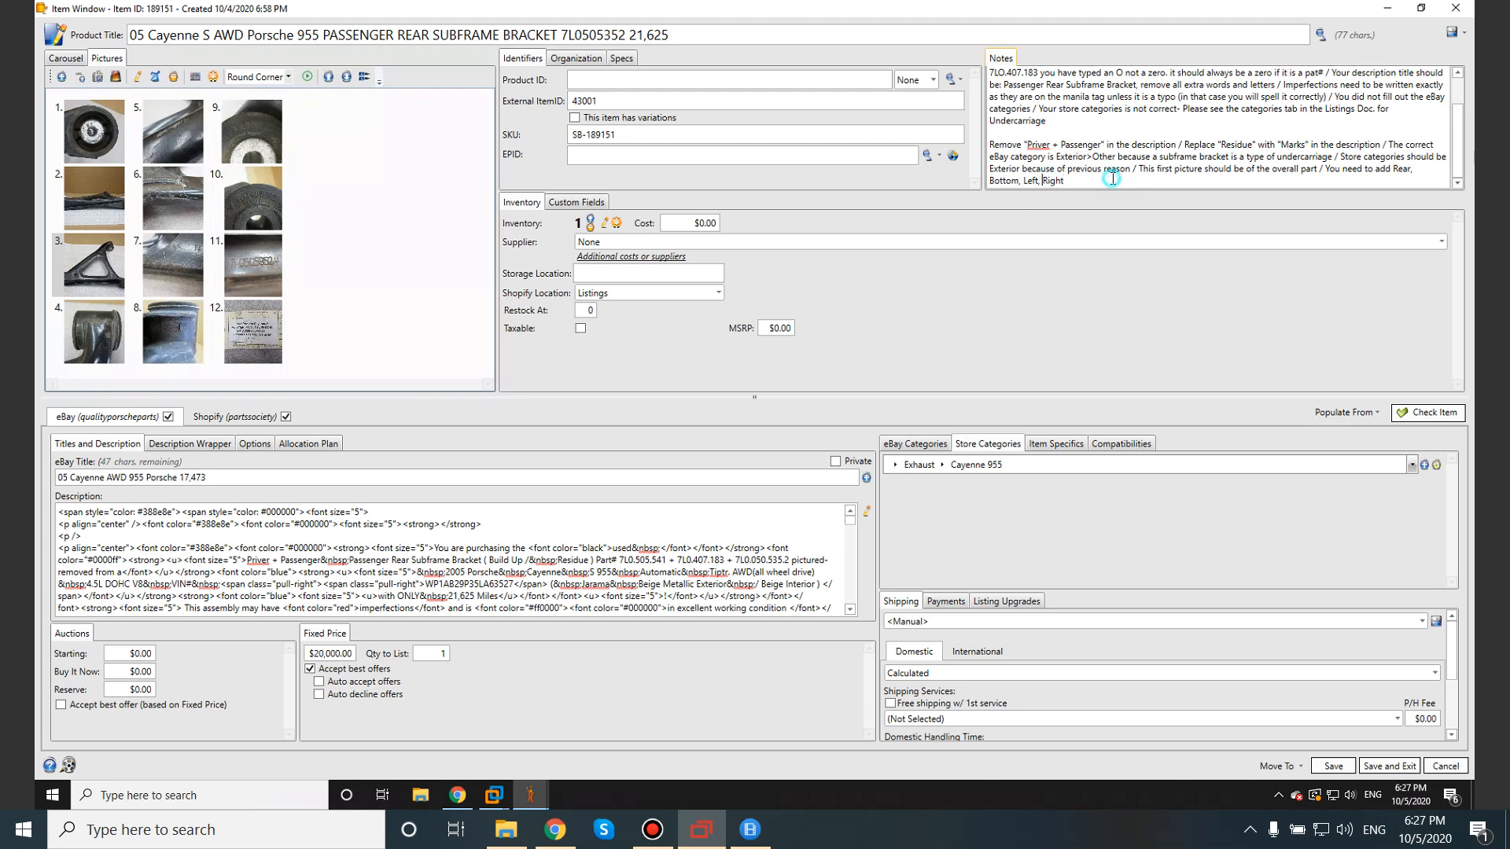
pyautogui.write('p')
pyautogui.press('BackSpace')
pyautogui.write('profile pictures')
pyautogui.write('dam')
pyautogui.press('BackSpace')
pyautogui.press('BackSpace')
pyautogui.write('ma')
pyautogui.write('ge-This is based on the order o')
pyautogui.write('f importance')
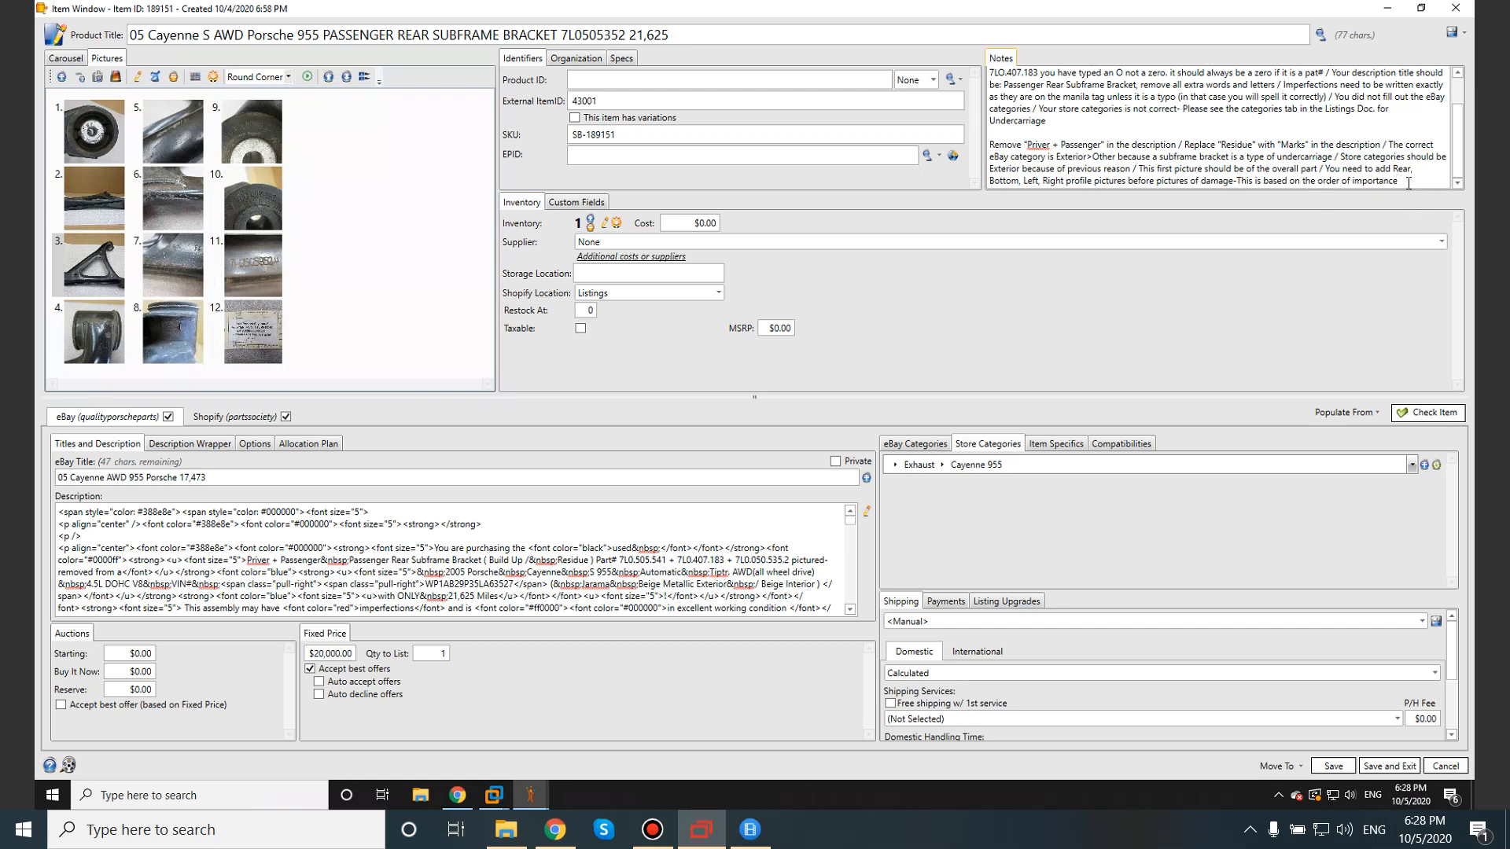
pyautogui.click(1408, 184)
pyautogui.write('/')
# Recheck pictures 9 and 10, then return to the checklist spreadsheet.
pyautogui.click(250, 138)
pyautogui.click(250, 206)
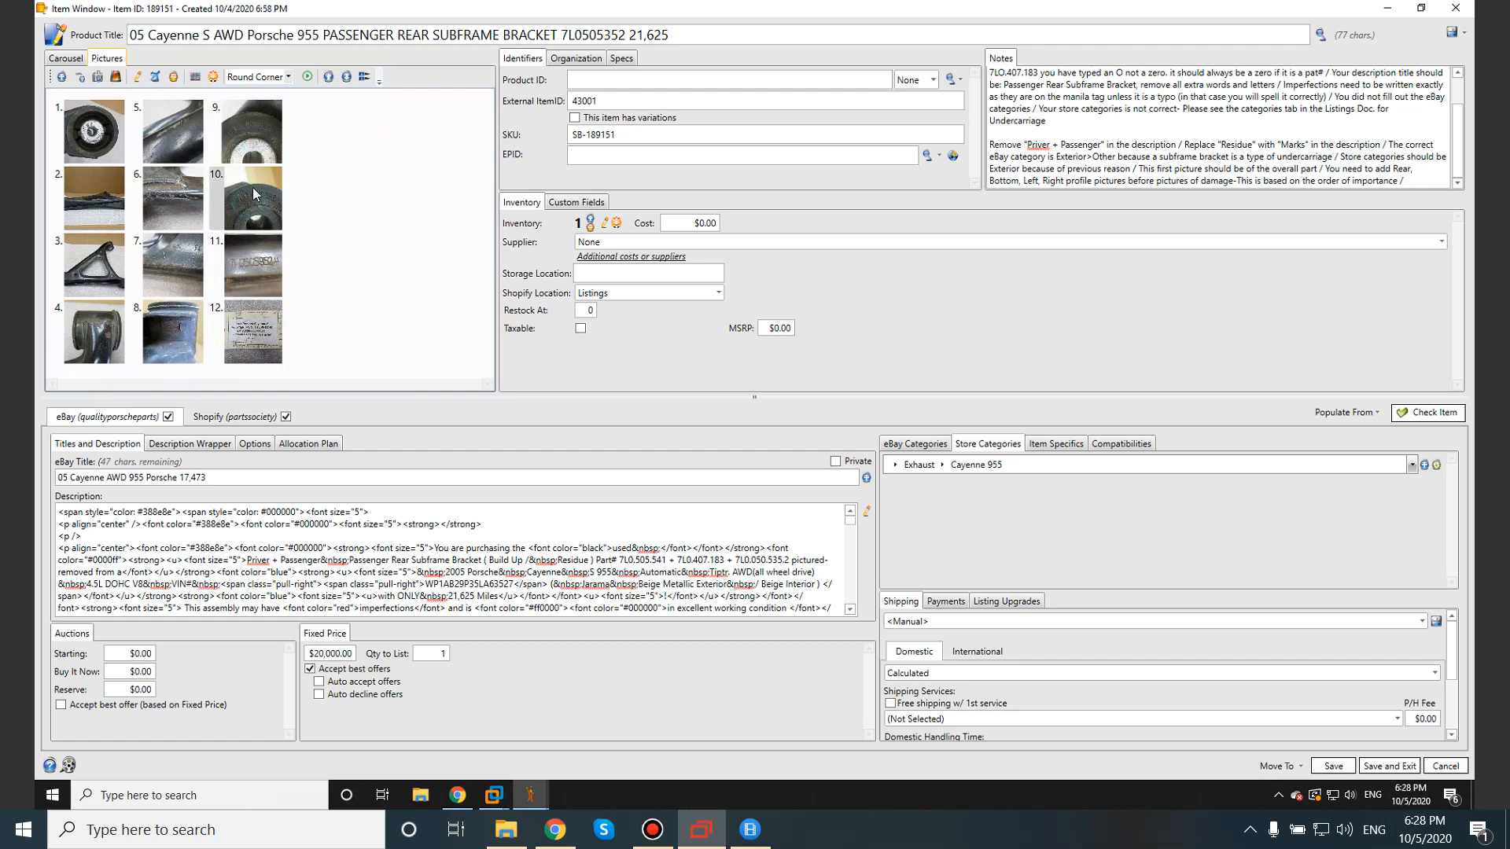
pyautogui.click(254, 161)
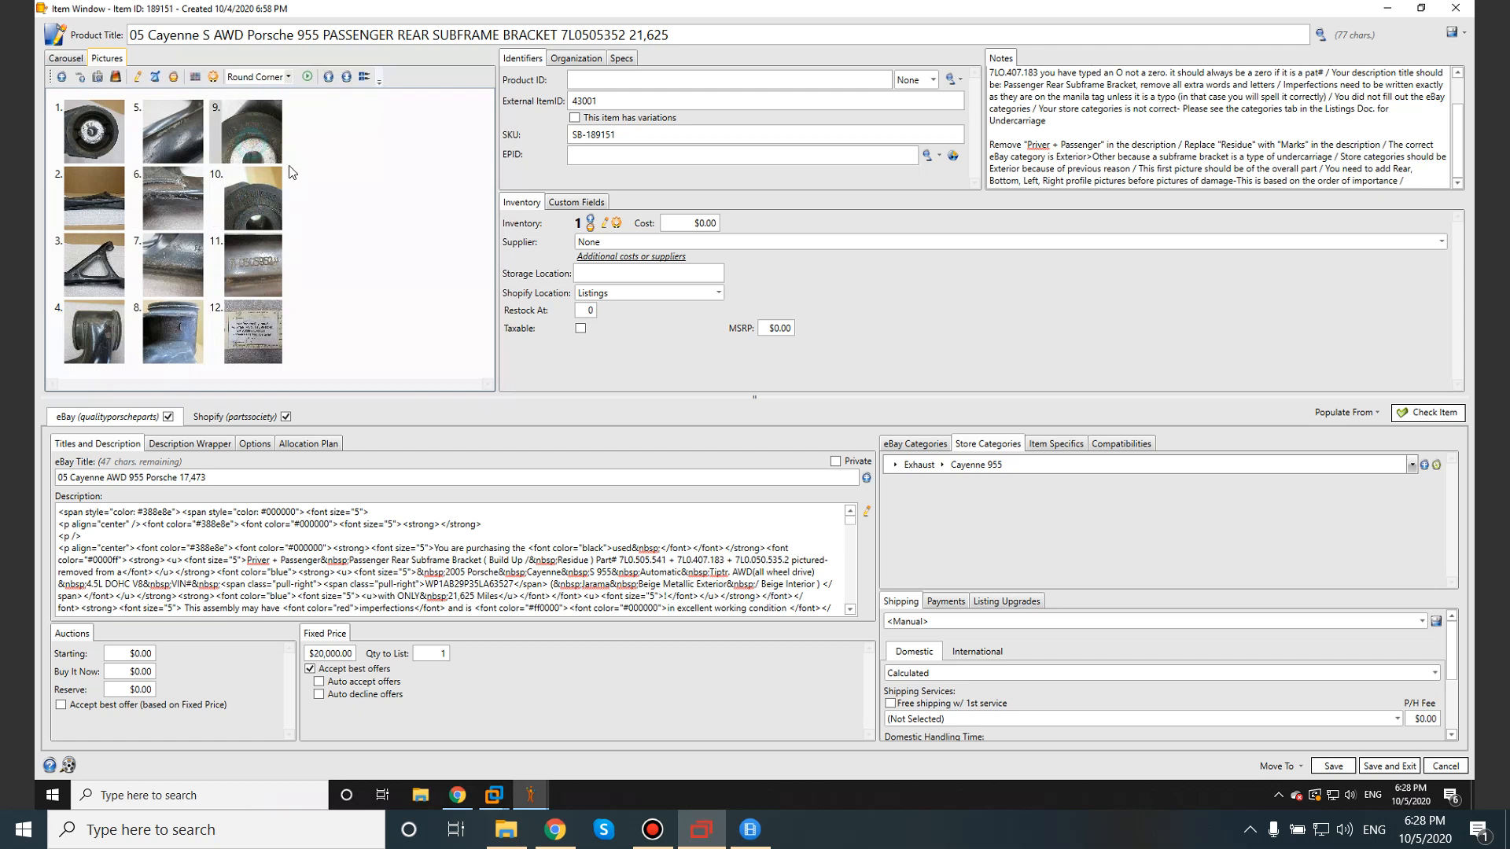
pyautogui.moveTo(1351, 16)
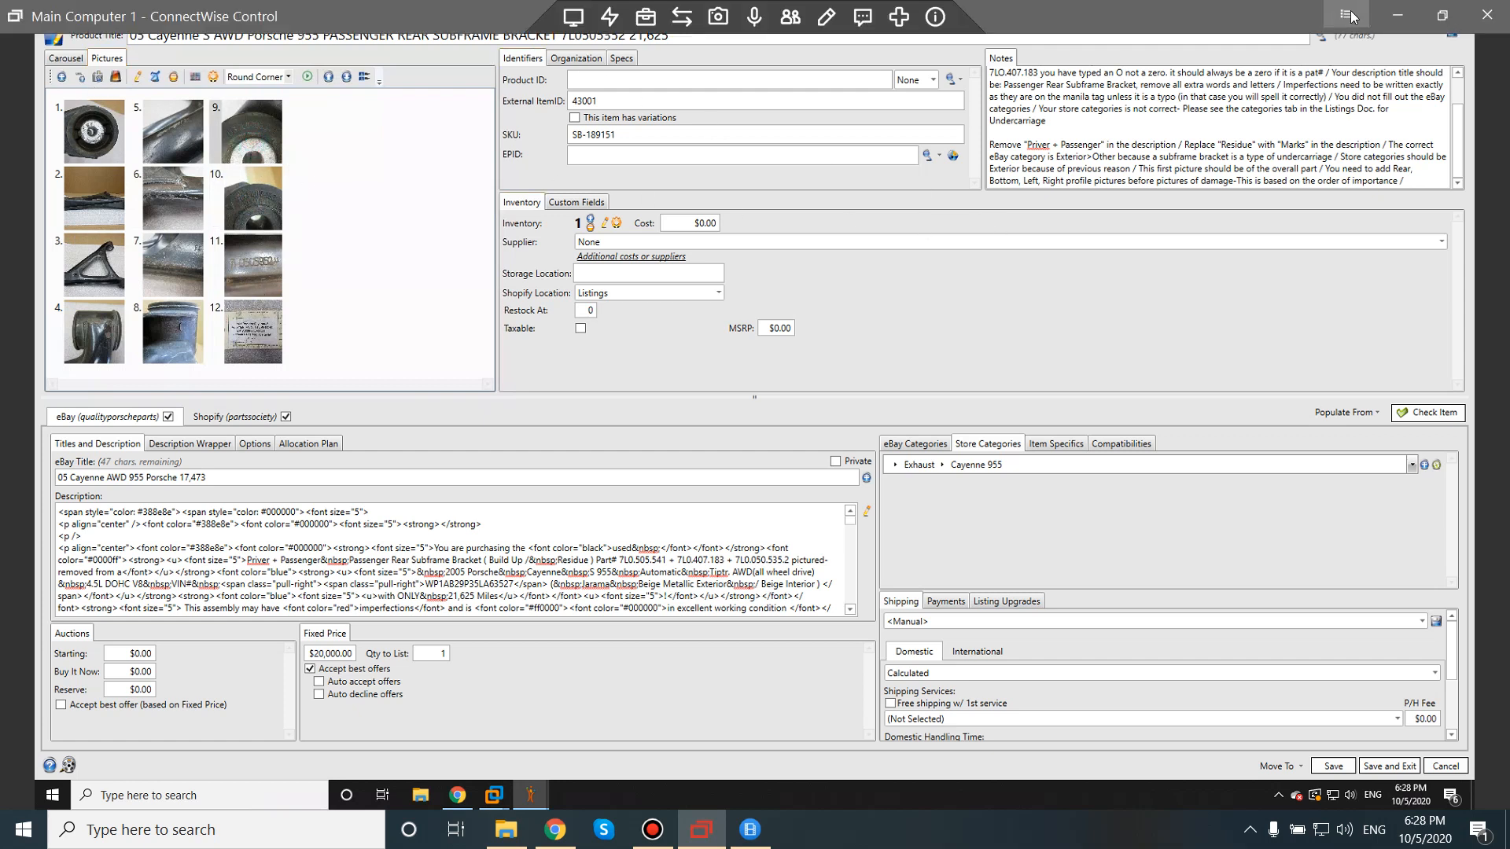
pyautogui.click(1398, 15)
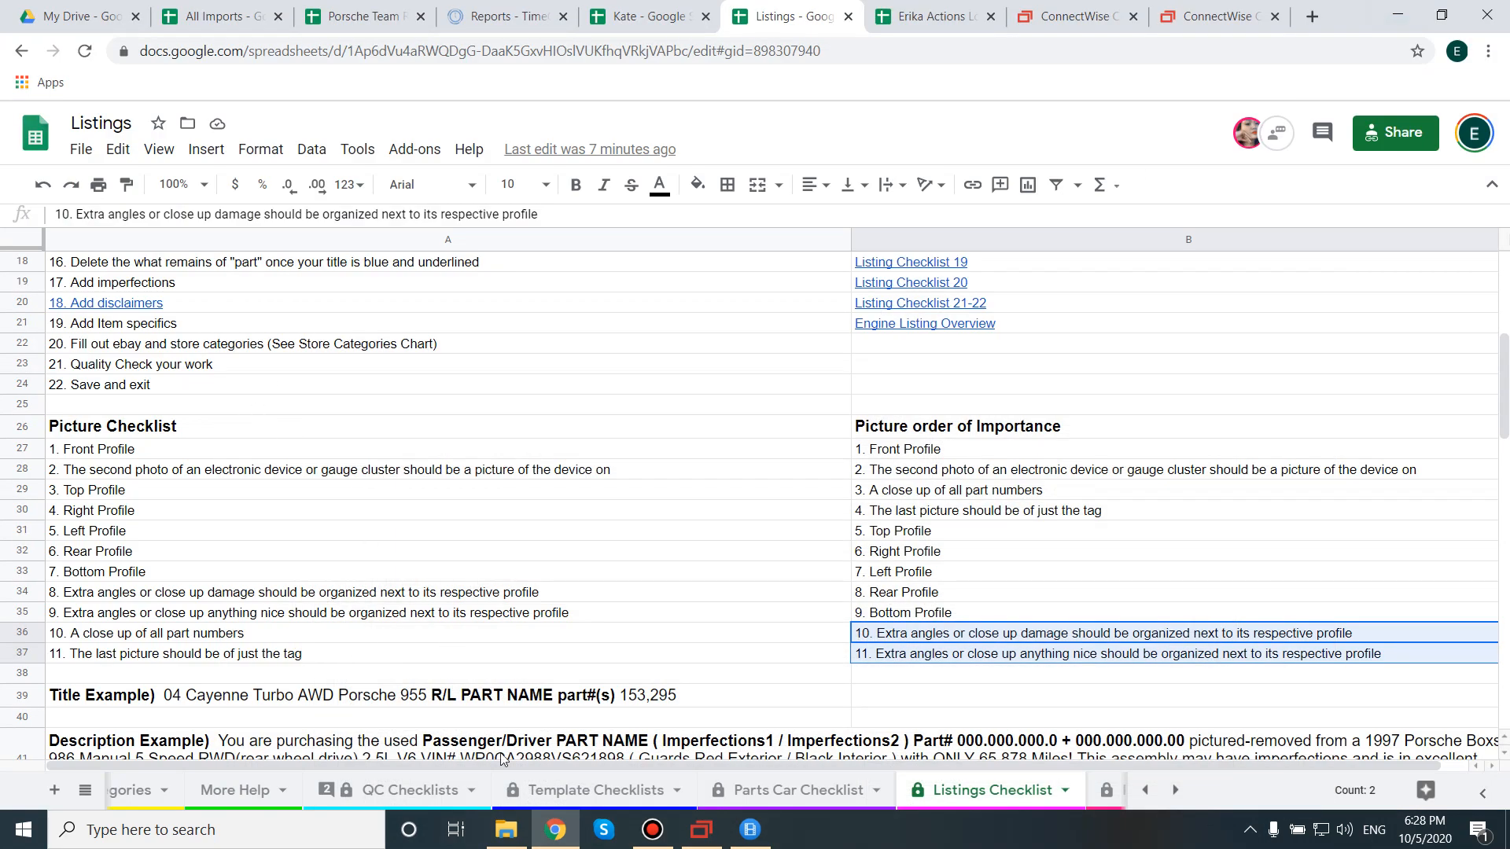
# Read the A15 rule on 12 organized, correctly rotated pictures in QC Checklists, then return to SixBit.
pyautogui.click(450, 793)
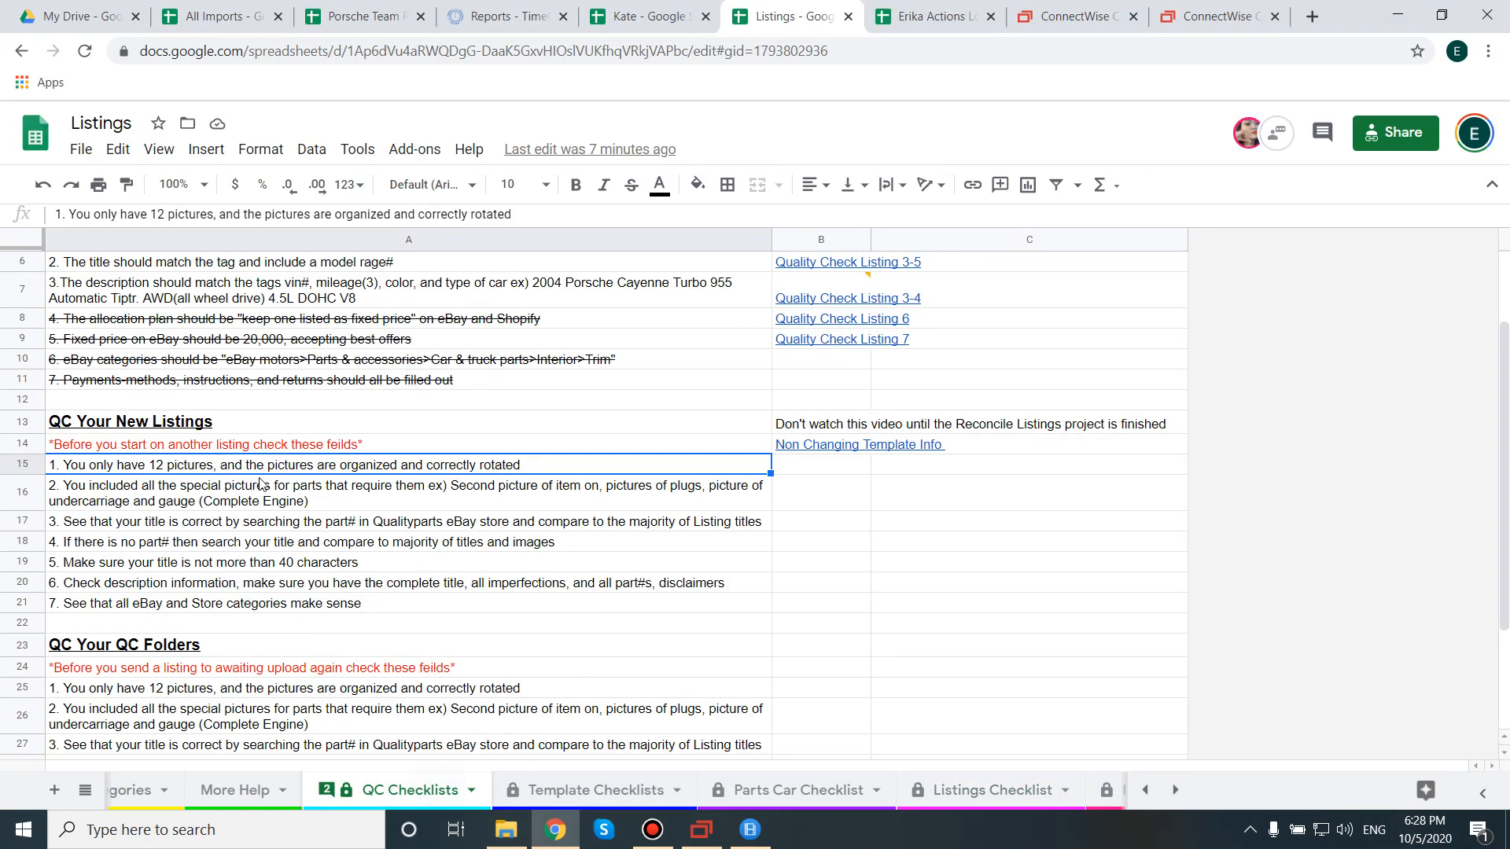
pyautogui.doubleClick(377, 464)
pyautogui.moveTo(398, 464); pyautogui.dragTo(511, 464)
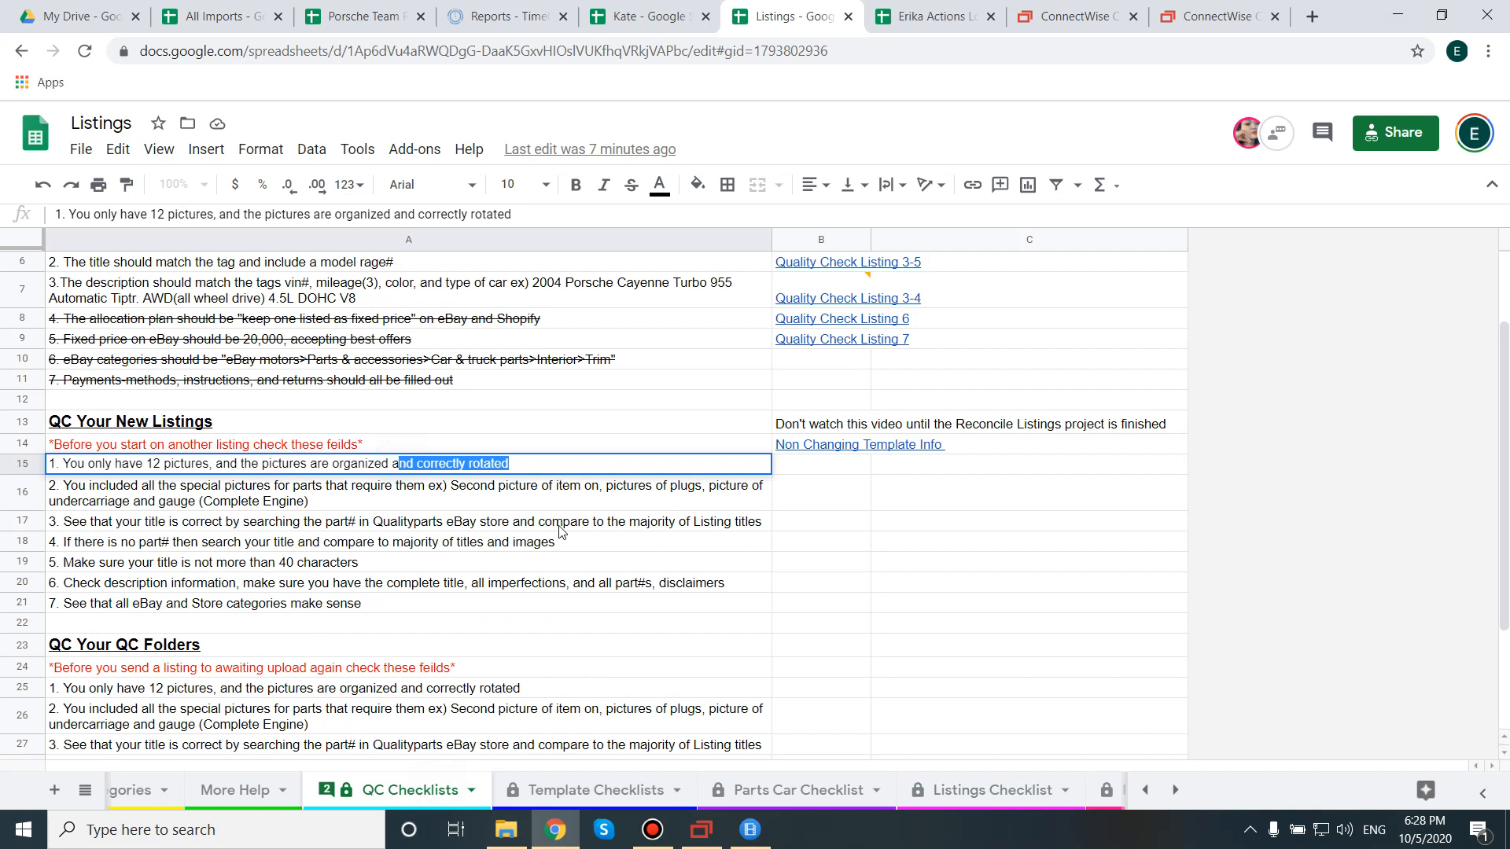
pyautogui.click(700, 830)
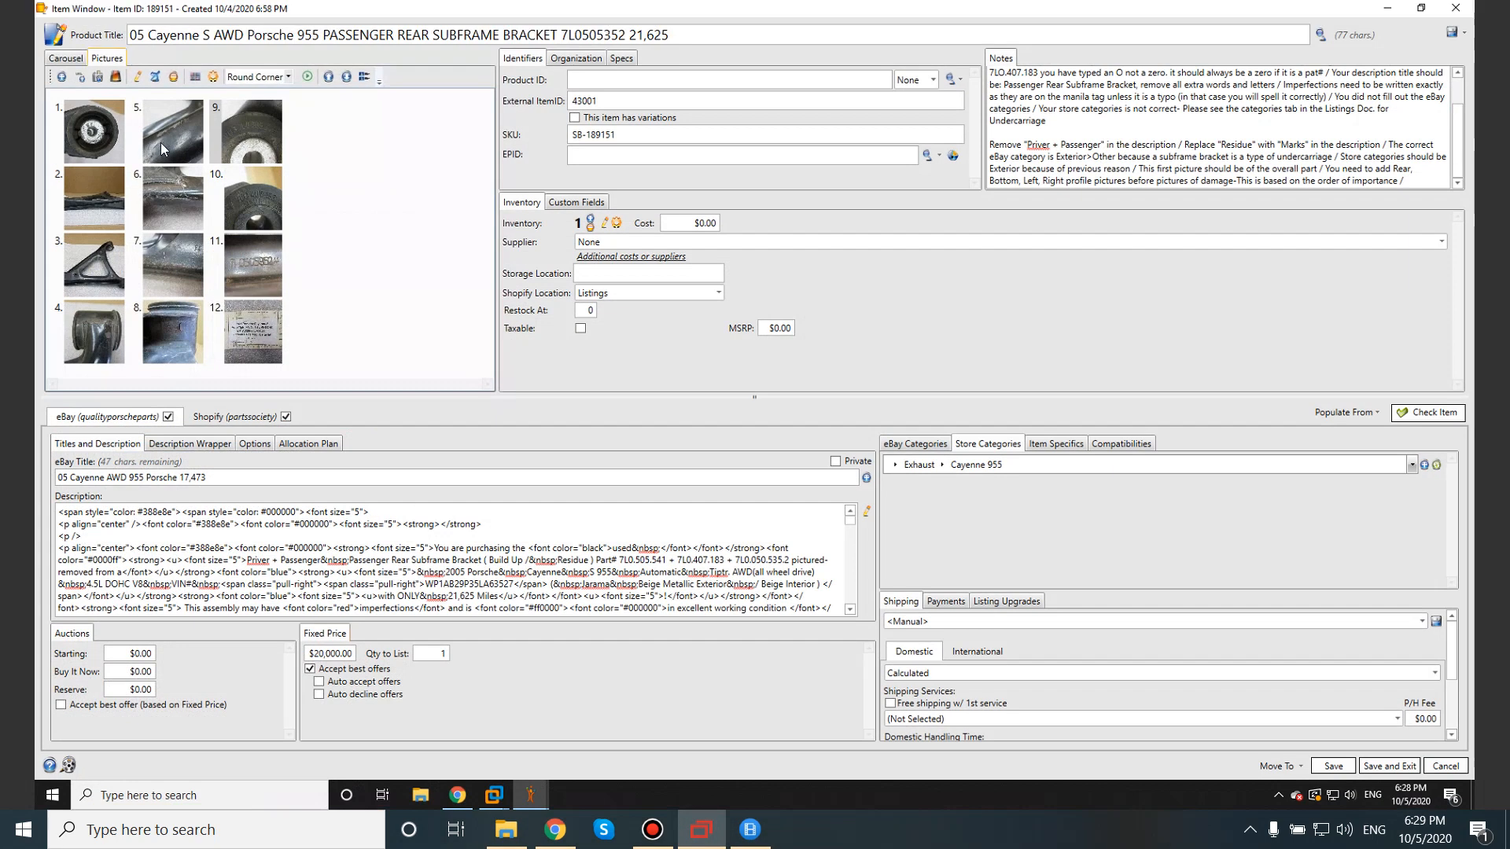
# Step through all 12 pictures in the Carousel view to the tag photo, then return to the spreadsheet.
pyautogui.click(66, 58)
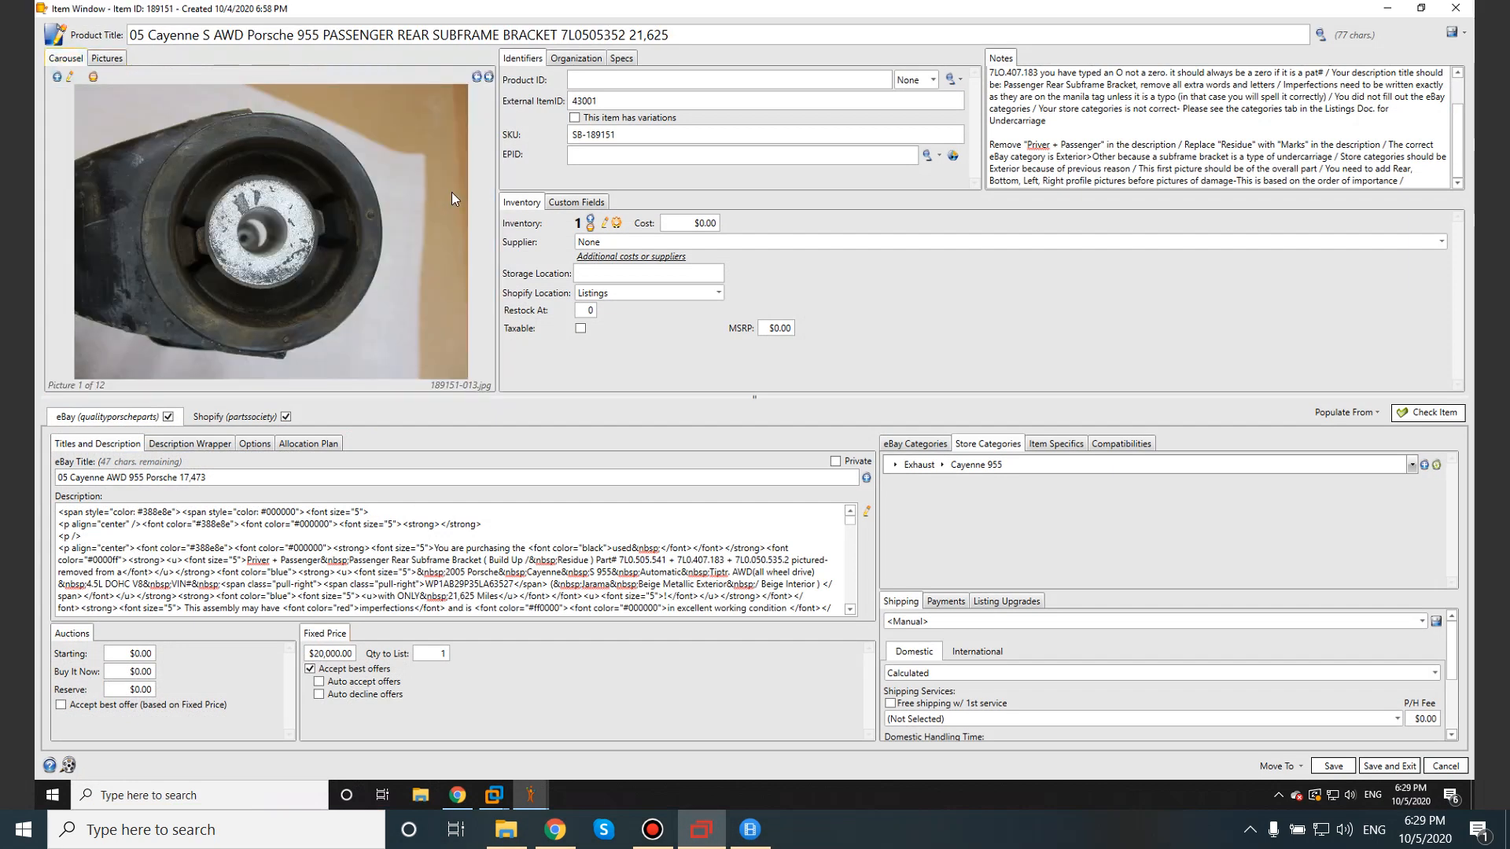
pyautogui.click(489, 77)
pyautogui.click(489, 77)
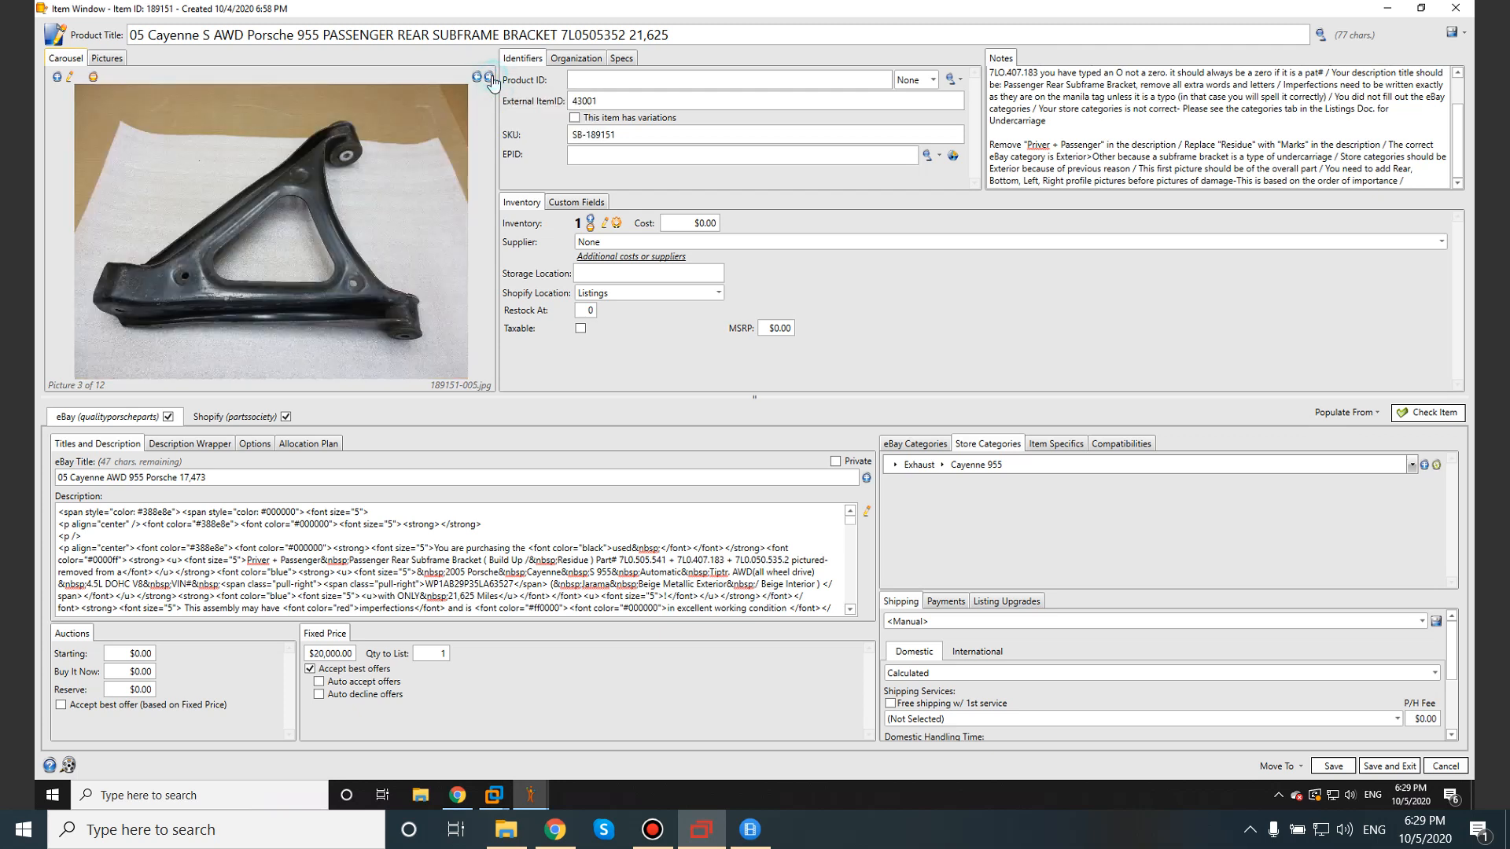
pyautogui.doubleClick(490, 77)
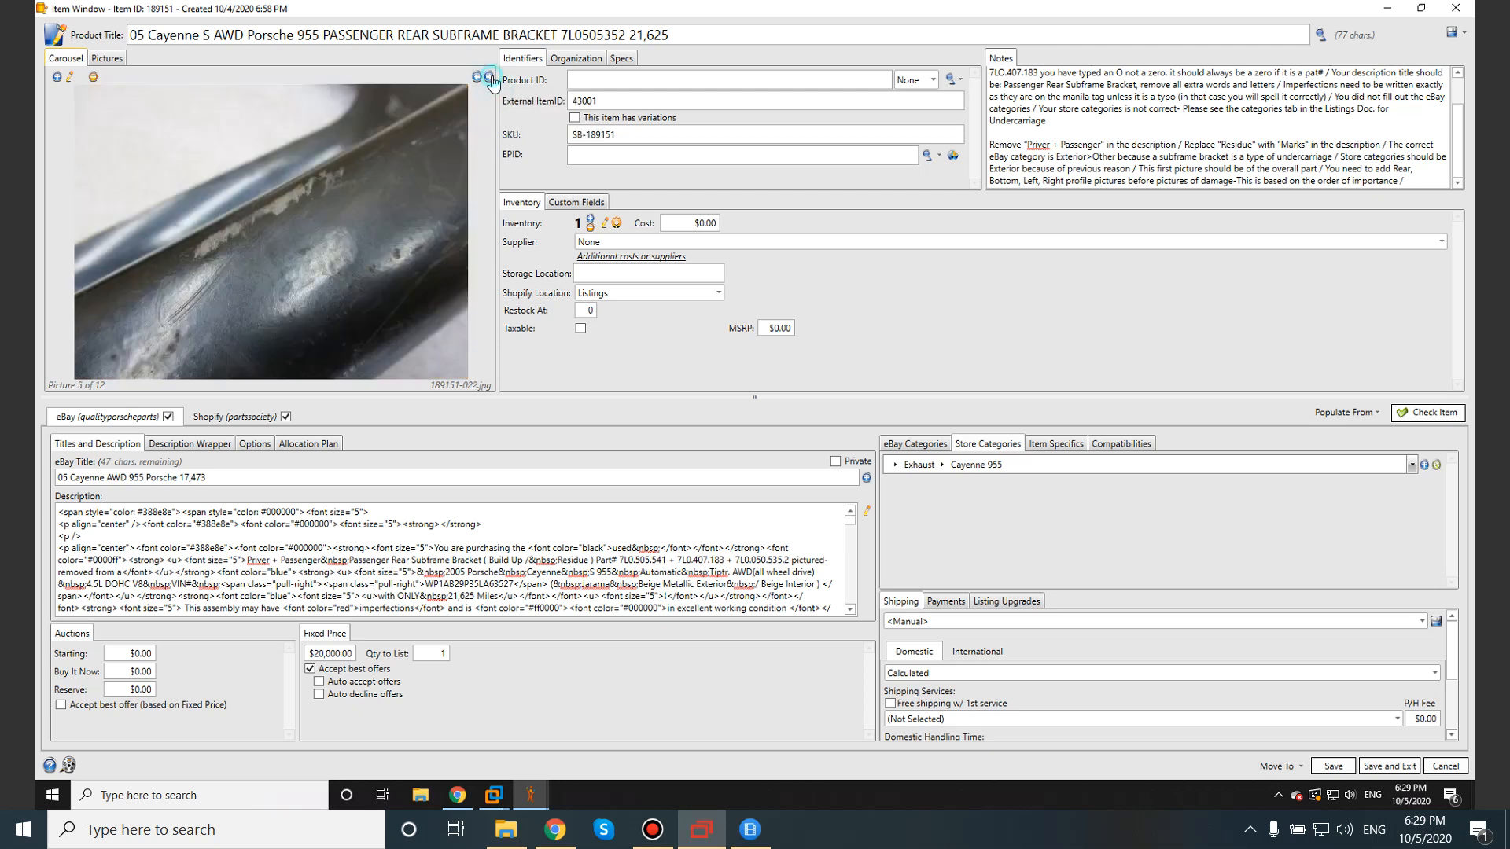
pyautogui.click(489, 77)
pyautogui.click(489, 77)
pyautogui.click(489, 77)
pyautogui.click(489, 77)
pyautogui.click(489, 78)
pyautogui.click(489, 77)
pyautogui.click(489, 77)
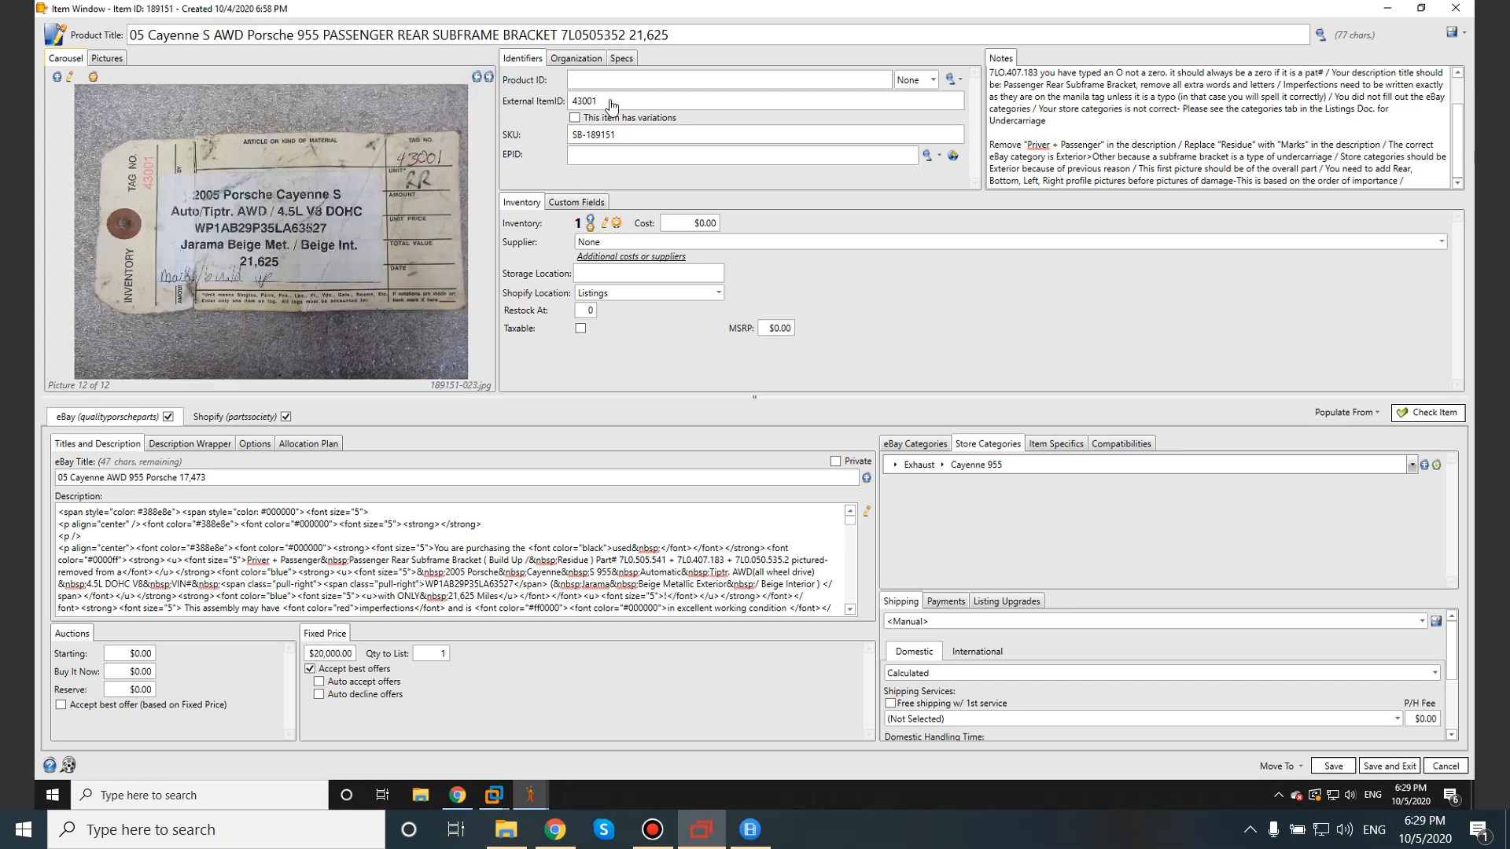
pyautogui.moveTo(1449, 6)
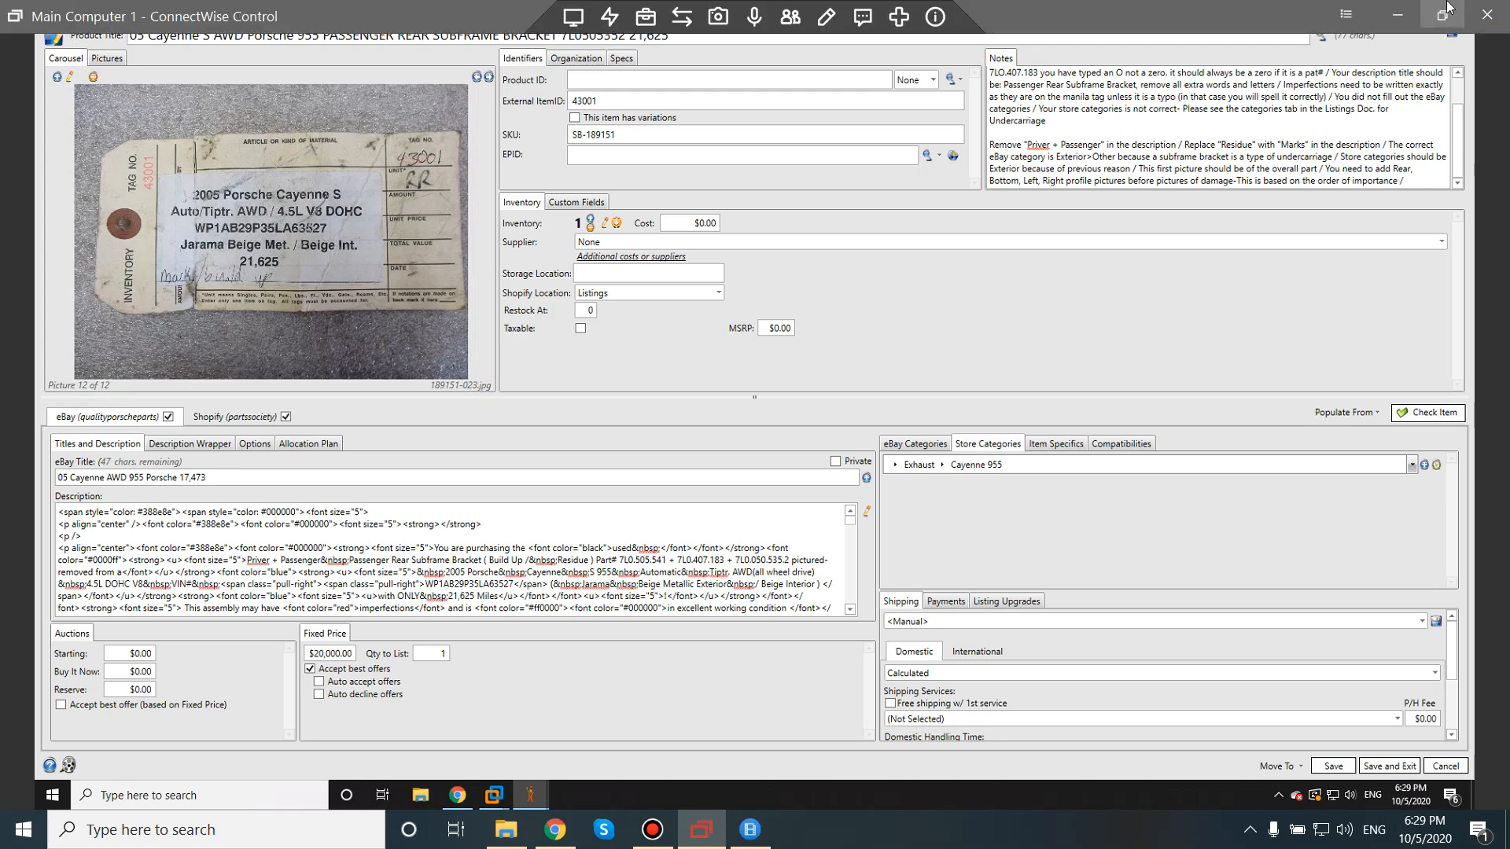
pyautogui.click(1398, 13)
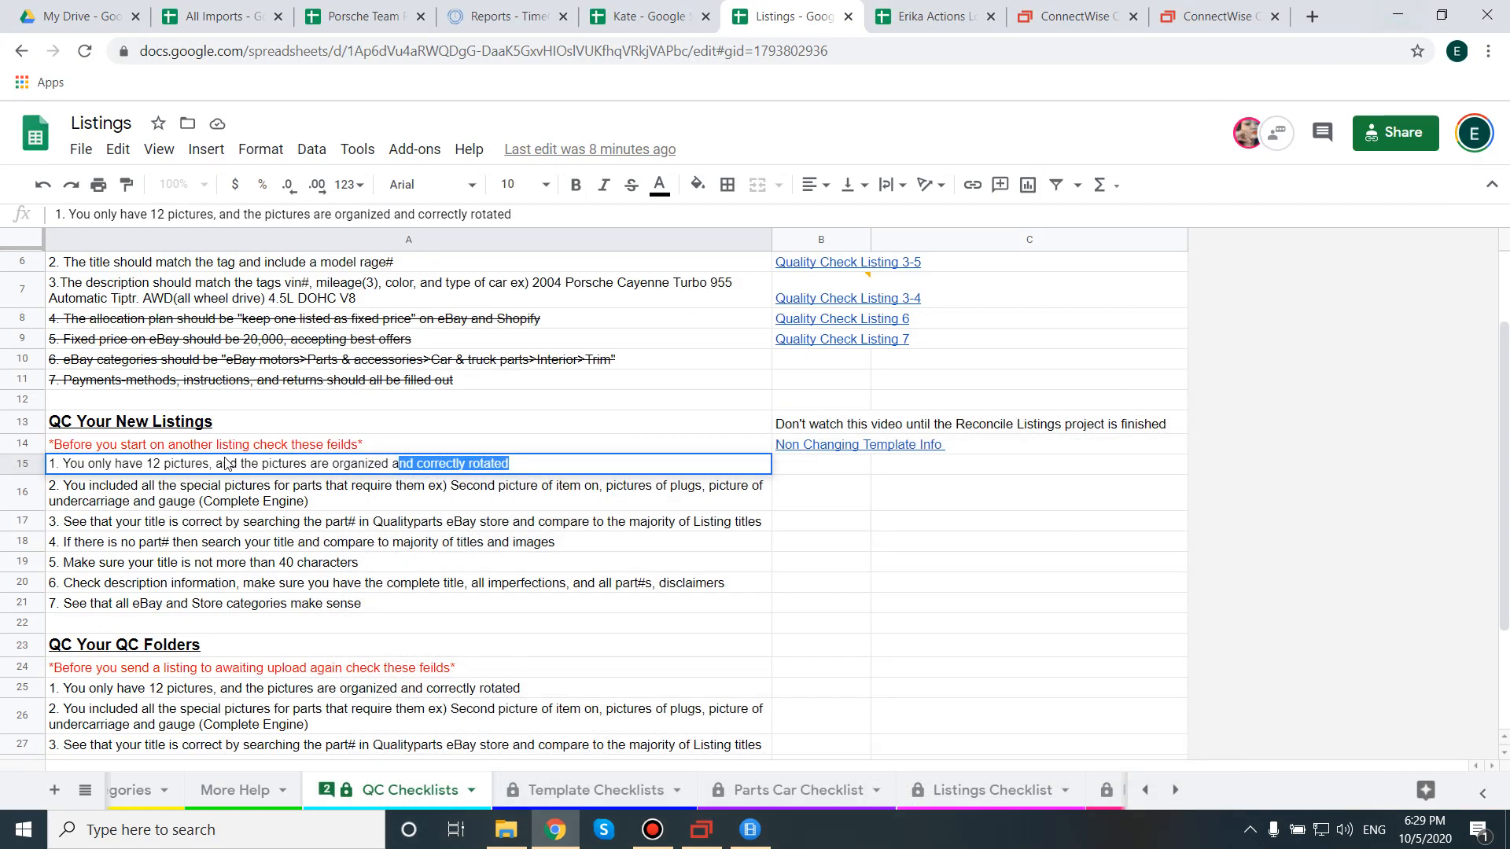
# Read the special-pictures rule in A16 and the part-number title-check rule in A17.
pyautogui.click(187, 500)
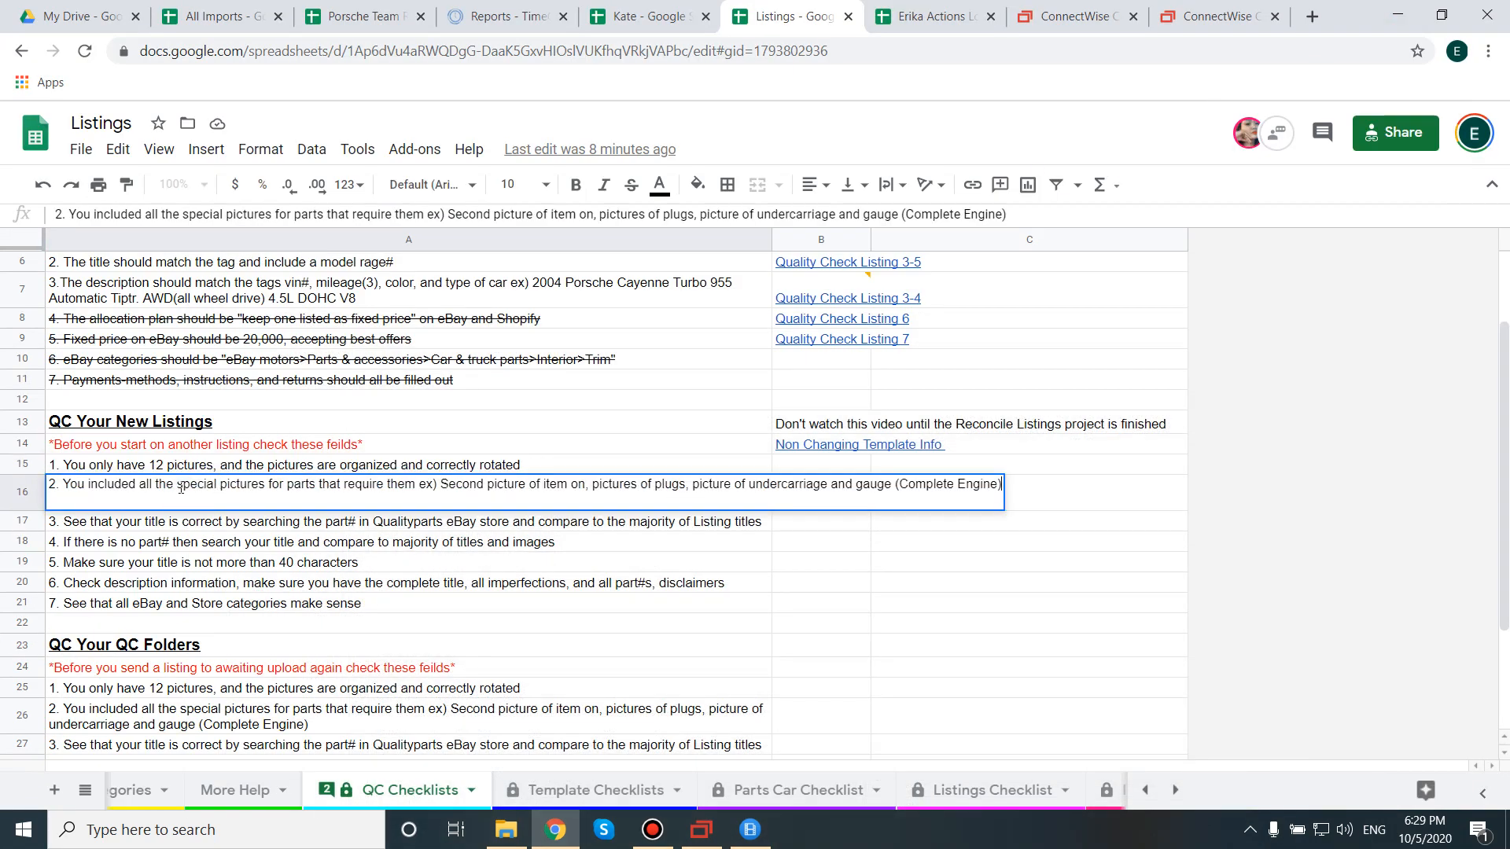
pyautogui.click(165, 528)
pyautogui.tripleClick(119, 522)
pyautogui.click(63, 521)
pyautogui.moveTo(63, 521); pyautogui.dragTo(350, 522)
pyautogui.click(395, 520)
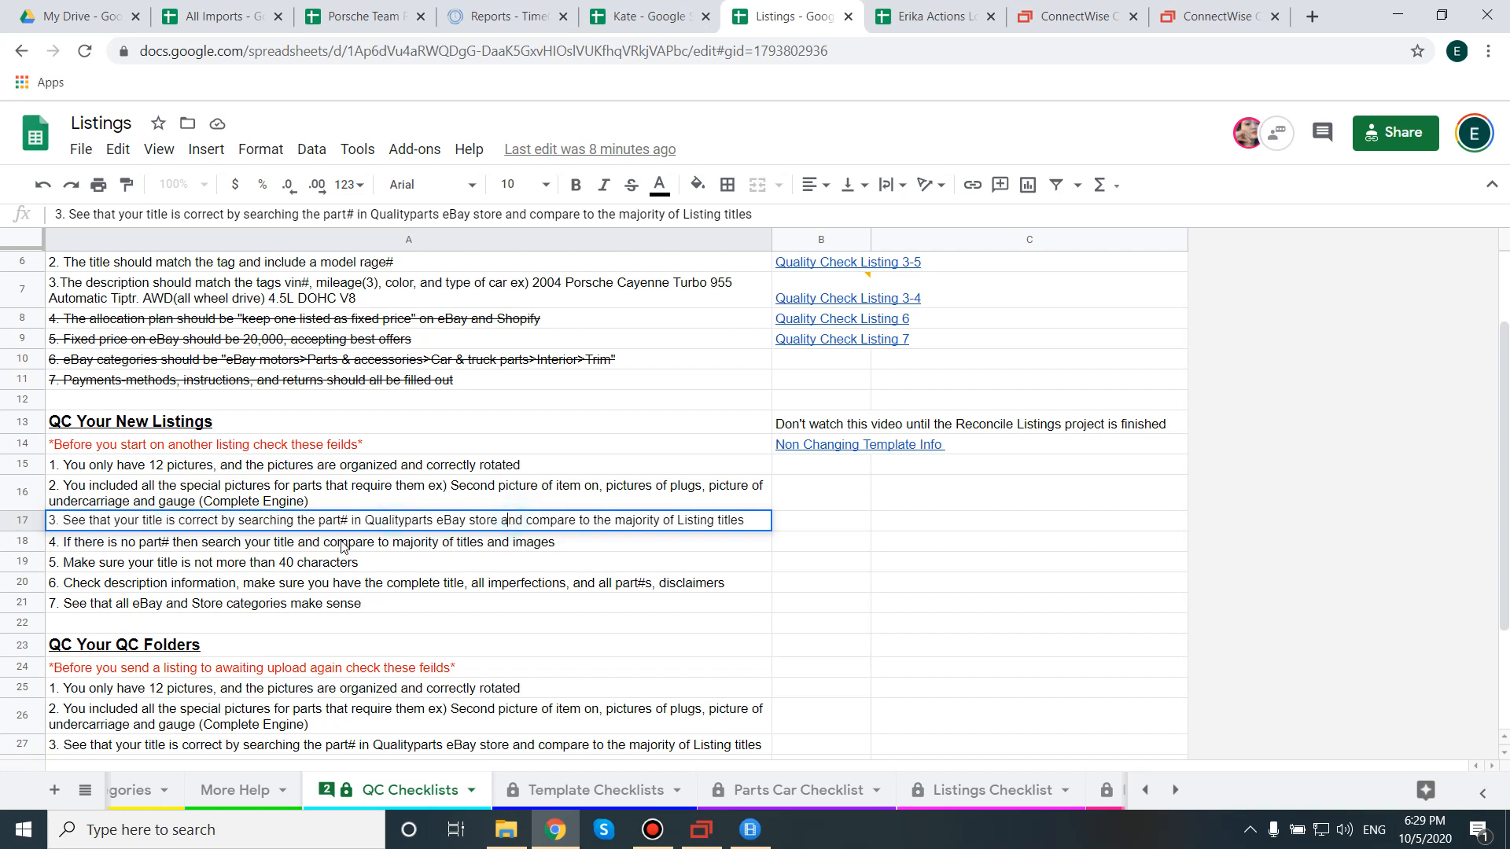
pyautogui.click(272, 546)
pyautogui.click(175, 525)
# Copy part number 7L0505352 from the SixBit product title and open a new browser tab.
pyautogui.click(696, 830)
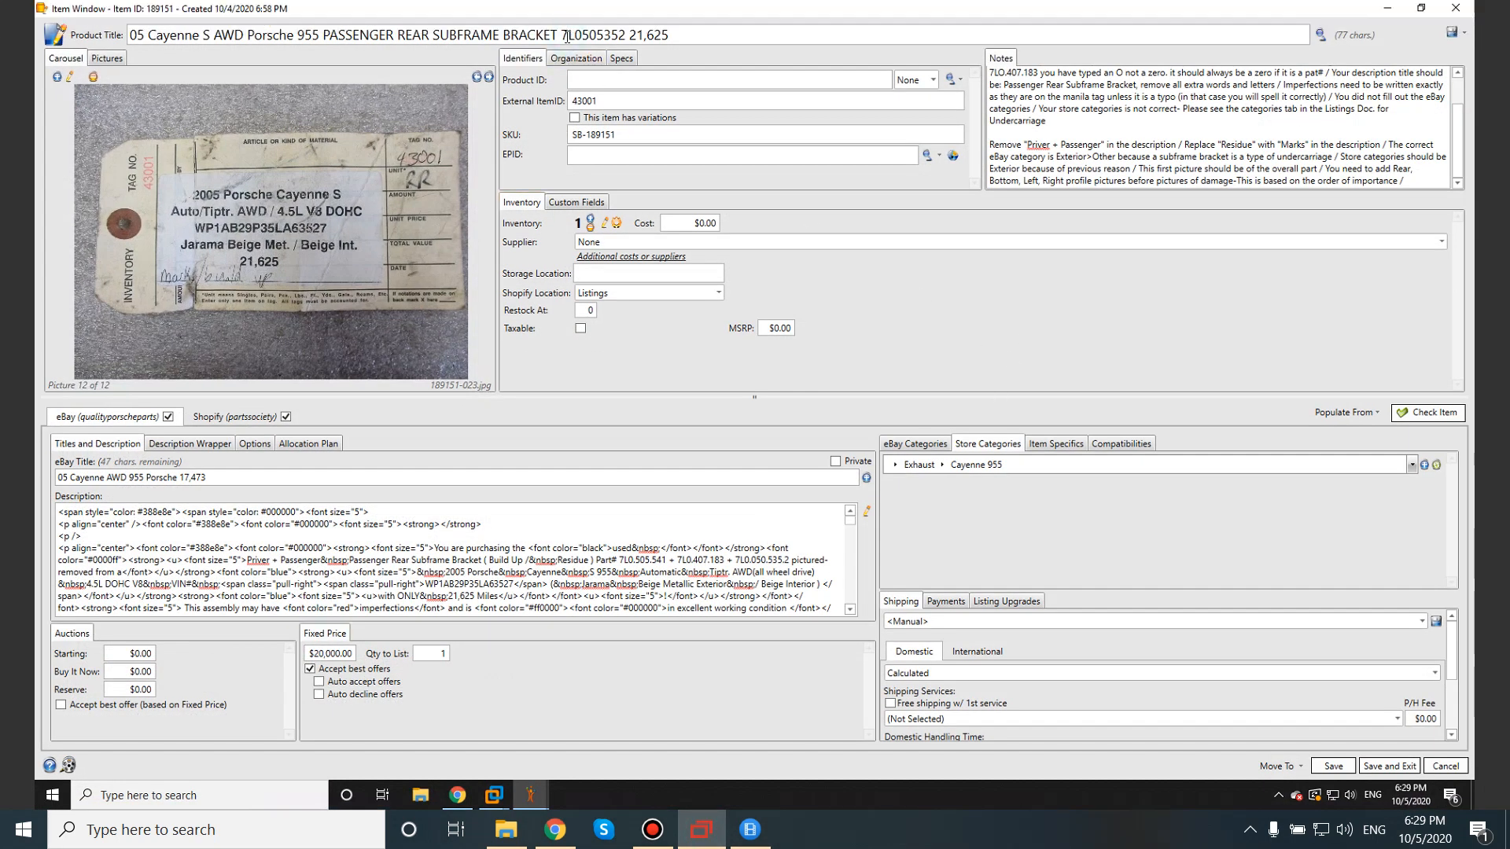
pyautogui.moveTo(560, 36); pyautogui.dragTo(627, 39)
pyautogui.hotkey('ctrl', 'c')
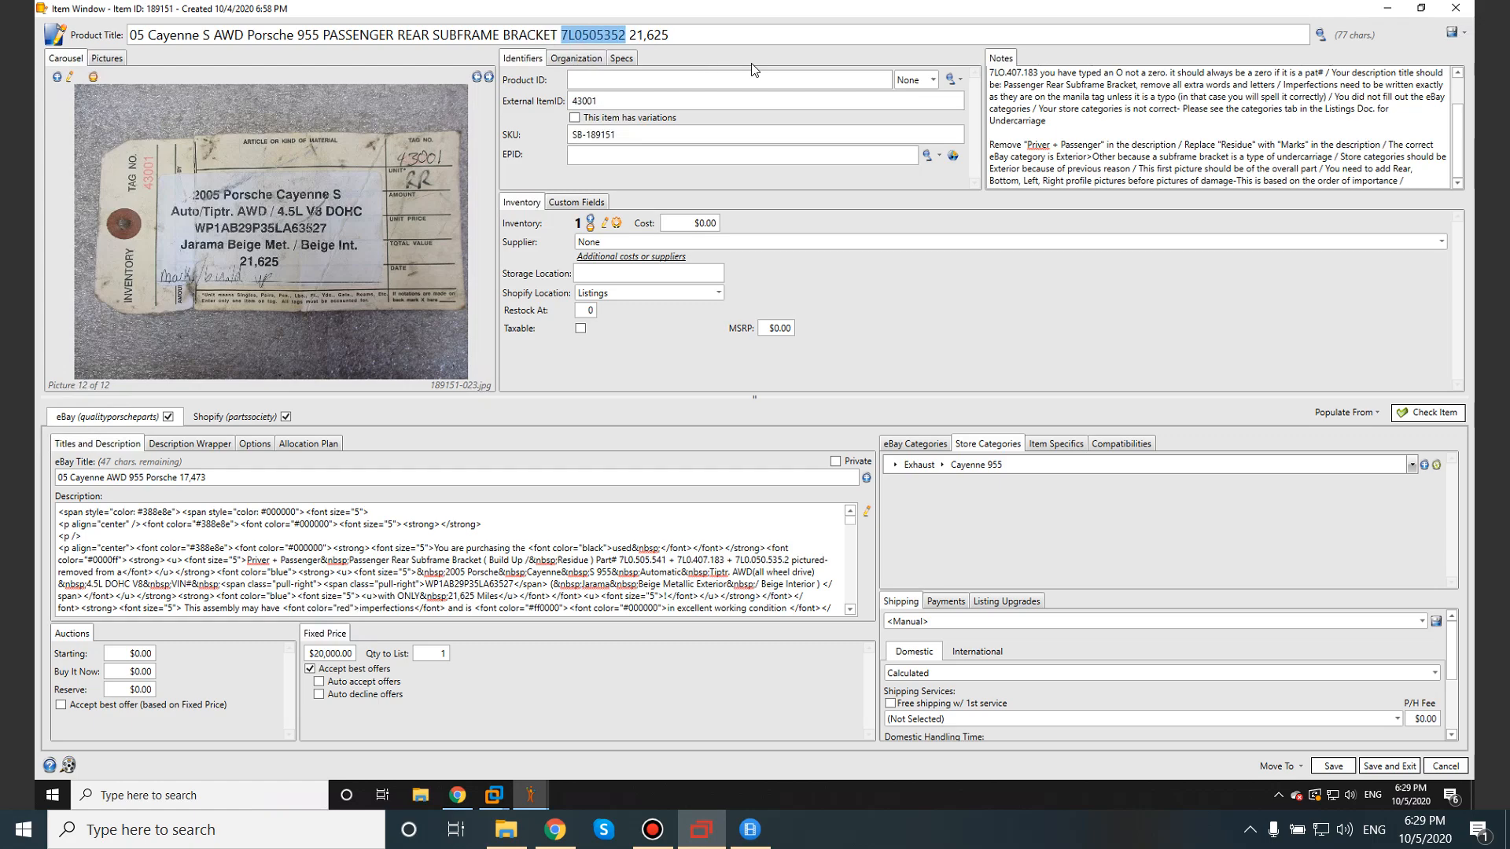
pyautogui.click(1414, 8)
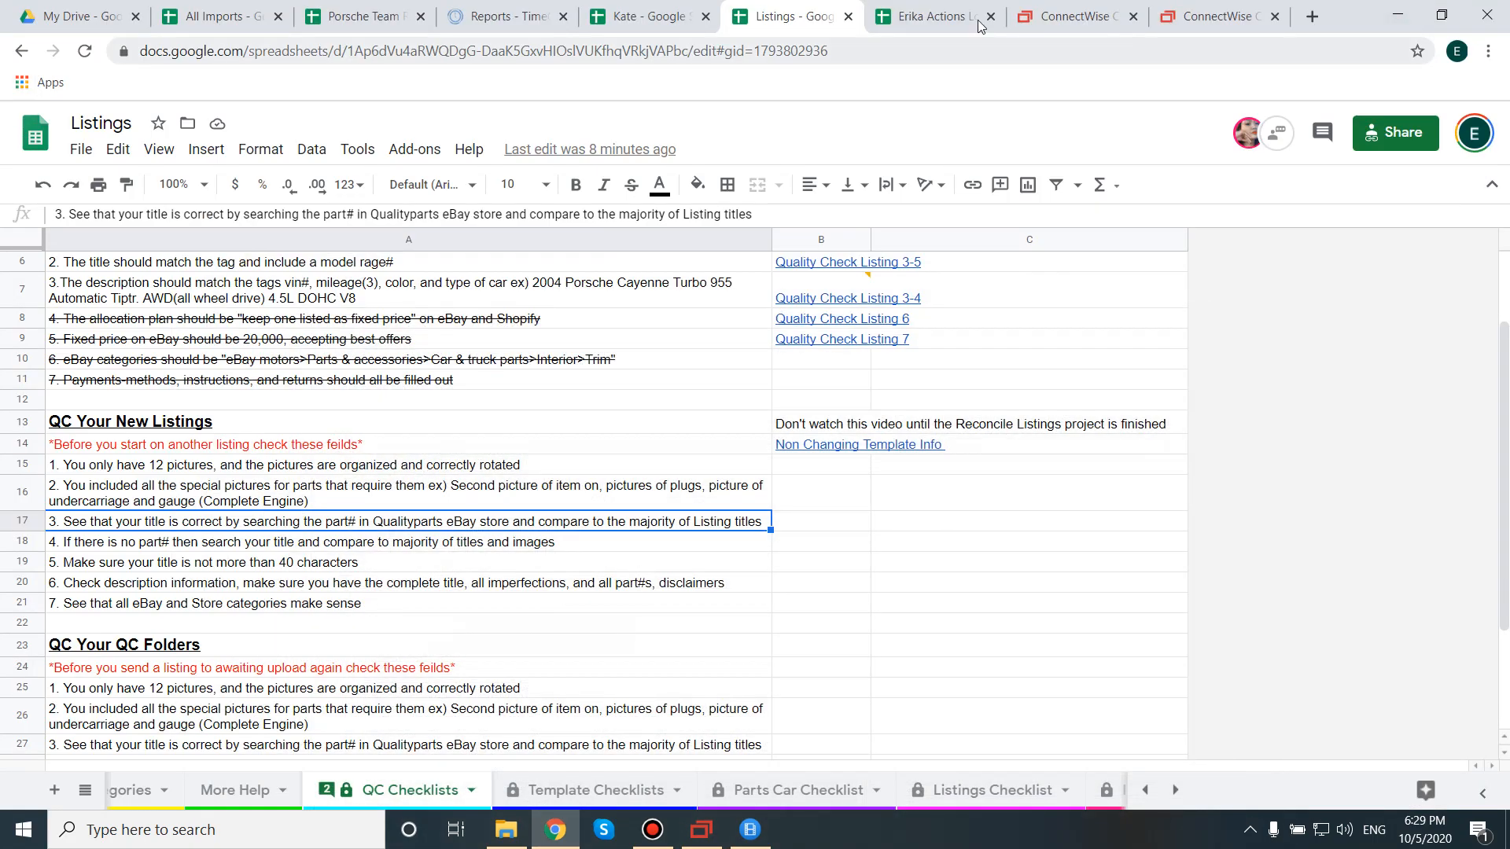
pyautogui.click(1311, 17)
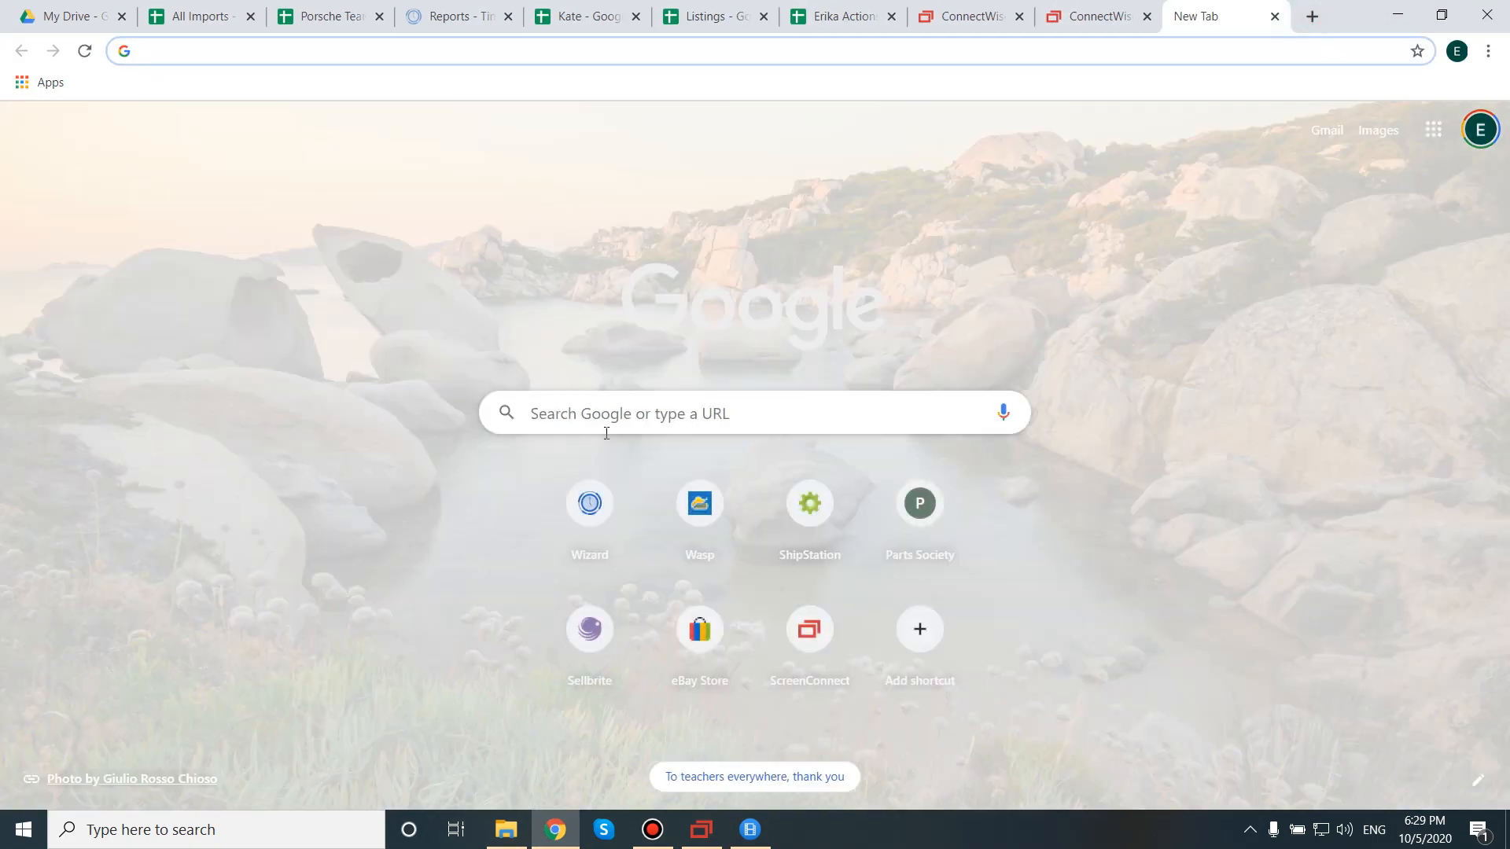
# Search the Quality Porsche Parts eBay store for 7L0505352 and scroll through its three results.
pyautogui.click(700, 629)
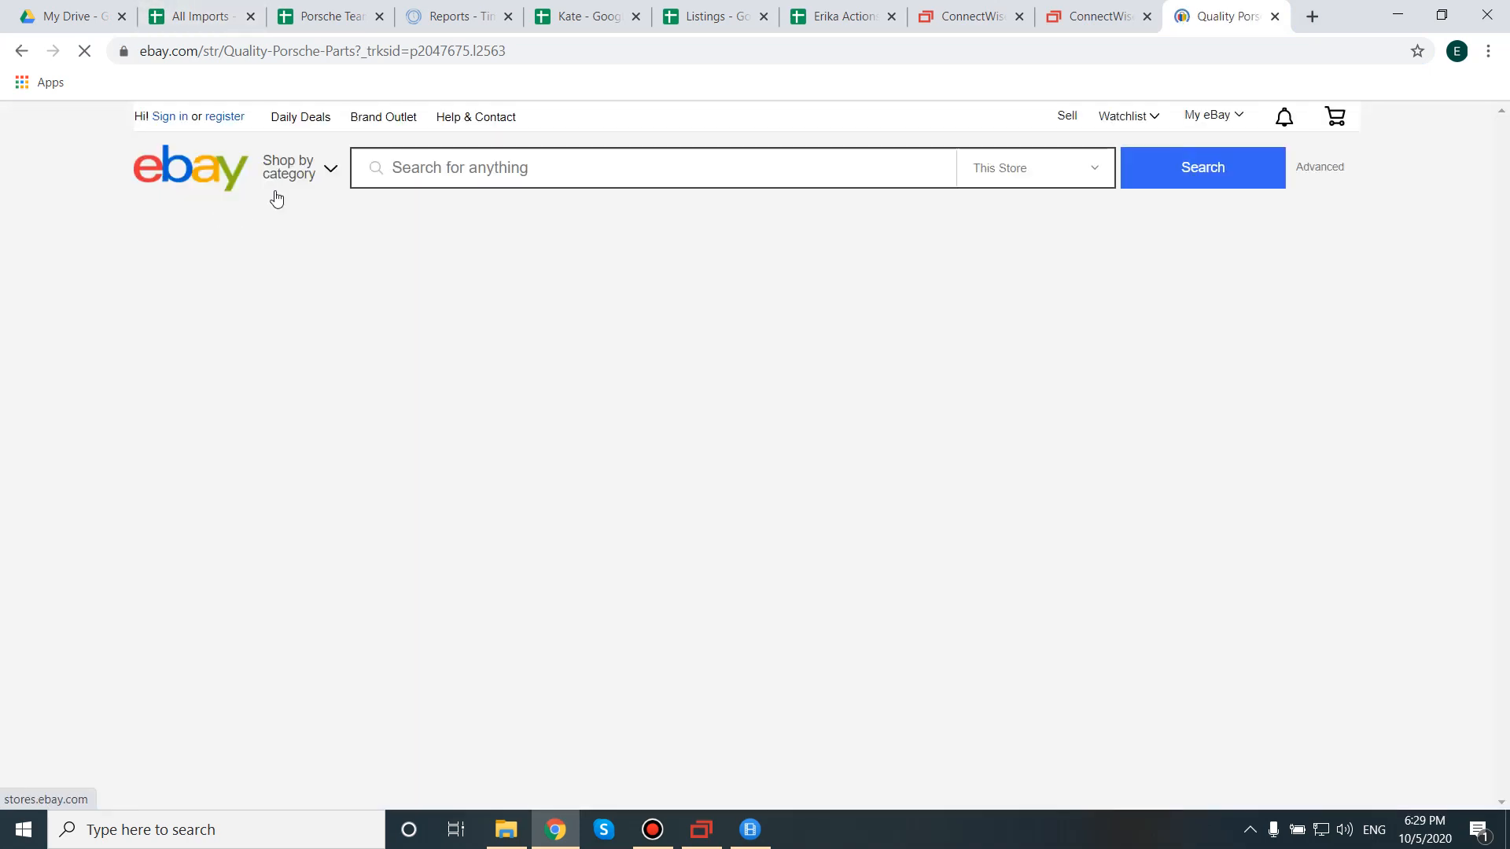
pyautogui.click(421, 164)
pyautogui.hotkey('ctrl', 'v')
pyautogui.click(1257, 178)
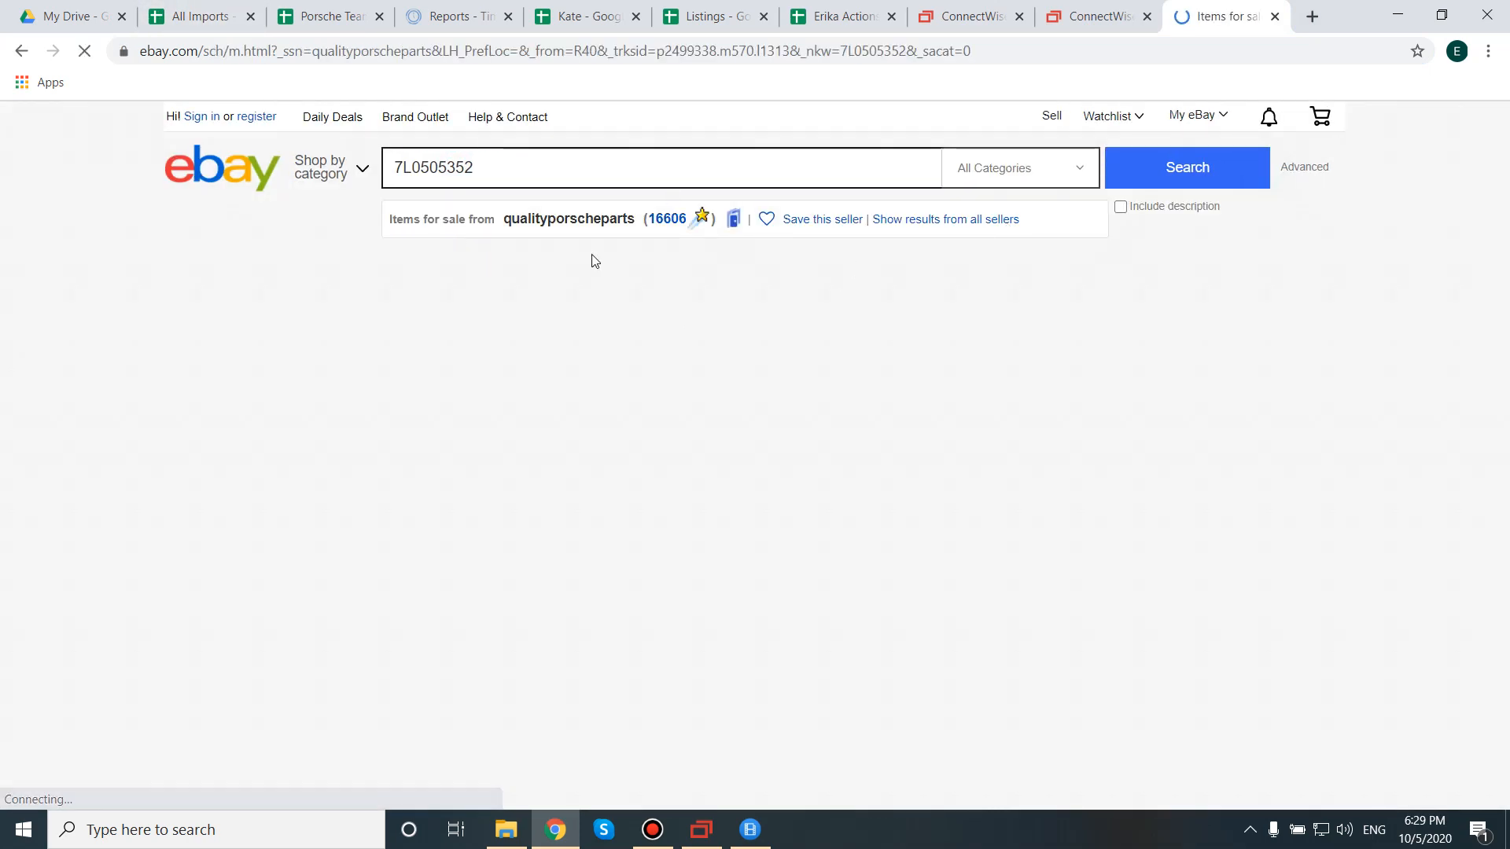
pyautogui.click(488, 165)
pyautogui.scroll(-2, 586, 403)
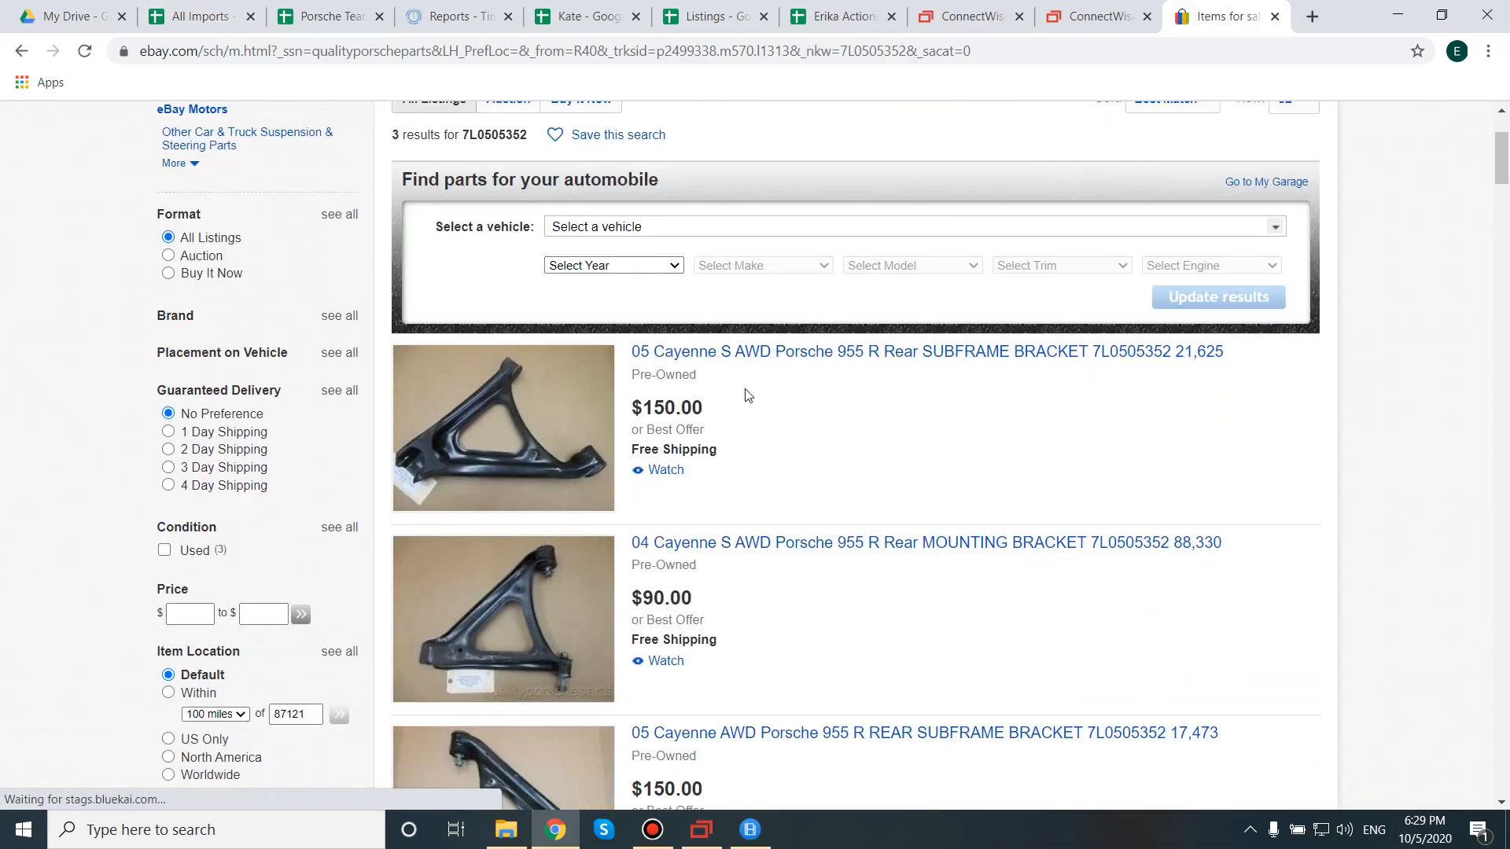
pyautogui.scroll(-1, 978, 361)
pyautogui.scroll(-2, 979, 362)
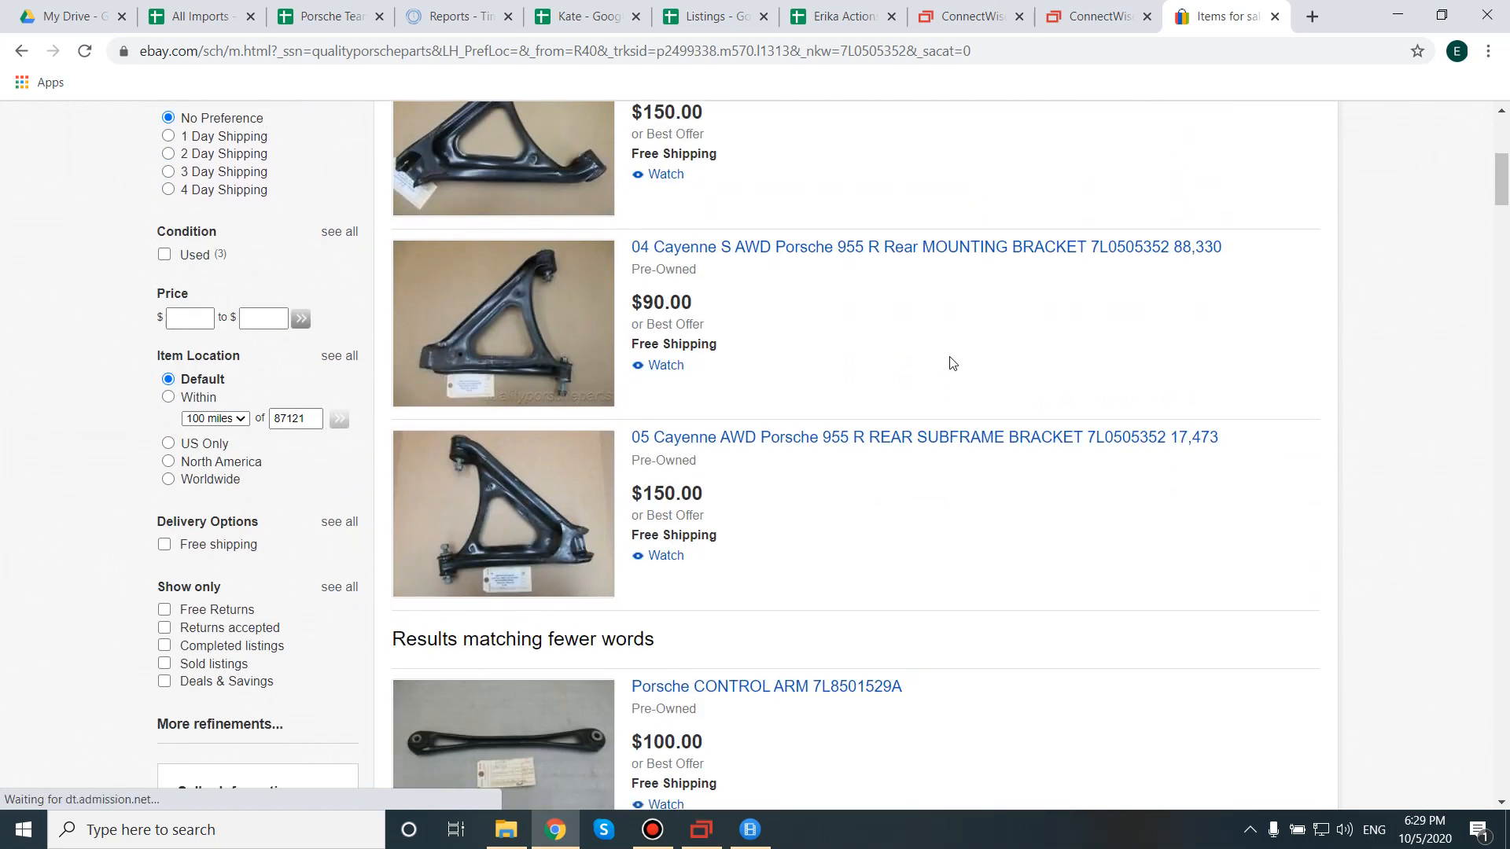
pyautogui.scroll(3, 539, 480)
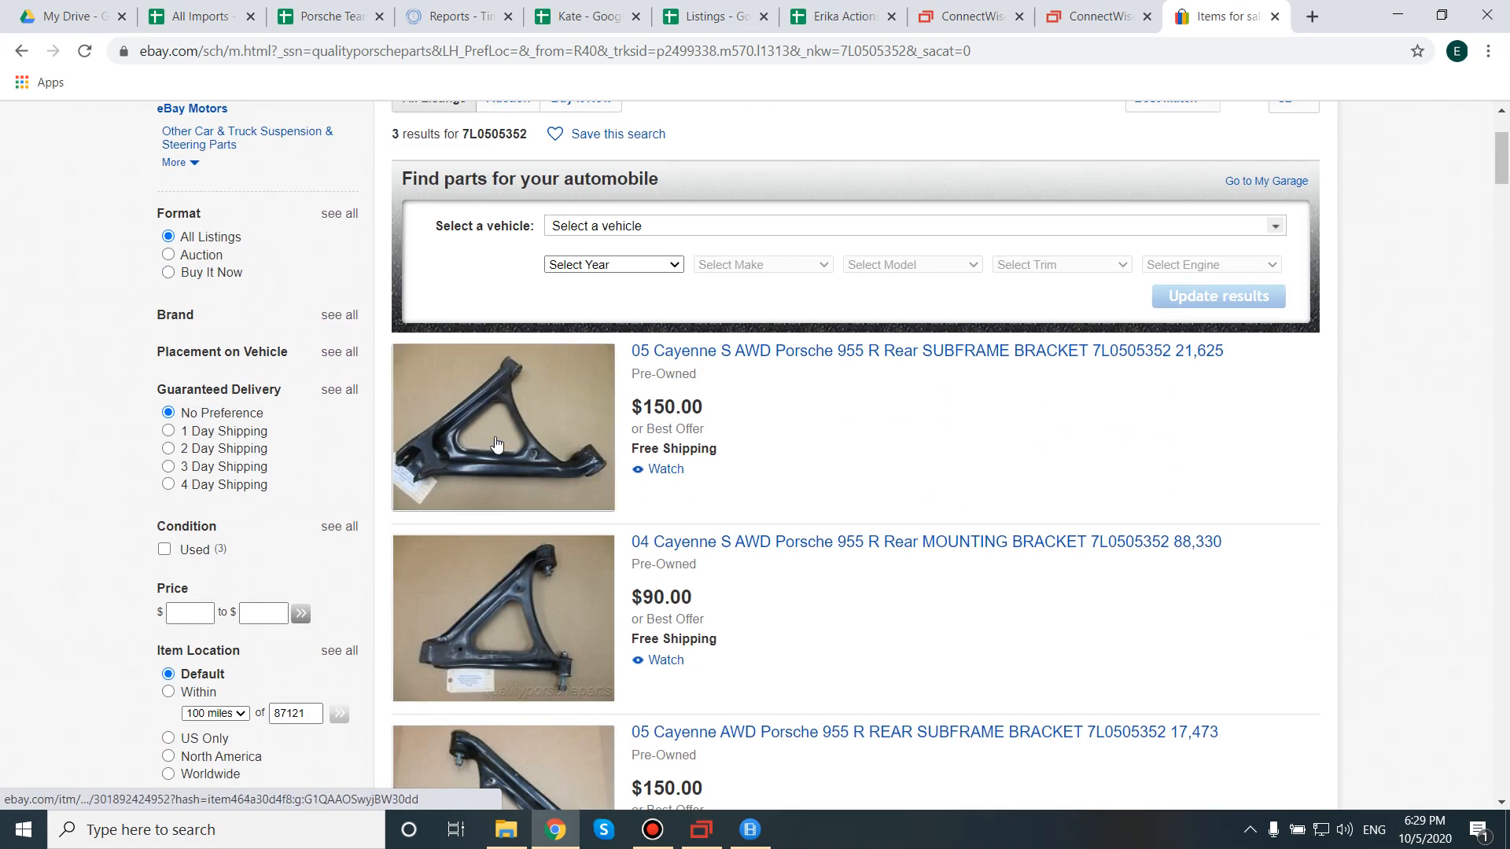
# Briefly restore SixBit, then go to the Listings QC checklist and select row 18's item.
pyautogui.click(690, 827)
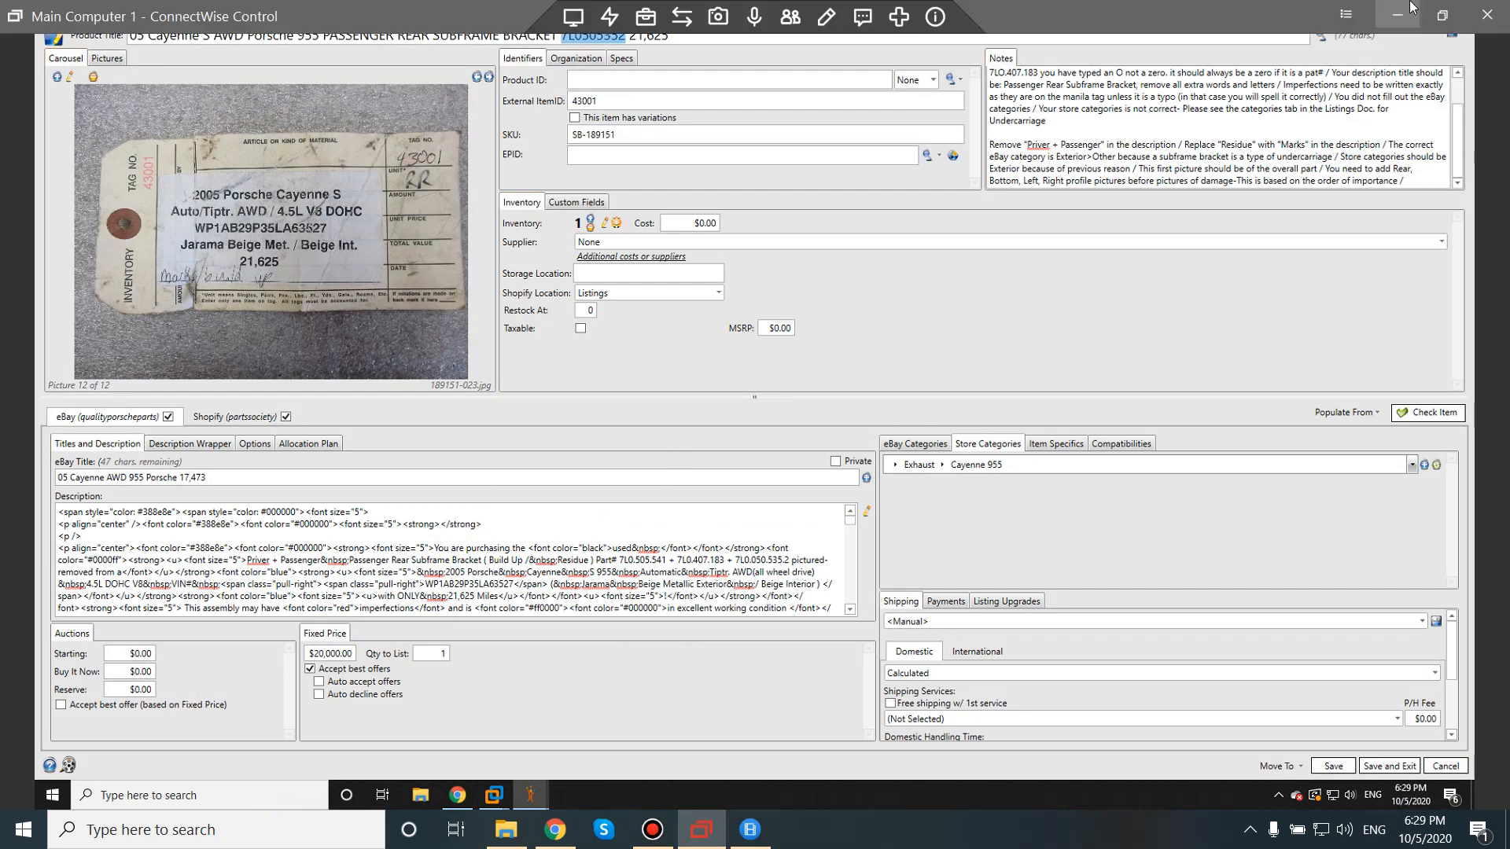
pyautogui.click(1397, 13)
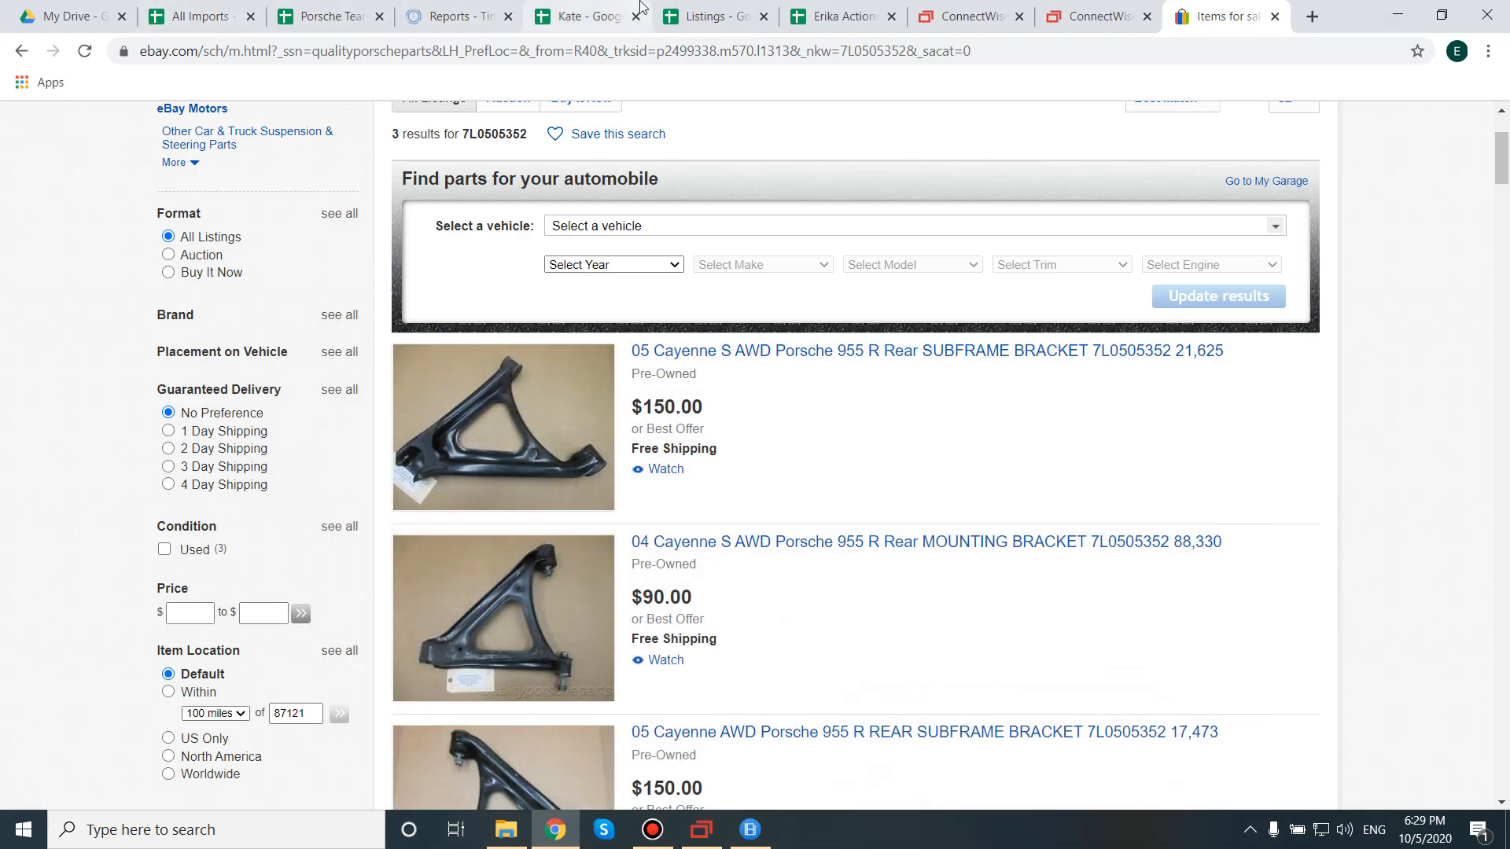
pyautogui.click(708, 16)
pyautogui.click(109, 541)
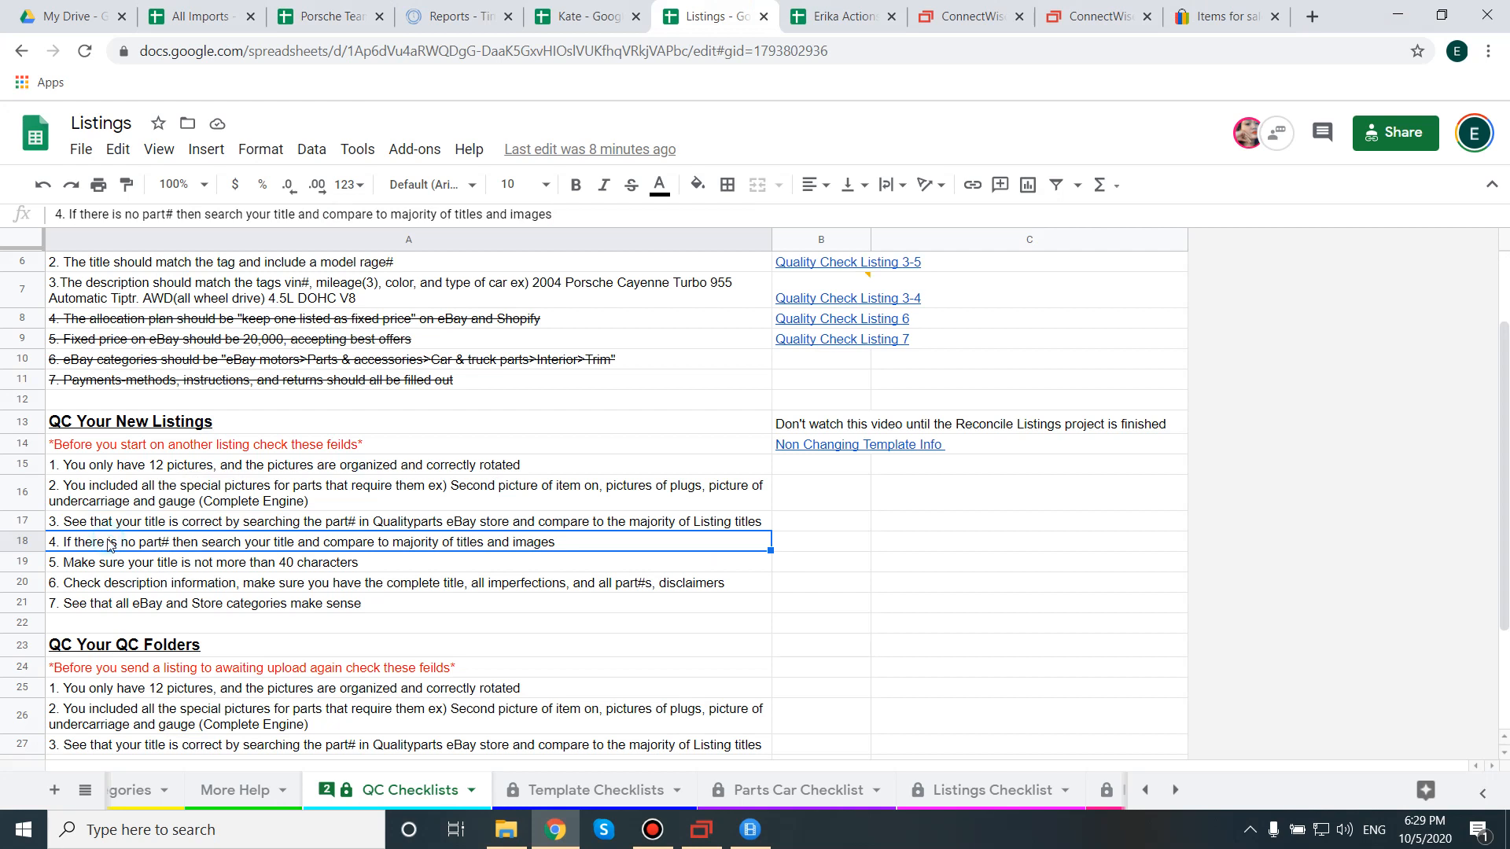
# Review rows 17–19 on part-number searching and the 40-character title limit, then return to SixBit.
pyautogui.tripleClick(108, 541)
pyautogui.click(135, 562)
pyautogui.click(136, 543)
pyautogui.click(131, 563)
pyautogui.doubleClick(130, 563)
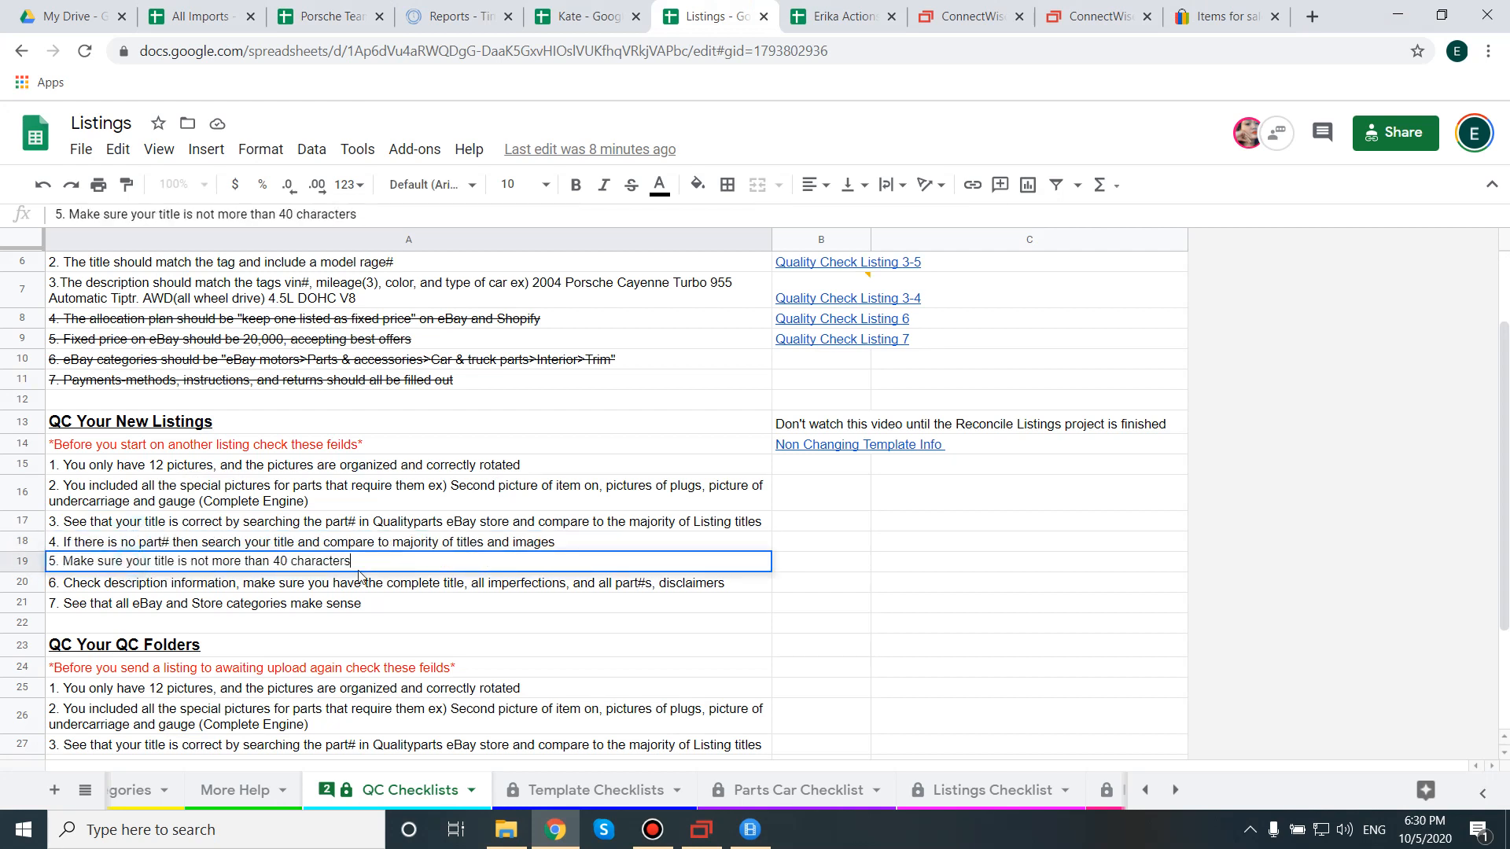
pyautogui.moveTo(407, 562); pyautogui.dragTo(22, 578)
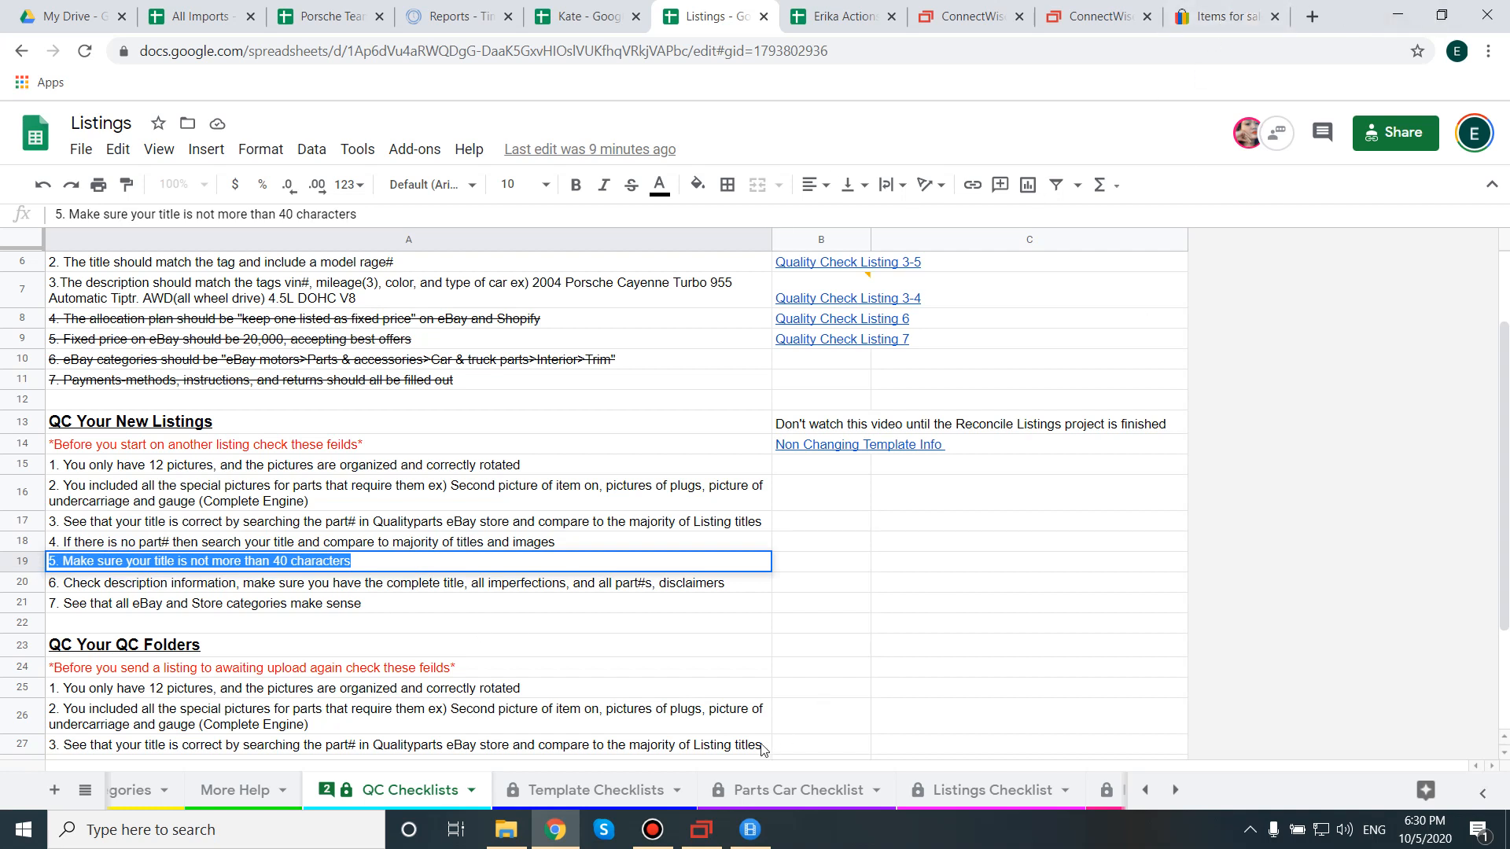
pyautogui.doubleClick(177, 524)
pyautogui.tripleClick(258, 525)
pyautogui.click(703, 829)
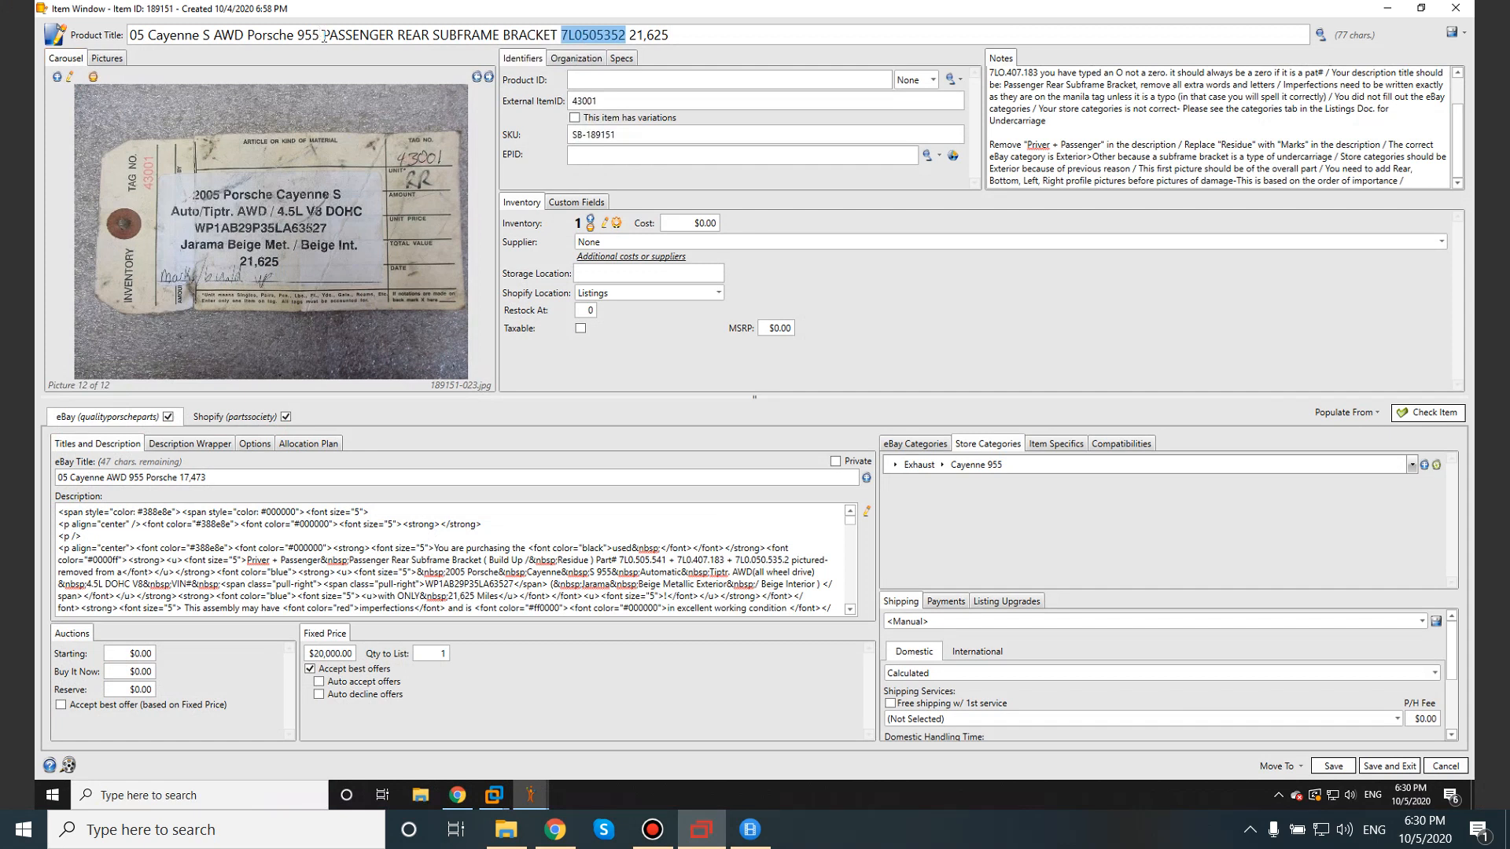
# Note 'You need to replace PASSENGER in the title with' R, correcting 'nned' to 'need'.
pyautogui.moveTo(323, 35); pyautogui.dragTo(557, 36)
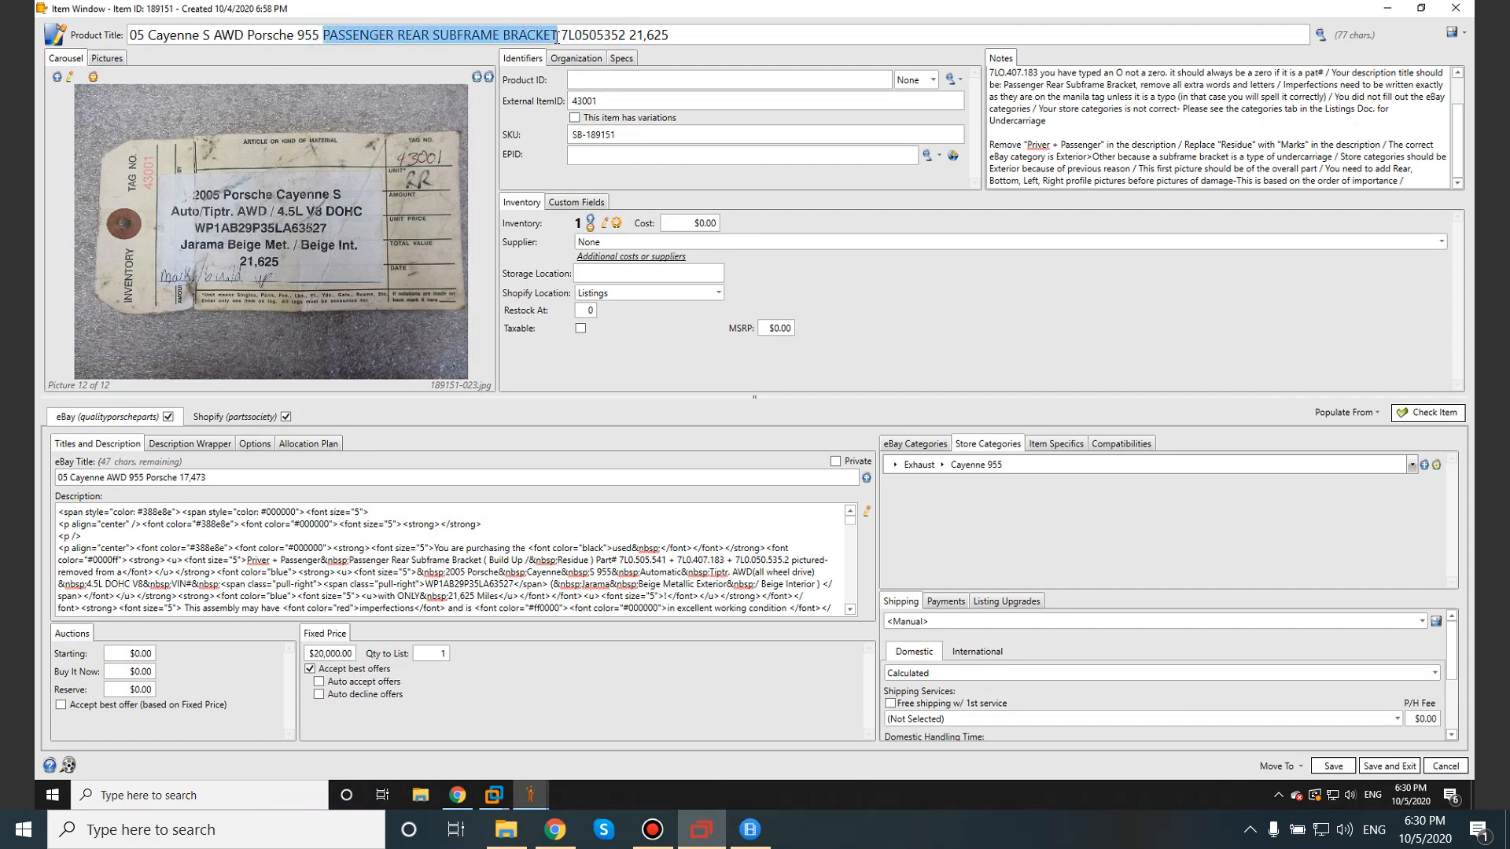
pyautogui.click(359, 35)
pyautogui.moveTo(353, 37); pyautogui.dragTo(323, 37)
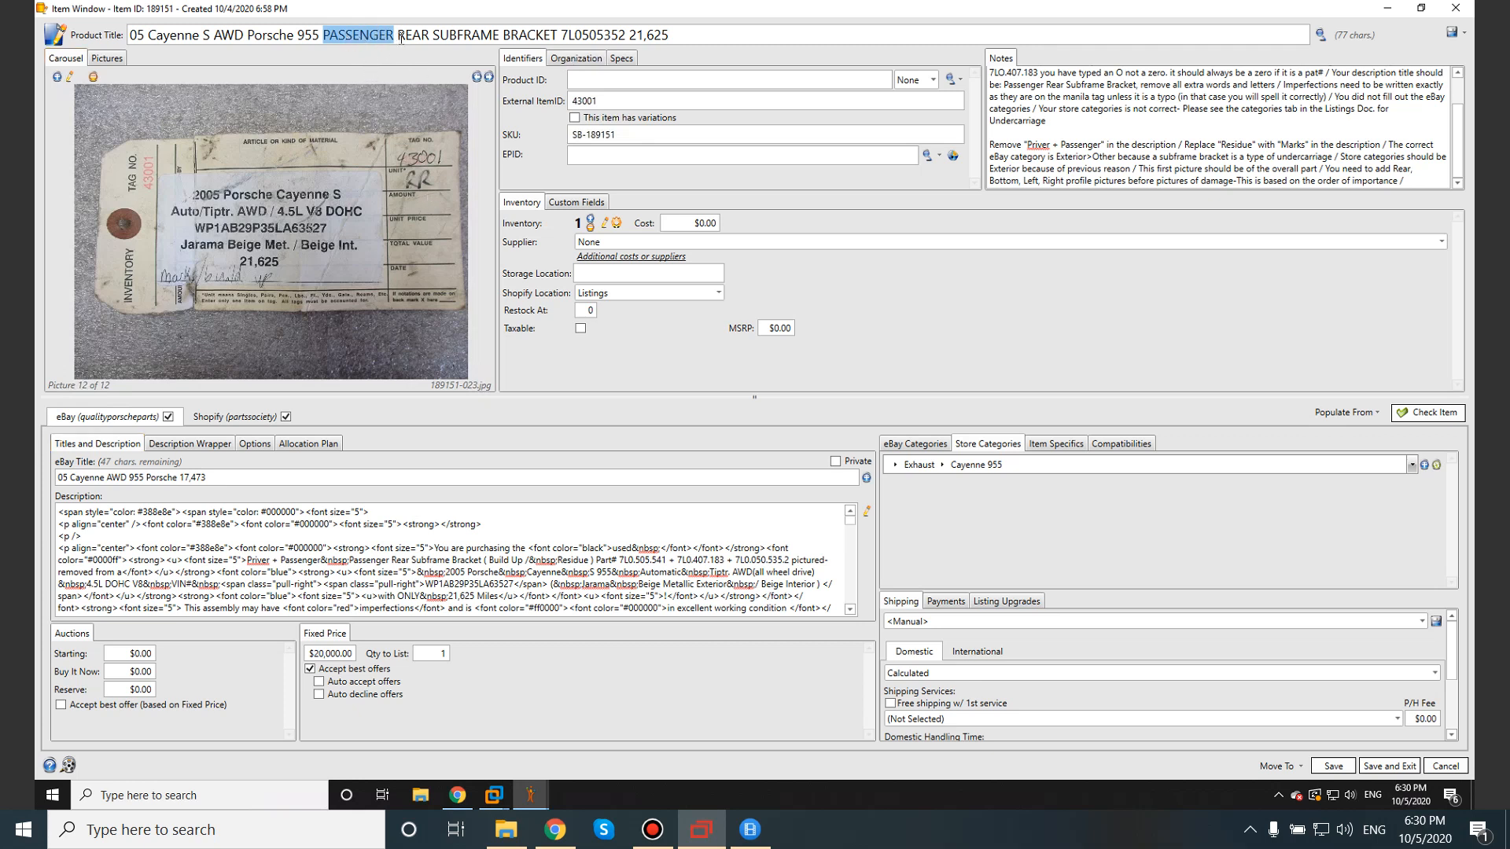
pyautogui.click(1412, 183)
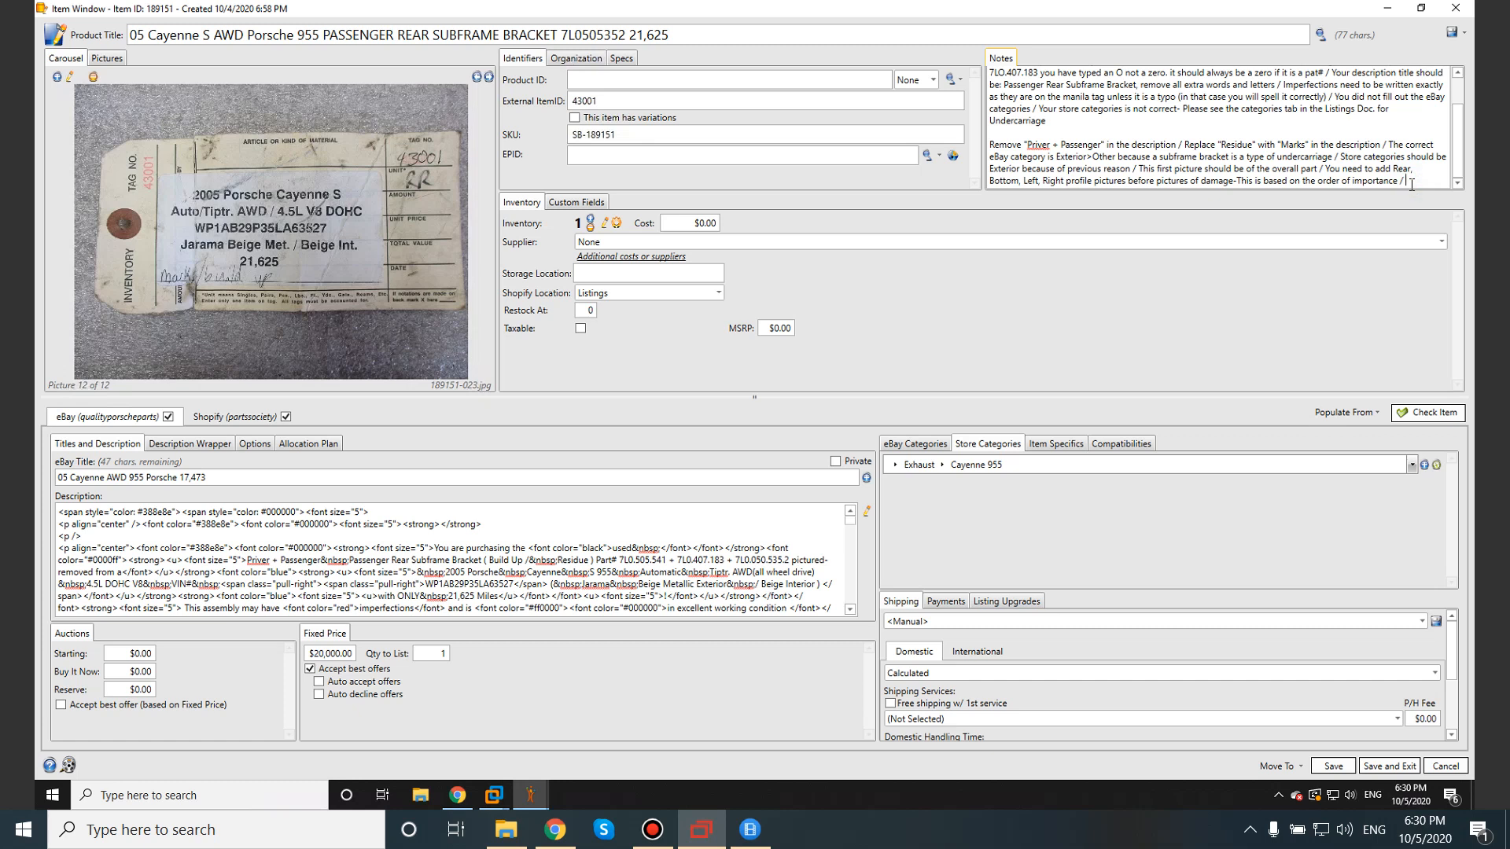
pyautogui.write('You nned to')
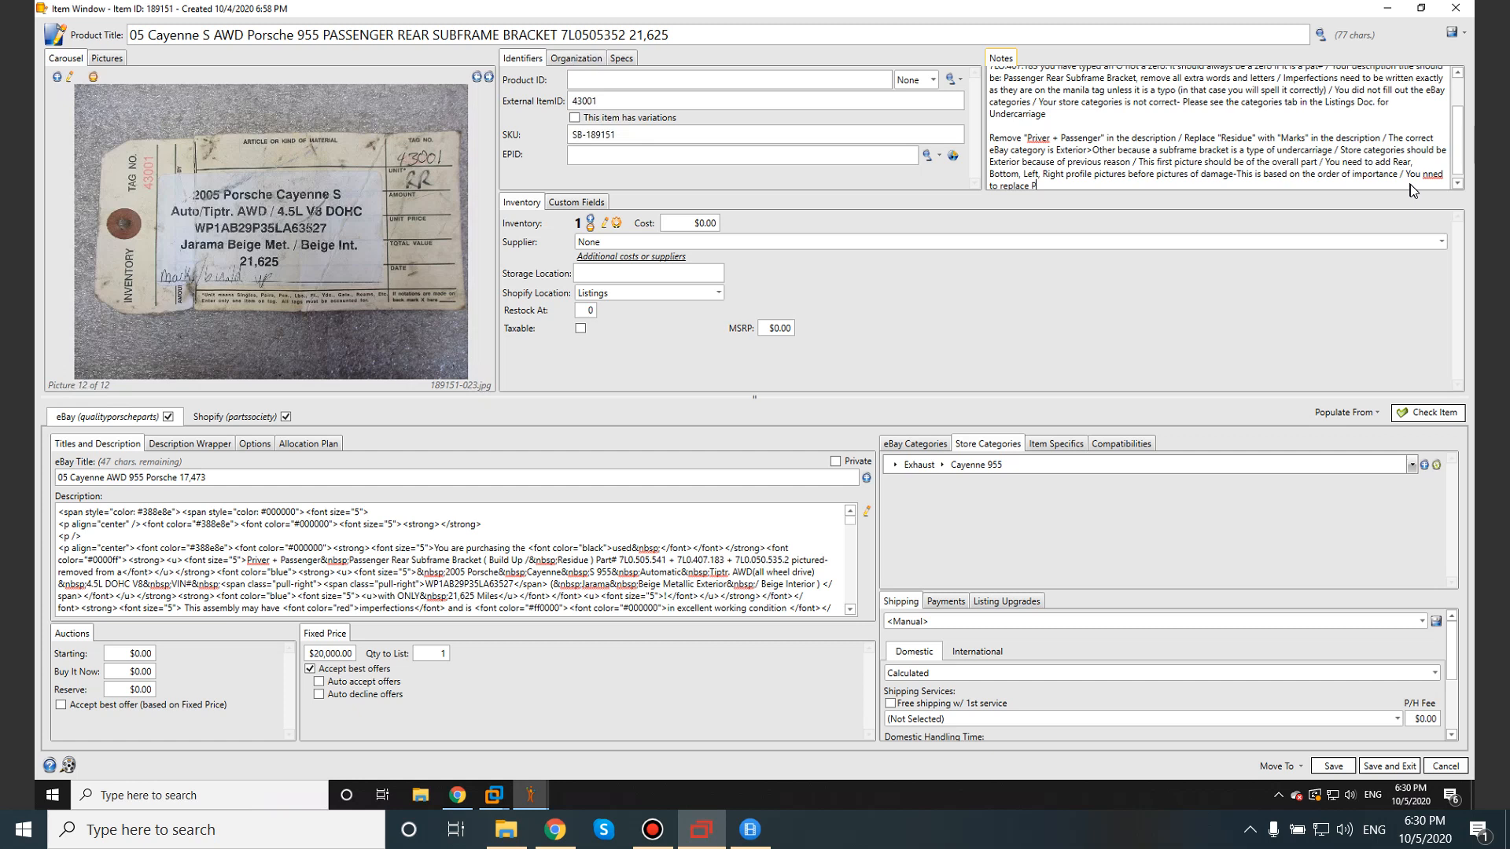
pyautogui.write('replace PASSENGER IN the title with R')
pyautogui.click(1431, 174)
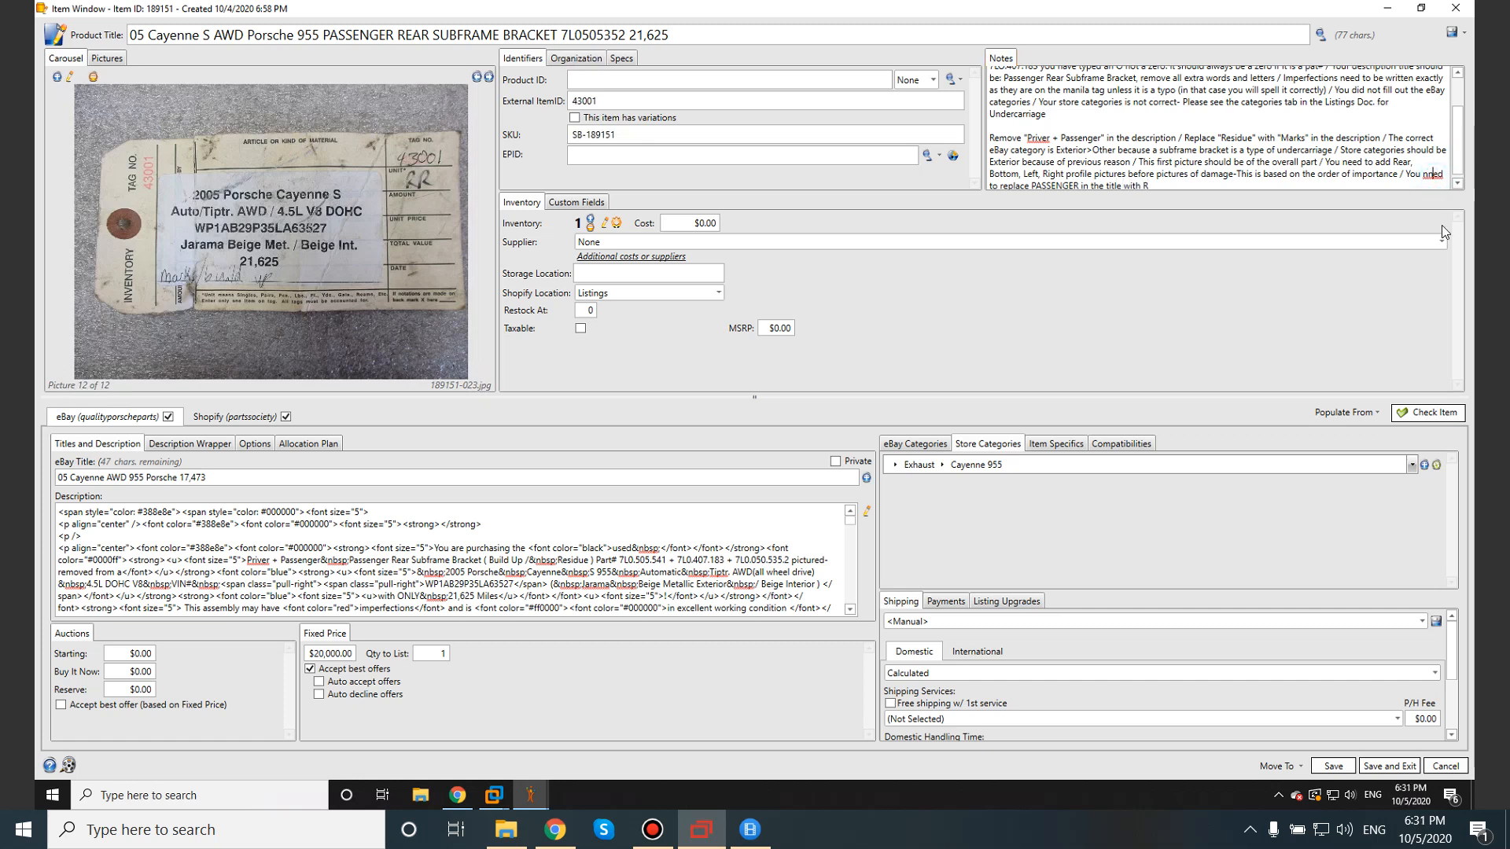
pyautogui.press('BackSpace')
pyautogui.write('e')
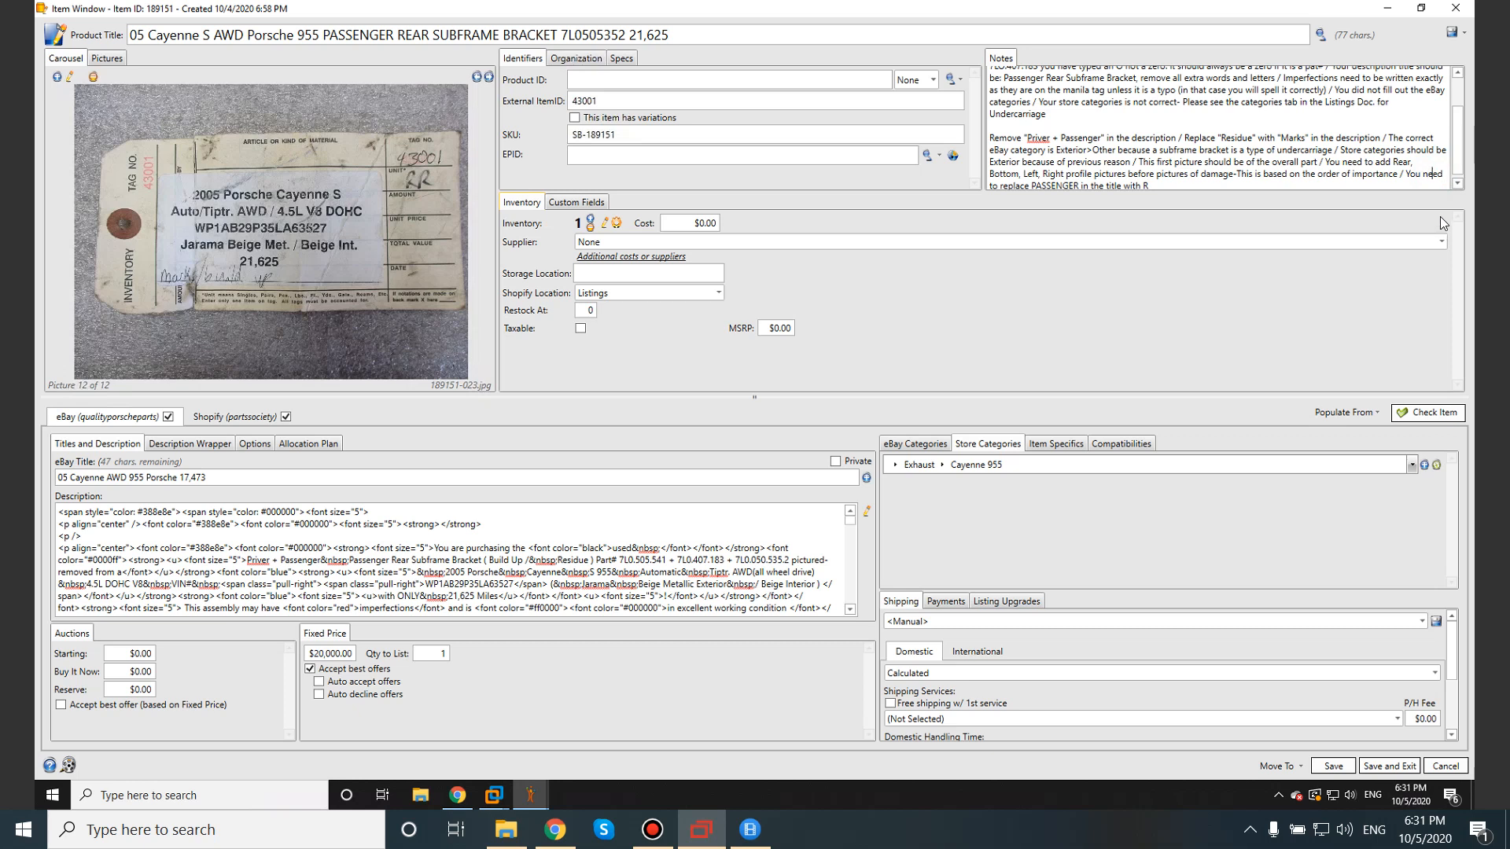
pyautogui.click(1150, 187)
pyautogui.write('/')
# Recheck the 40-character rule, then paste the Shopify [[ProductTitle]] placeholder over the eBay title.
pyautogui.click(1395, 9)
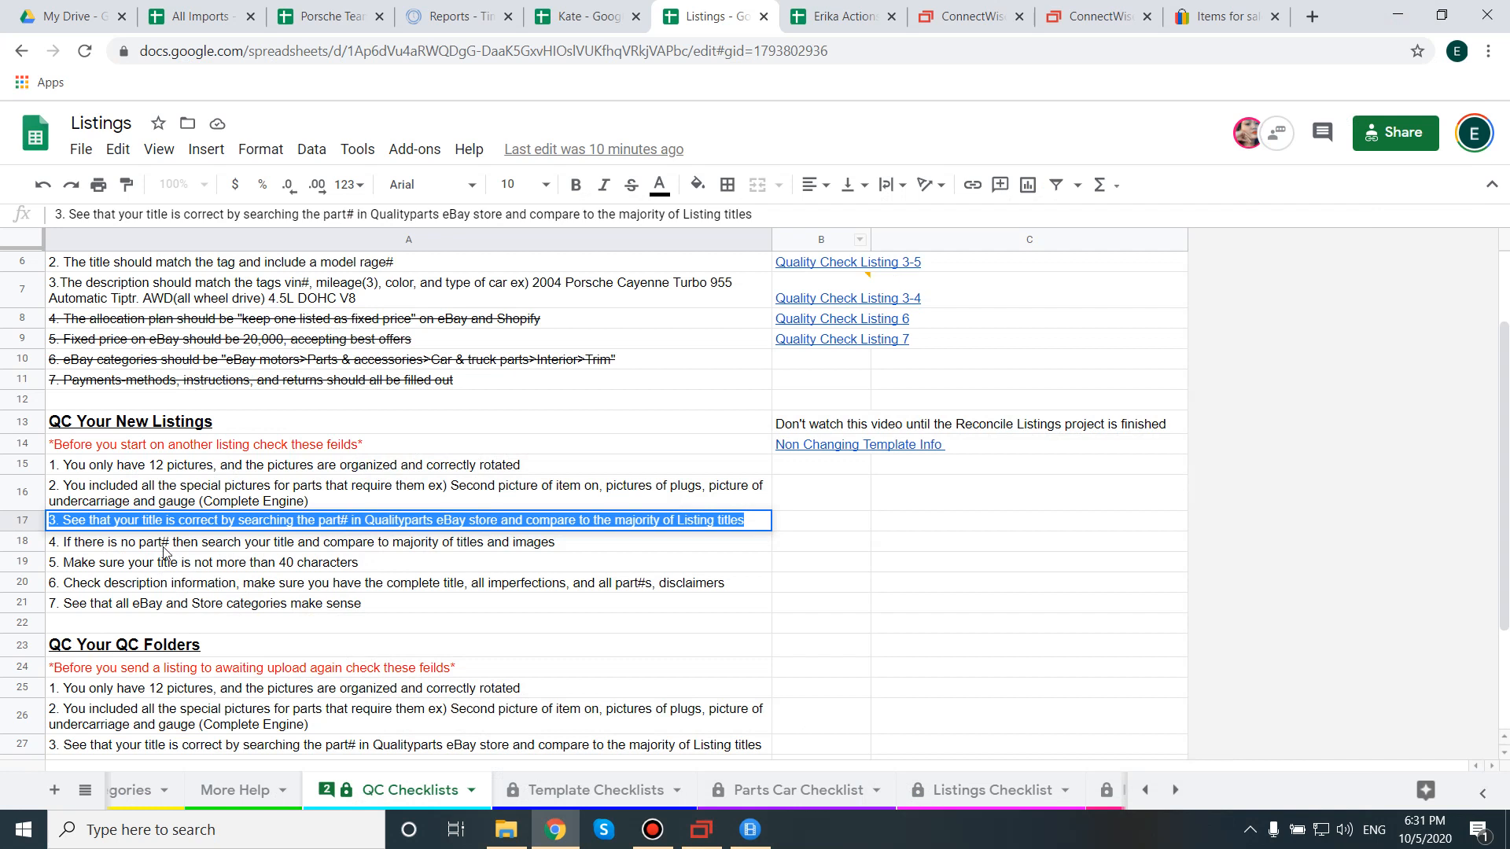
pyautogui.click(115, 561)
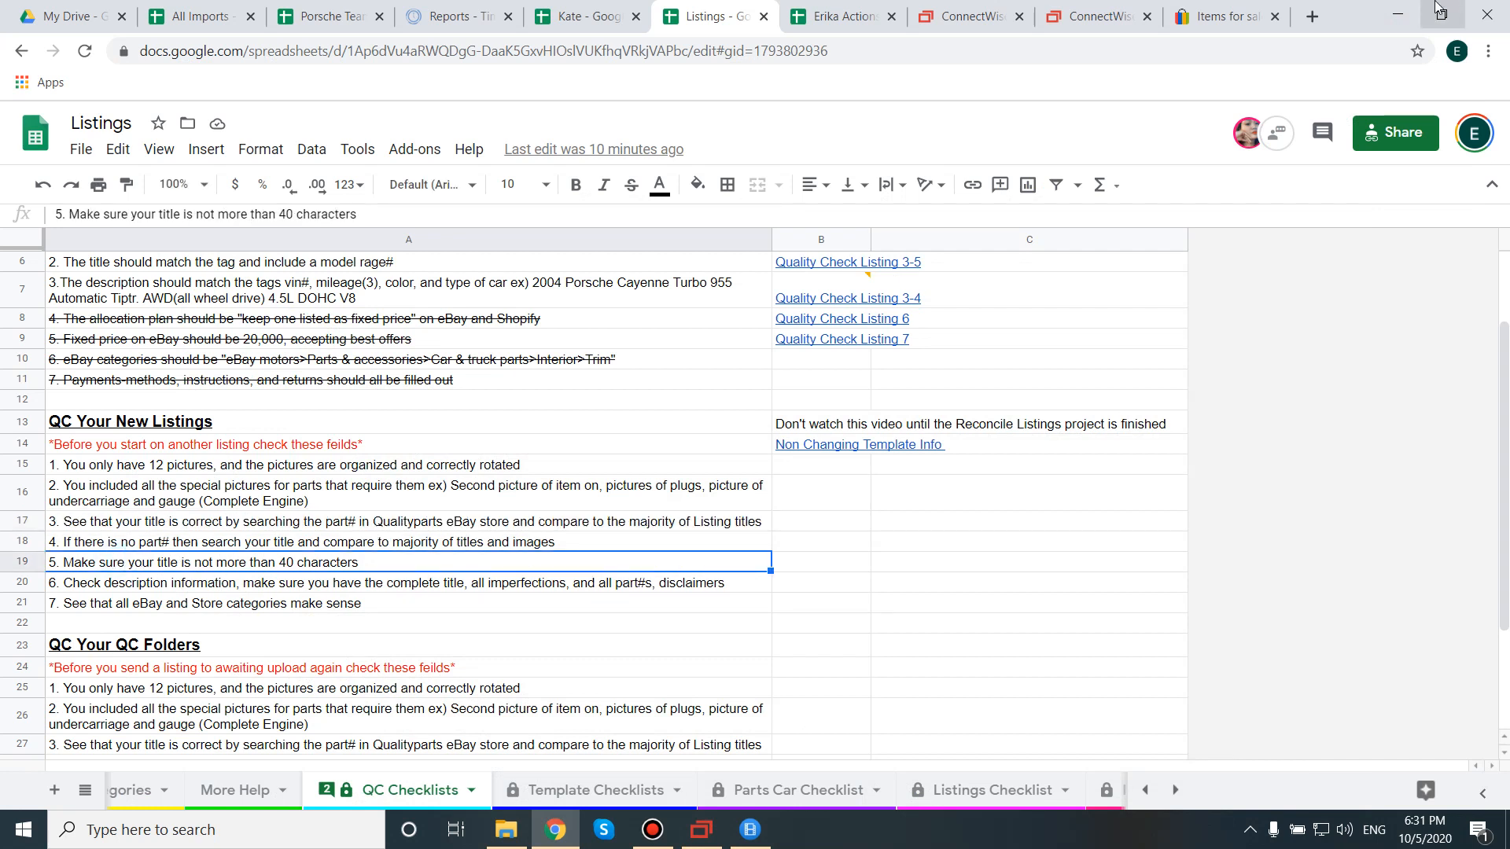
pyautogui.click(701, 829)
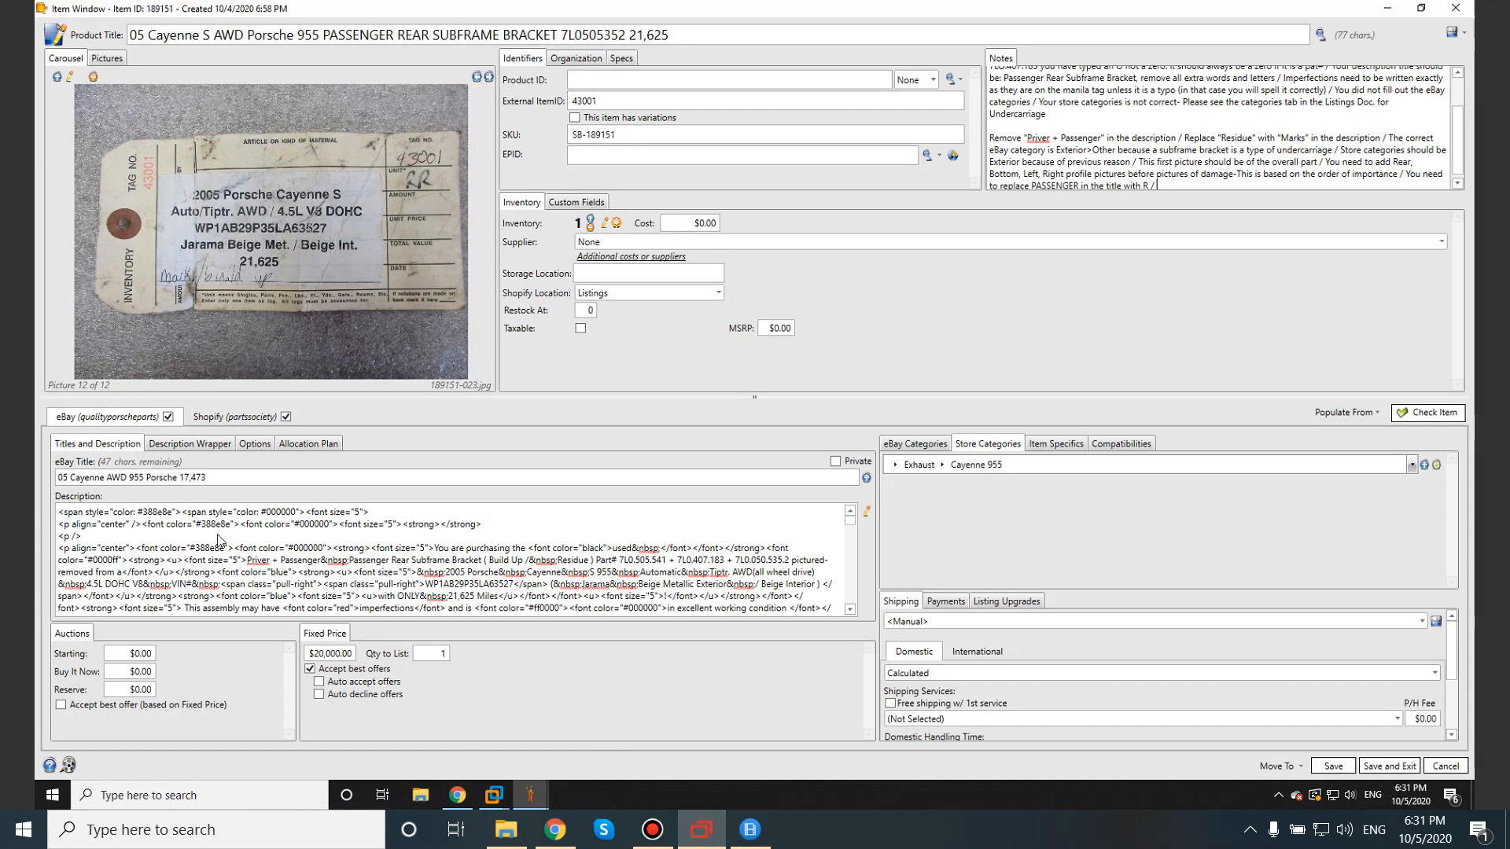
pyautogui.click(89, 477)
pyautogui.hotkey('ctrl', 'a')
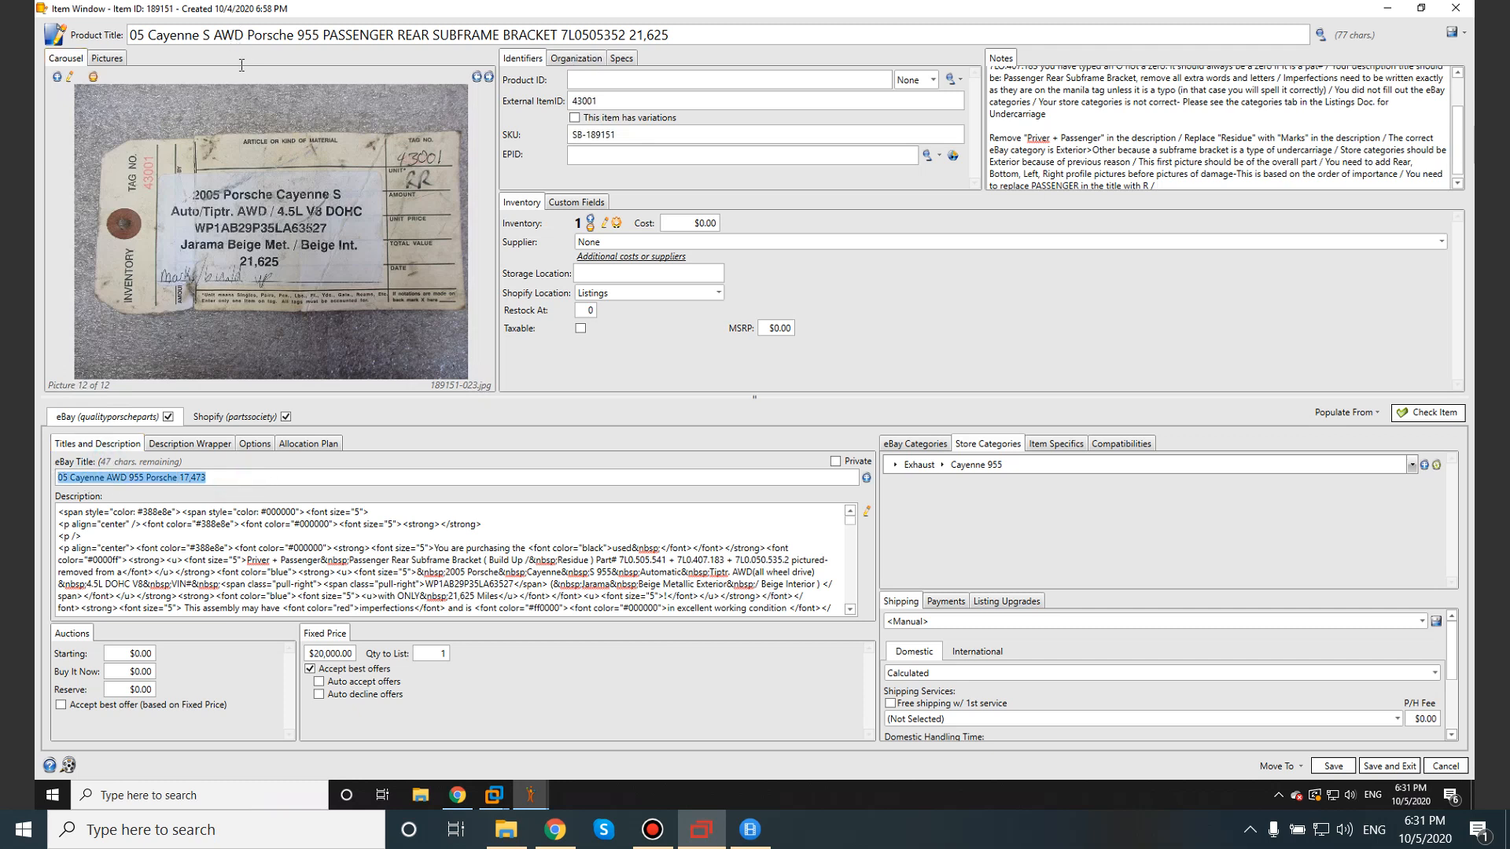
pyautogui.click(218, 477)
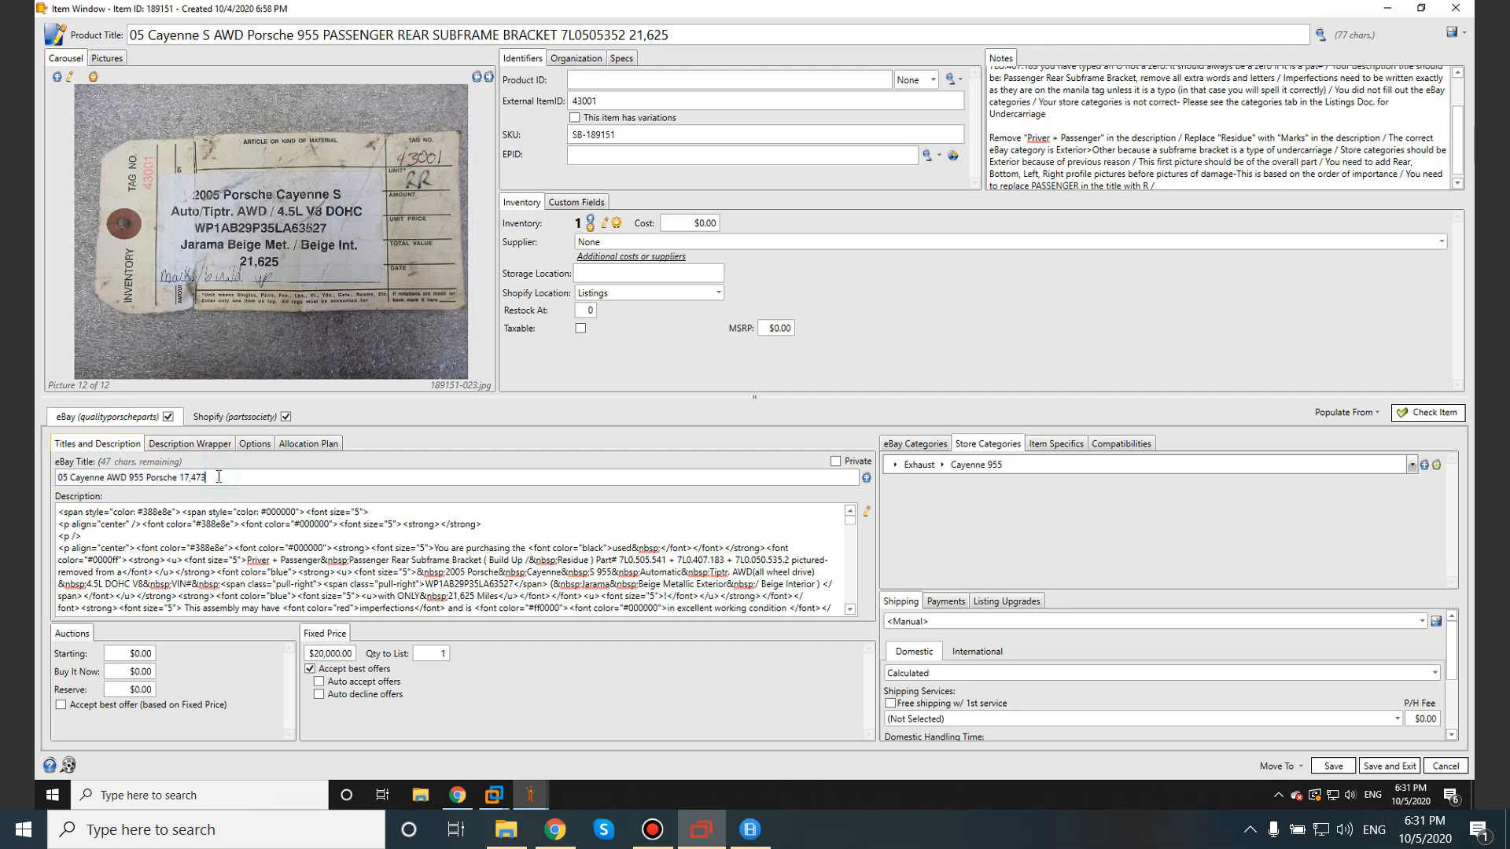
pyautogui.click(218, 420)
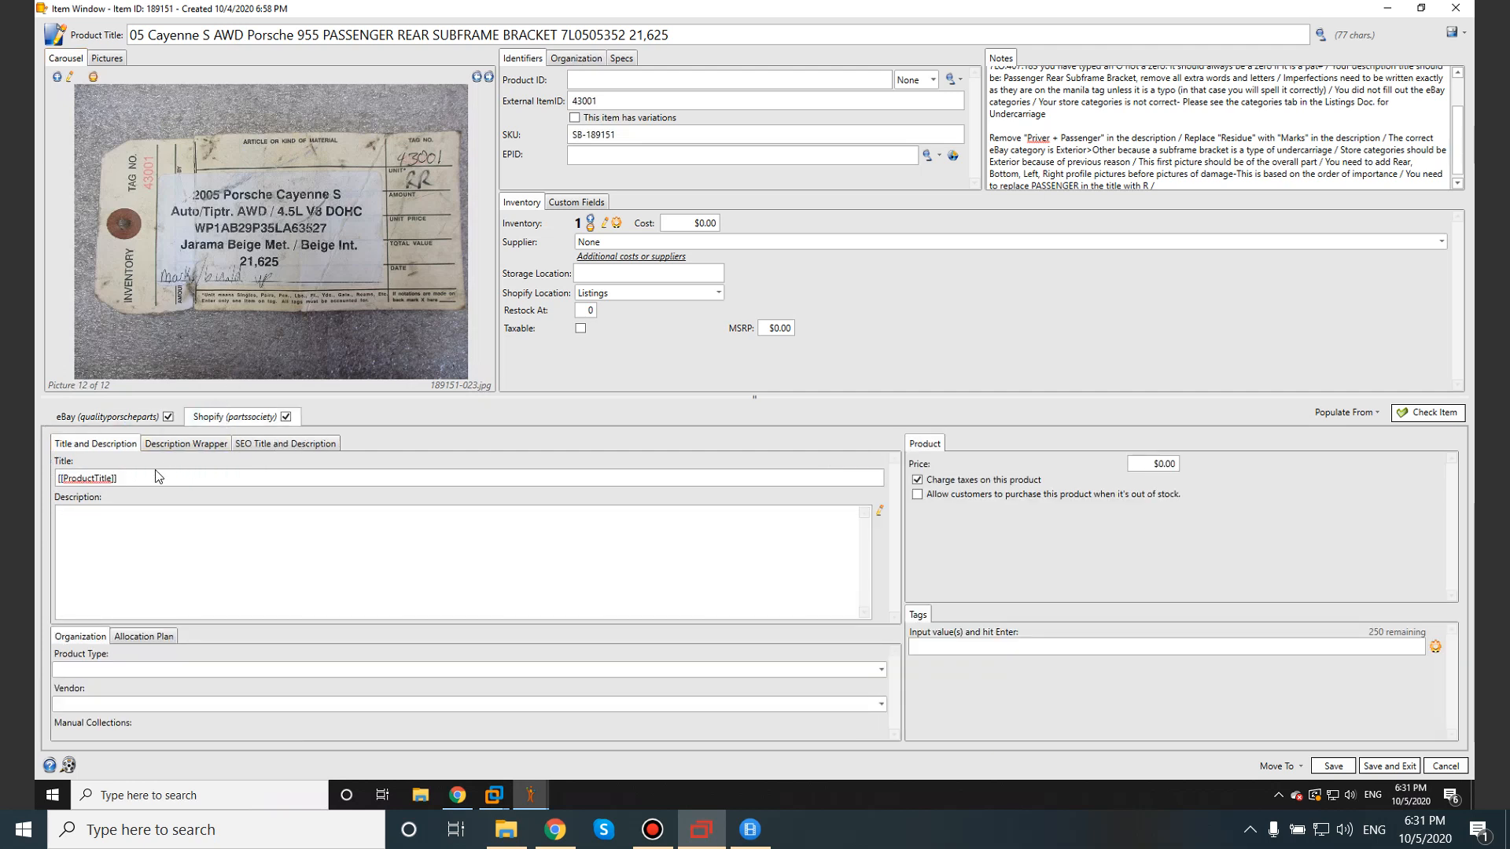
pyautogui.doubleClick(122, 480)
pyautogui.hotkey('ctrl', 'c')
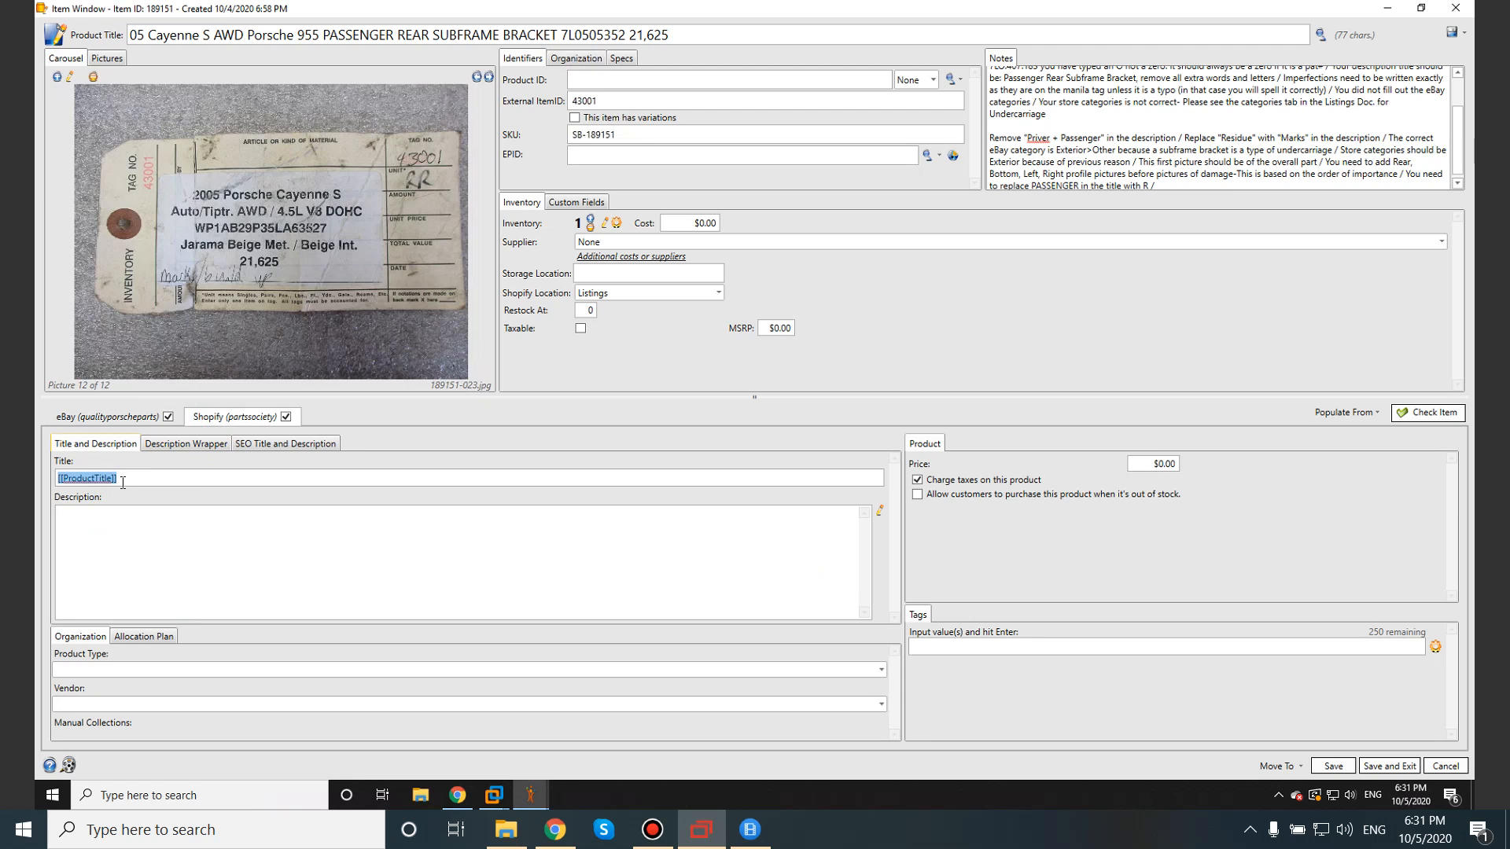
pyautogui.click(136, 418)
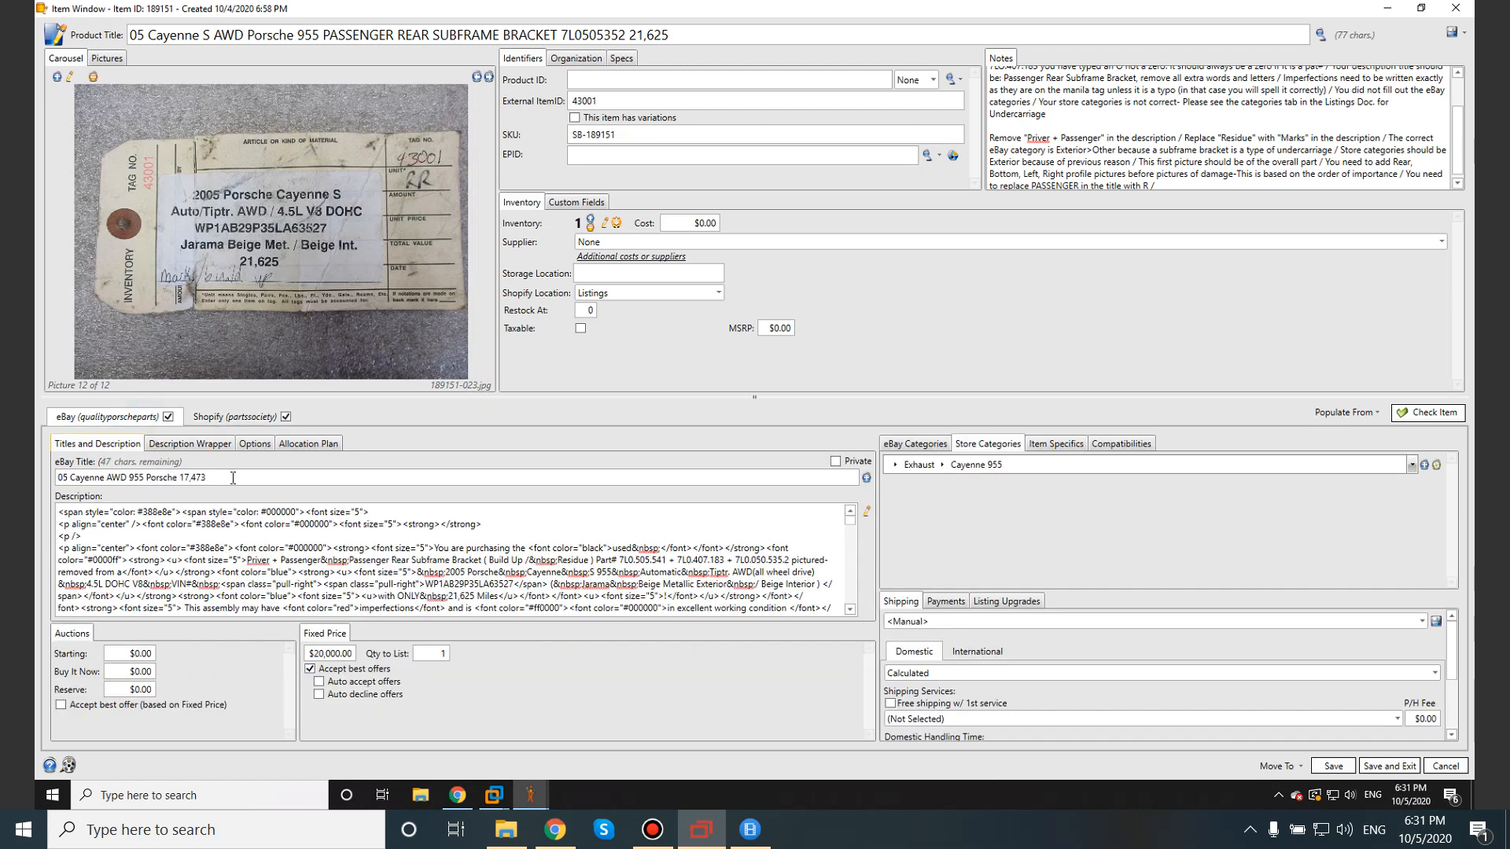
pyautogui.moveTo(224, 477); pyautogui.dragTo(44, 478)
pyautogui.hotkey('ctrl', 'v')
# Review row 20's description checklist item, then return to the SixBit item window.
pyautogui.click(1402, 11)
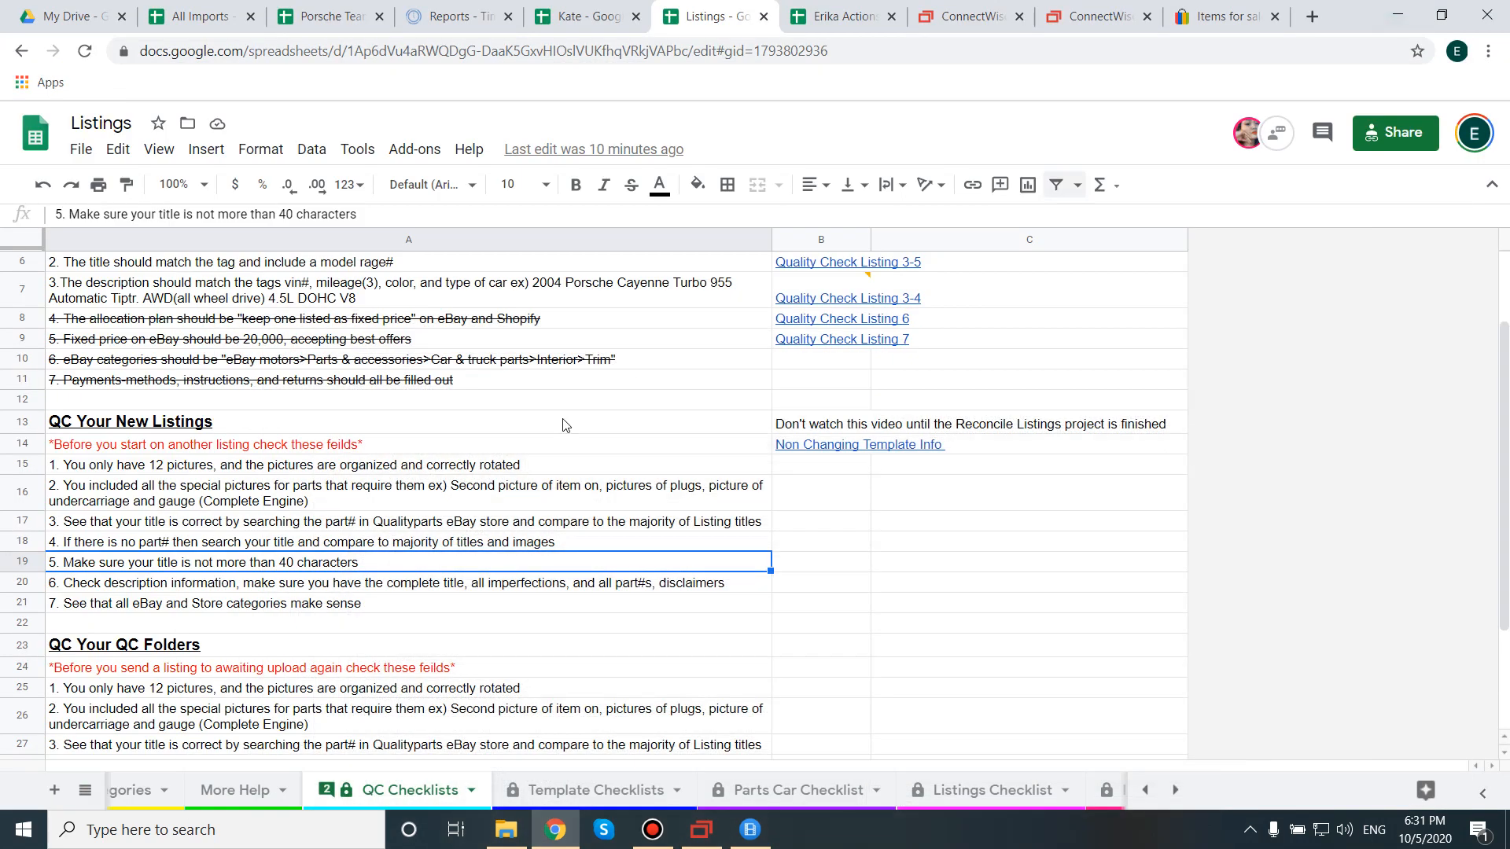
pyautogui.click(171, 580)
pyautogui.doubleClick(170, 580)
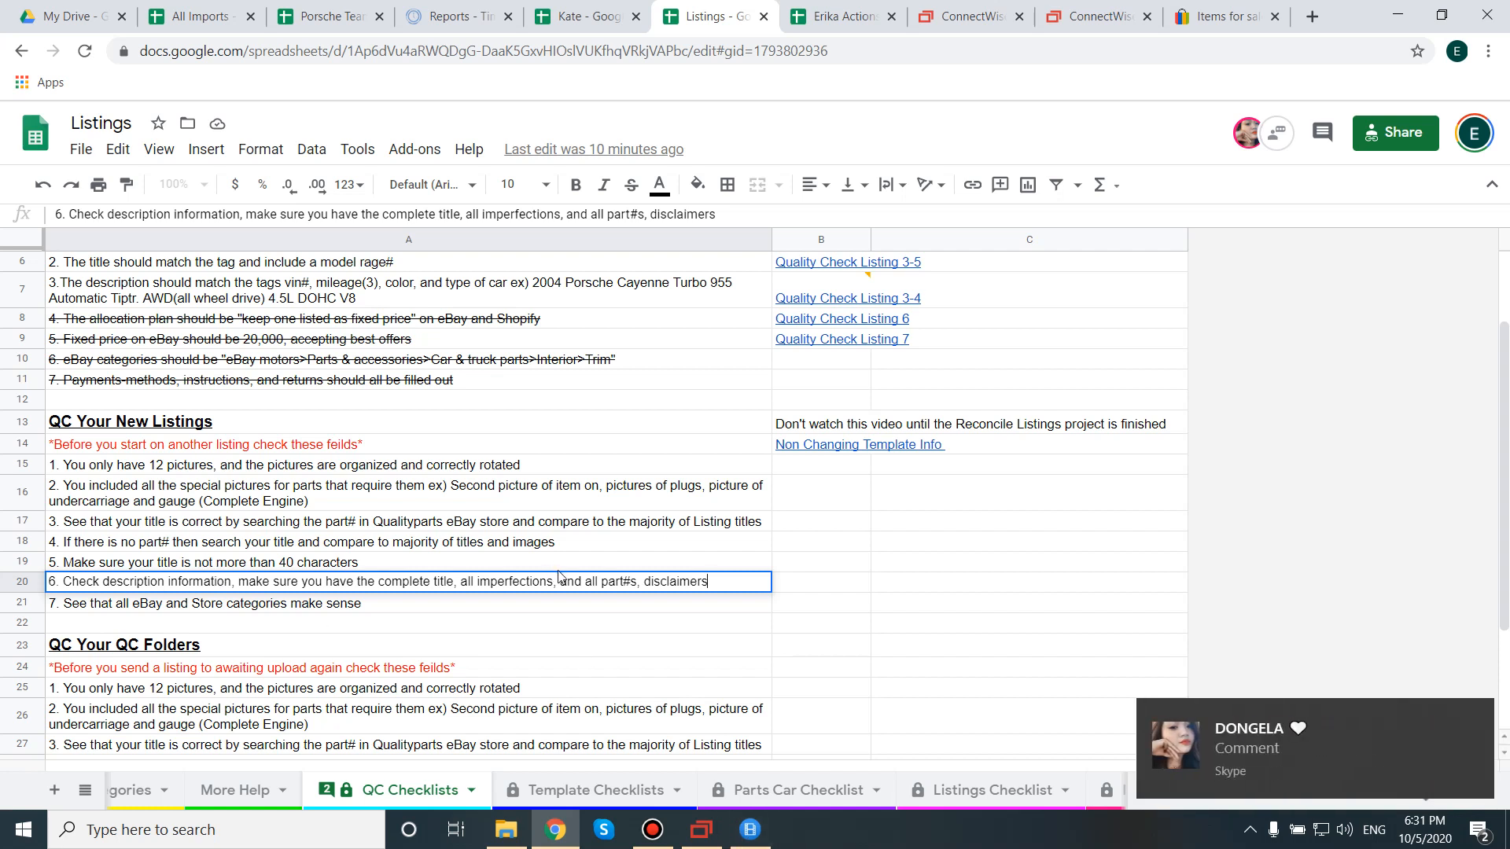
pyautogui.click(701, 829)
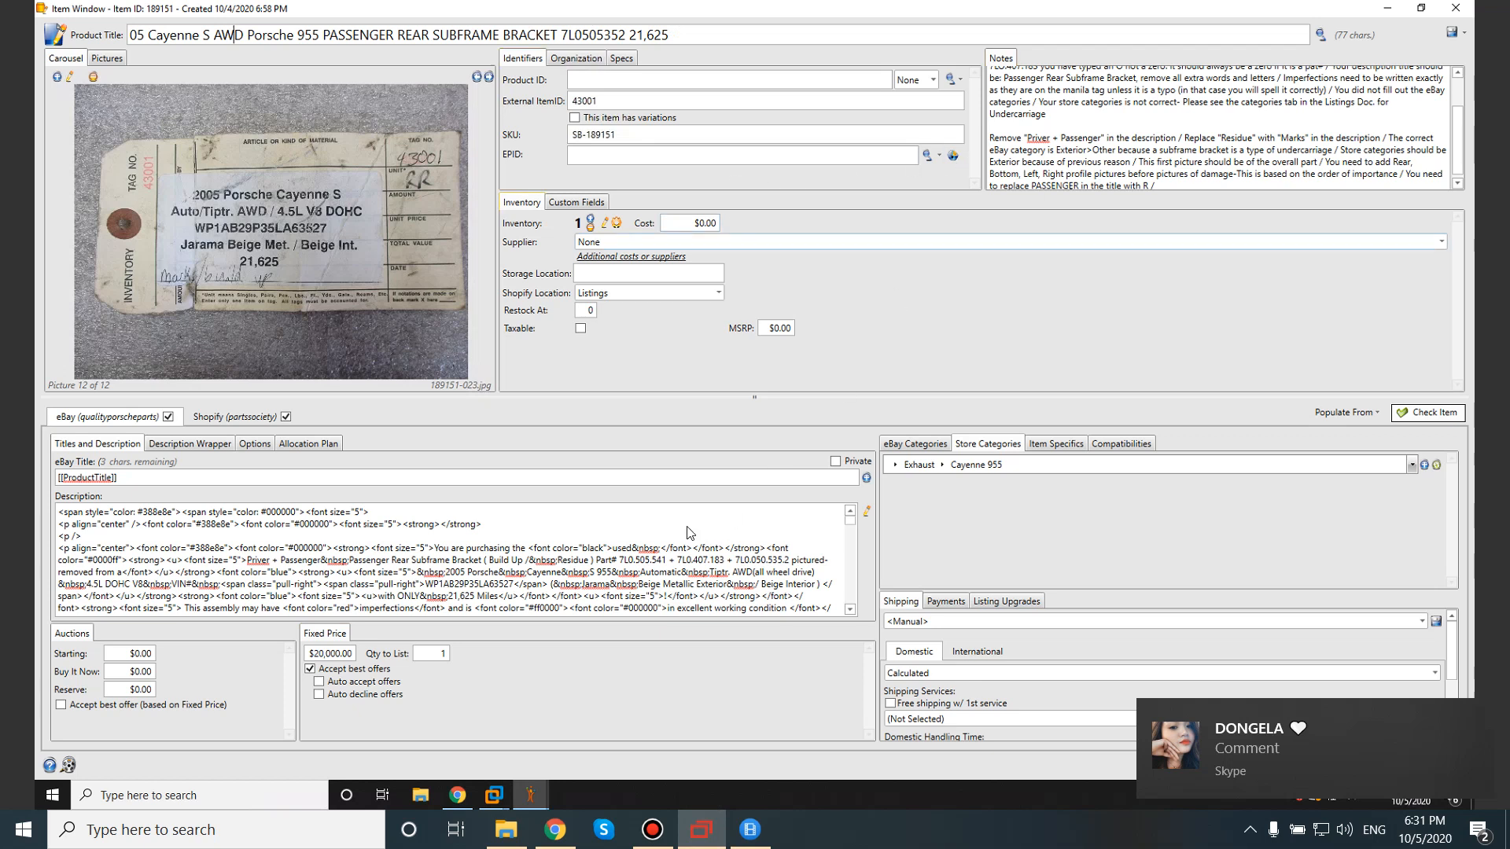
pyautogui.click(867, 513)
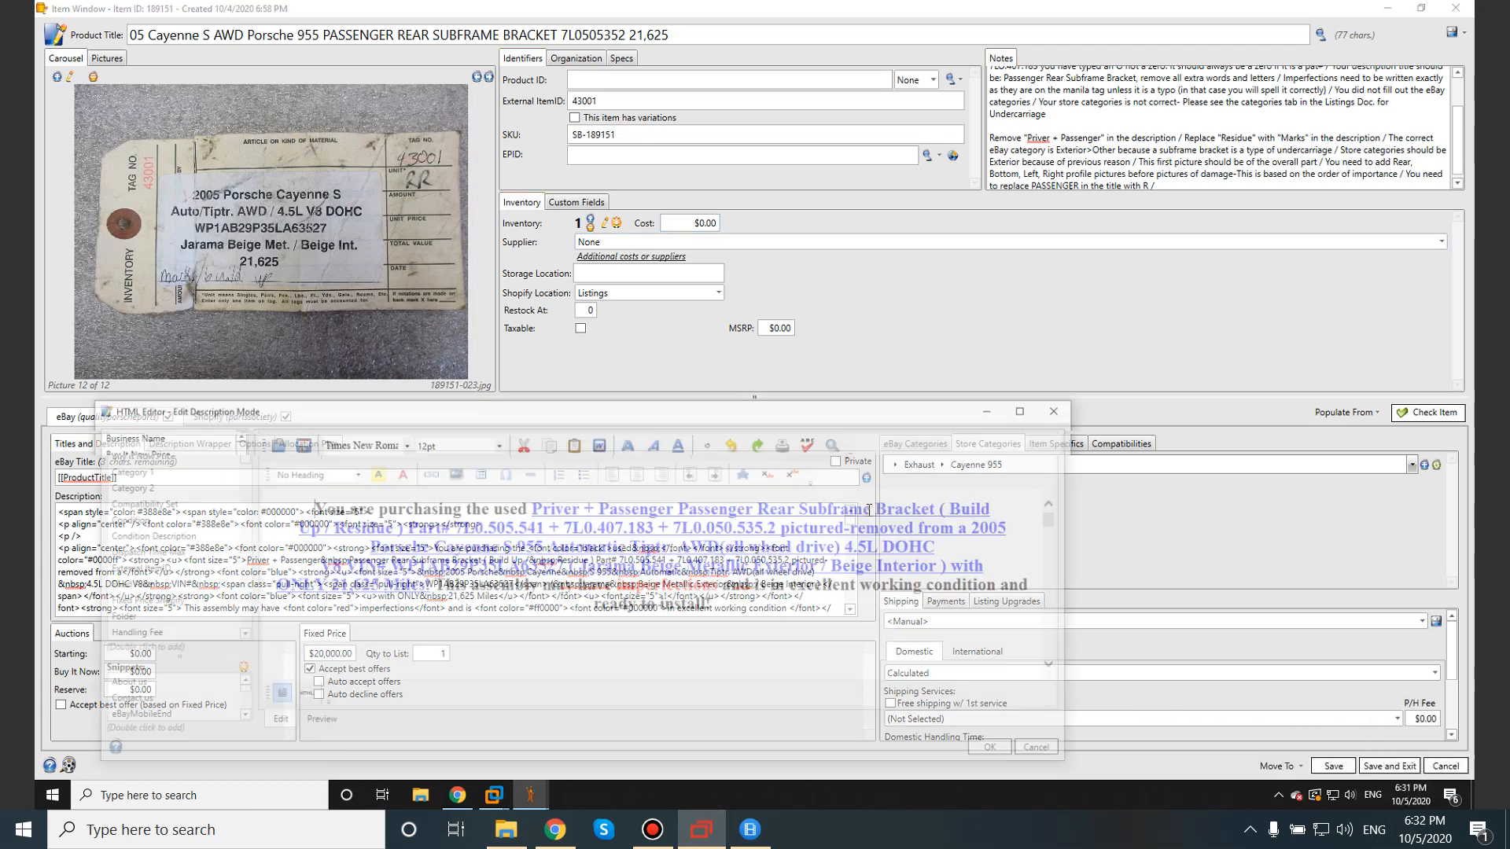
pyautogui.click(1081, 116)
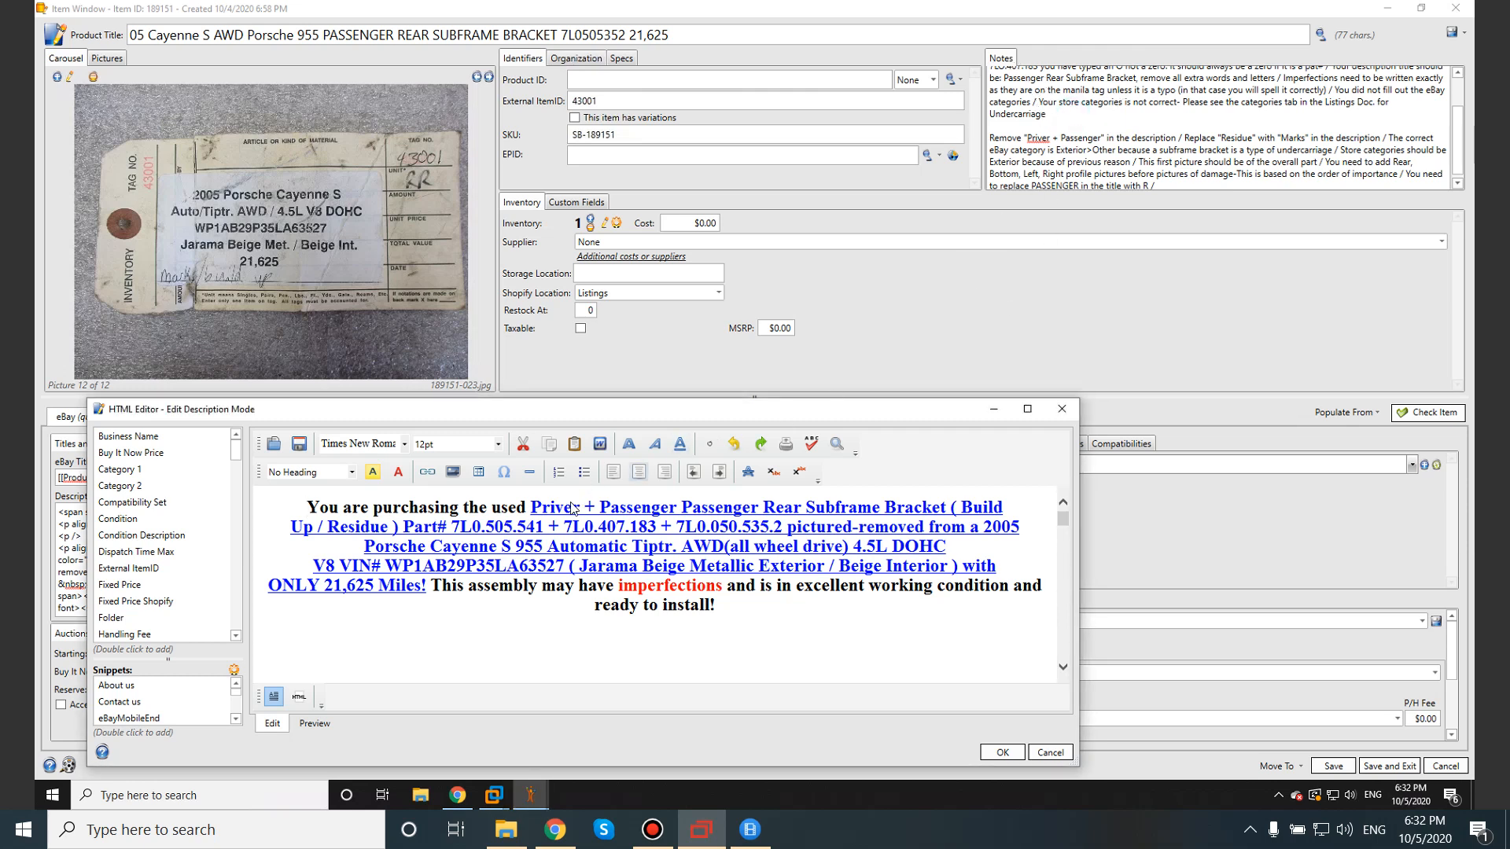
pyautogui.moveTo(949, 507); pyautogui.dragTo(739, 537)
pyautogui.click(719, 526)
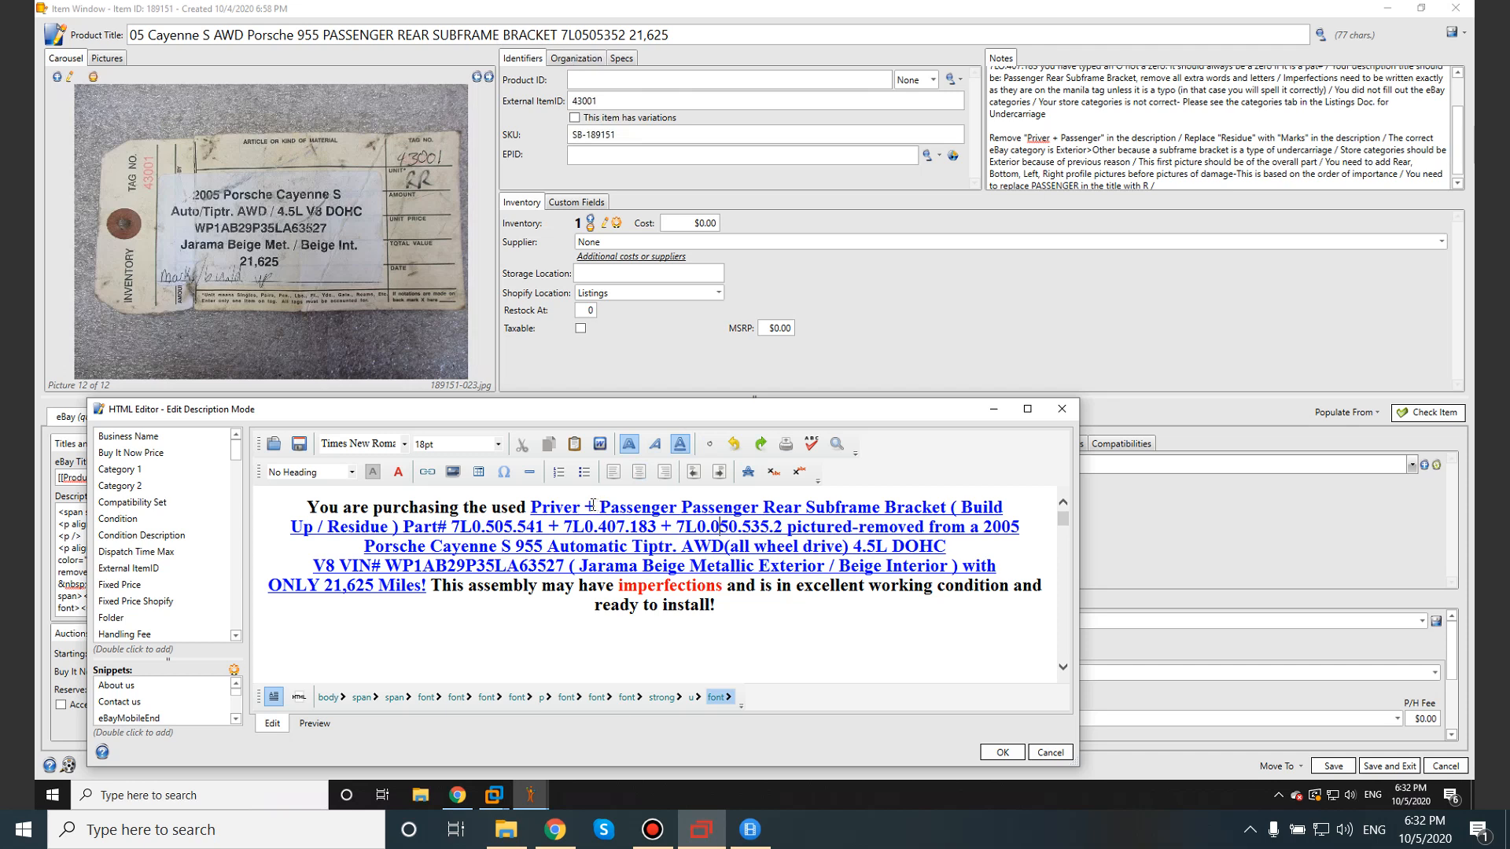
pyautogui.moveTo(677, 507); pyautogui.dragTo(532, 507)
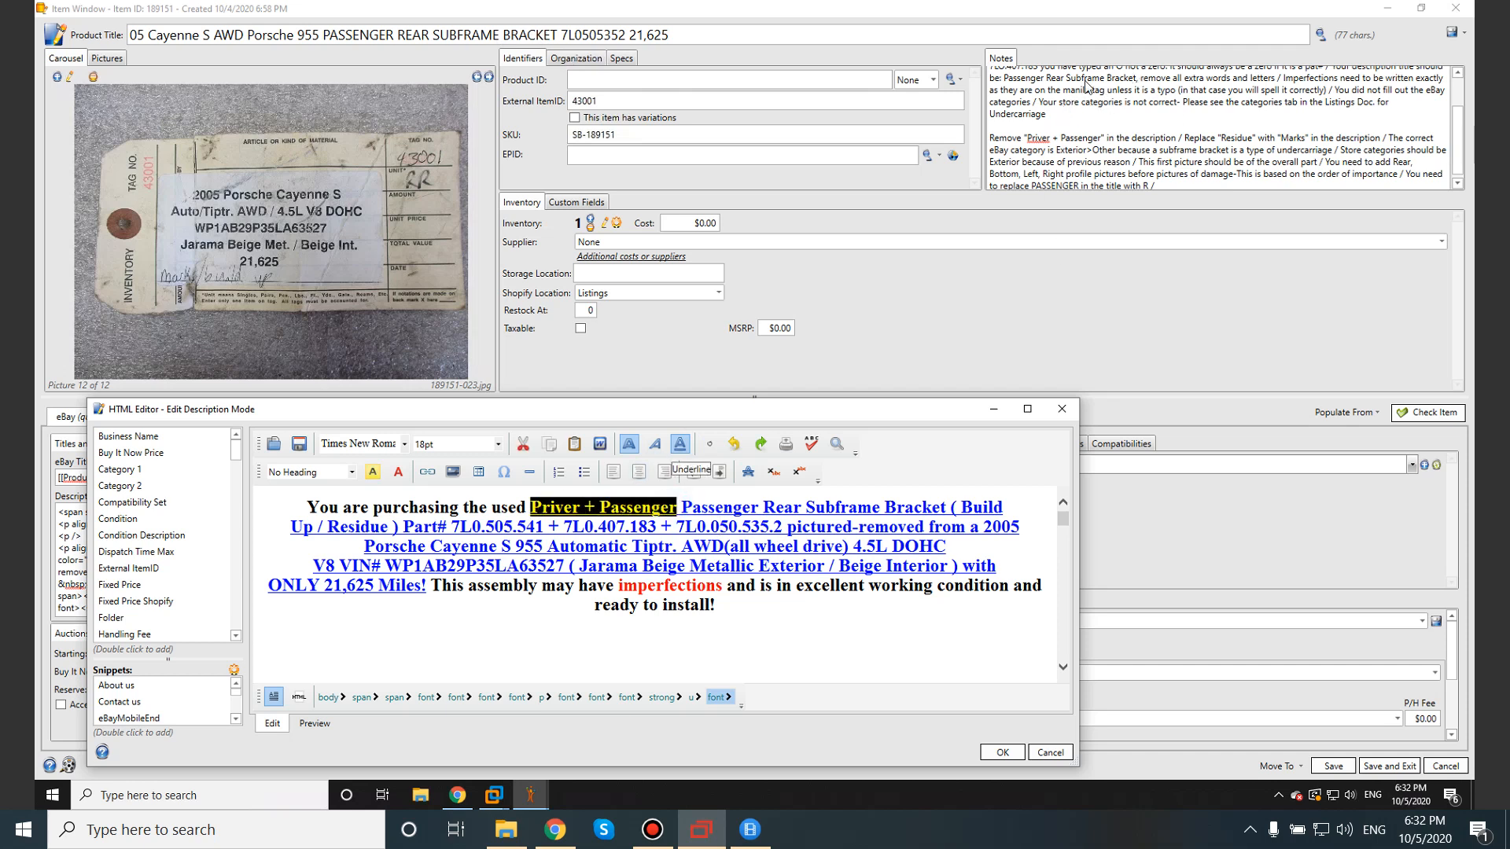
pyautogui.click(1008, 753)
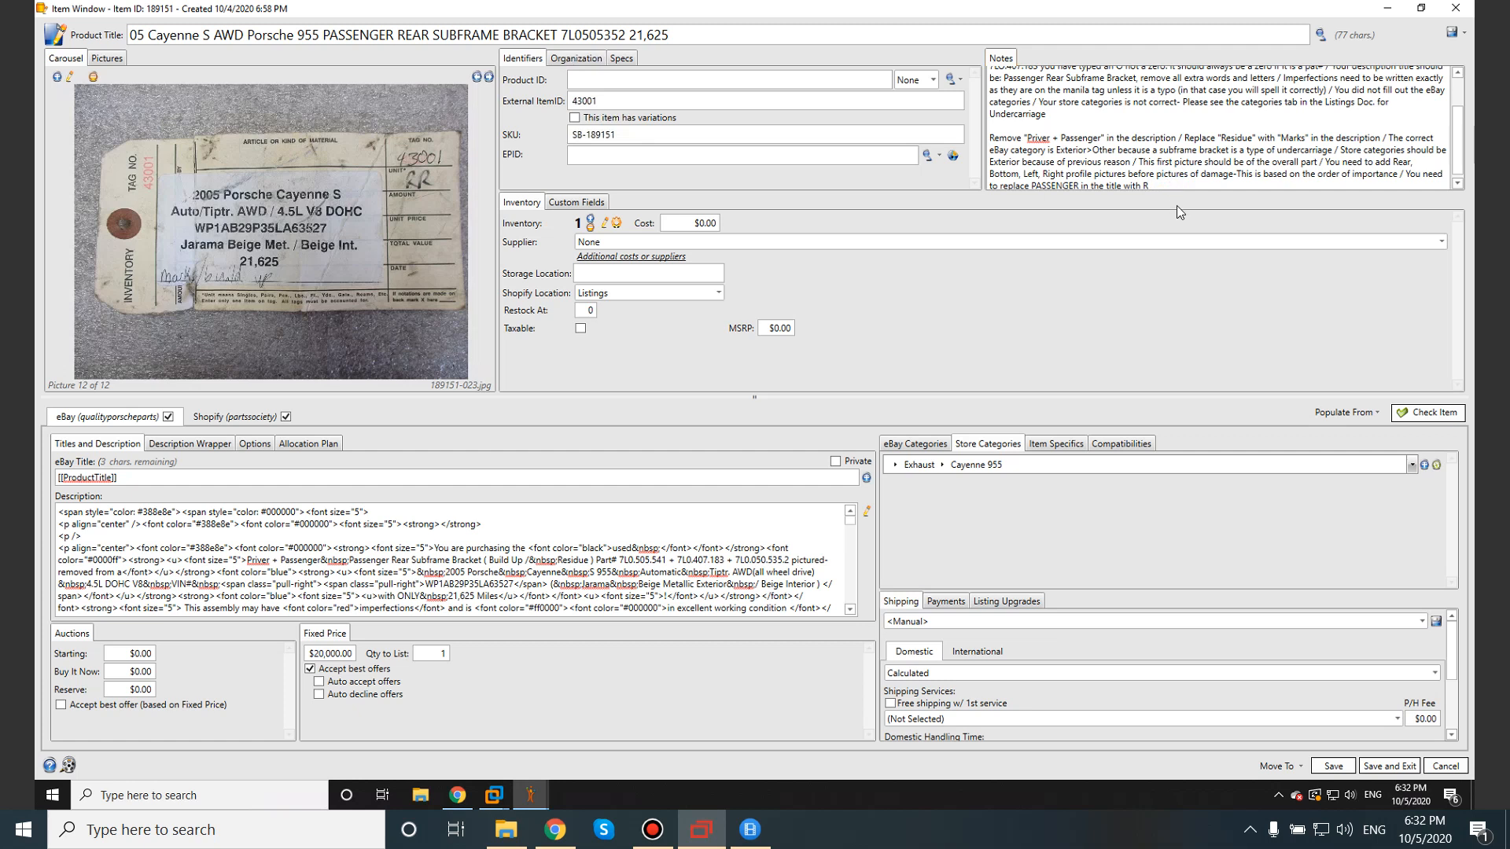
# Save and close the bracket item, then drag it from Awaiting Upload into the QC folder.
pyautogui.click(1373, 767)
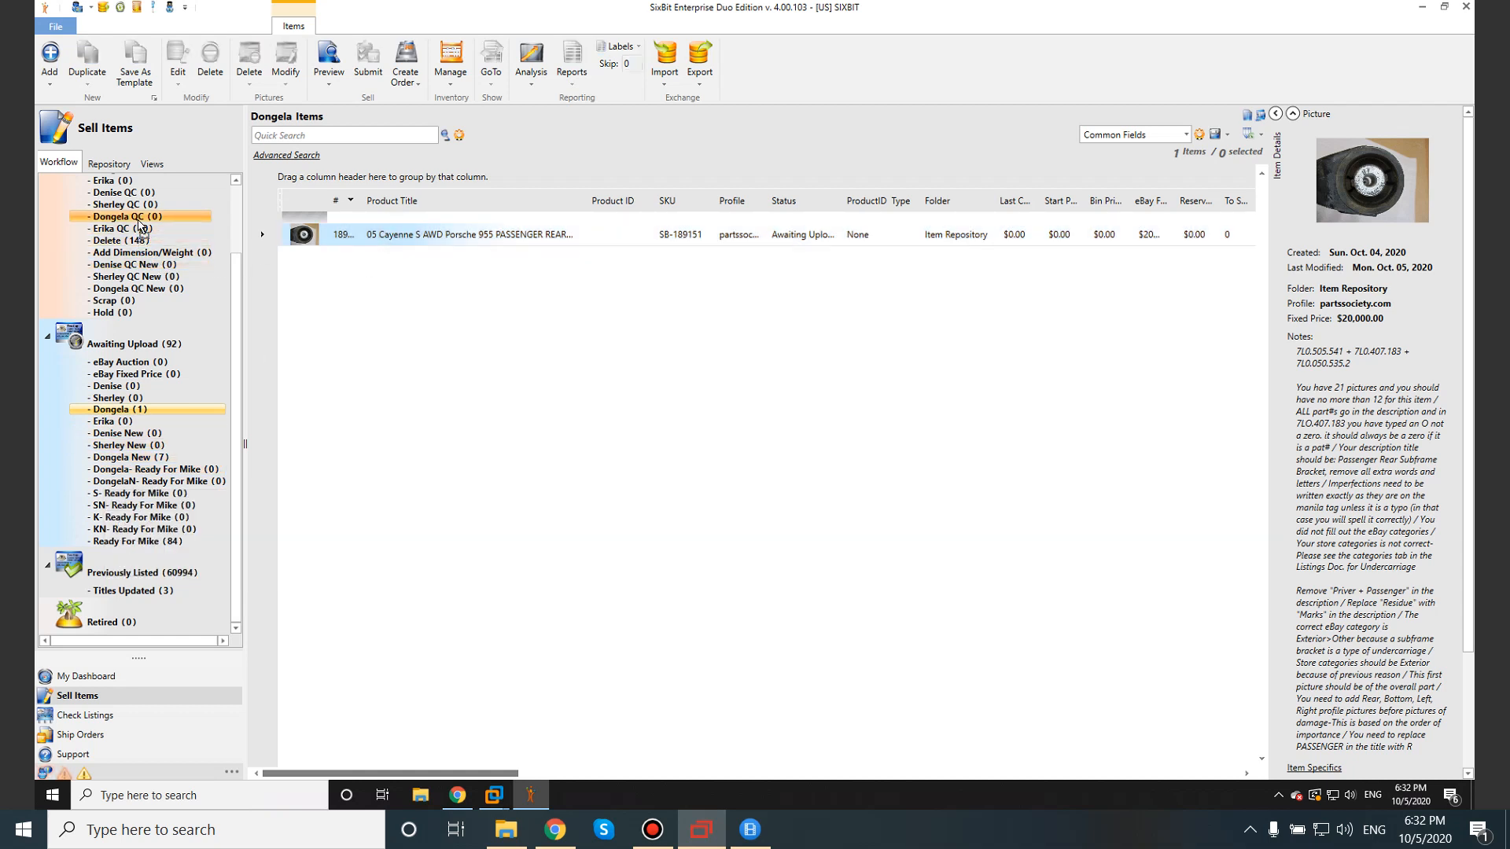
pyautogui.moveTo(142, 224); pyautogui.dragTo(143, 224)
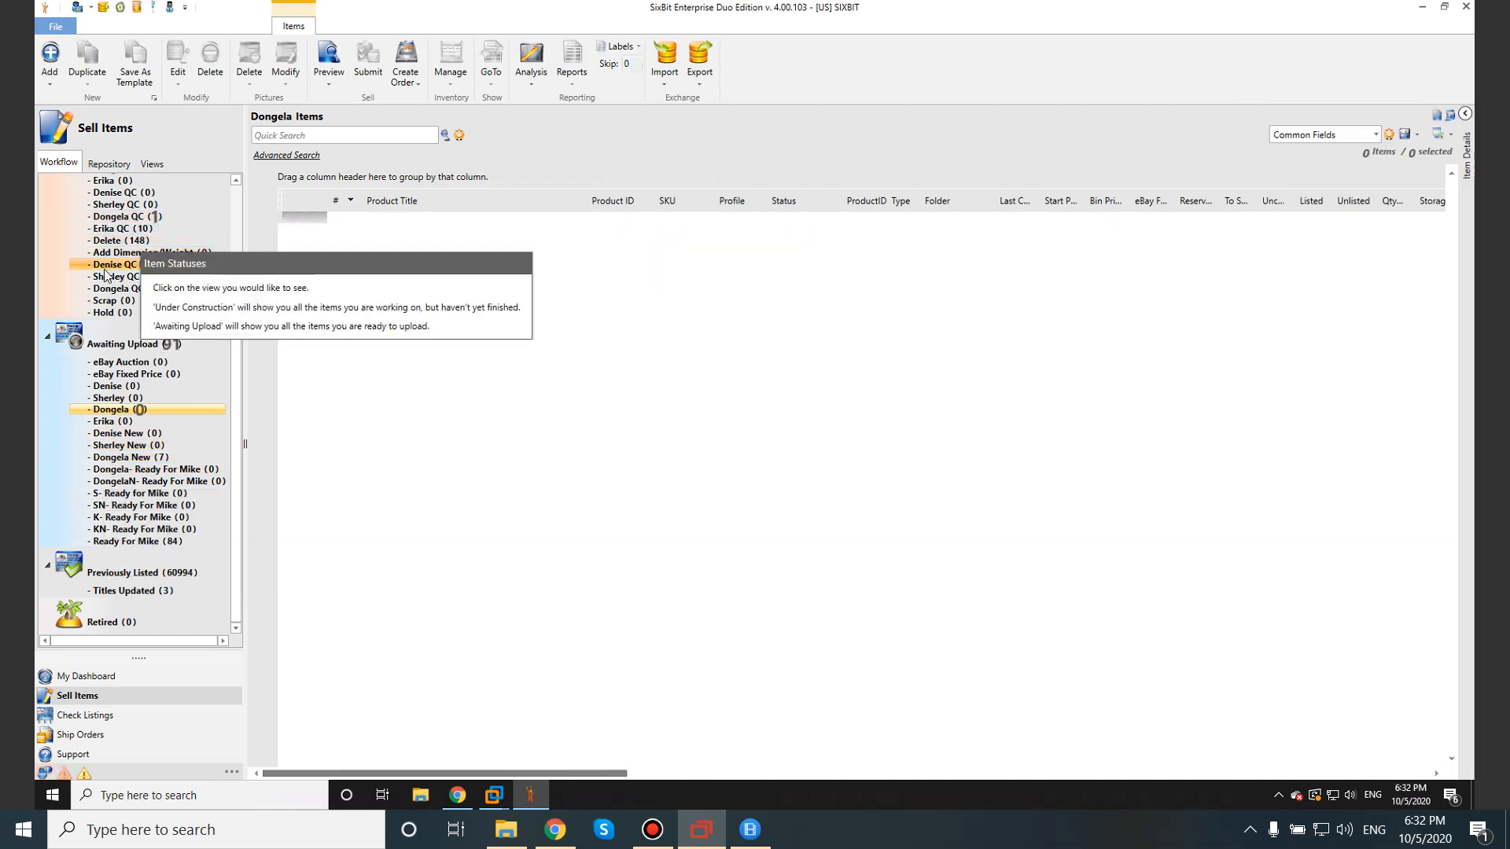